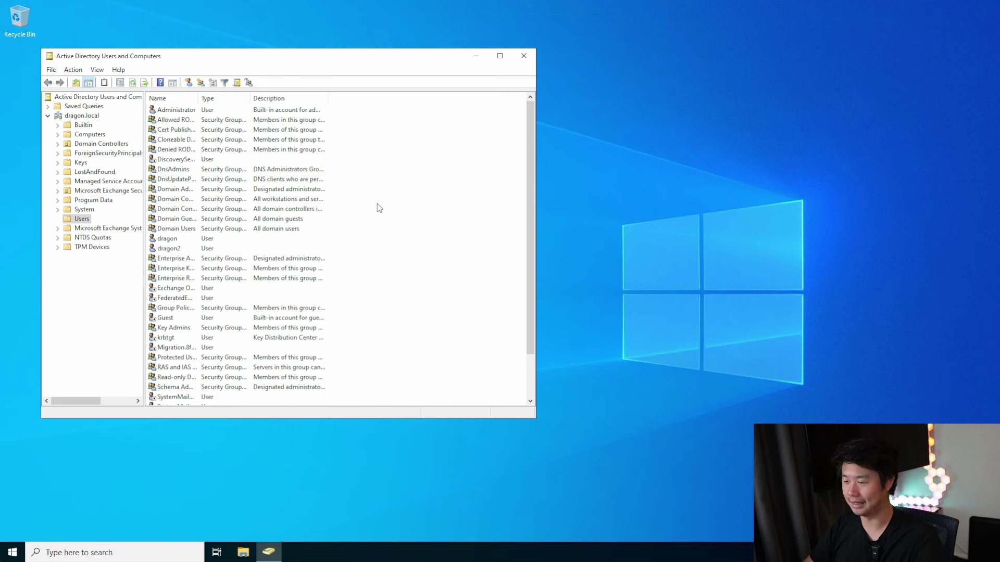
Create the global security group awxAdmins in the Users container
{"action": "scroll", "coordinate": [383, 224], "scroll_direction": "down", "scroll_amount": 2}
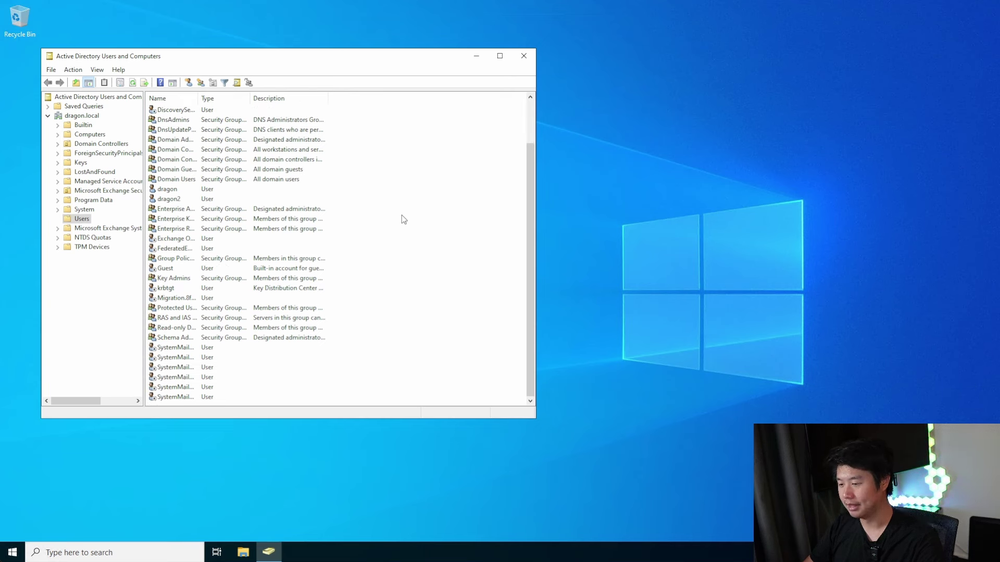
{"action": "right_click", "coordinate": [402, 214]}
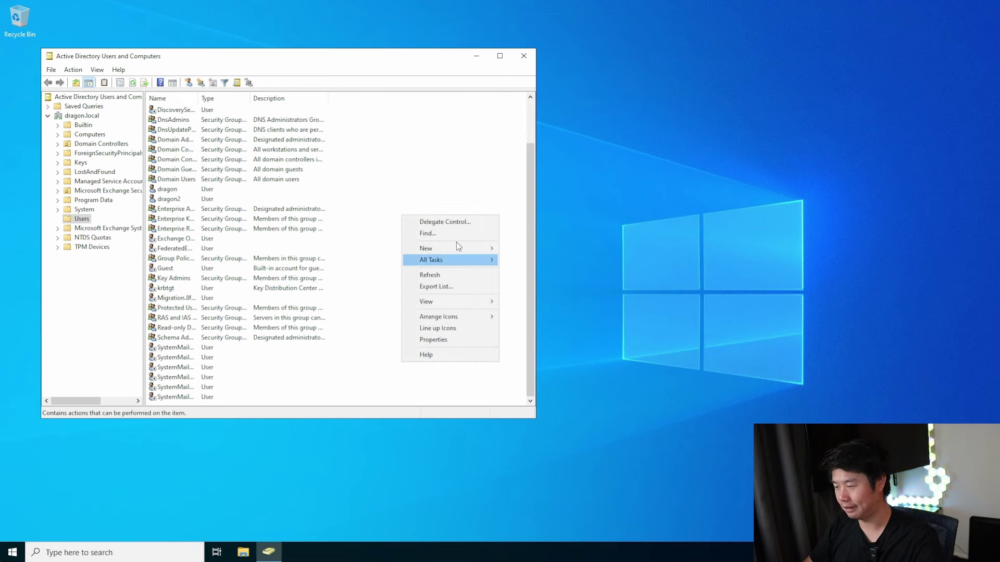
{"action": "mouse_move", "coordinate": [456, 248]}
{"action": "left_click", "coordinate": [542, 271]}
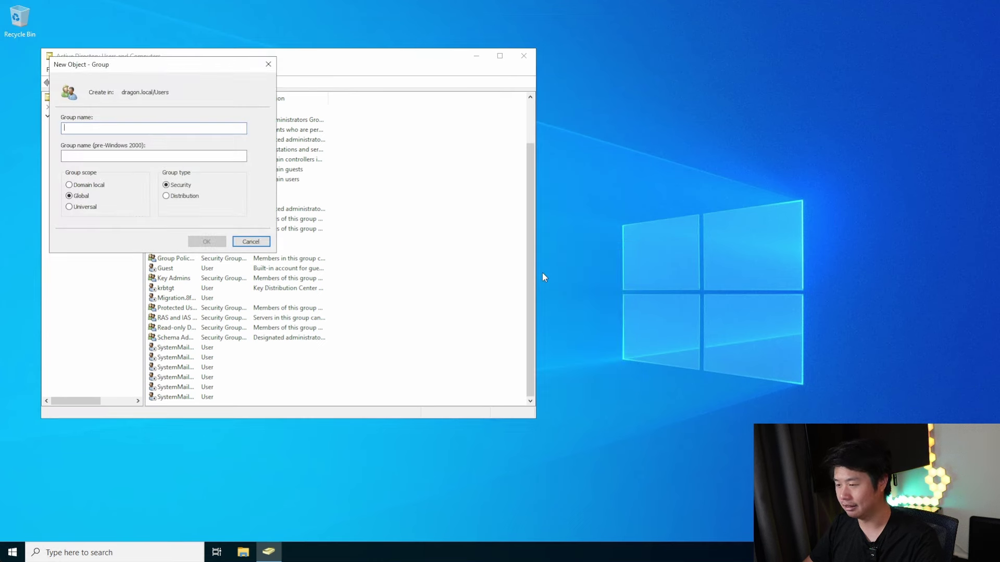
{"action": "type", "text": "awxAd"}
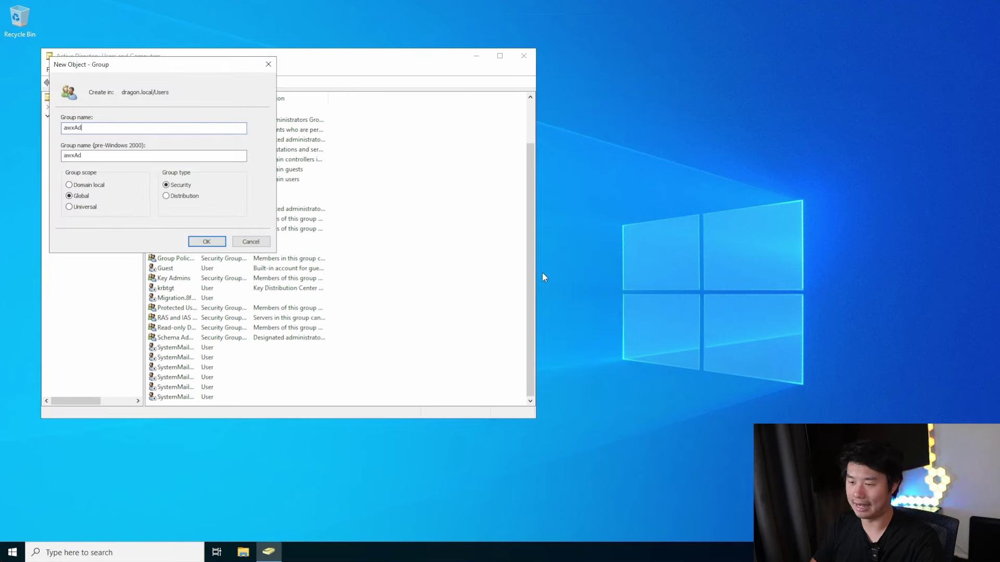
{"action": "type", "text": "mins"}
{"action": "left_click", "coordinate": [208, 241]}
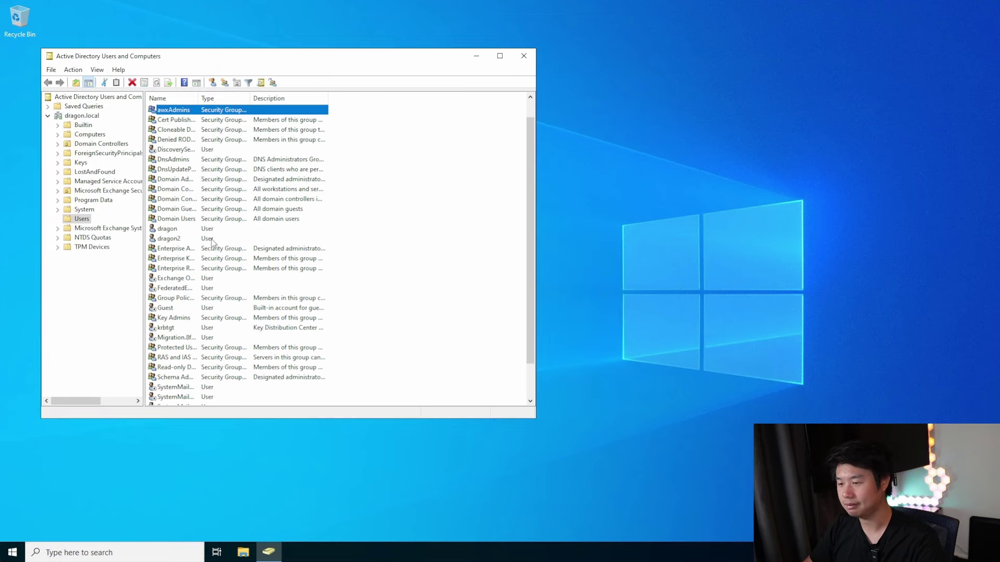
Create a second security group named awxHelpdesk
{"action": "right_click", "coordinate": [429, 190]}
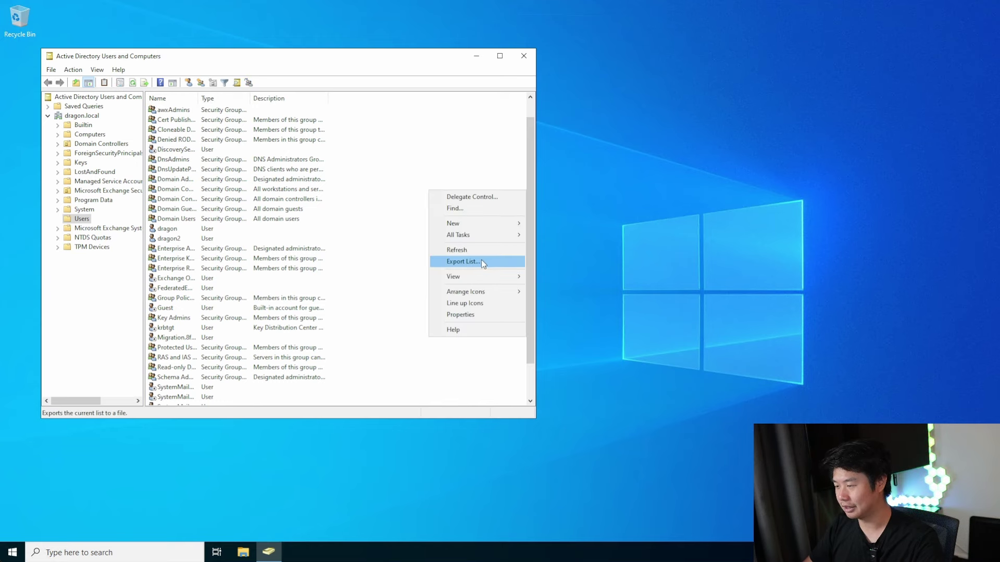
{"action": "mouse_move", "coordinate": [486, 221]}
{"action": "left_click", "coordinate": [565, 244]}
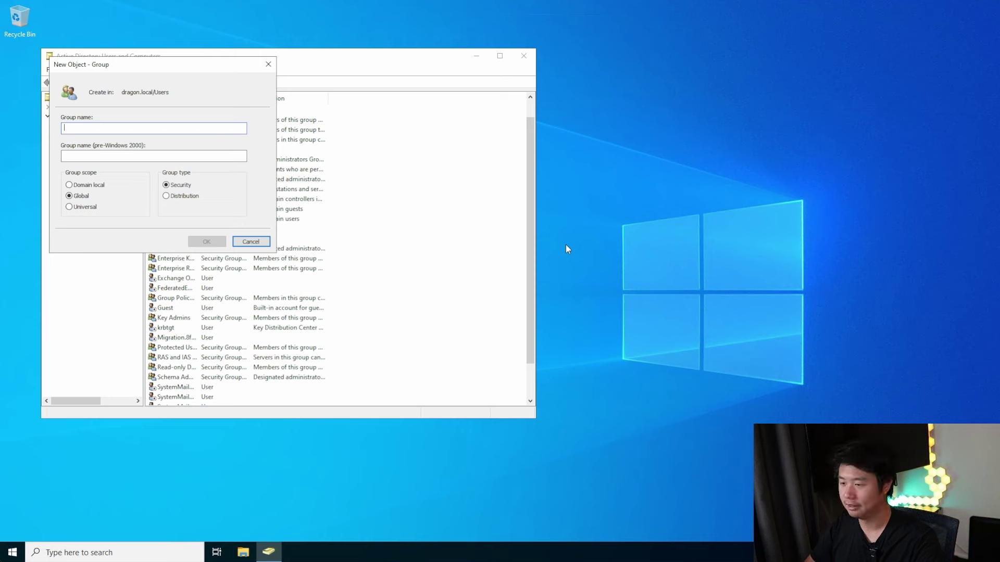
{"action": "type", "text": "awx"}
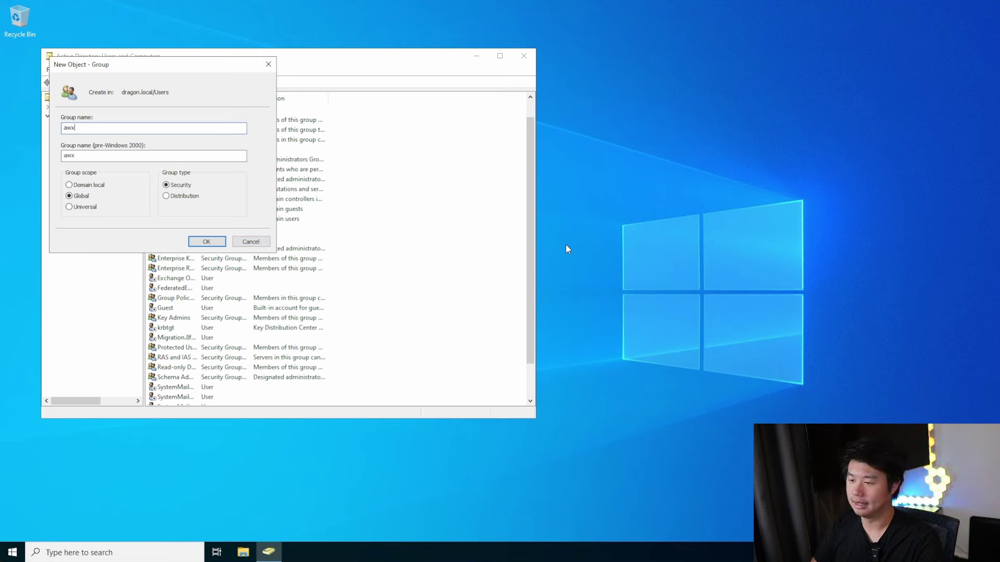
{"action": "type", "text": "Helpdesk"}
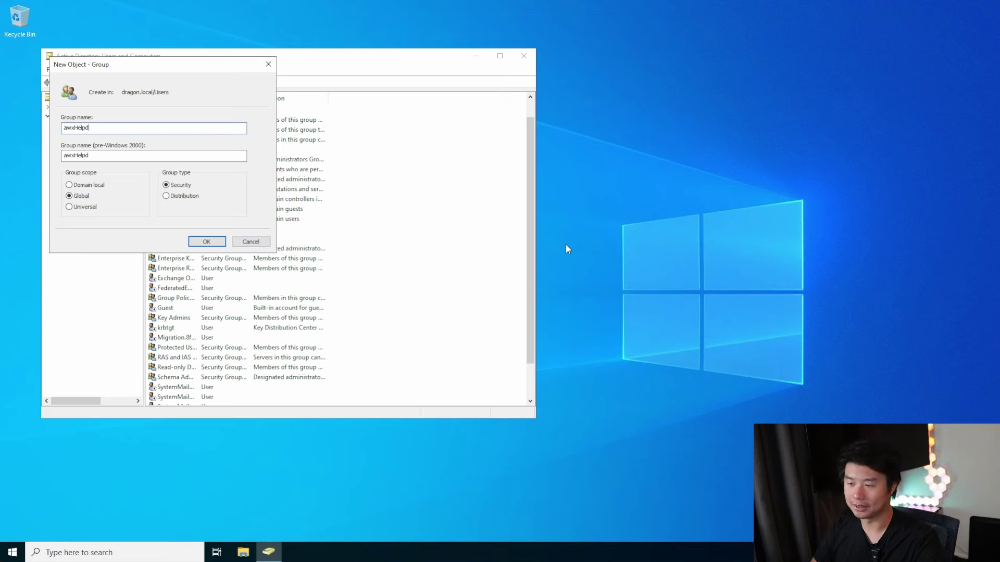
{"action": "key", "text": "Return"}
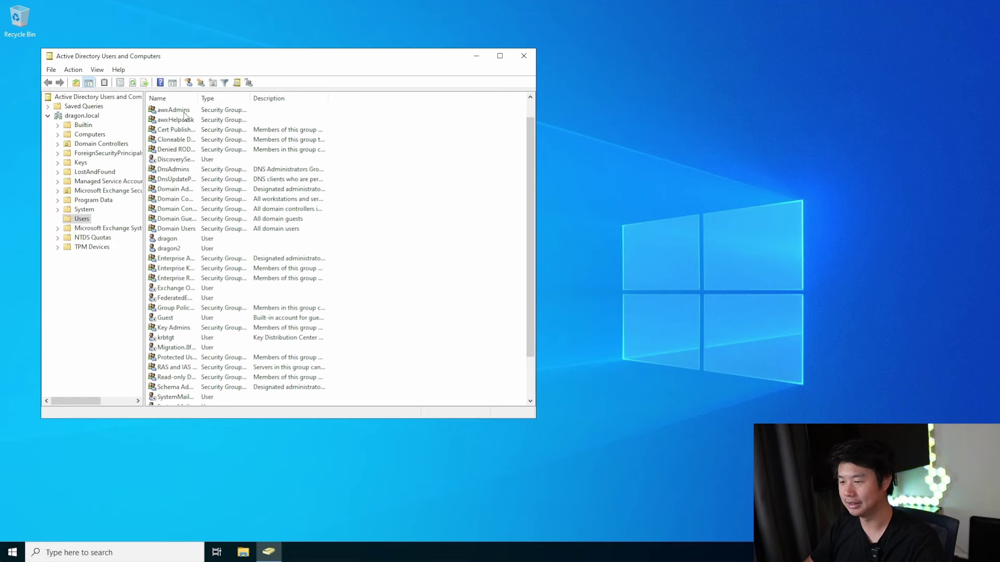
Create the awxDevelopers group and widen the Name column to show full group names
{"action": "left_click", "coordinate": [182, 110]}
{"action": "left_click", "coordinate": [187, 120]}
{"action": "left_click", "coordinate": [385, 158]}
{"action": "right_click", "coordinate": [386, 158]}
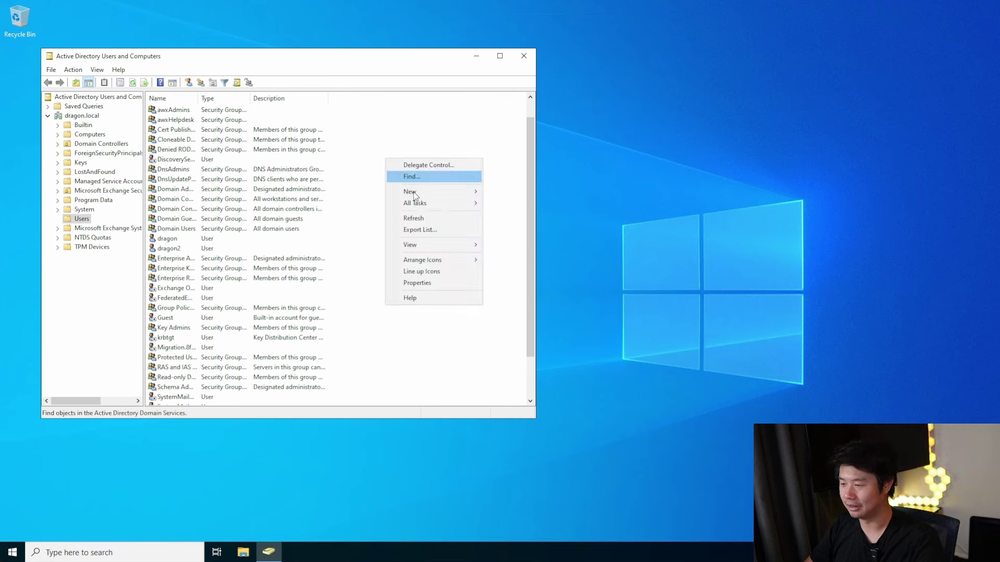
{"action": "mouse_move", "coordinate": [424, 194]}
{"action": "left_click", "coordinate": [517, 214]}
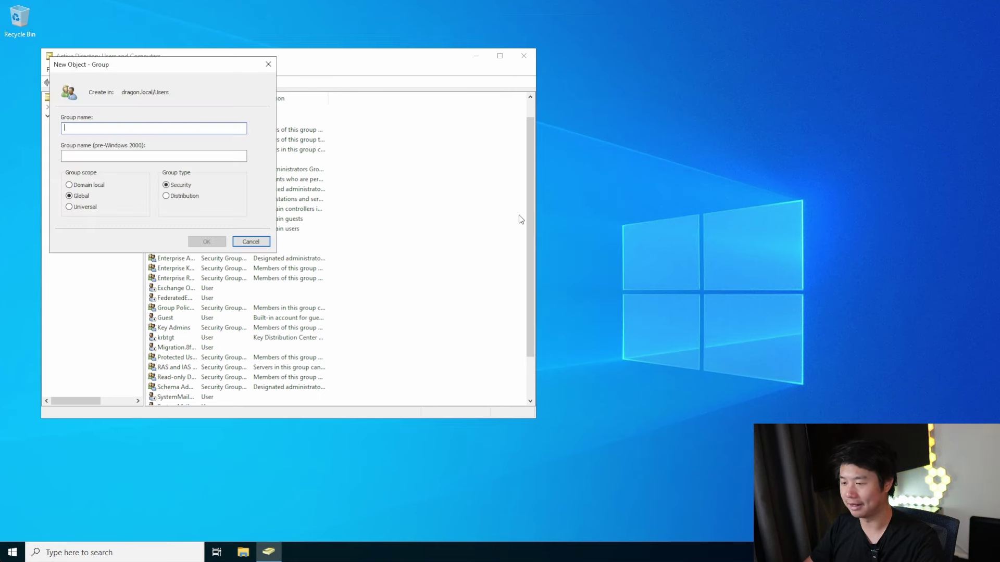
{"action": "type", "text": "awxDevelo"}
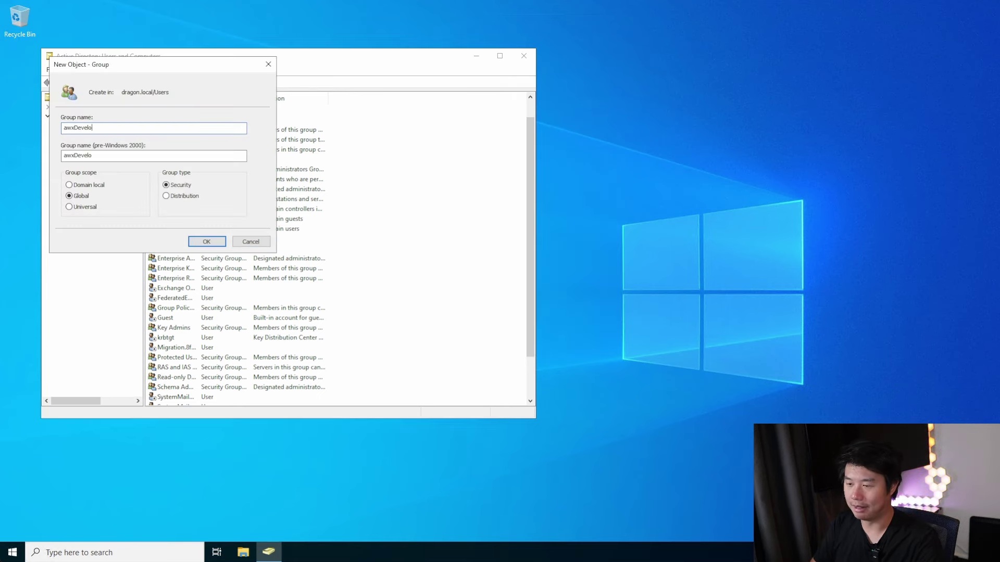
{"action": "type", "text": "pers"}
{"action": "key", "text": "Return"}
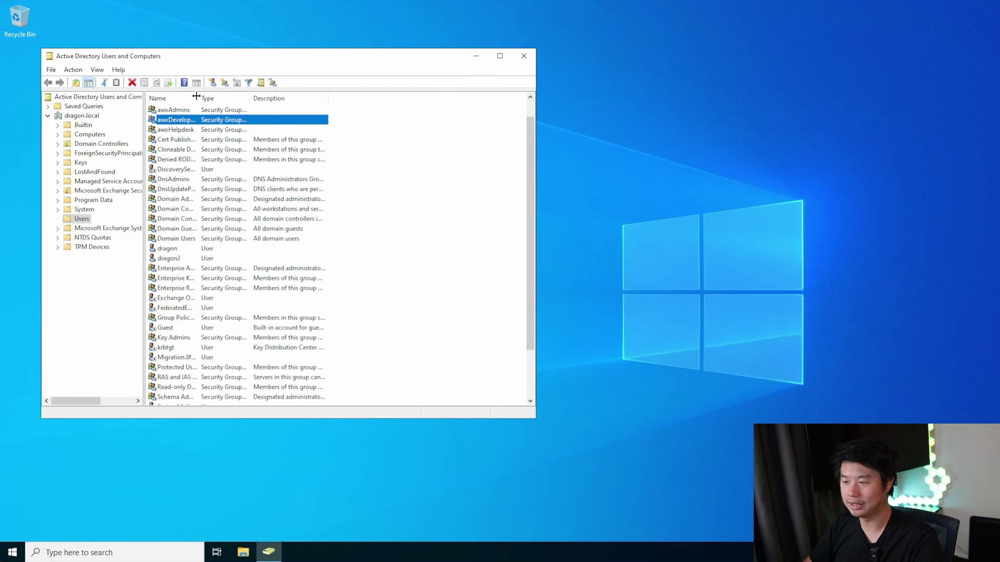
{"action": "left_click_drag", "start_coordinate": [196, 95], "coordinate": [224, 96]}
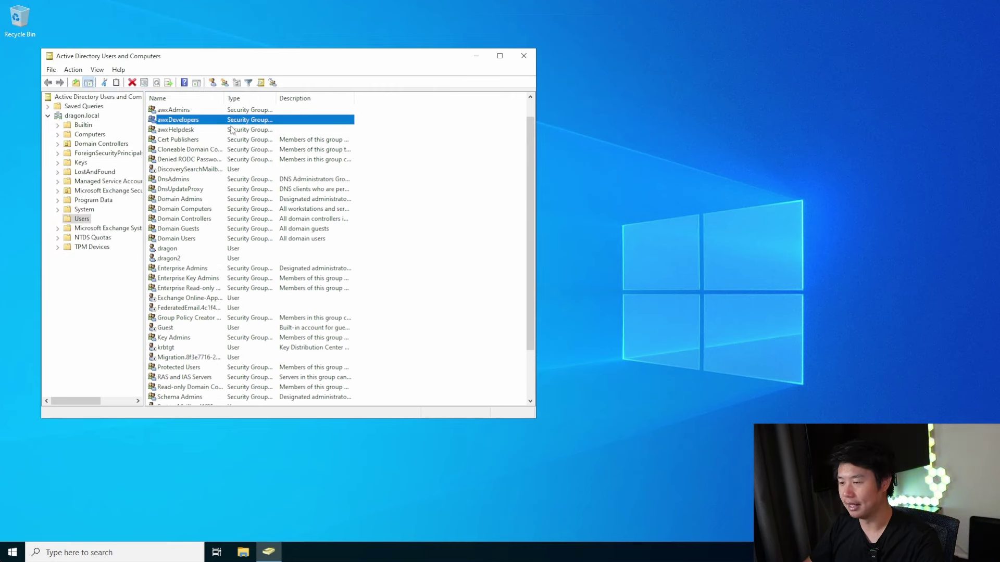
{"action": "left_click", "coordinate": [453, 202]}
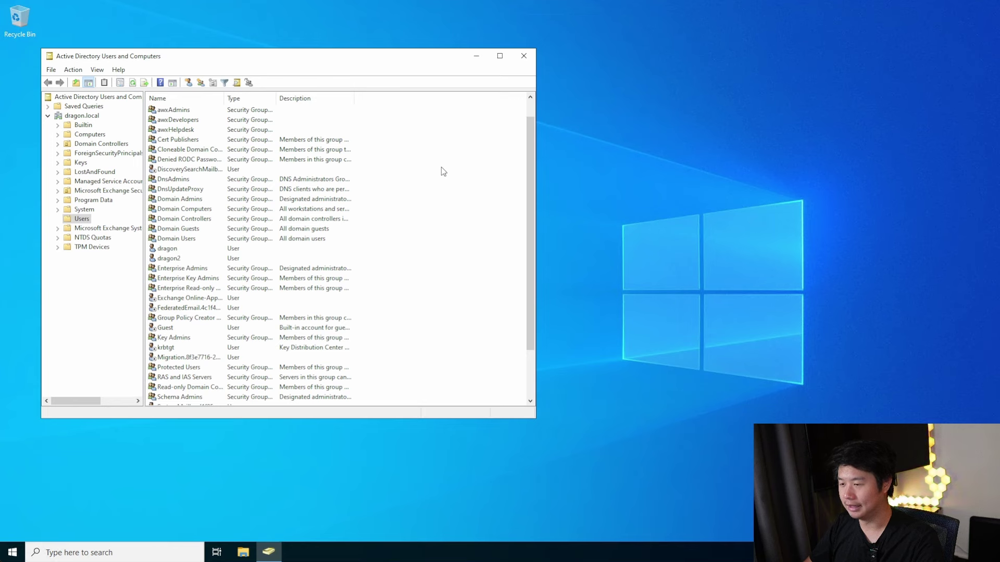
Start a new user in Users, entering the awxadmin name and logon name
{"action": "right_click", "coordinate": [442, 166]}
{"action": "mouse_move", "coordinate": [487, 195]}
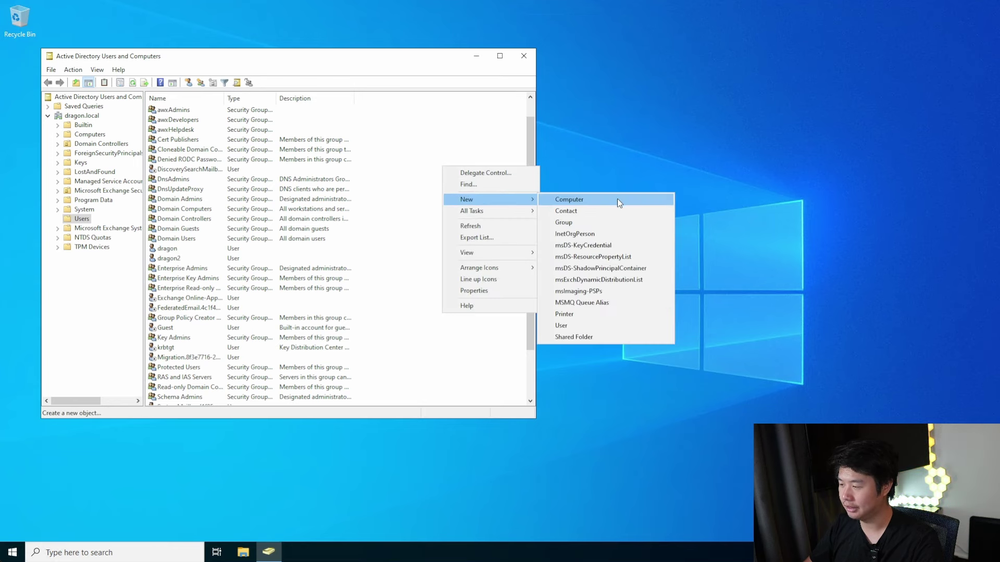
{"action": "left_click", "coordinate": [585, 326]}
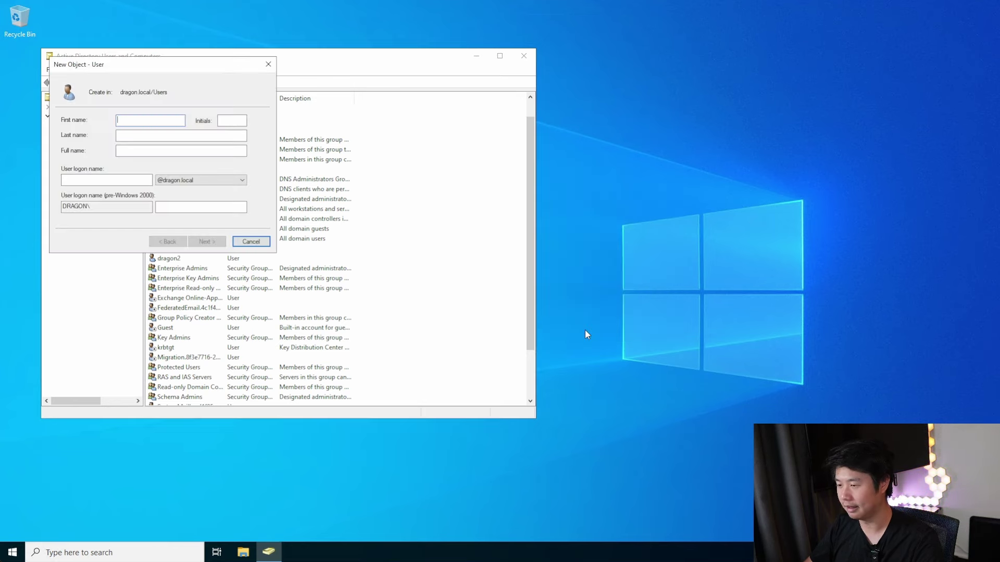
{"action": "left_click_drag", "start_coordinate": [137, 65], "coordinate": [615, 57]}
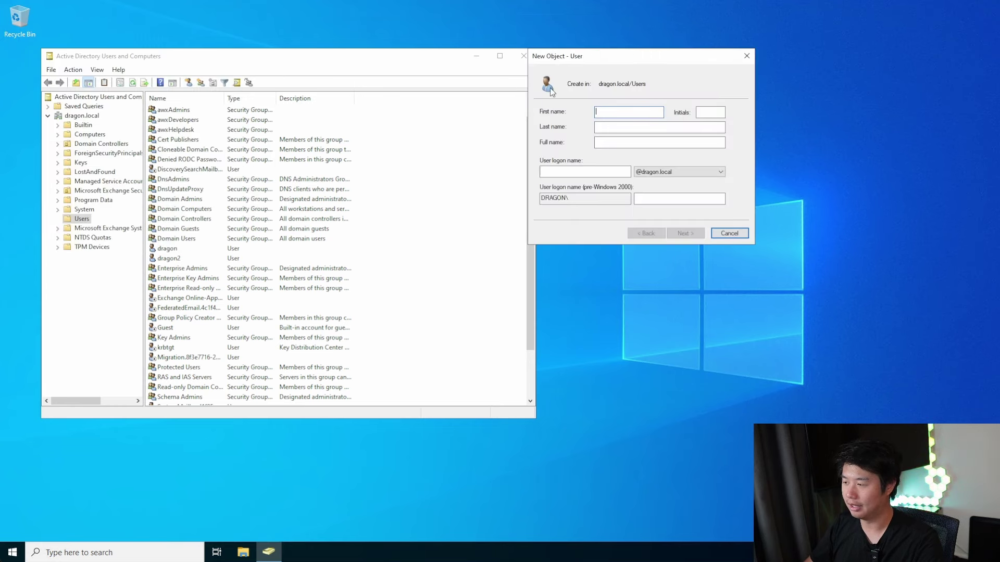
{"action": "type", "text": "awxadmin"}
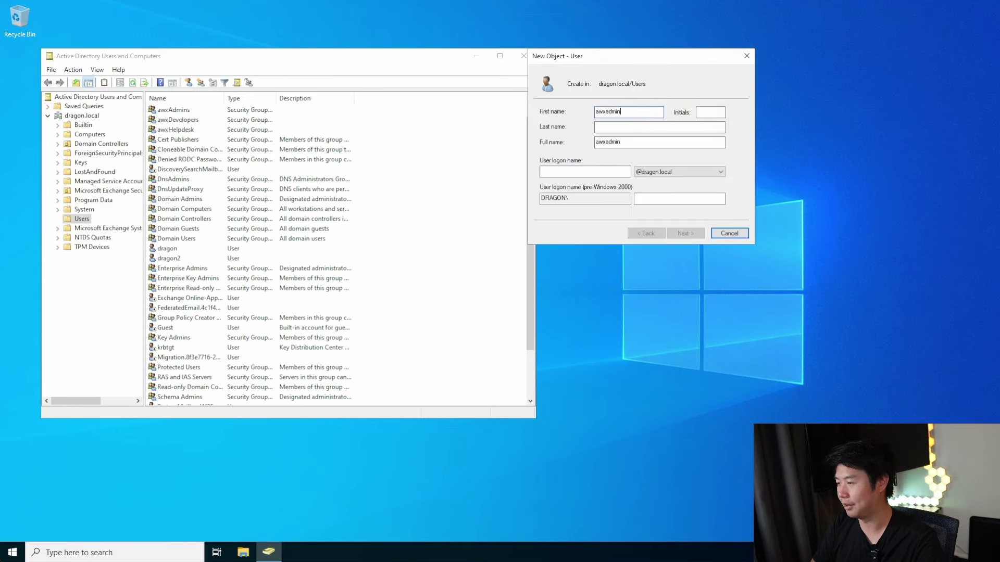
{"action": "key", "text": "Tab"}
{"action": "key", "text": "Tab"}
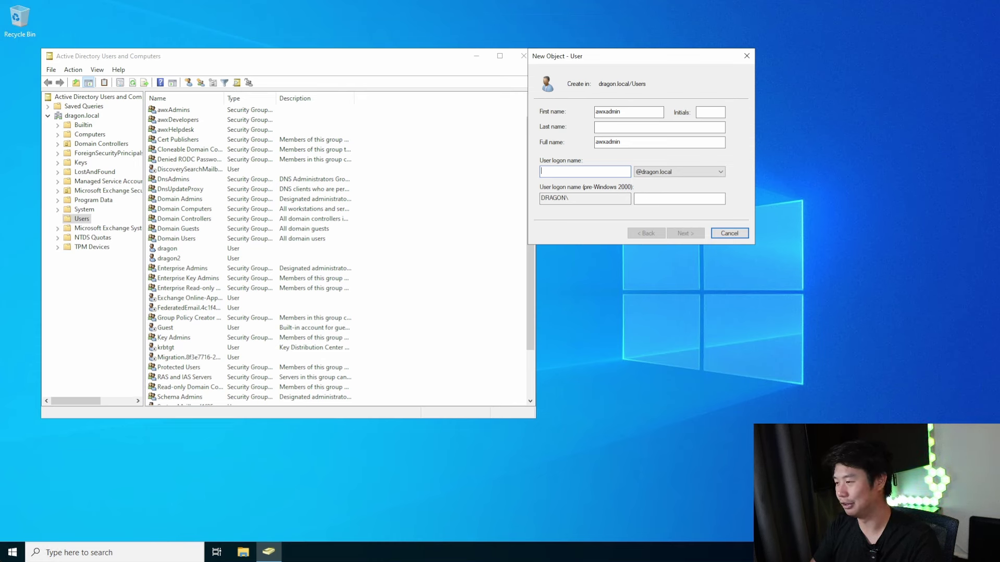
{"action": "type", "text": "awxadmin"}
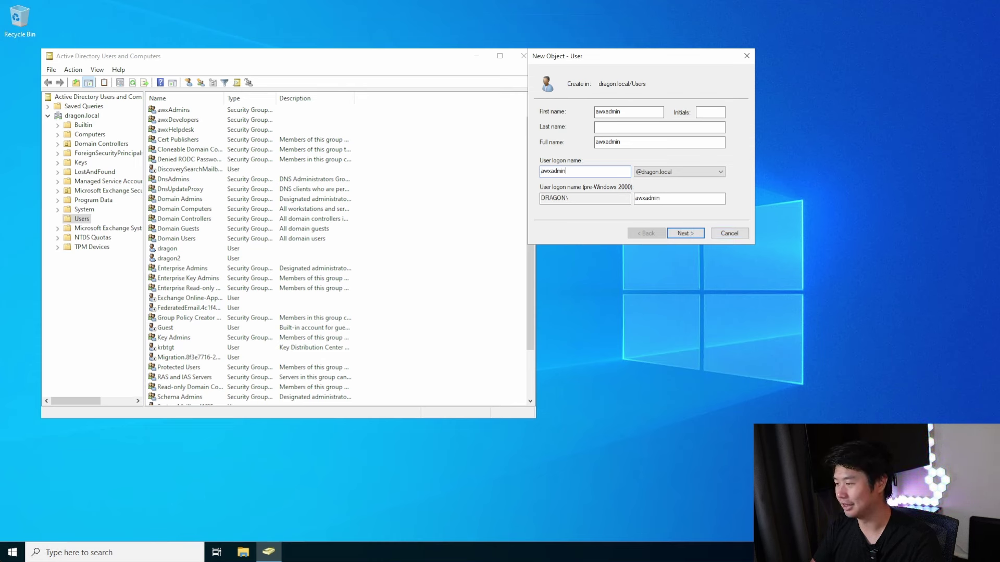
{"action": "left_click", "coordinate": [686, 233]}
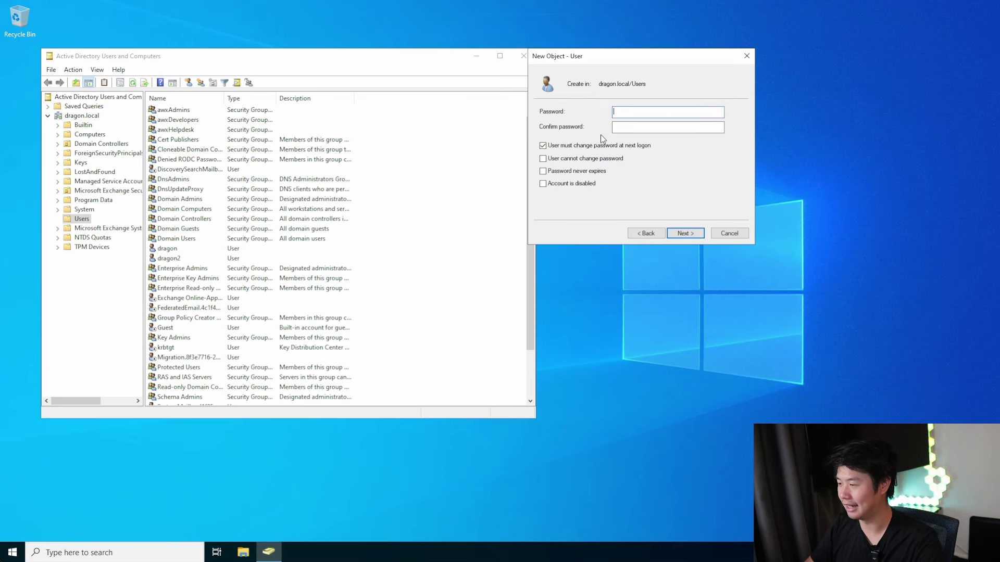
Drop the forced password change, make the password never expire, set it, and finish
{"action": "left_click", "coordinate": [604, 146]}
{"action": "left_click", "coordinate": [597, 172]}
{"action": "left_click", "coordinate": [654, 111]}
{"action": "type", "text": "************"}
{"action": "key", "text": "Tab"}
{"action": "type", "text": "*************"}
{"action": "left_click", "coordinate": [682, 232]}
{"action": "left_click", "coordinate": [684, 233]}
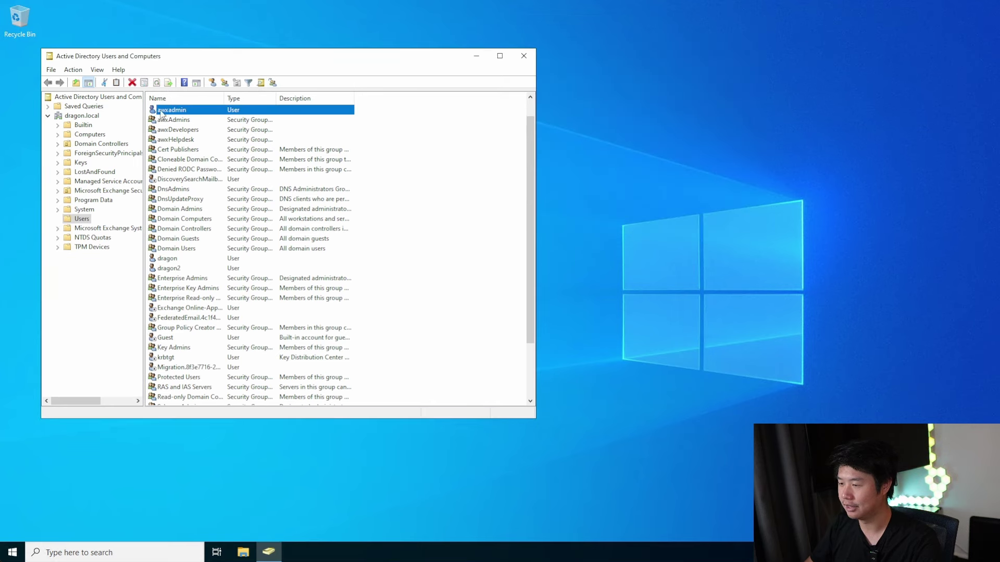
Add awxadmin to the awxAdmins group under Member Of and apply
{"action": "double_click", "coordinate": [172, 111]}
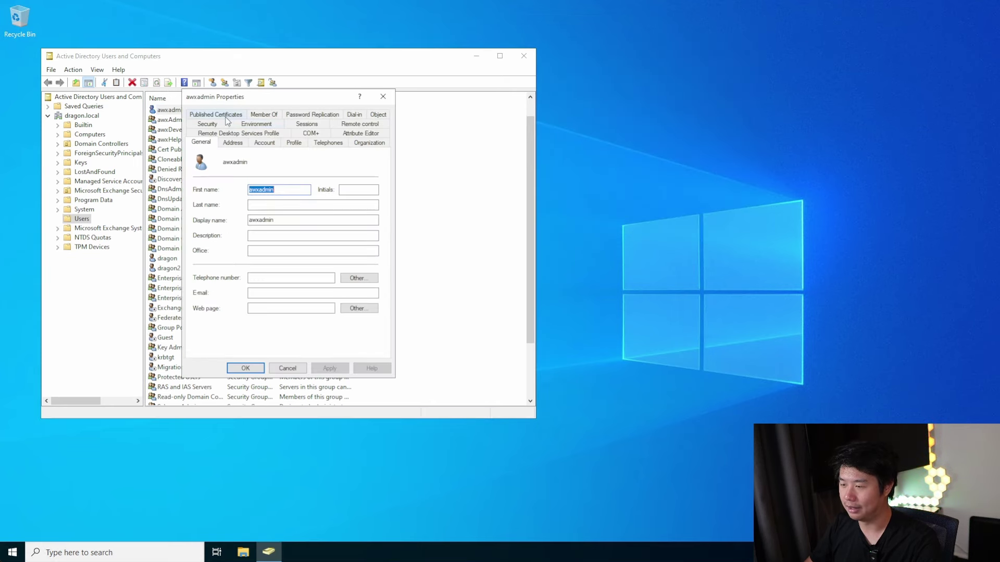
{"action": "left_click", "coordinate": [269, 117]}
{"action": "left_click", "coordinate": [211, 267]}
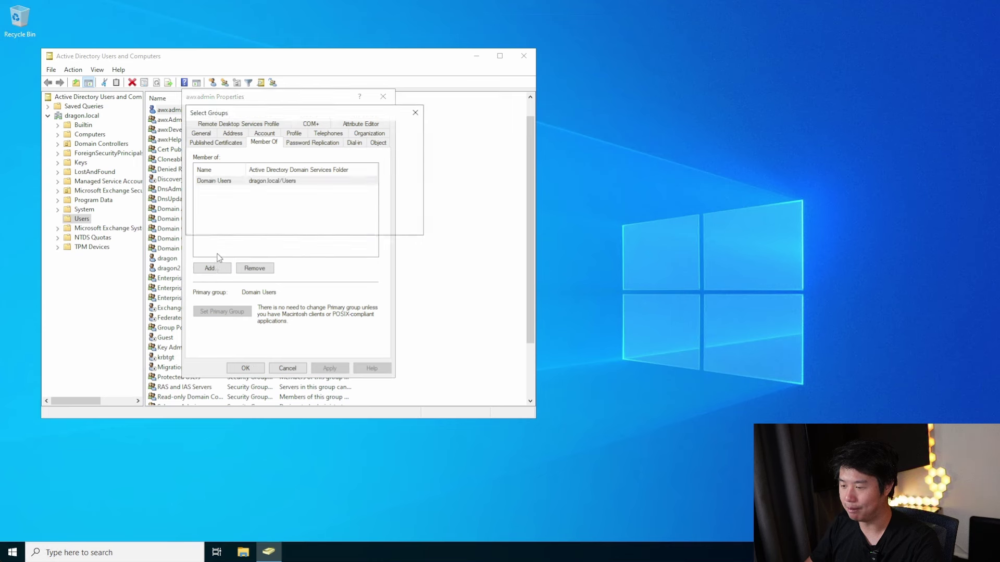
{"action": "type", "text": "awxadmins"}
{"action": "left_click", "coordinate": [356, 225]}
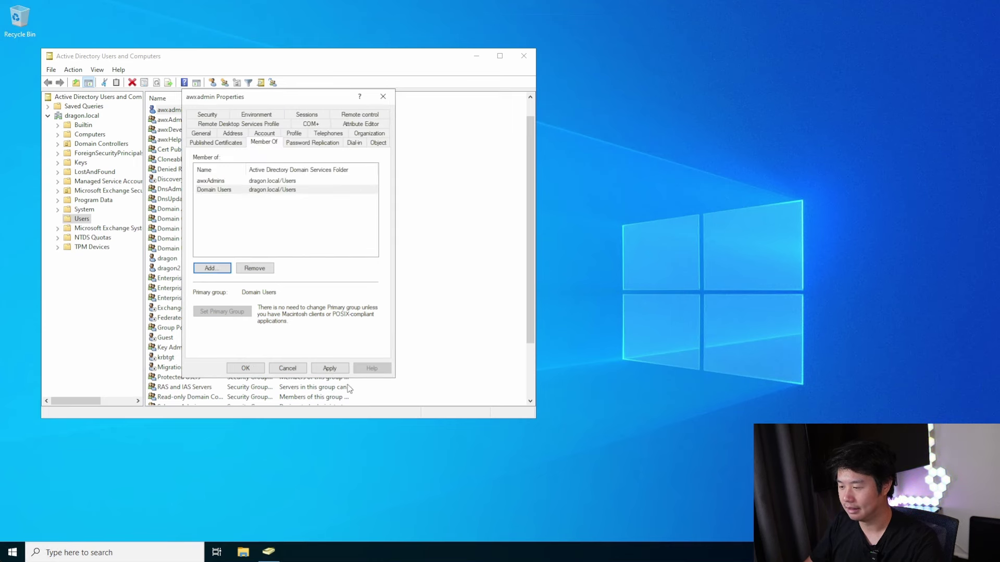
{"action": "left_click", "coordinate": [330, 368]}
{"action": "left_click", "coordinate": [246, 368]}
{"action": "left_click", "coordinate": [395, 136]}
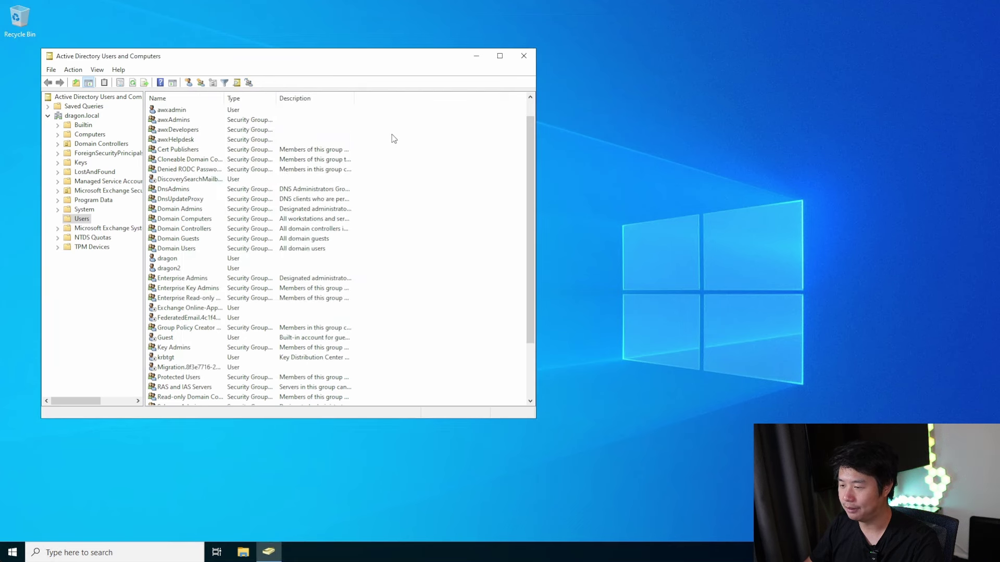
Start a new user with name awxHelpdesk and logon name awxhelpdesk
{"action": "right_click", "coordinate": [405, 130]}
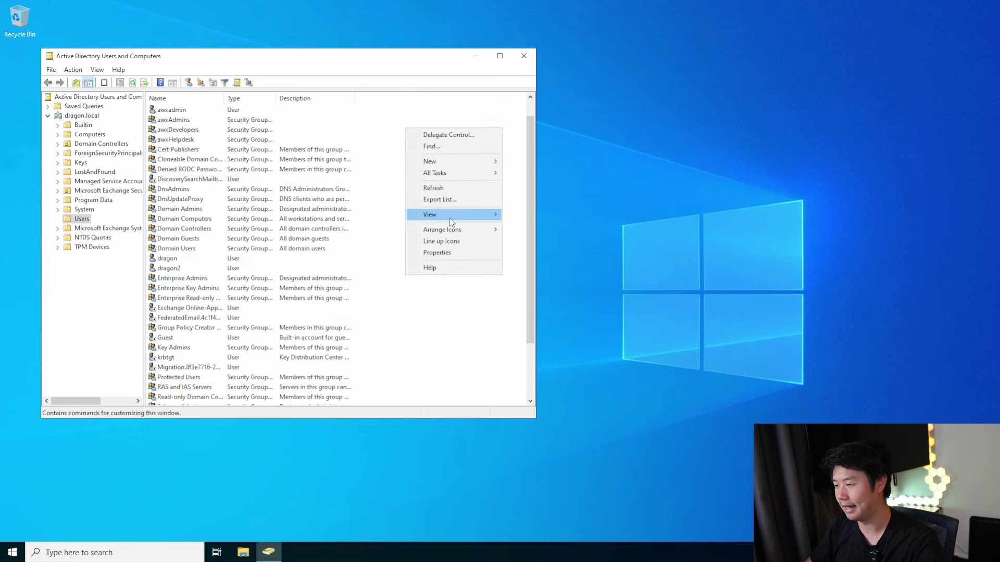
{"action": "mouse_move", "coordinate": [458, 162]}
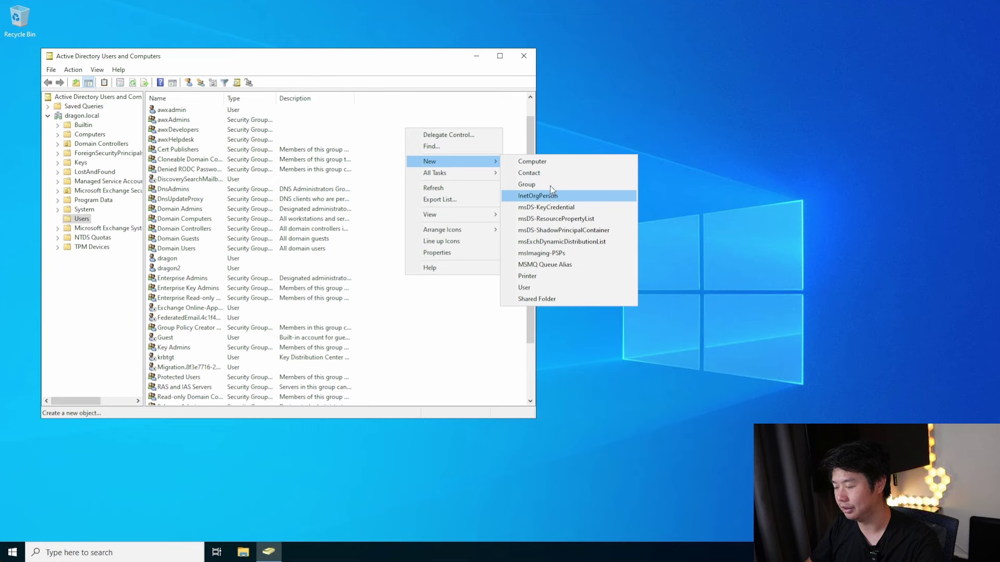
{"action": "left_click", "coordinate": [525, 288]}
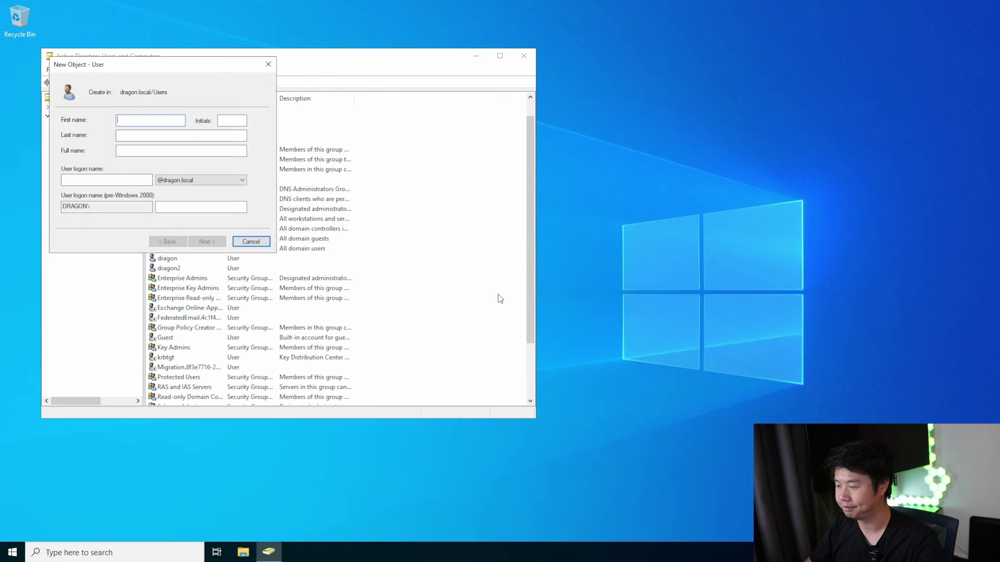
{"action": "type", "text": "awx"}
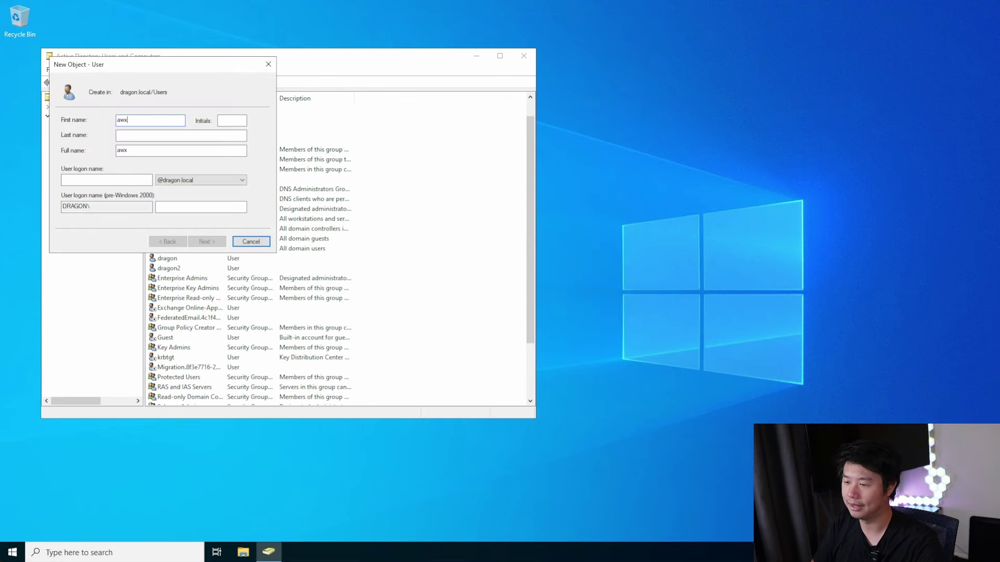
{"action": "type", "text": "Helpdesk"}
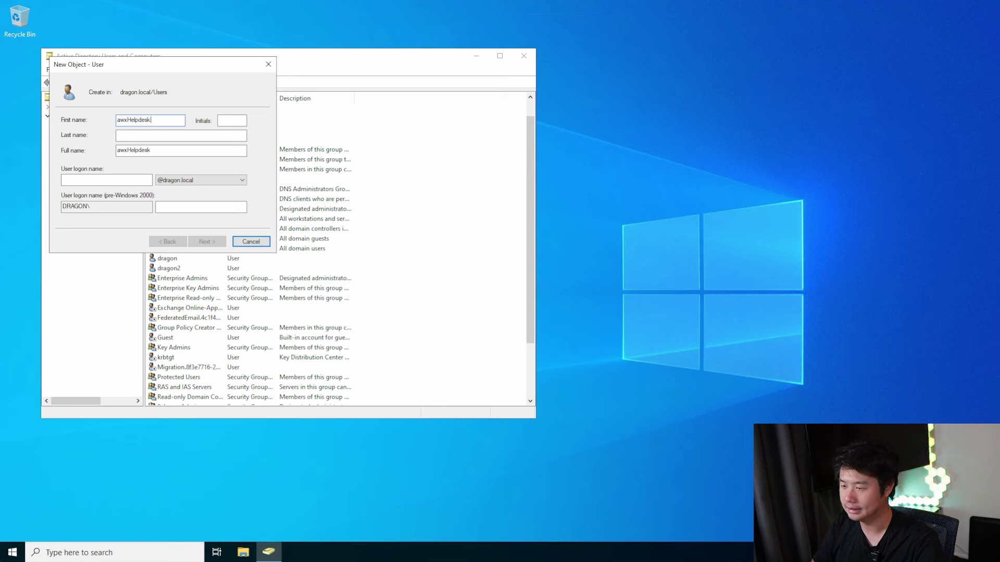
{"action": "key", "text": "Tab"}
{"action": "key", "text": "Tab"}
{"action": "key", "text": "Tab"}
{"action": "key", "text": "Tab"}
{"action": "type", "text": "aw"}
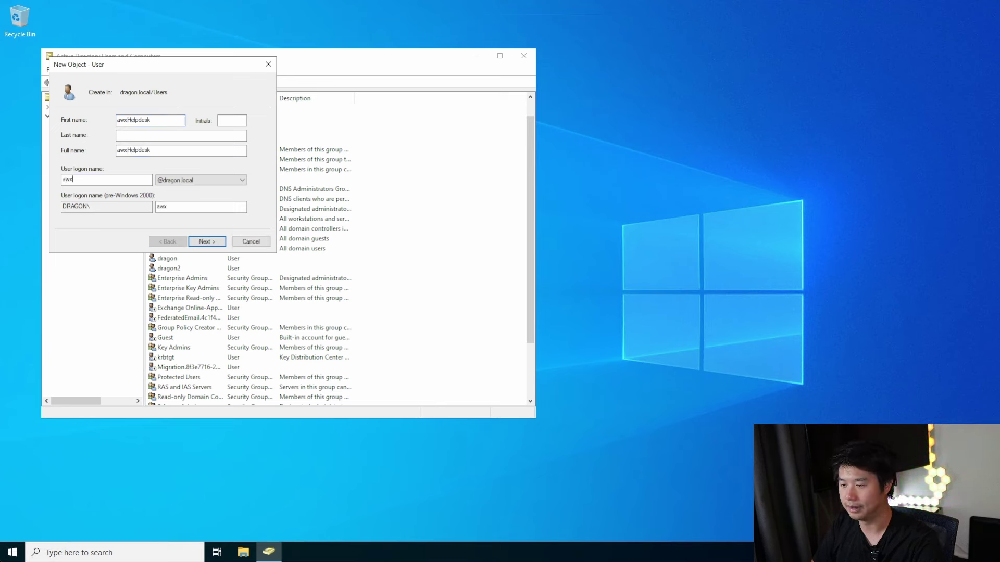
{"action": "type", "text": "xH"}
{"action": "key", "text": "BackSpace"}
{"action": "type", "text": "helpdesk"}
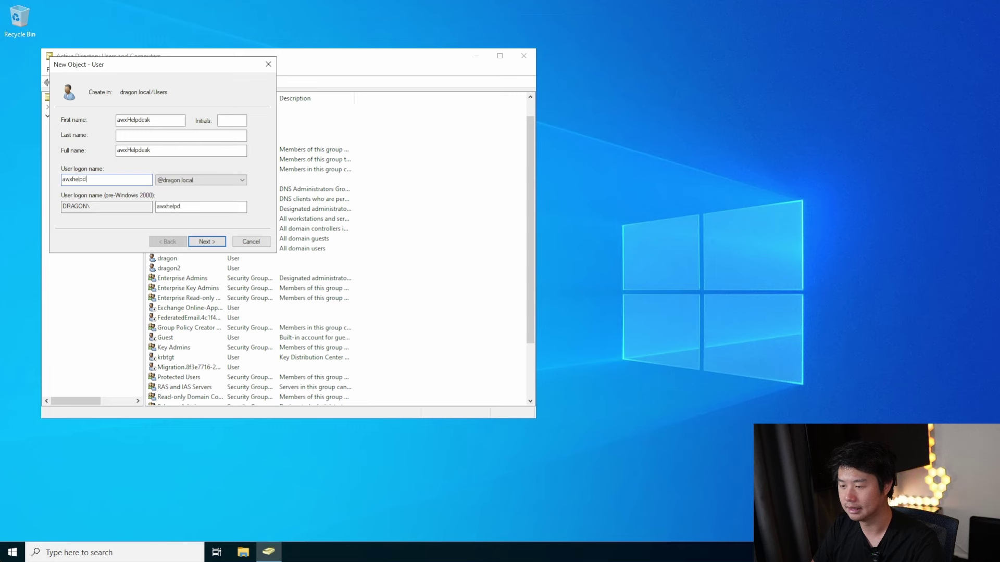
{"action": "left_click", "coordinate": [210, 244]}
Clear the name-already-in-use warnings by changing the user's name to awxhelpdesk1
{"action": "left_click", "coordinate": [588, 321]}
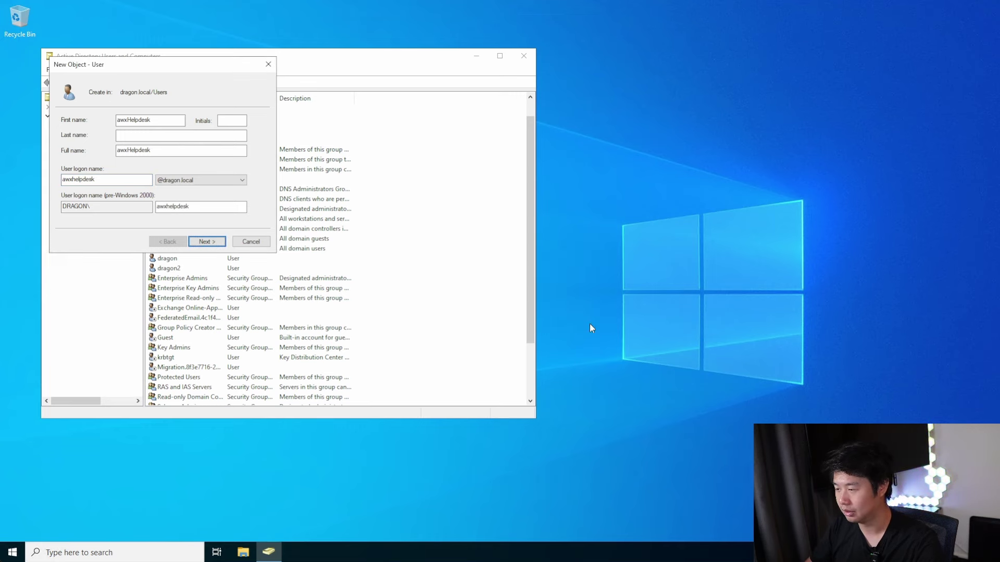
{"action": "left_click", "coordinate": [139, 151]}
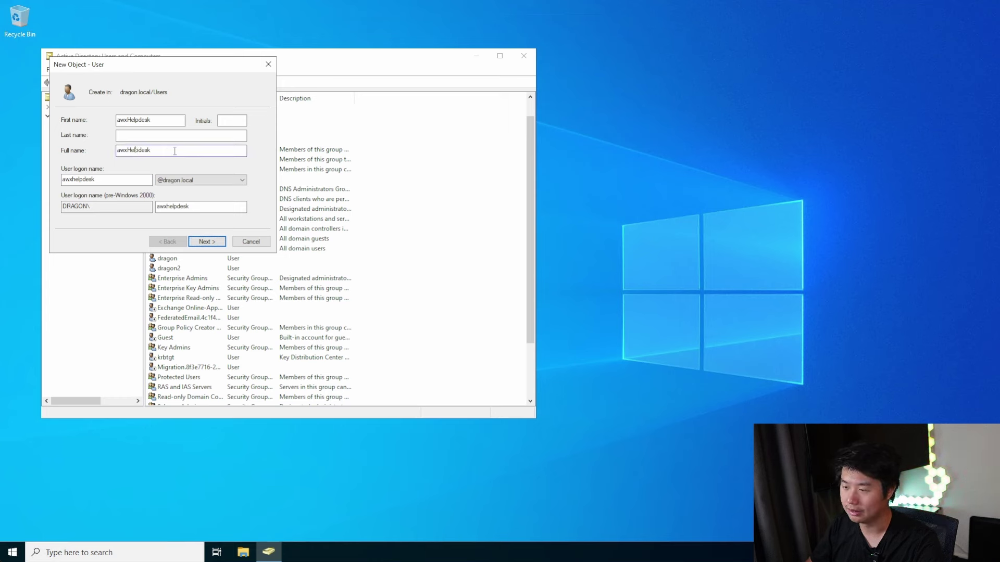
{"action": "left_click", "coordinate": [134, 120]}
{"action": "key", "text": "BackSpace"}
{"action": "type", "text": "h"}
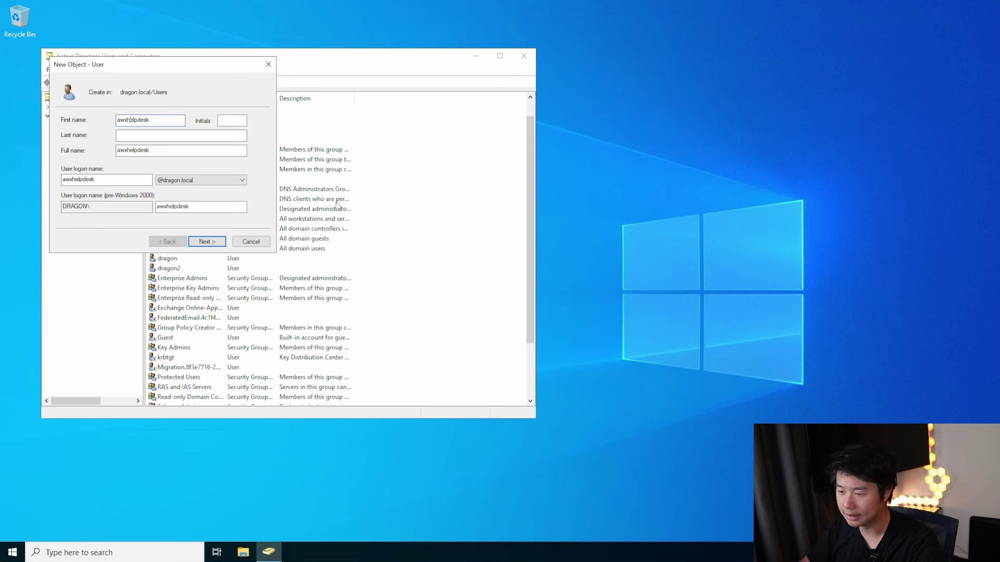
{"action": "left_click", "coordinate": [203, 243]}
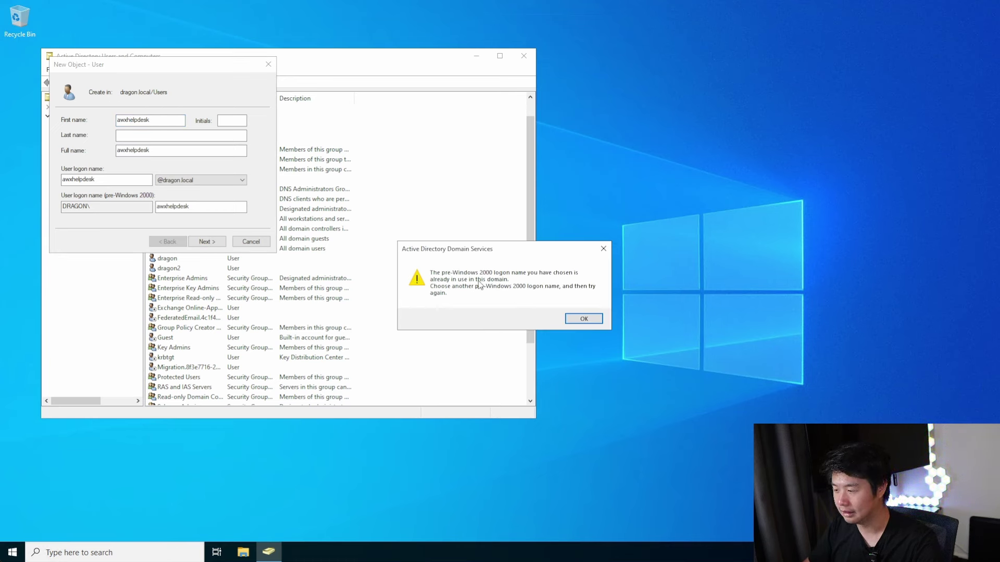
{"action": "left_click", "coordinate": [583, 319]}
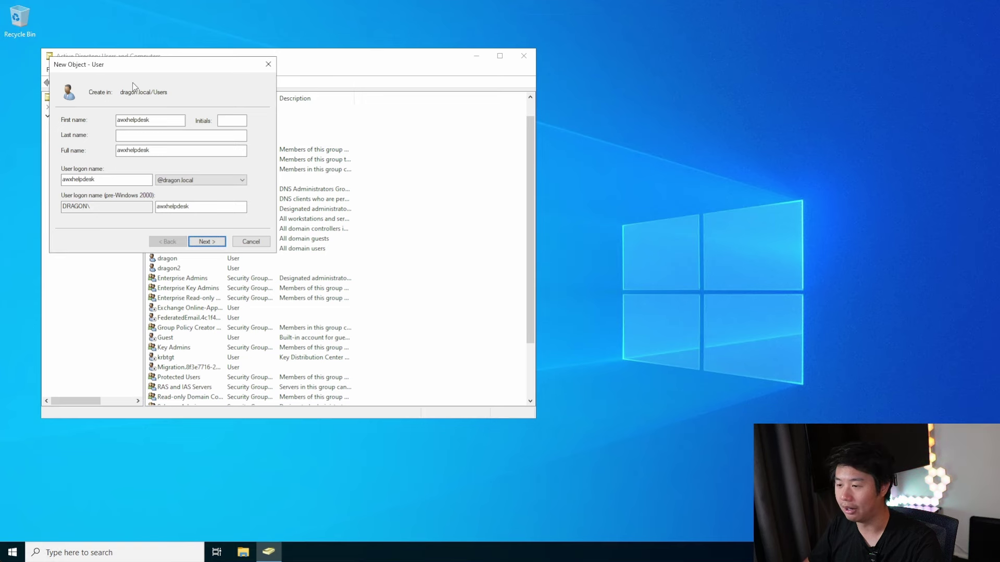
{"action": "left_click_drag", "start_coordinate": [147, 67], "coordinate": [538, 78]}
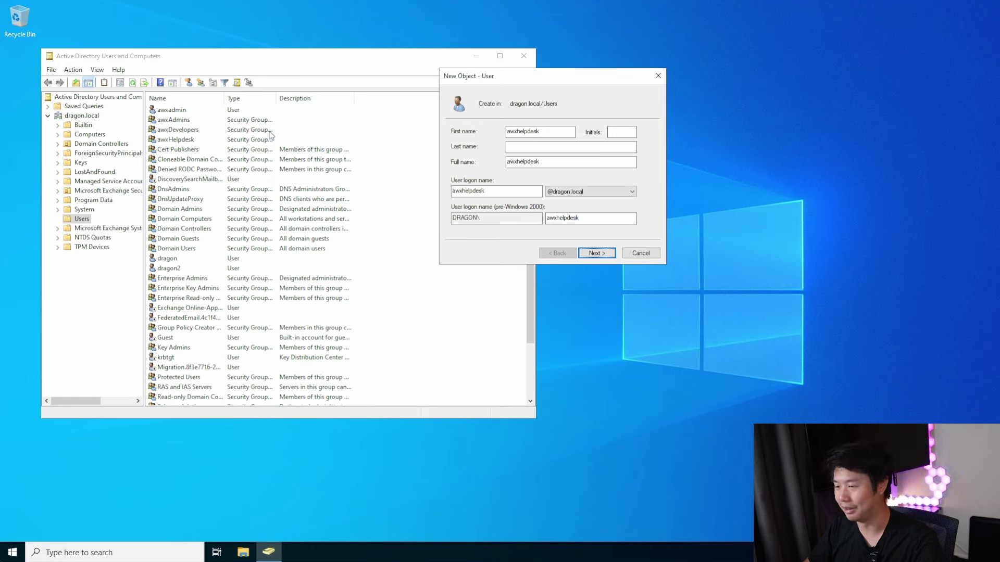
{"action": "left_click", "coordinate": [561, 132]}
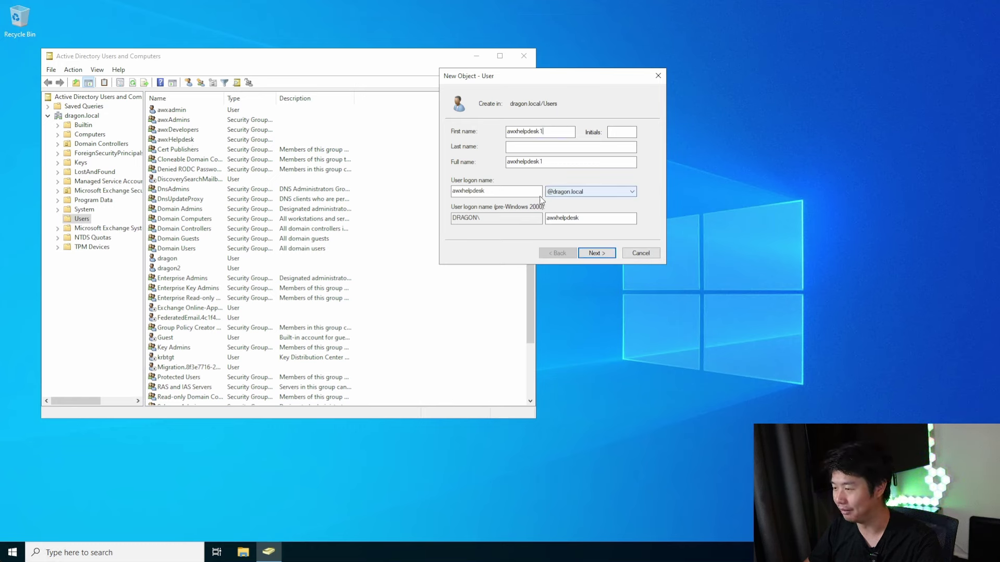
Set the awxhelpdesk1 password to never expire, enter it, and finish creating the user
{"action": "left_click", "coordinate": [602, 255]}
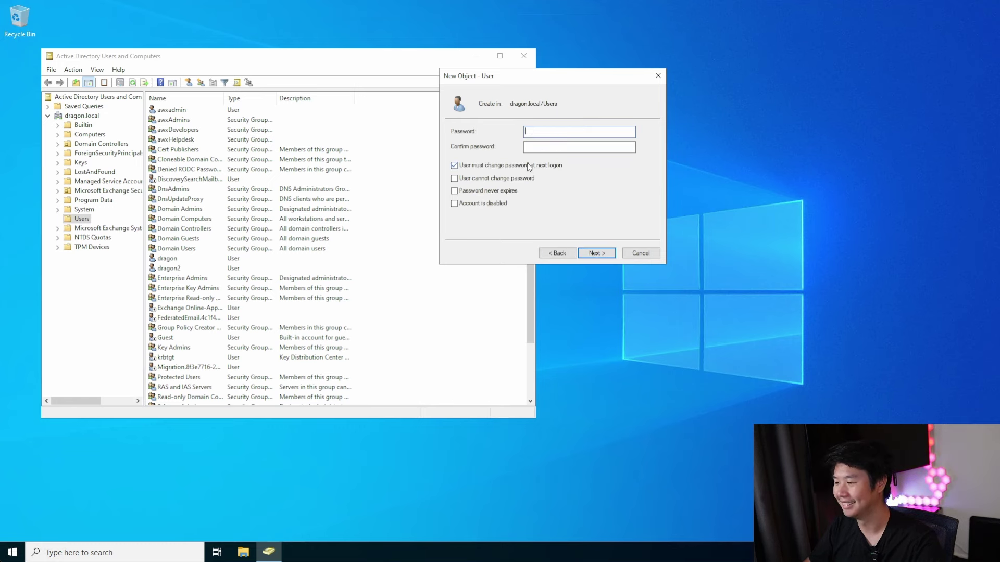
{"action": "left_click", "coordinate": [513, 190]}
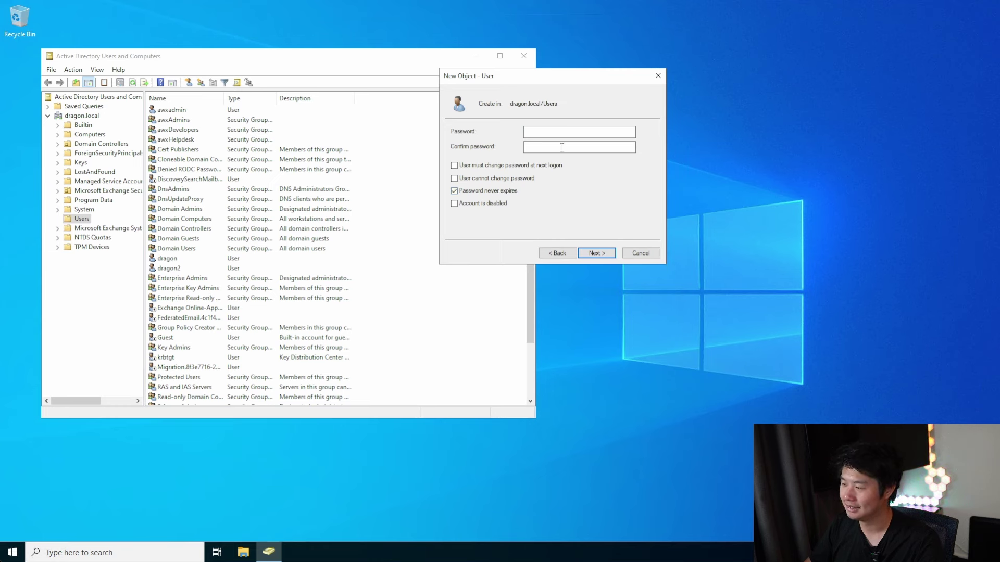
{"action": "type", "text": "•••••••••••••"}
{"action": "key", "text": "Tab"}
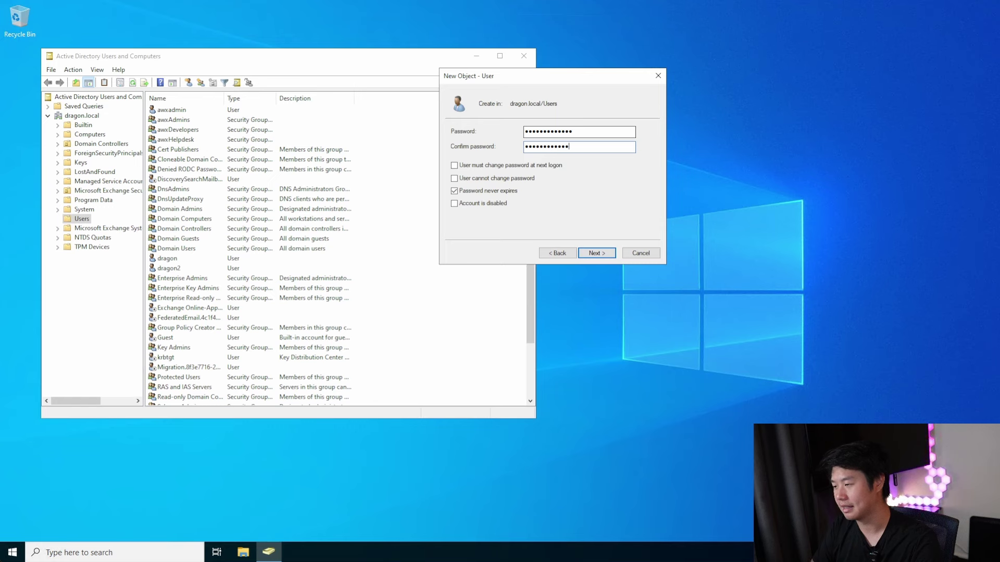
{"action": "left_click", "coordinate": [596, 253]}
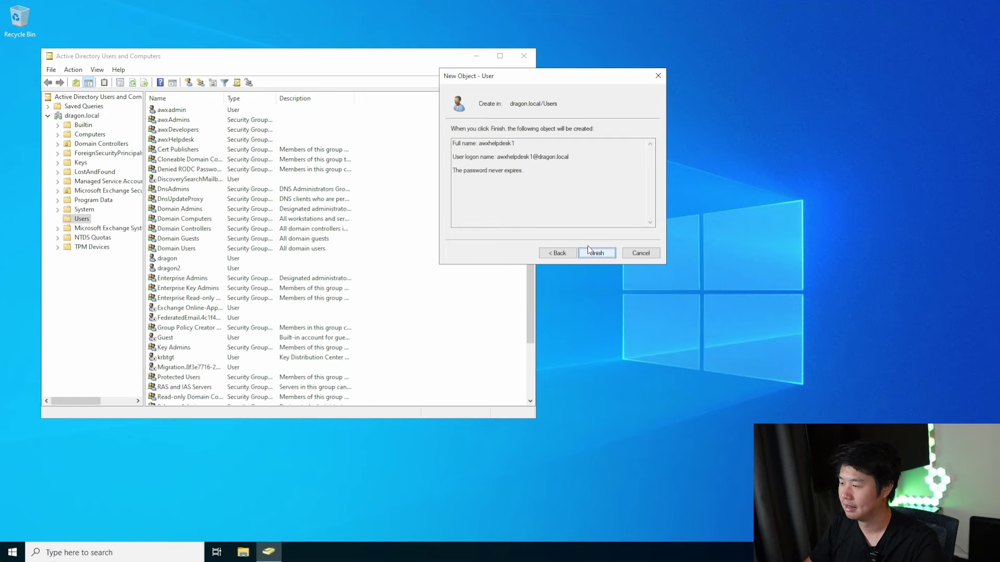
{"action": "left_click", "coordinate": [591, 252]}
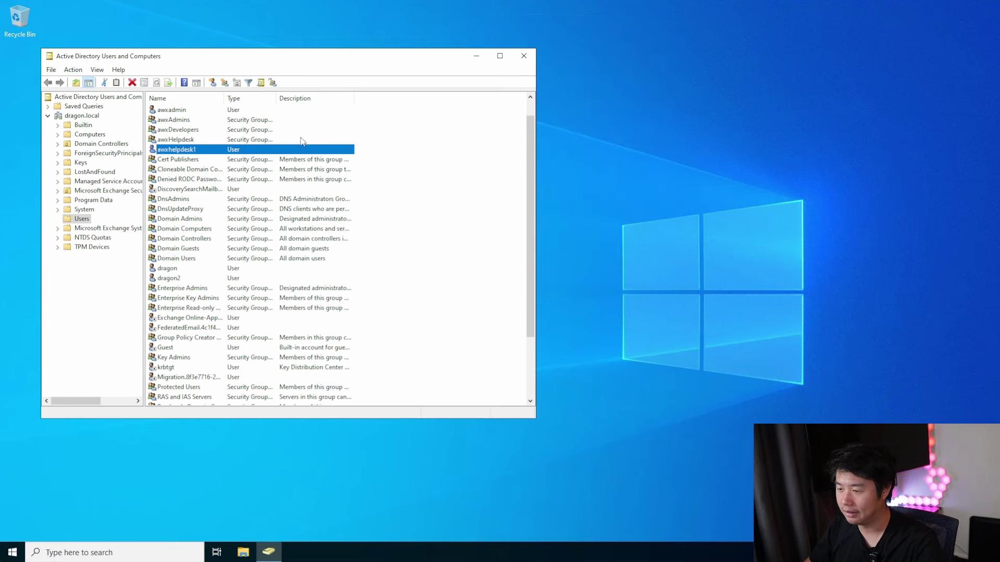
{"action": "left_click", "coordinate": [219, 129]}
{"action": "right_click", "coordinate": [449, 140]}
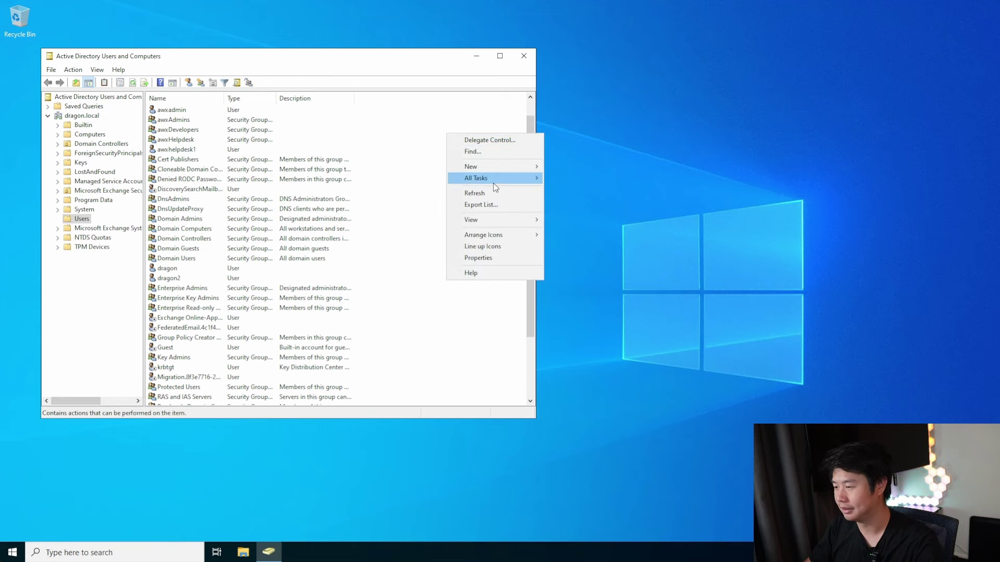
Start a new user awxdeveloper, correcting the misspelled logon name
{"action": "mouse_move", "coordinate": [490, 167]}
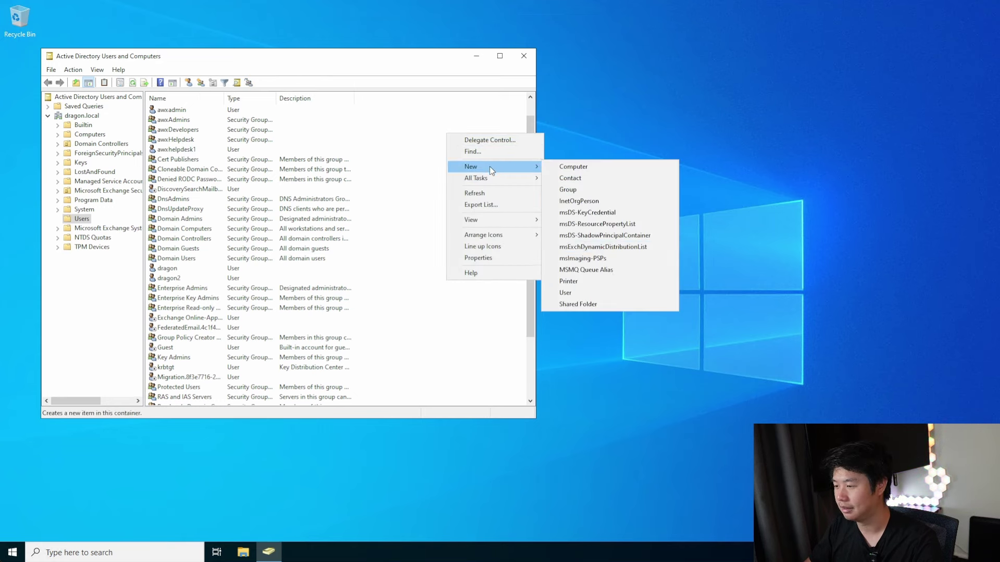
{"action": "left_click", "coordinate": [606, 292]}
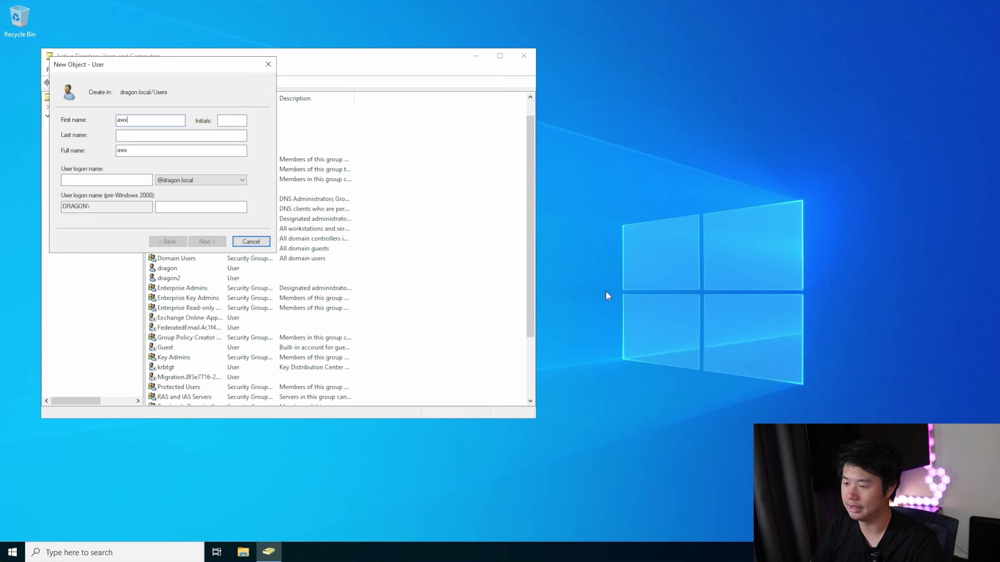
{"action": "type", "text": "awxdeveloper"}
{"action": "key", "text": "Tab"}
{"action": "key", "text": "Tab"}
{"action": "key", "text": "Tab"}
{"action": "key", "text": "Tab"}
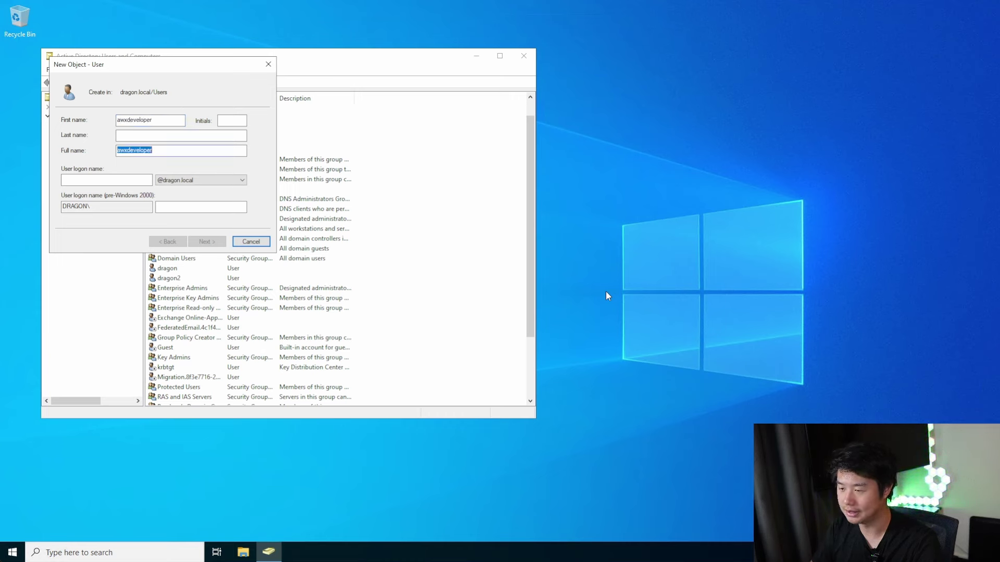
{"action": "type", "text": "awxde"}
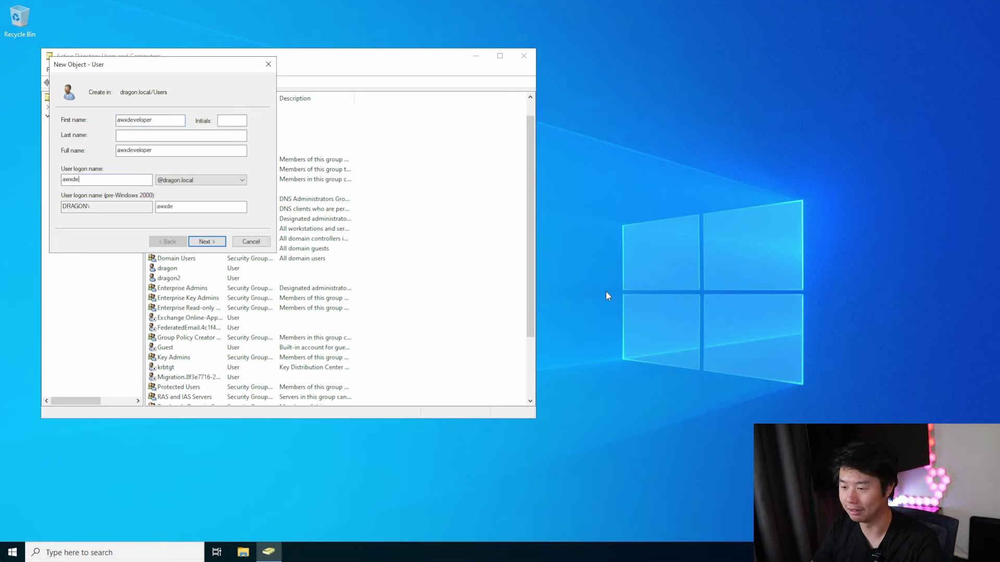
{"action": "type", "text": "verlop"}
{"action": "key", "text": "BackSpace"}
{"action": "key", "text": "BackSpace"}
{"action": "key", "text": "BackSpace"}
{"action": "key", "text": "BackSpace"}
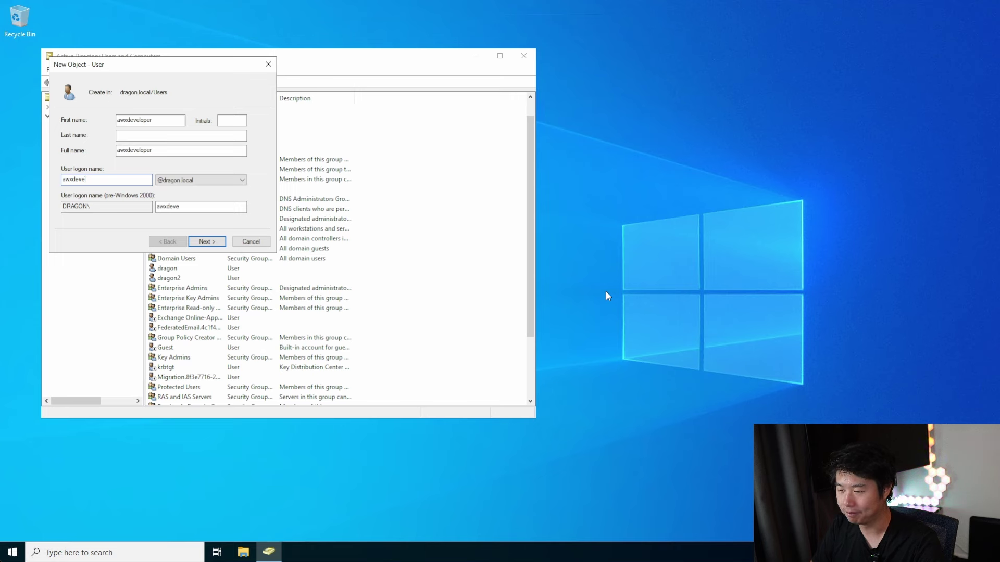
{"action": "type", "text": "ev"}
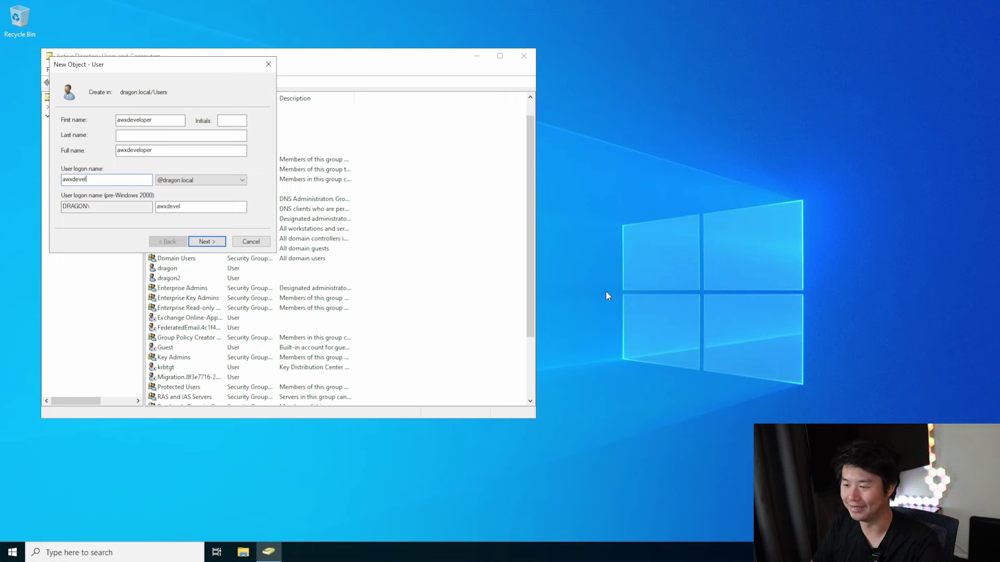
{"action": "key", "text": "BackSpace"}
{"action": "key", "text": "BackSpace"}
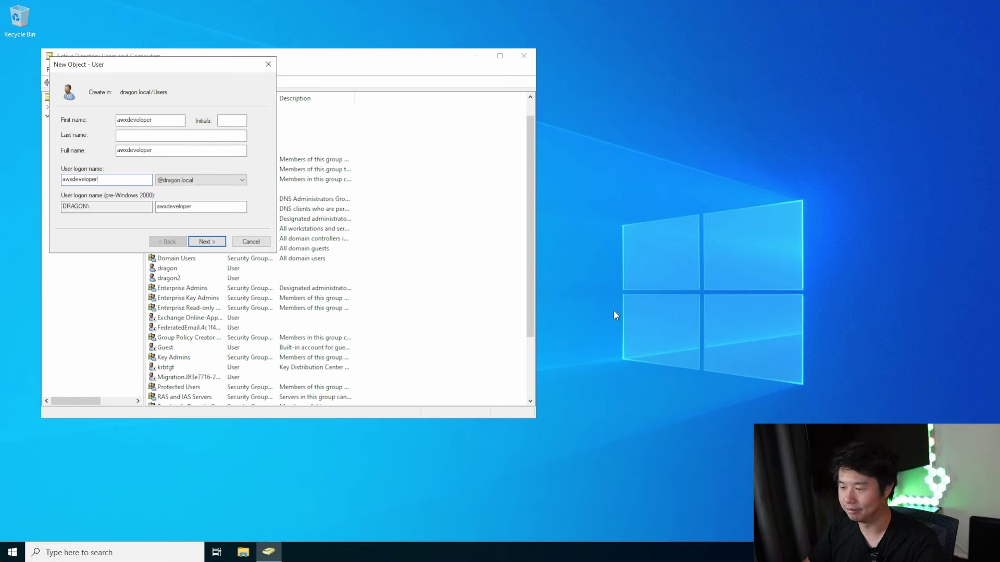
Untick must-change-password, set Password never expires, enter the password, and finish
{"action": "left_click", "coordinate": [207, 242]}
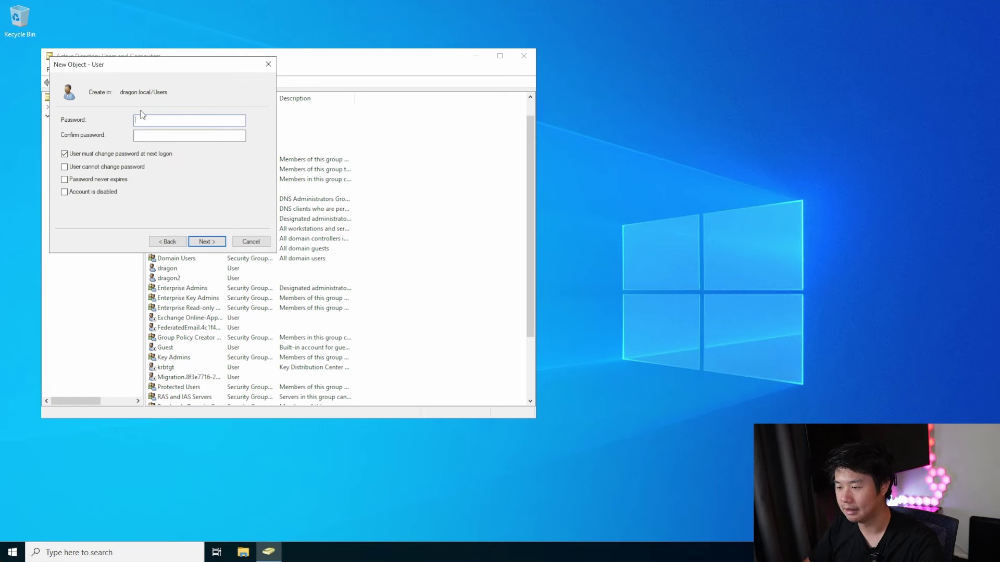
{"action": "left_click", "coordinate": [82, 154]}
{"action": "left_click", "coordinate": [86, 179]}
{"action": "type", "text": "P!"}
{"action": "key", "text": "Tab"}
{"action": "type", "text": "•••••••••"}
{"action": "key", "text": "Return"}
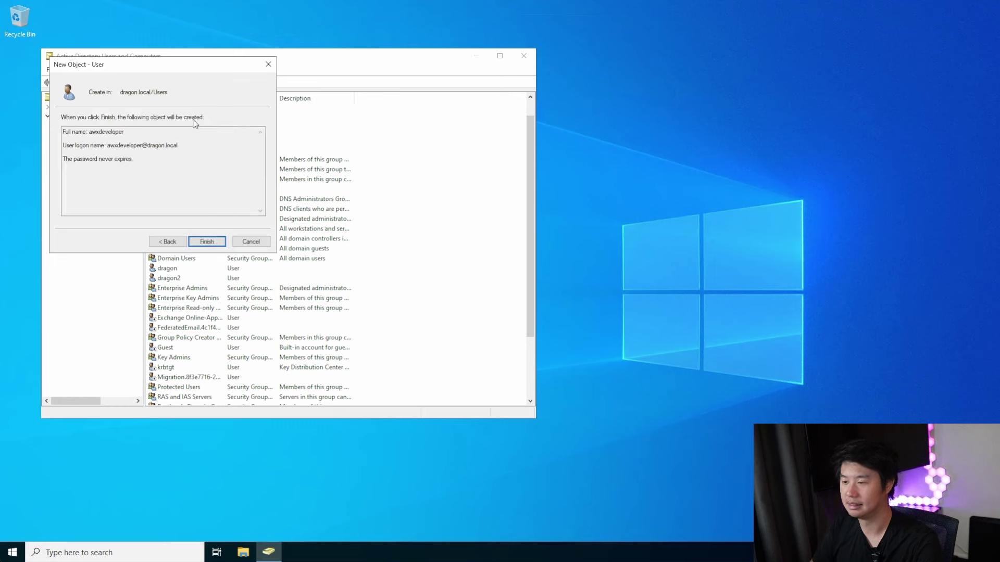
{"action": "left_click", "coordinate": [207, 241]}
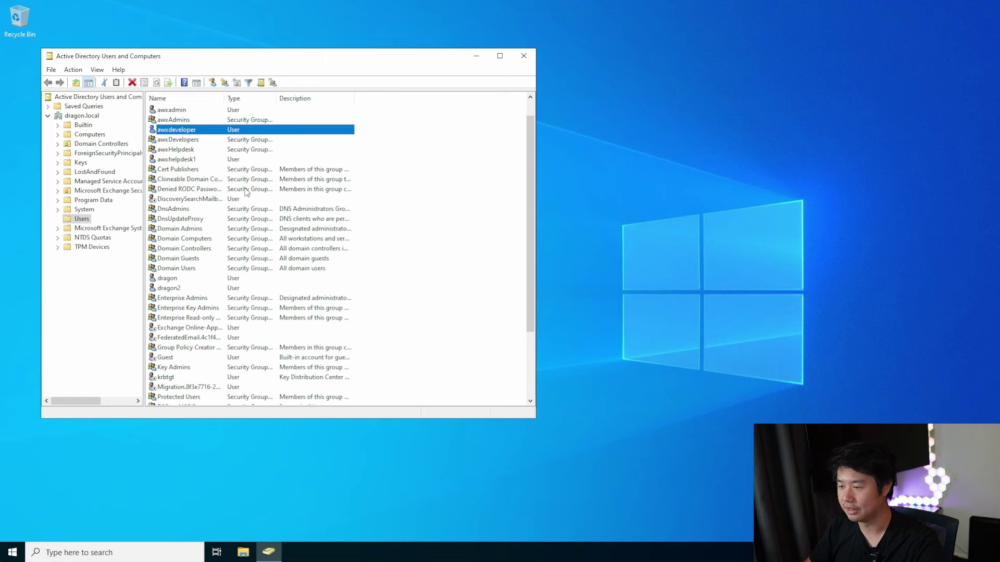
Add awxdeveloper to the awxDevelopers group and apply the membership
{"action": "double_click", "coordinate": [169, 129]}
{"action": "left_click", "coordinate": [255, 114]}
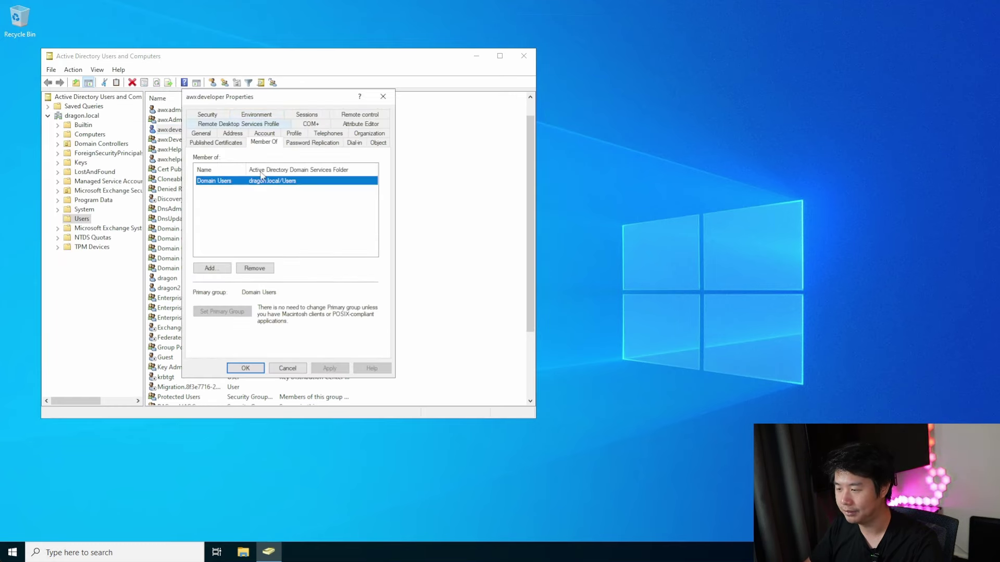
{"action": "left_click", "coordinate": [212, 268]}
{"action": "type", "text": "awxdeveloeprs"}
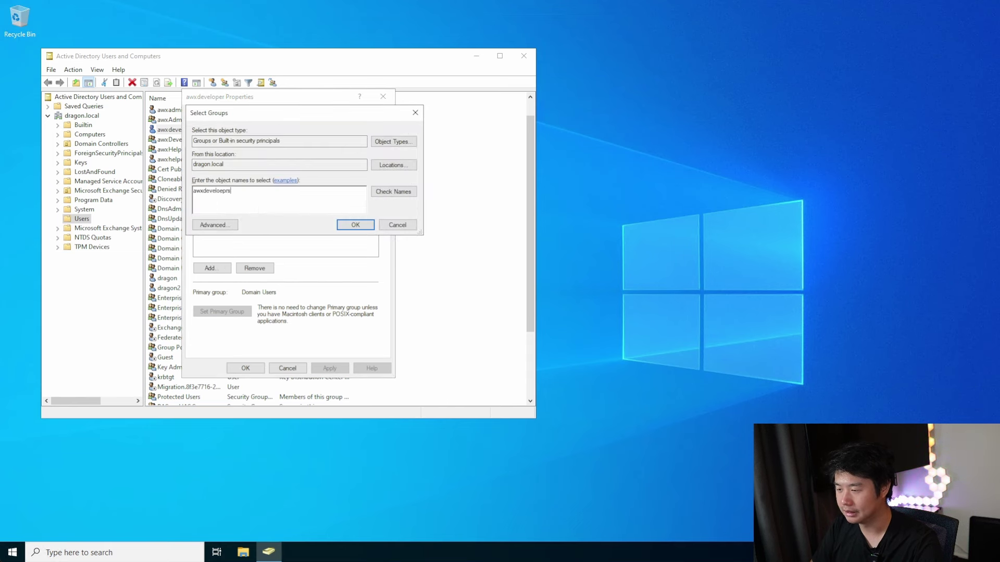
{"action": "key", "text": "Return"}
{"action": "key", "text": "Escape"}
{"action": "key", "text": "BackSpace"}
{"action": "key", "text": "BackSpace"}
{"action": "key", "text": "BackSpace"}
{"action": "key", "text": "BackSpace"}
{"action": "key", "text": "BackSpace"}
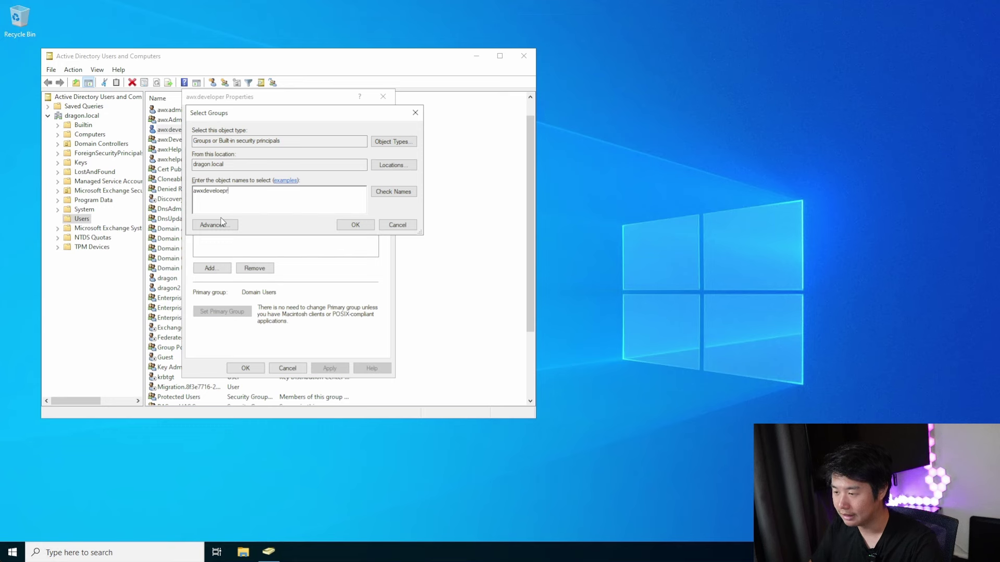
{"action": "type", "text": "opers"}
{"action": "key", "text": "ctrl+k"}
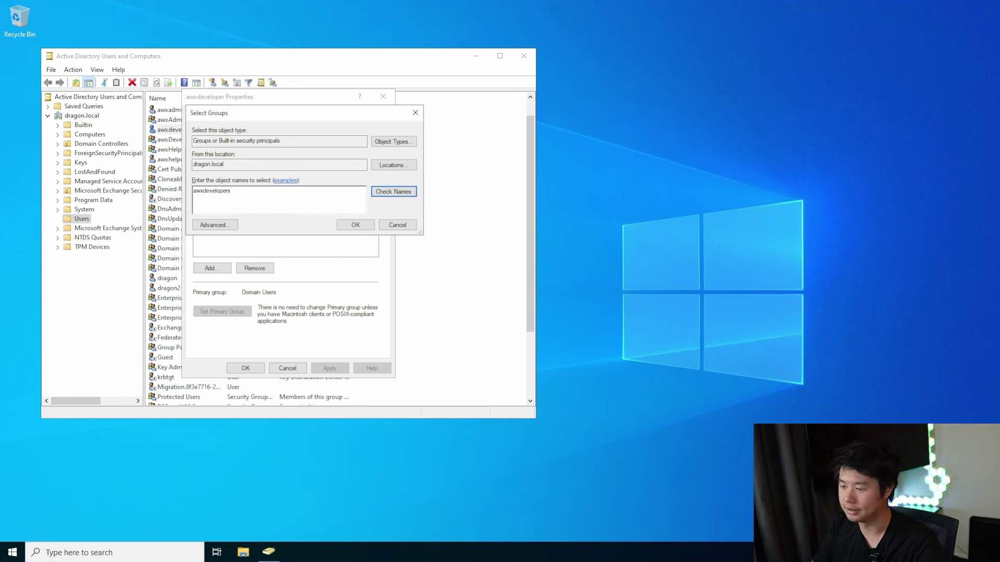
{"action": "left_click", "coordinate": [341, 227]}
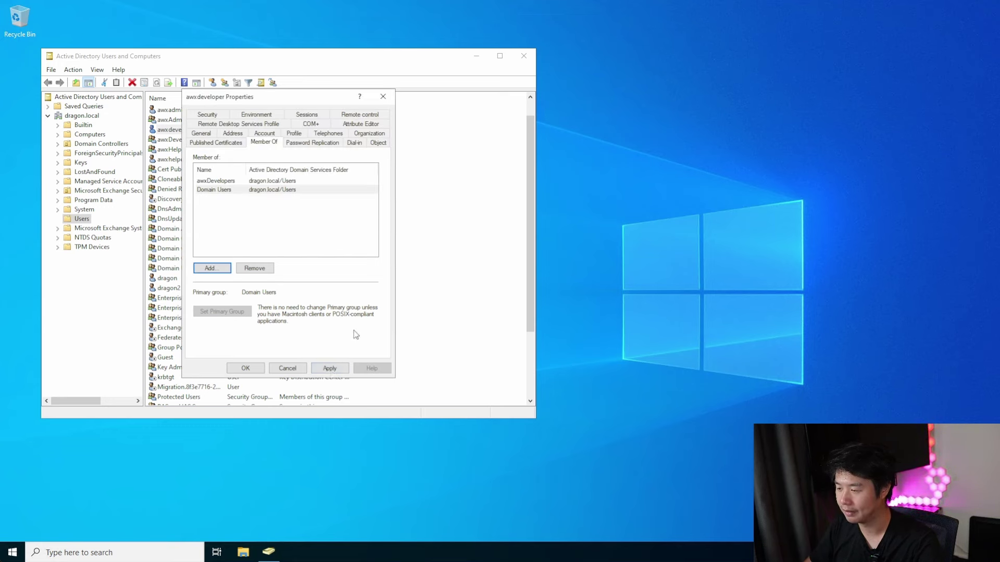
{"action": "left_click", "coordinate": [330, 368]}
{"action": "left_click", "coordinate": [246, 368]}
Add the awxhelpdesk1 user to the awxHelpdesk group and save
{"action": "left_click", "coordinate": [193, 160]}
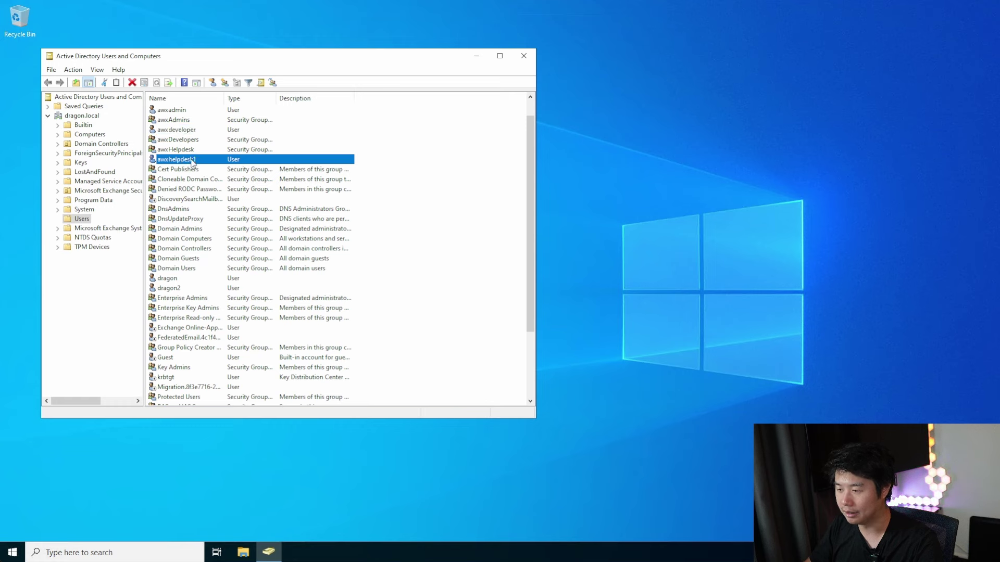
{"action": "double_click", "coordinate": [192, 159]}
{"action": "left_click", "coordinate": [256, 114]}
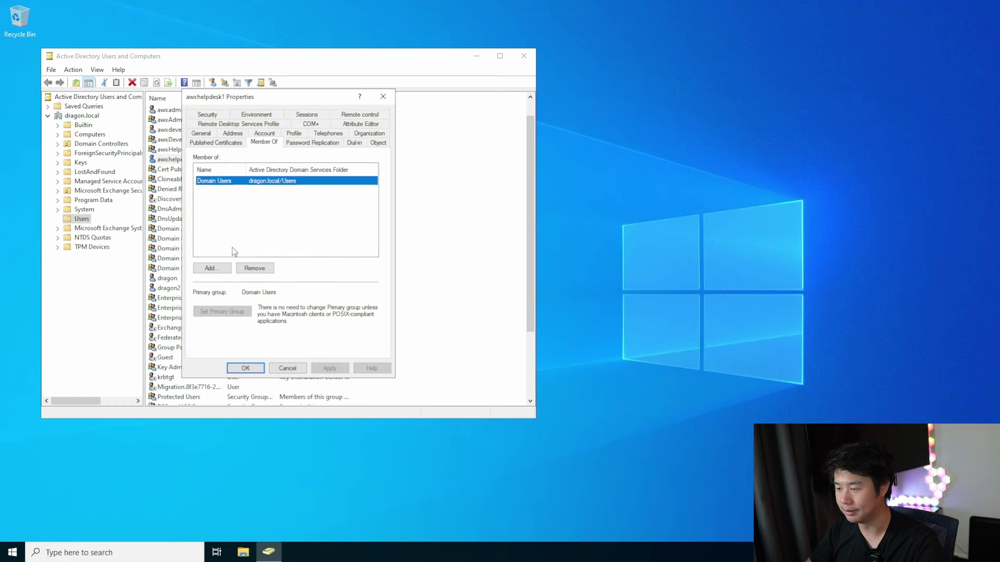
{"action": "left_click", "coordinate": [209, 268]}
{"action": "type", "text": "aw"}
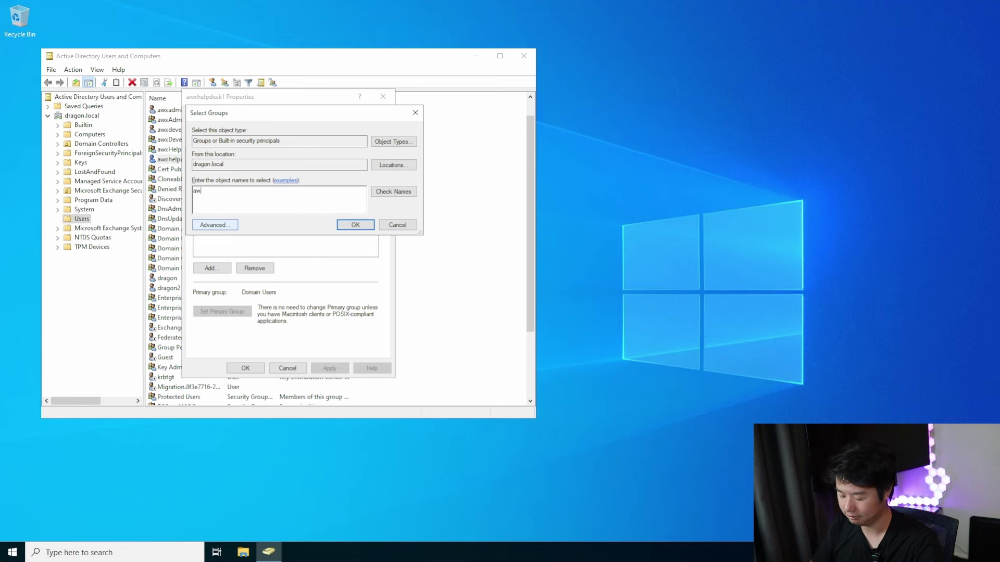
{"action": "type", "text": "xhelpdesk"}
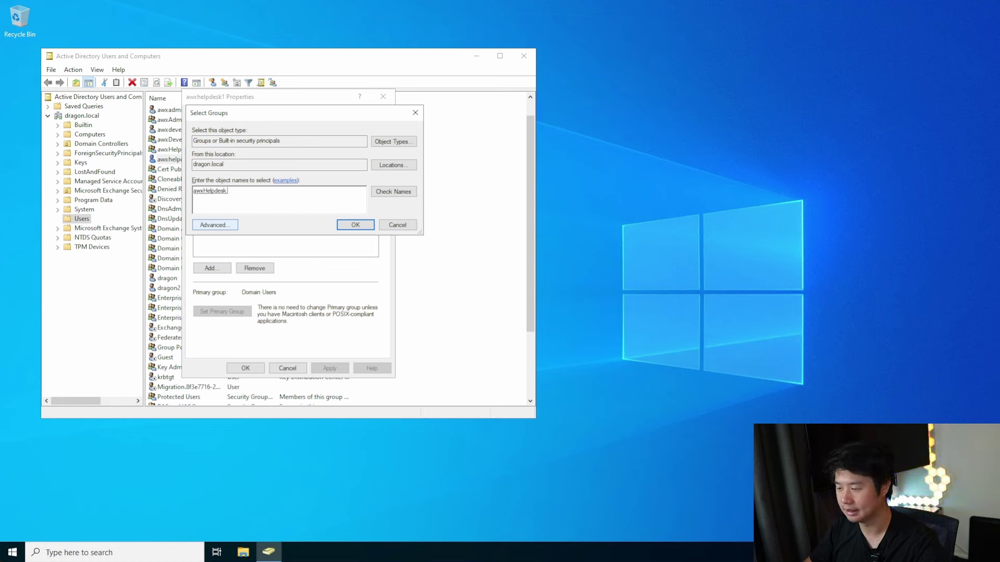
{"action": "left_click", "coordinate": [356, 225]}
{"action": "left_click", "coordinate": [257, 367]}
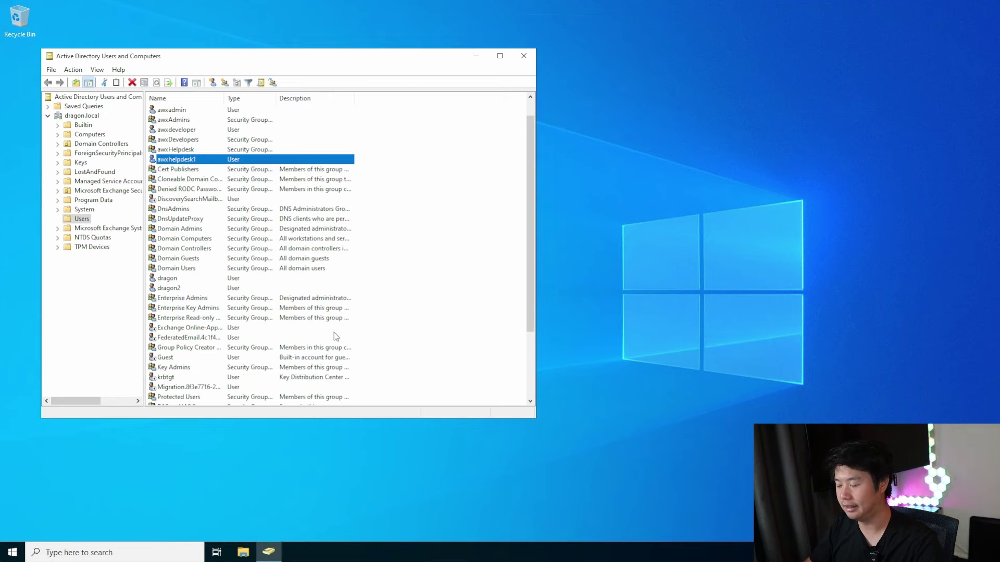
{"action": "left_click", "coordinate": [442, 177]}
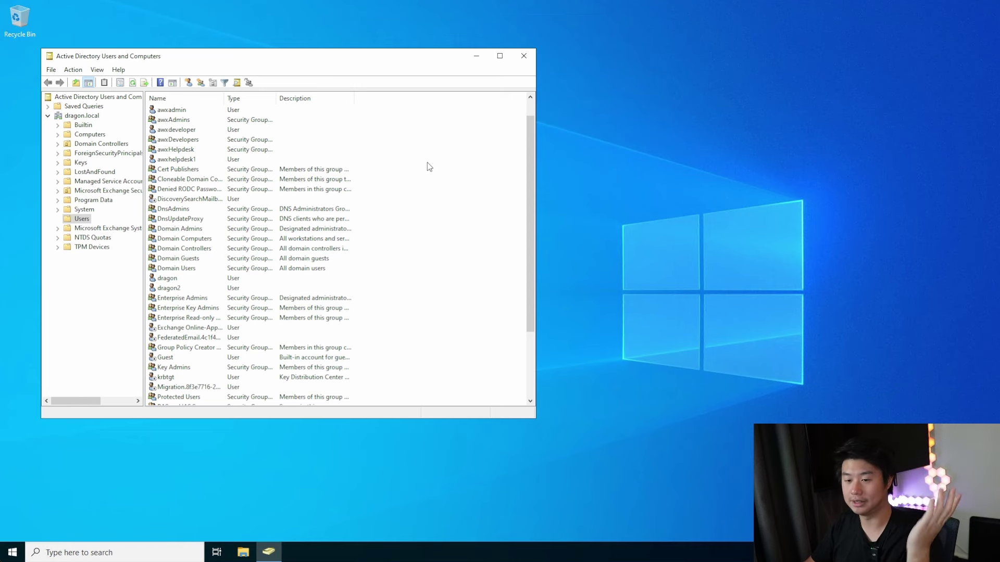
Start a new user svc-awx, copying the first name into the logon name field
{"action": "right_click", "coordinate": [400, 166]}
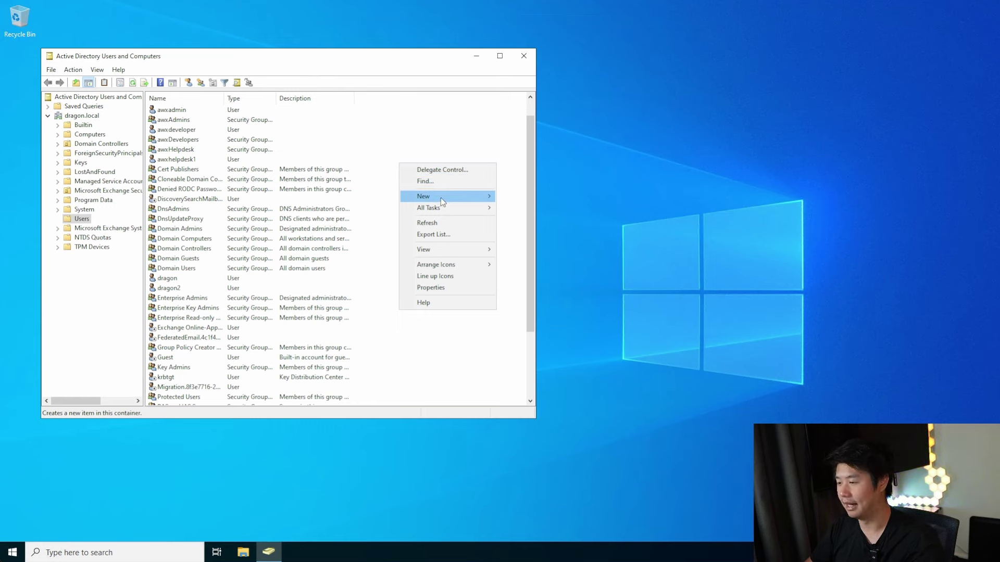
{"action": "mouse_move", "coordinate": [440, 197]}
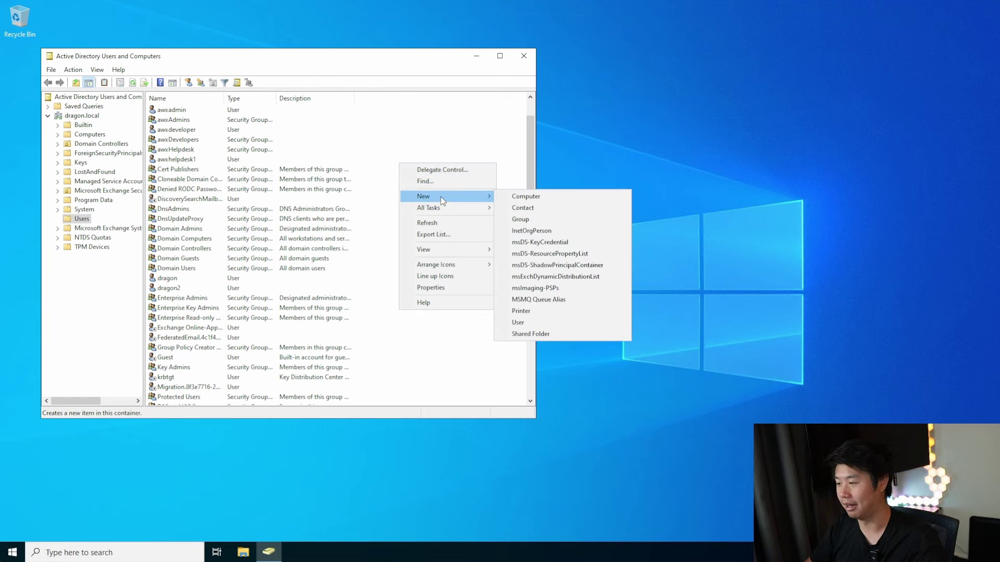
{"action": "left_click", "coordinate": [551, 322]}
{"action": "type", "text": "svc-aw"}
{"action": "left_click_drag", "start_coordinate": [155, 123], "coordinate": [63, 121]}
{"action": "key", "text": "ctrl+c"}
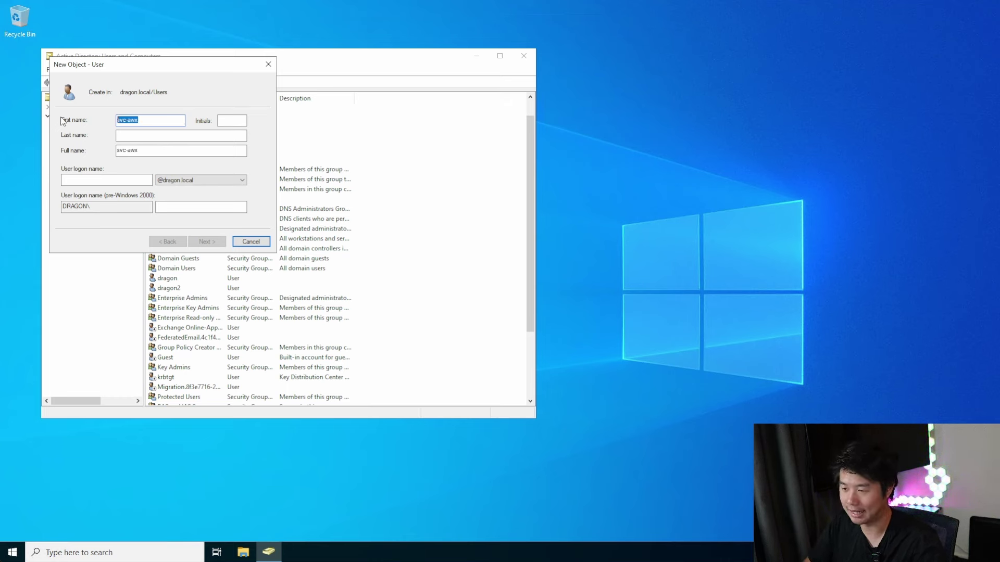
{"action": "left_click", "coordinate": [113, 183]}
{"action": "key", "text": "ctrl+v"}
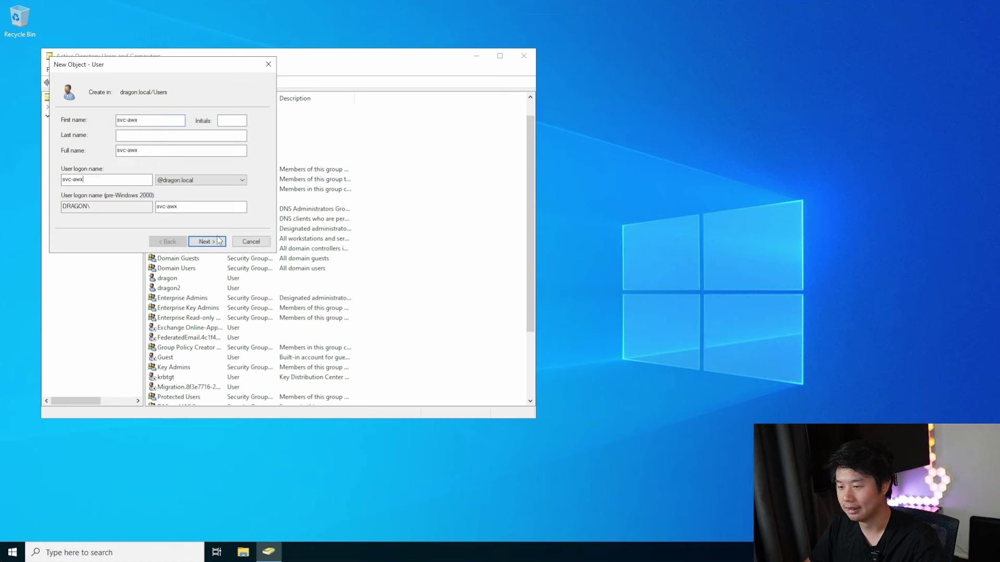
Enter the svc-awx password, set it never to expire, and finish creating the account
{"action": "left_click", "coordinate": [209, 242]}
{"action": "type", "text": "••"}
{"action": "key", "text": "Tab"}
{"action": "type", "text": "•••••••••••••"}
{"action": "left_click", "coordinate": [64, 154]}
{"action": "left_click", "coordinate": [64, 179]}
{"action": "left_click", "coordinate": [207, 242]}
{"action": "left_click", "coordinate": [207, 242]}
{"action": "left_click", "coordinate": [436, 196]}
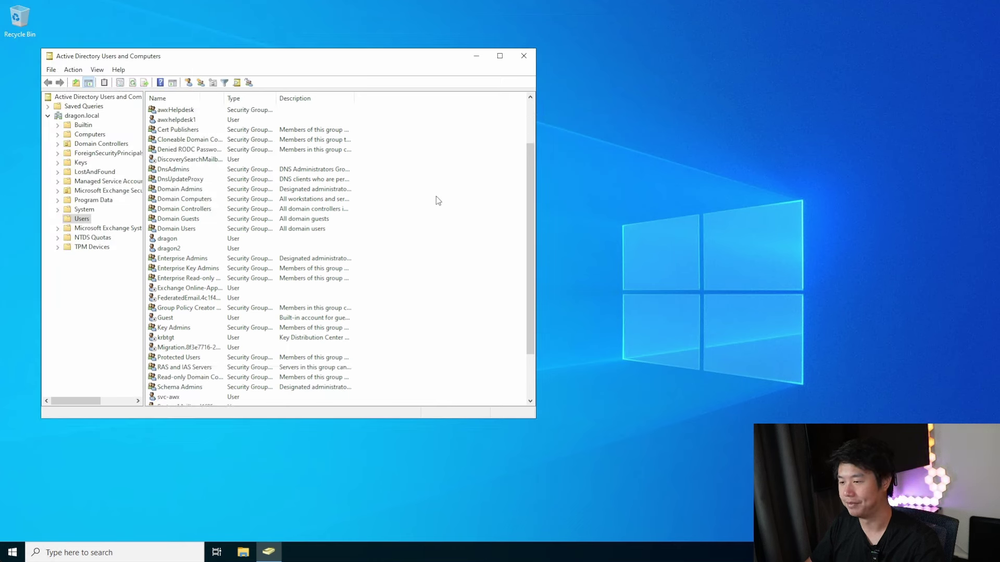
{"action": "scroll", "coordinate": [339, 180], "scroll_direction": "up", "scroll_amount": 2}
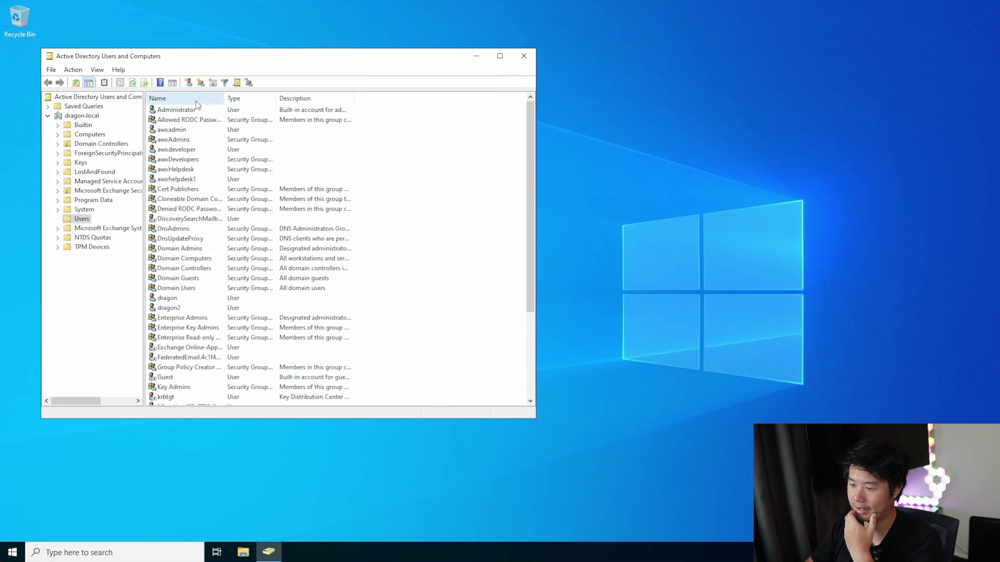
{"action": "left_click", "coordinate": [184, 133]}
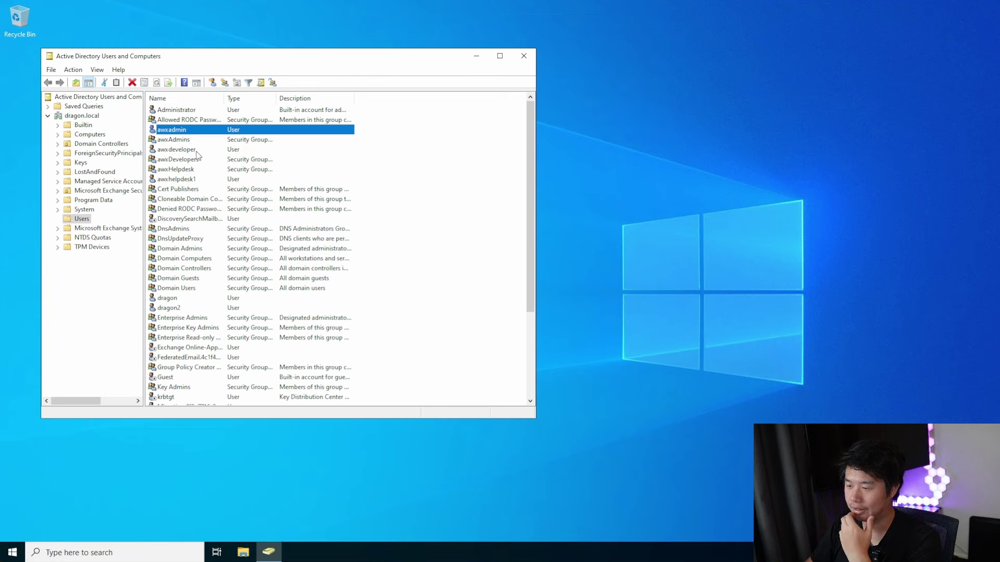
{"action": "left_click", "coordinate": [195, 152]}
{"action": "left_click", "coordinate": [194, 159]}
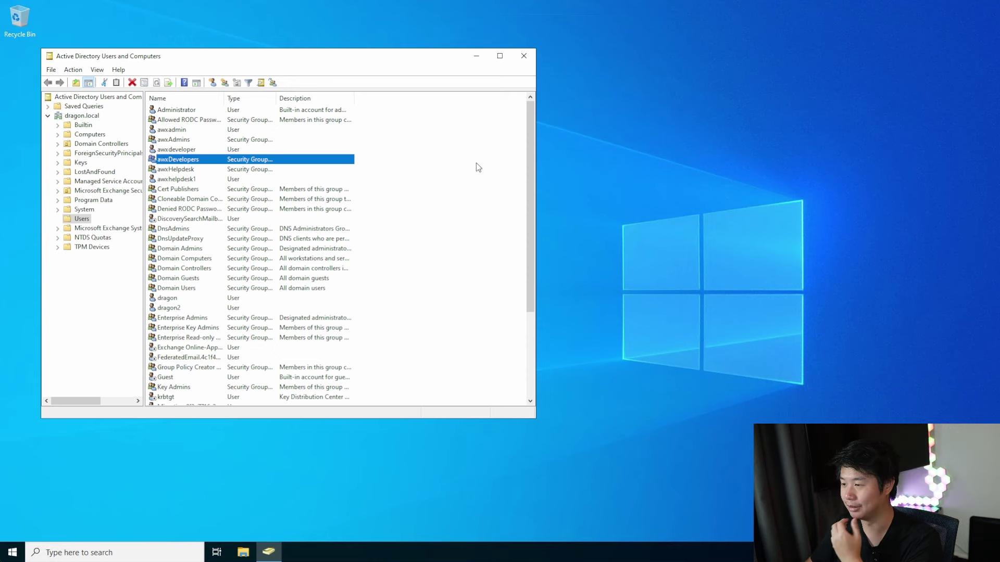
{"action": "left_click", "coordinate": [462, 175]}
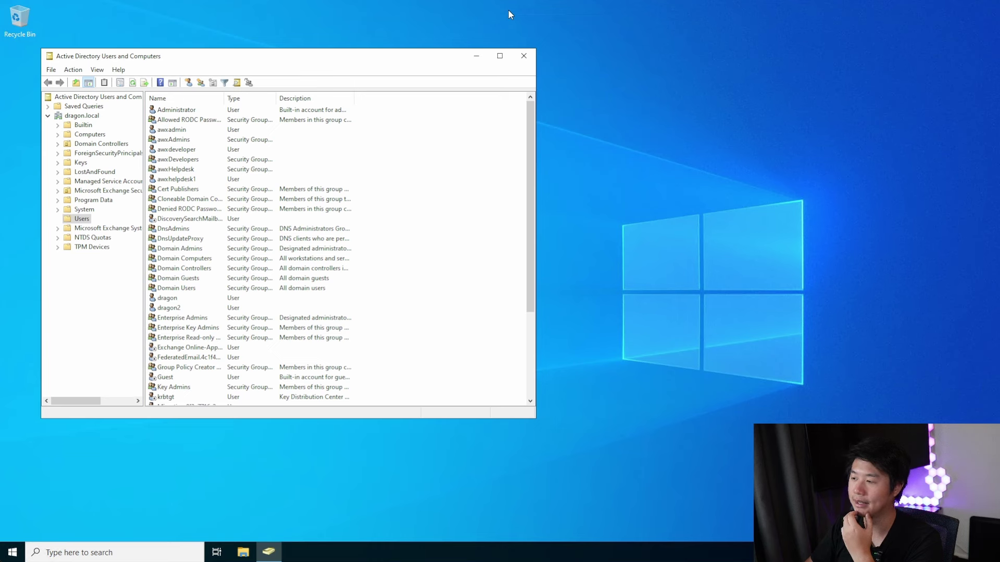
{"action": "mouse_move", "coordinate": [568, 2]}
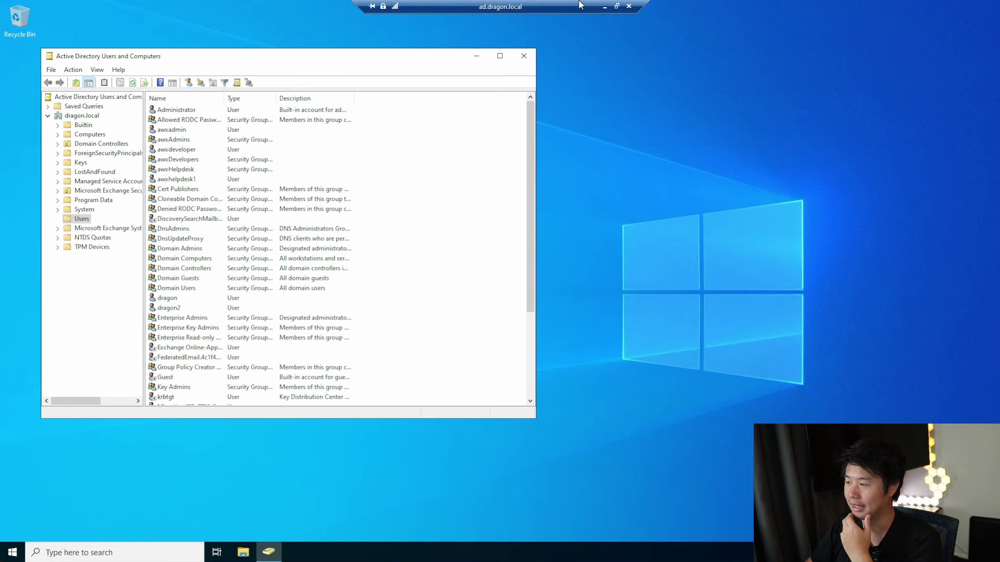
Minimise the remote desktop and log in to AWX in the browser as admin
{"action": "left_click", "coordinate": [605, 7]}
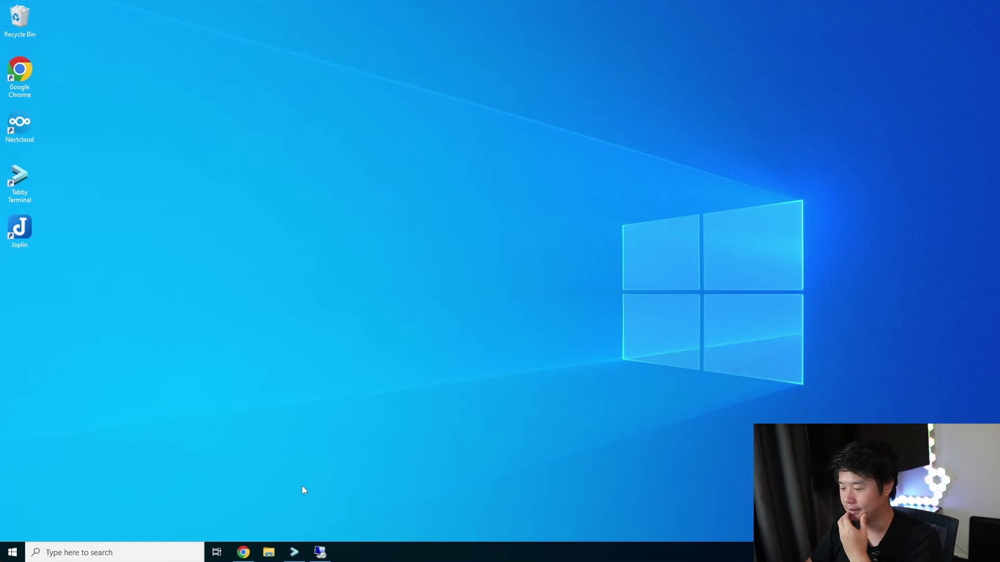
{"action": "left_click", "coordinate": [244, 552]}
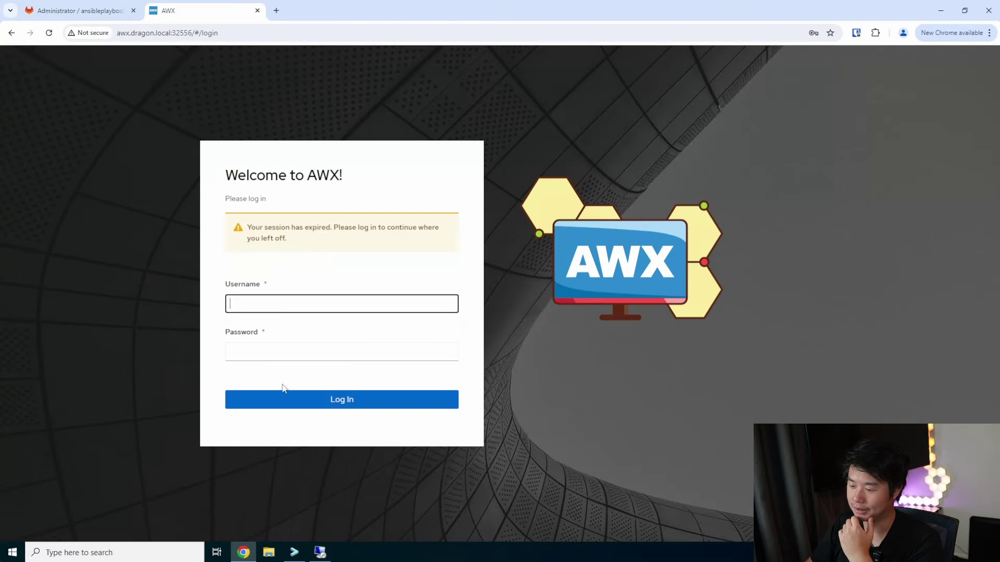
{"action": "type", "text": "admin"}
{"action": "key", "text": "Tab"}
{"action": "type", "text": "************"}
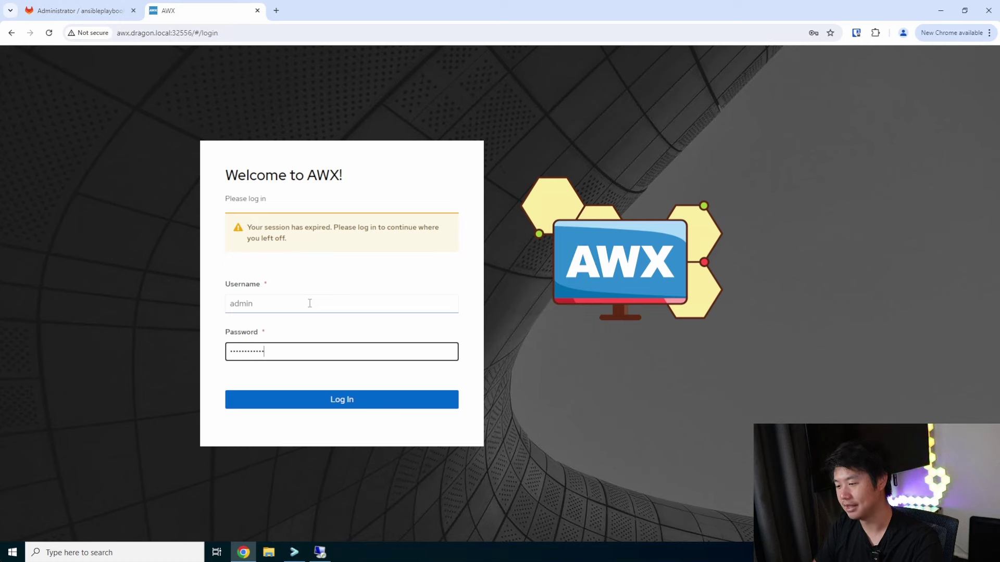
{"action": "key", "text": "Return"}
{"action": "type", "text": "admin"}
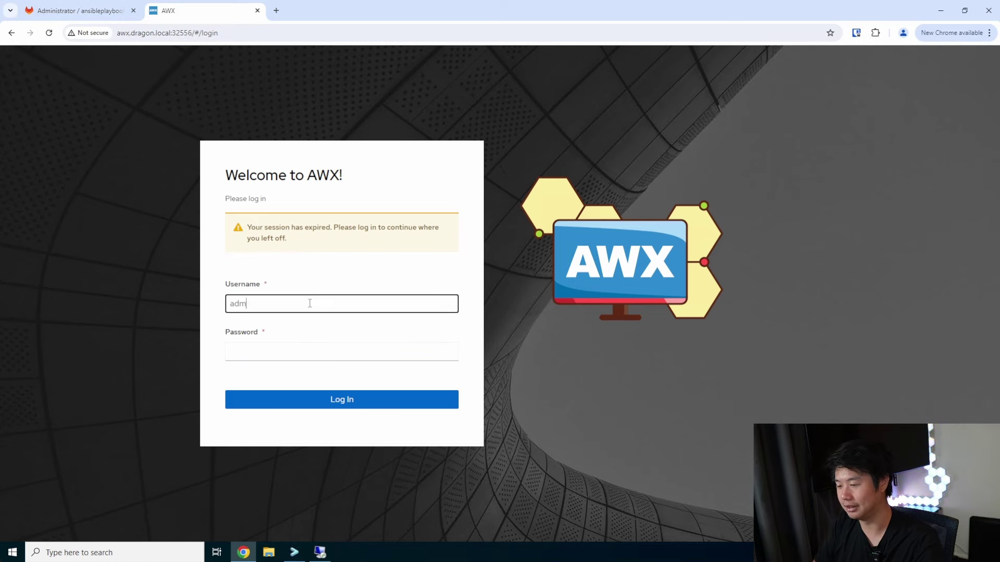
{"action": "key", "text": "Tab"}
{"action": "type", "text": "************"}
{"action": "key", "text": "Return"}
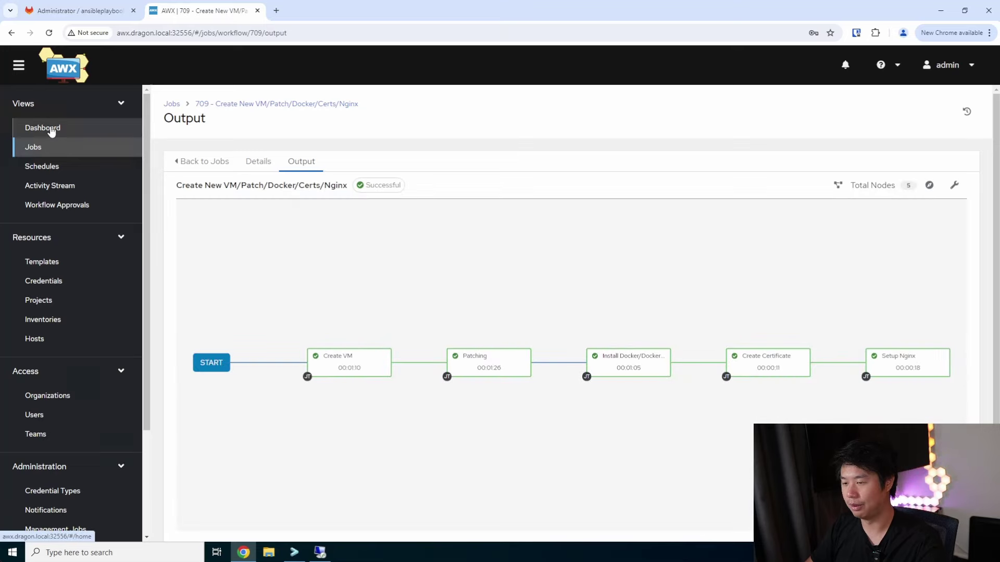
Open the AWX Dashboard showing 48 hosts, 1 inventory and 1 project
{"action": "left_click", "coordinate": [50, 127]}
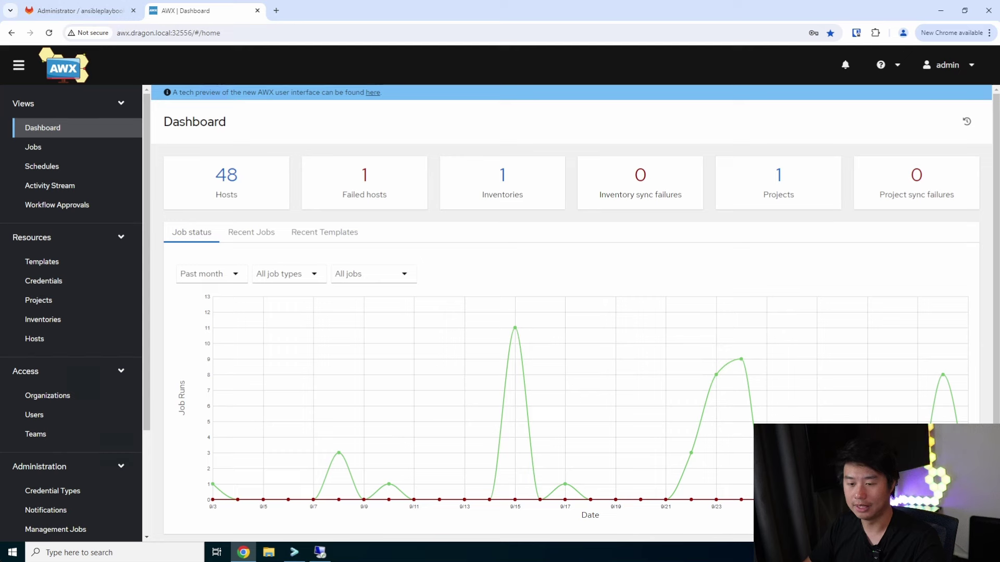
{"action": "left_click", "coordinate": [103, 231]}
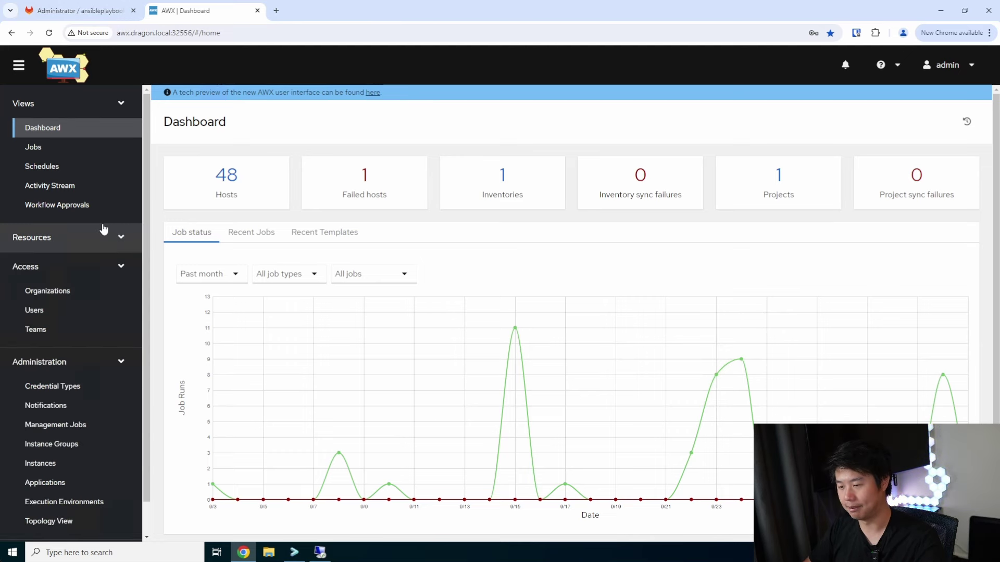
{"action": "scroll", "coordinate": [104, 229], "scroll_direction": "down", "scroll_amount": 1}
{"action": "left_click", "coordinate": [98, 208]}
{"action": "scroll", "coordinate": [78, 160], "scroll_direction": "down", "scroll_amount": 2}
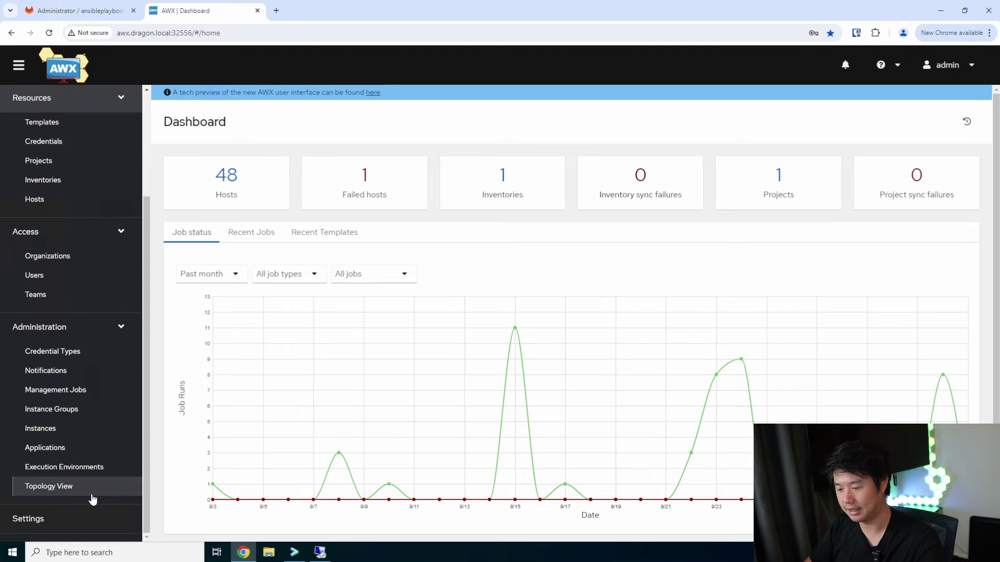
Go to Settings > LDAP settings and switch the LDAP Default configuration into edit mode
{"action": "left_click", "coordinate": [64, 523]}
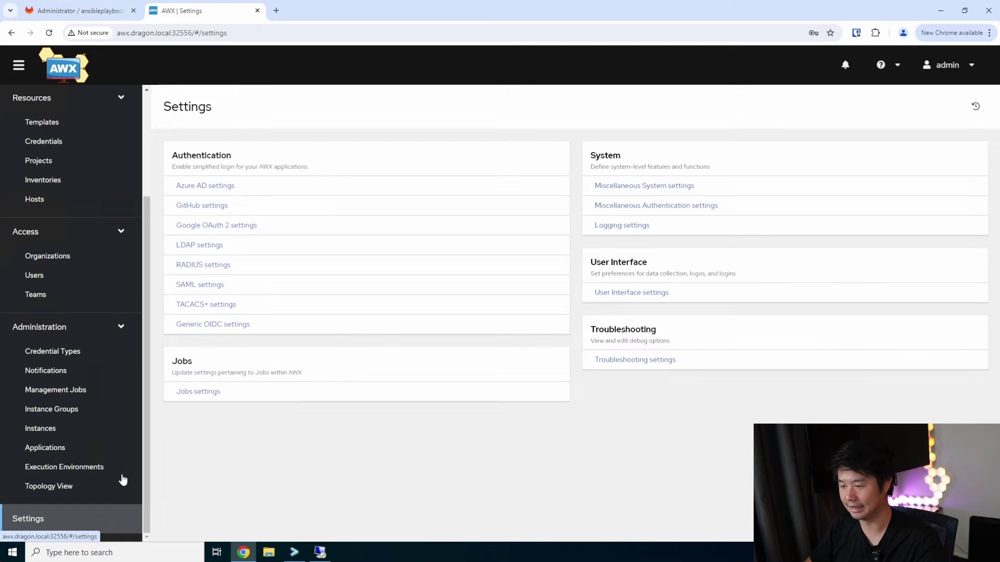
{"action": "left_click", "coordinate": [207, 246]}
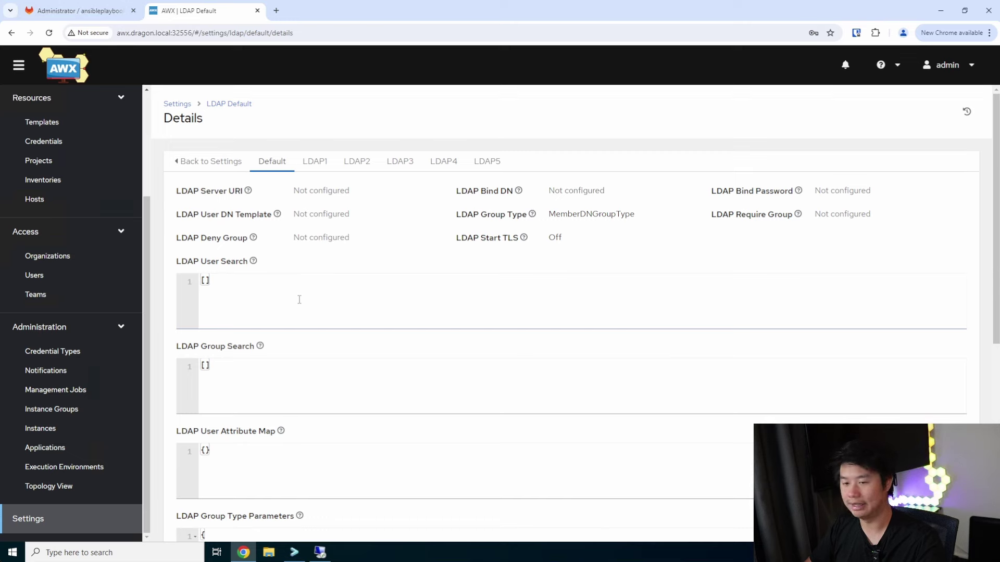
{"action": "scroll", "coordinate": [316, 291], "scroll_direction": "down", "scroll_amount": 6}
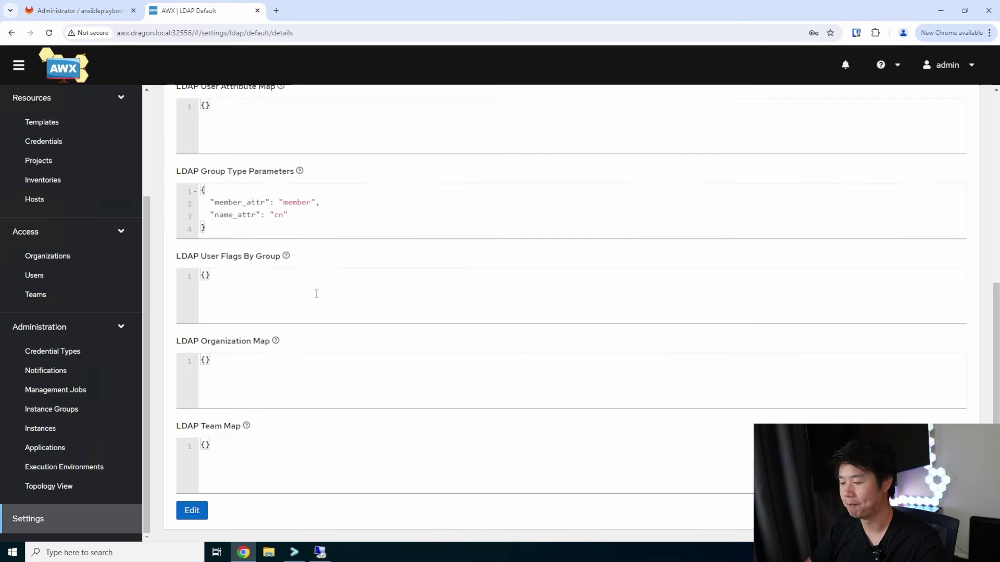
{"action": "left_click", "coordinate": [192, 509]}
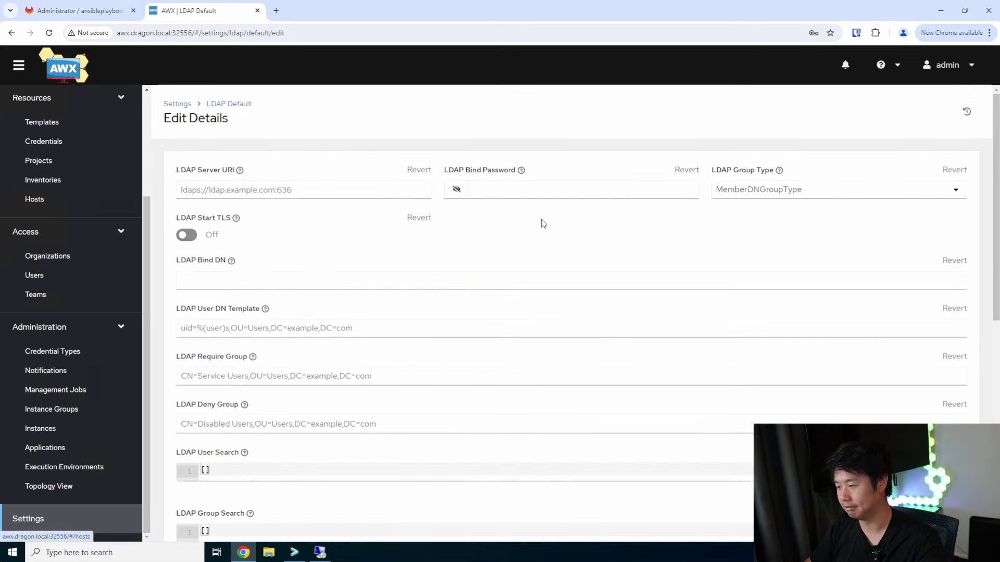
Set the LDAP Server URI to ldap://ad.dragon.local:389, enter the bind password, and type the bind DN CN=svc-awx,CN=Users,DC=asgard,DC=local
{"action": "left_click", "coordinate": [344, 190]}
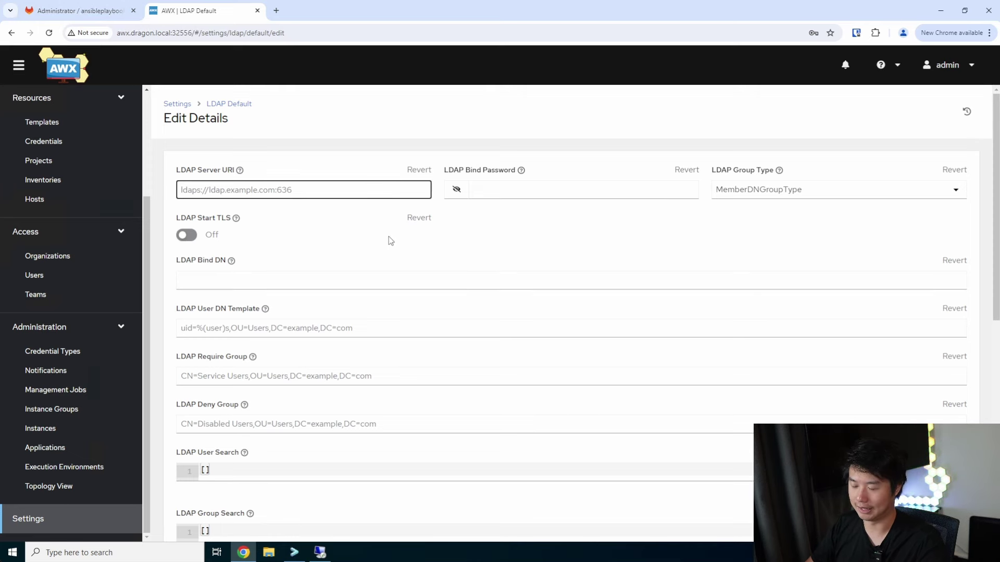
{"action": "type", "text": "l"}
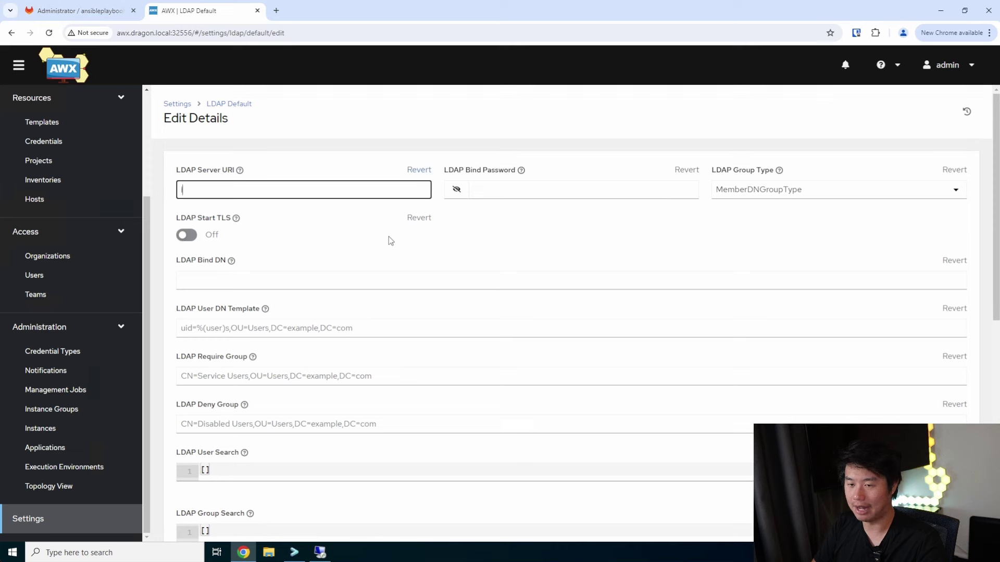
{"action": "type", "text": "dap://"}
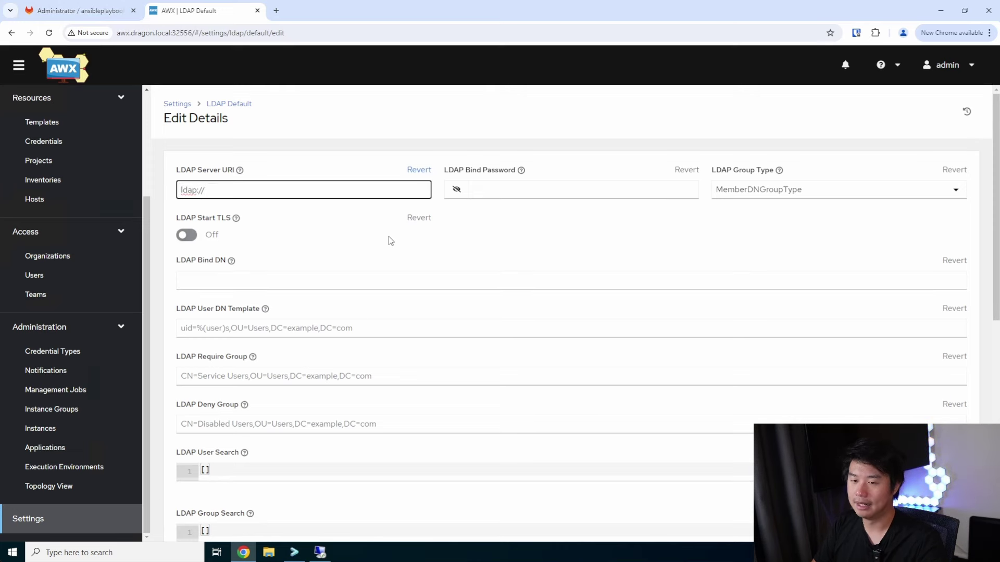
{"action": "type", "text": "ad.dragon."}
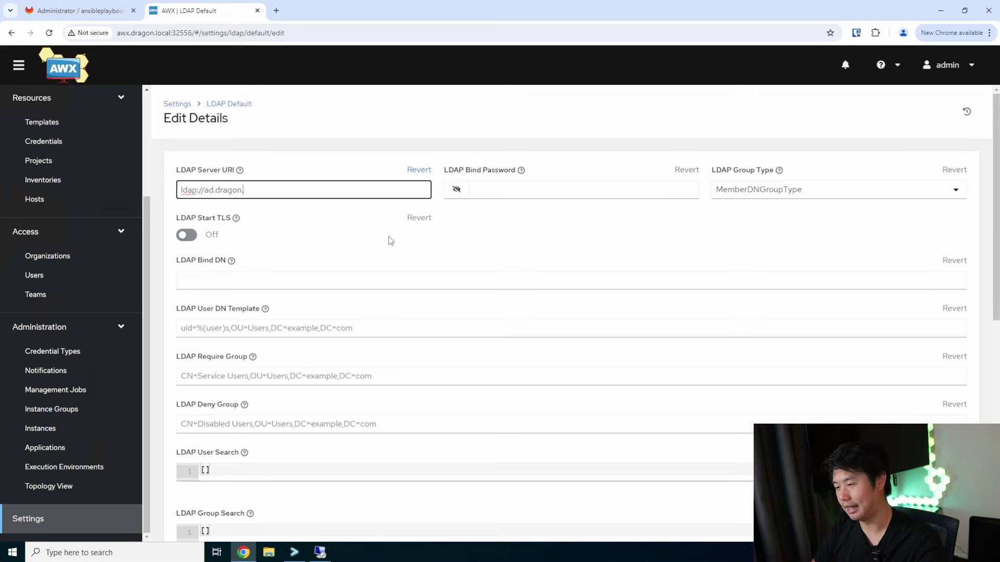
{"action": "type", "text": "local"}
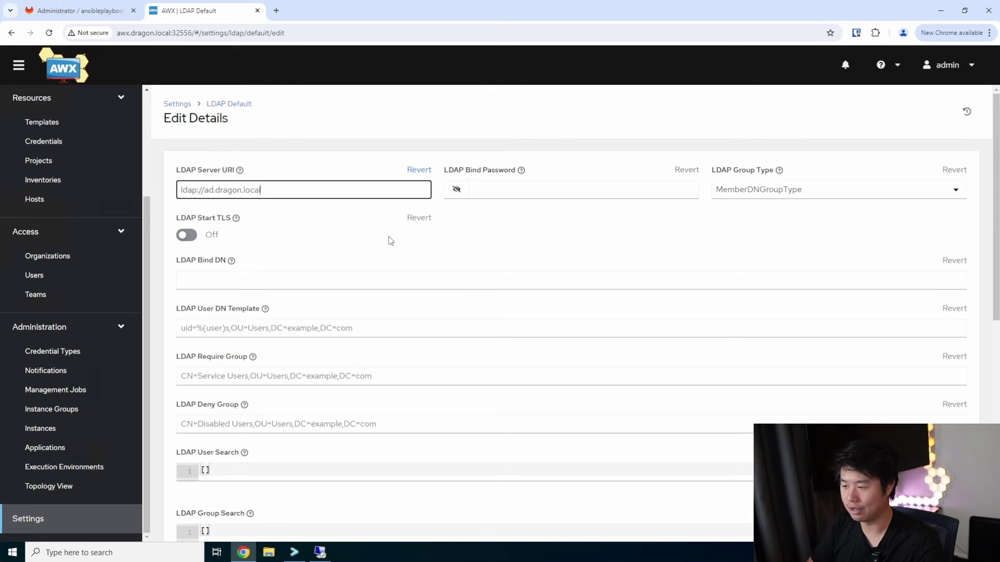
{"action": "type", "text": ":389"}
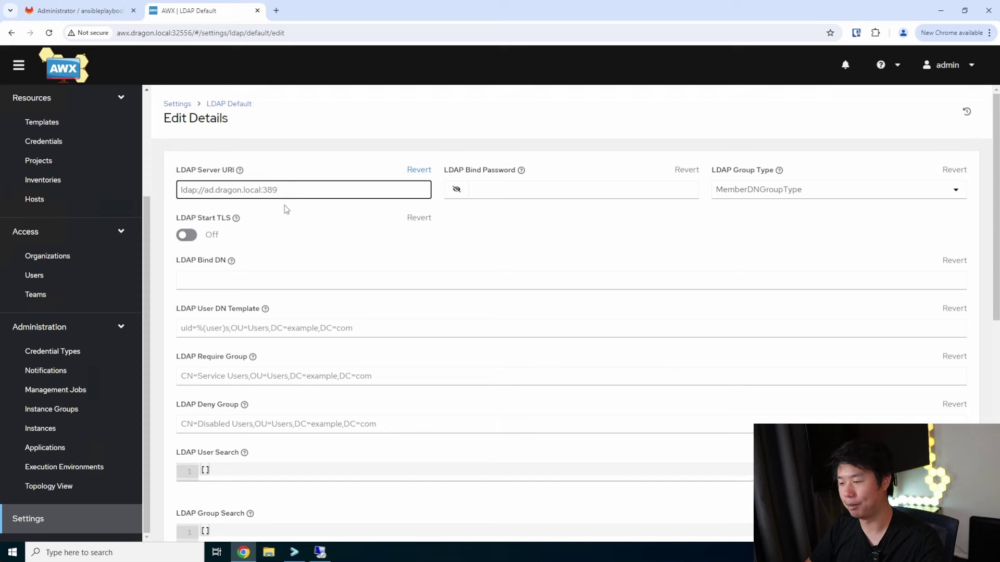
{"action": "left_click", "coordinate": [499, 190]}
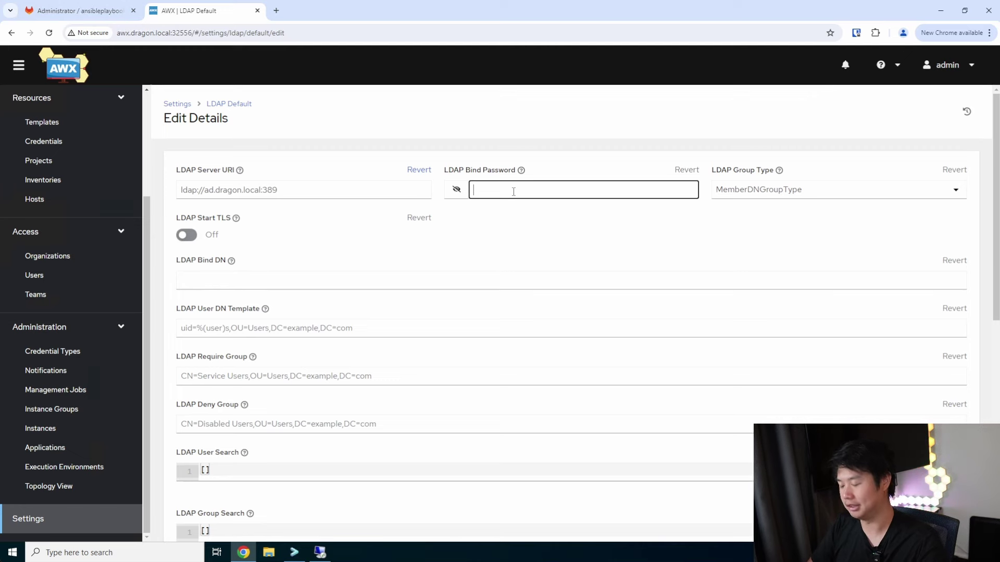
{"action": "type", "text": "••••"}
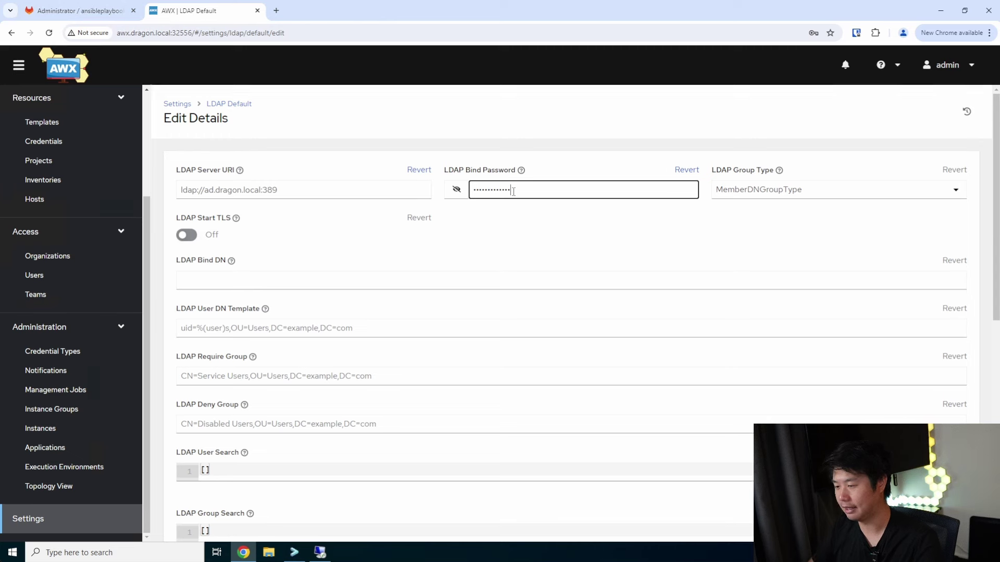
{"action": "left_click", "coordinate": [293, 280]}
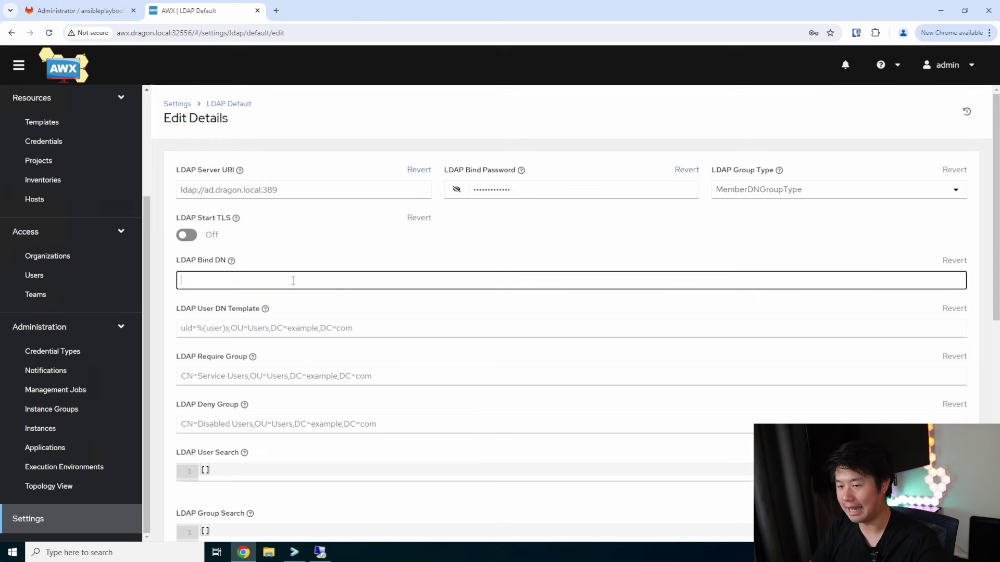
{"action": "type", "text": "CN"}
{"action": "type", "text": "=a"}
{"action": "type", "text": "vc-a"}
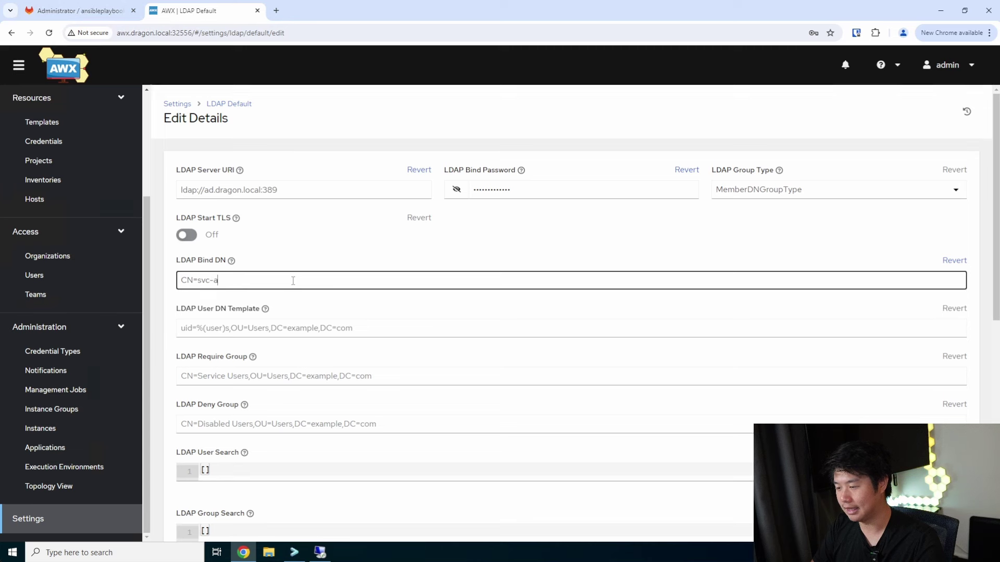
{"action": "type", "text": "wx,CN"}
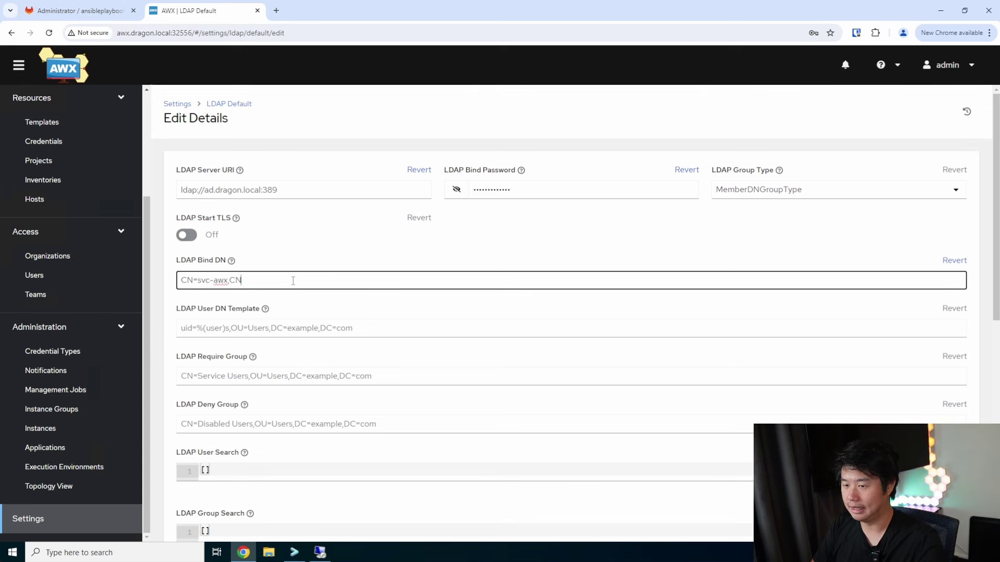
{"action": "type", "text": "=US"}
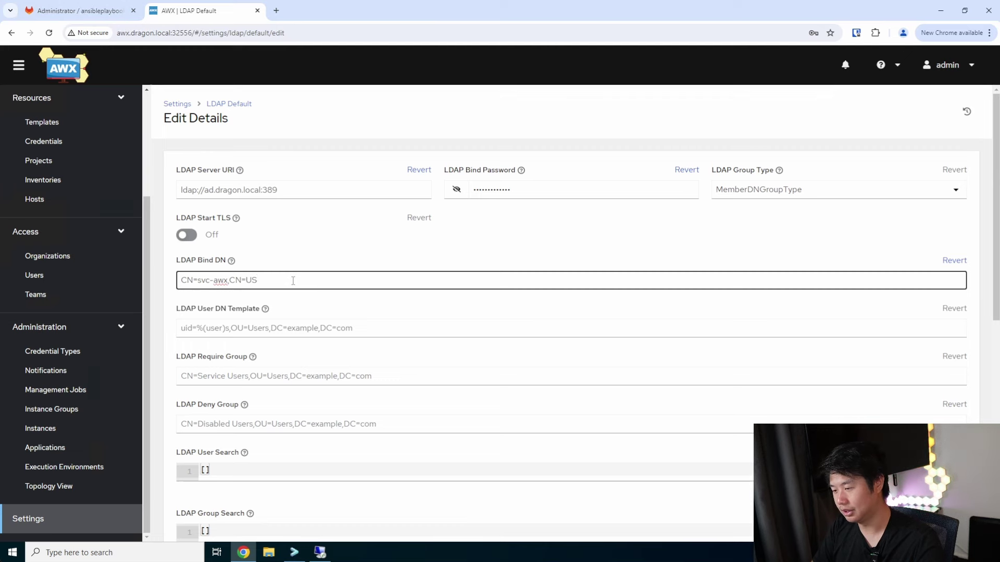
{"action": "type", "text": "sers"}
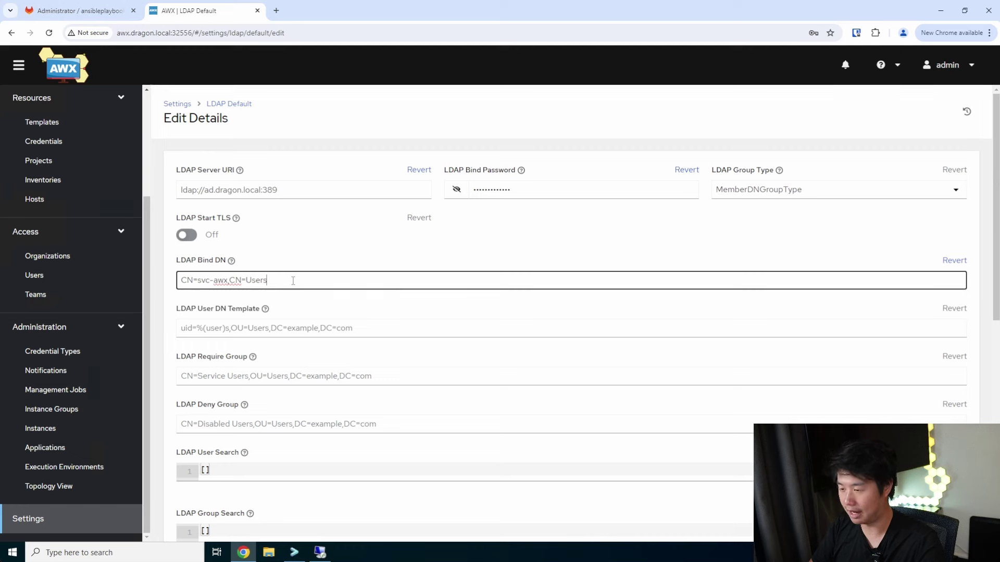
{"action": "type", "text": ",DC=asgard,"}
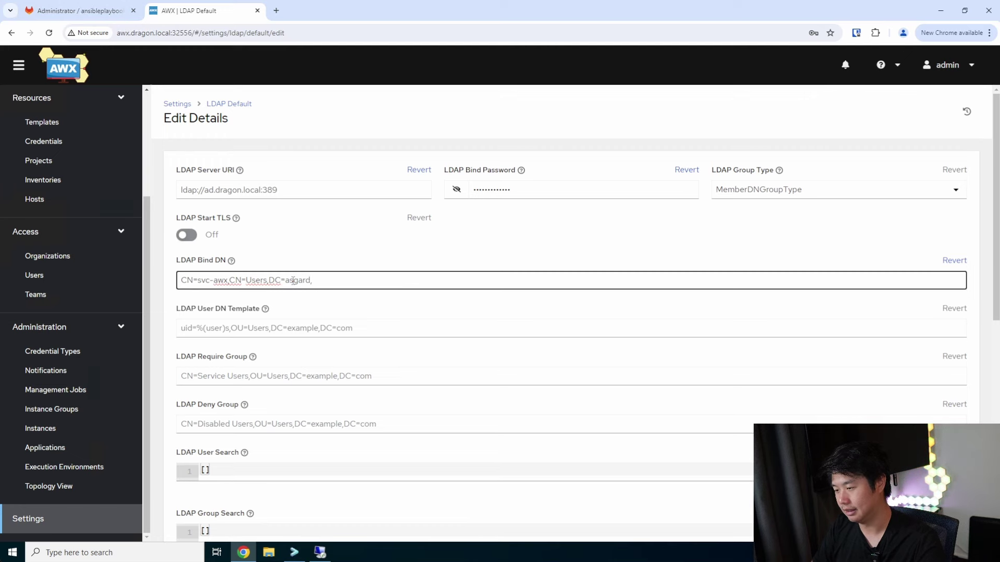
{"action": "type", "text": "DC=local"}
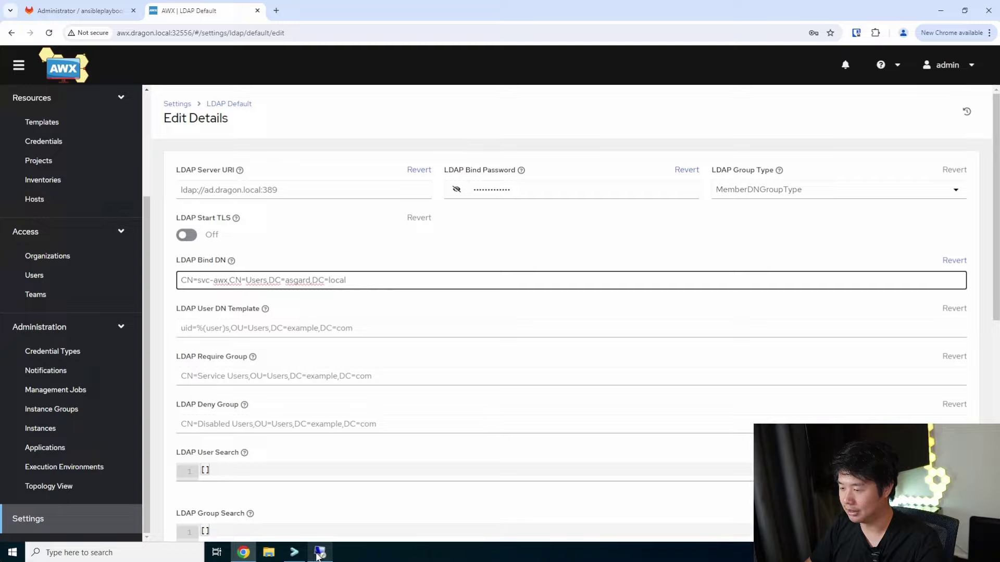
{"action": "left_click", "coordinate": [319, 554]}
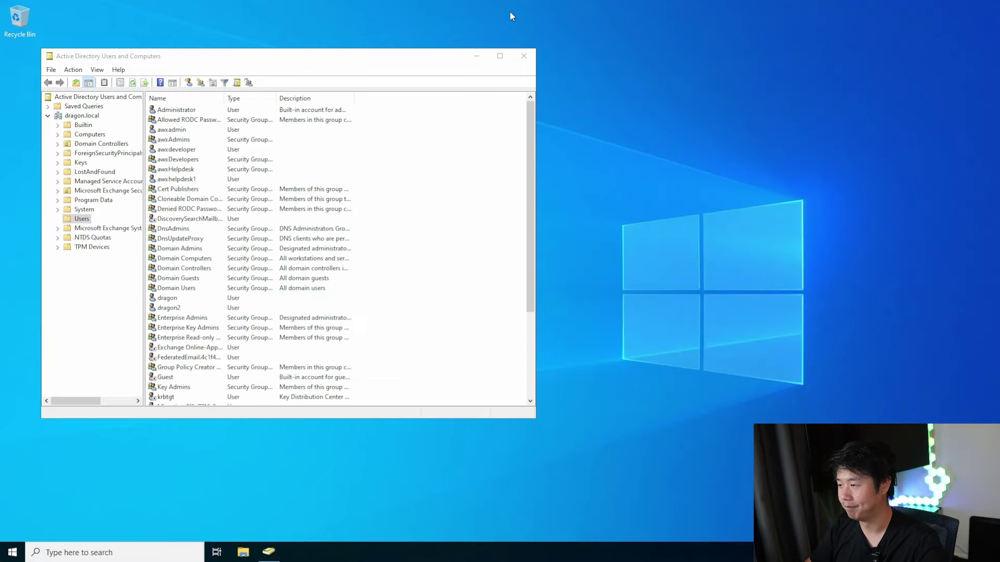
{"action": "left_click", "coordinate": [73, 116]}
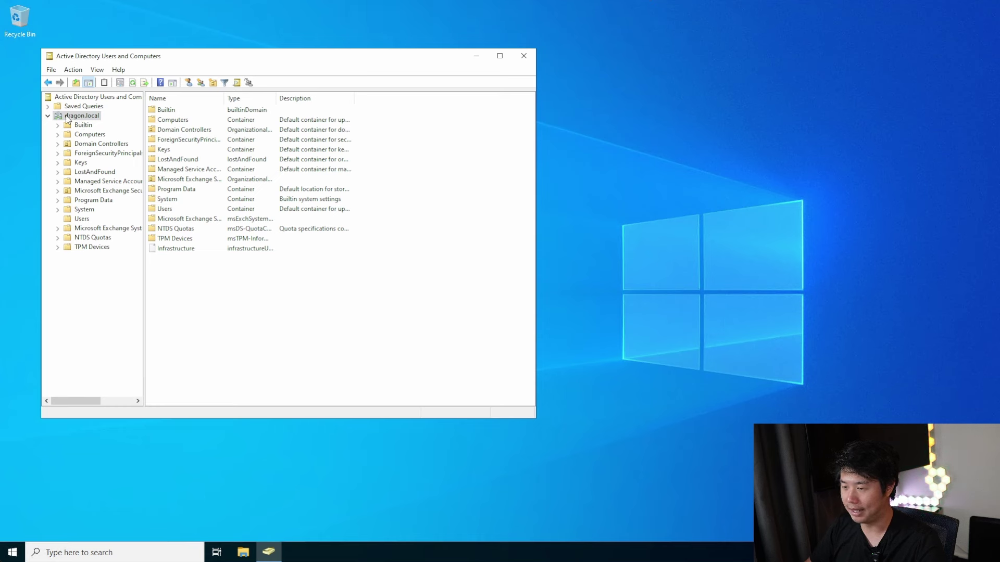
{"action": "left_click", "coordinate": [83, 218]}
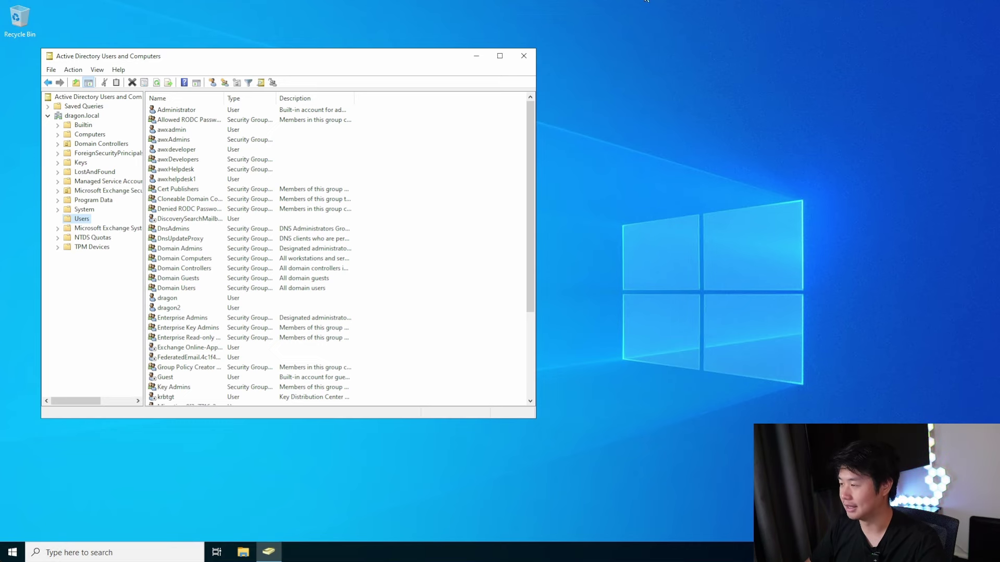
{"action": "left_click", "coordinate": [604, 7]}
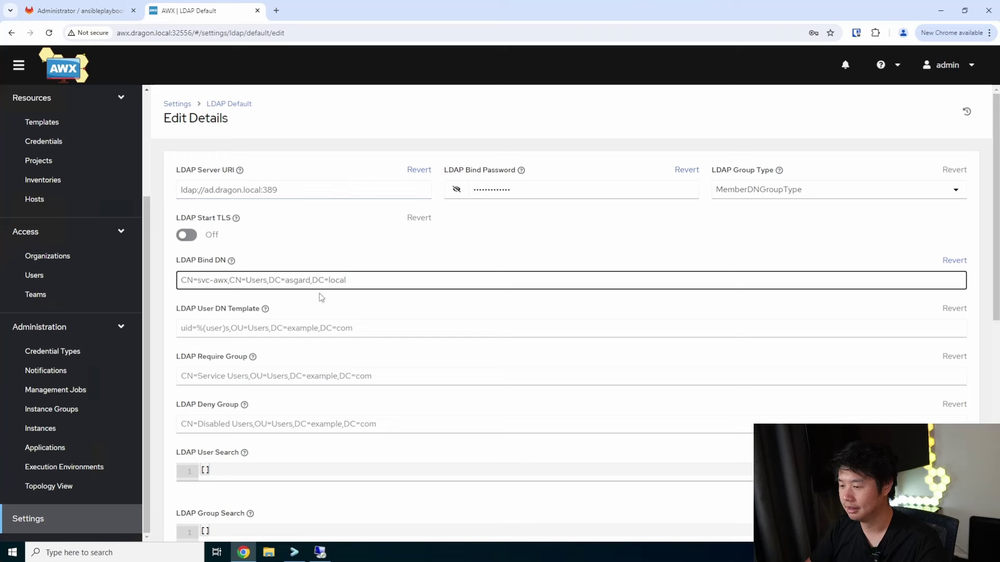
{"action": "left_click_drag", "start_coordinate": [197, 279], "coordinate": [261, 279]}
{"action": "left_click", "coordinate": [262, 280]}
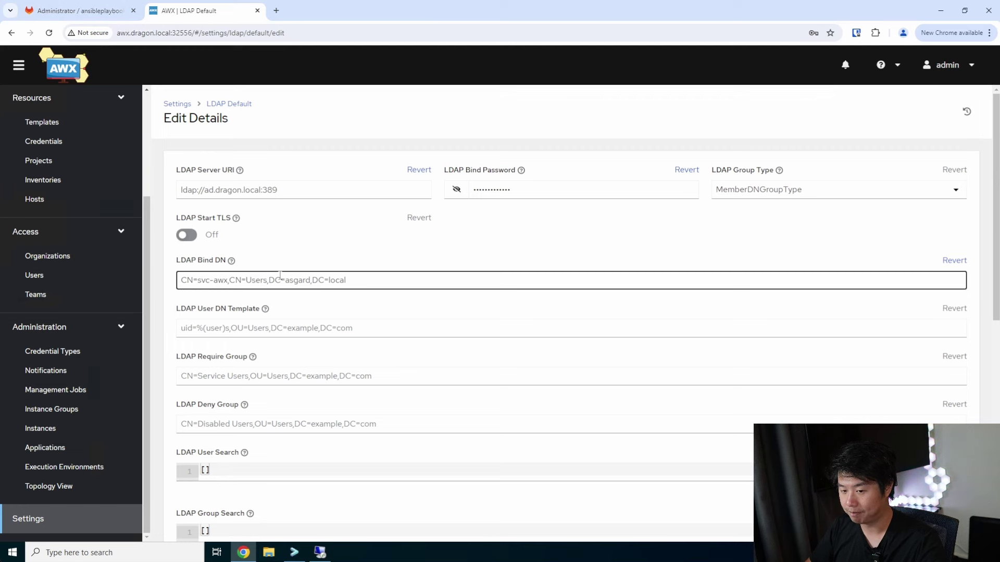
{"action": "double_click", "coordinate": [256, 280]}
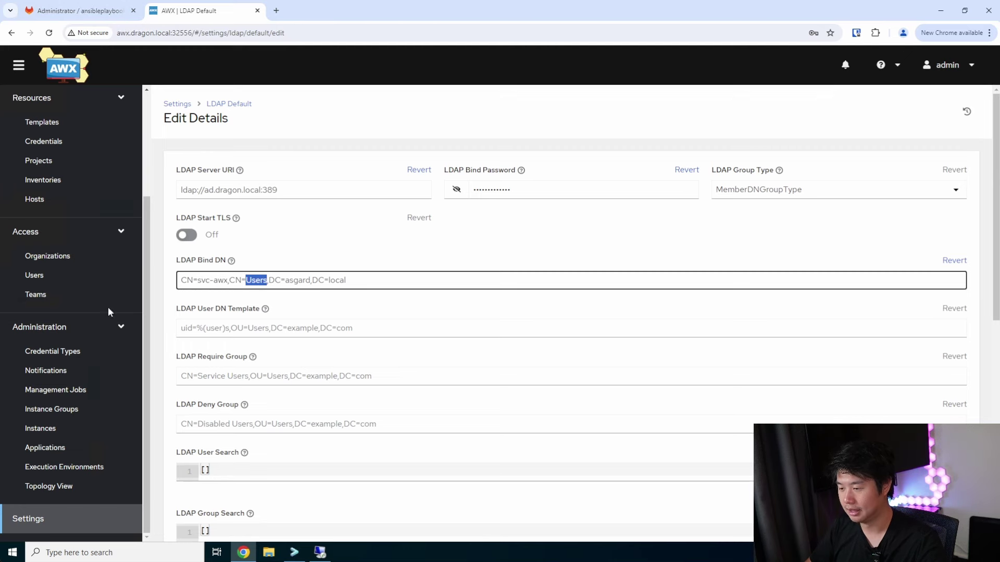
{"action": "left_click", "coordinate": [200, 279]}
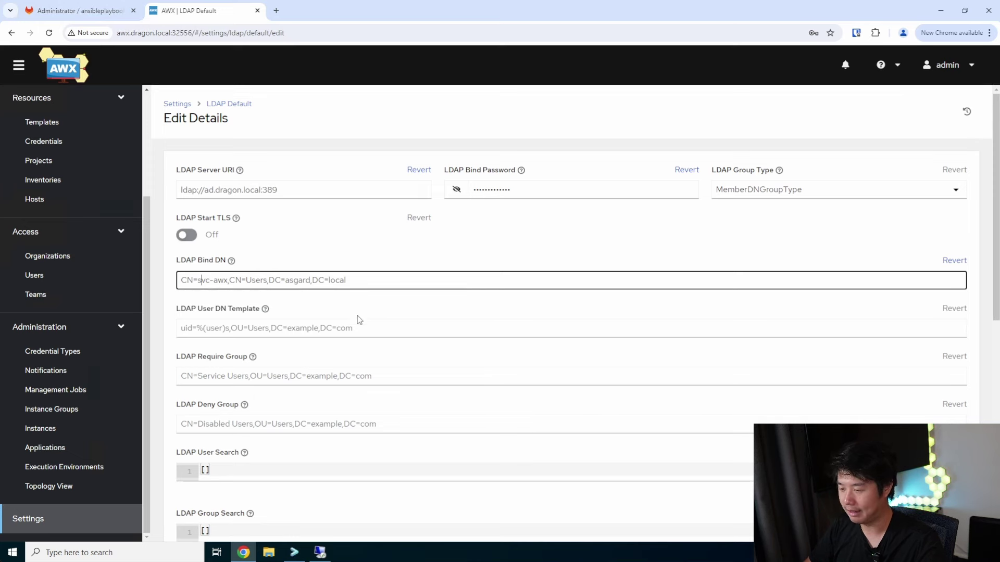
{"action": "scroll", "coordinate": [295, 318], "scroll_direction": "down", "scroll_amount": 2}
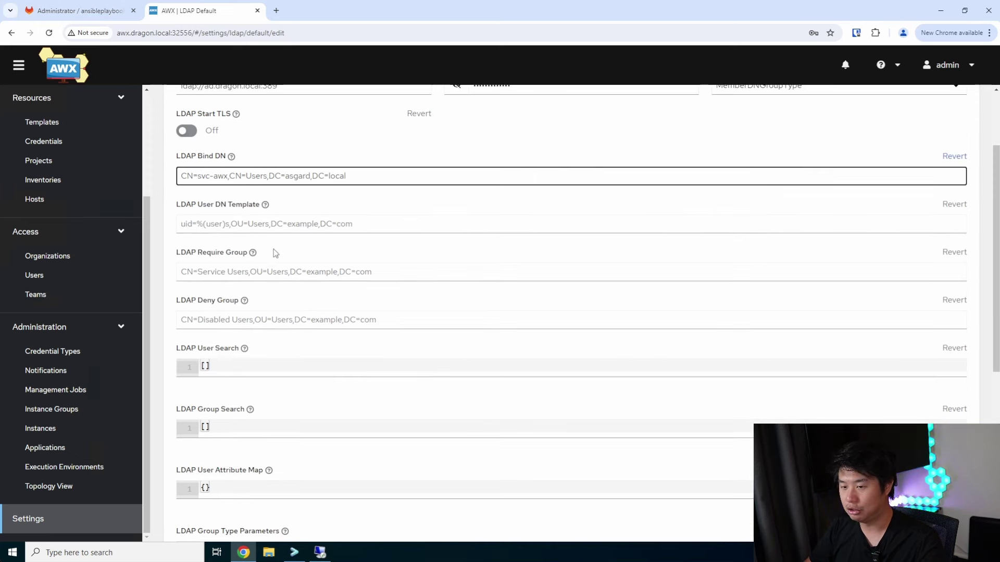
{"action": "left_click", "coordinate": [279, 226]}
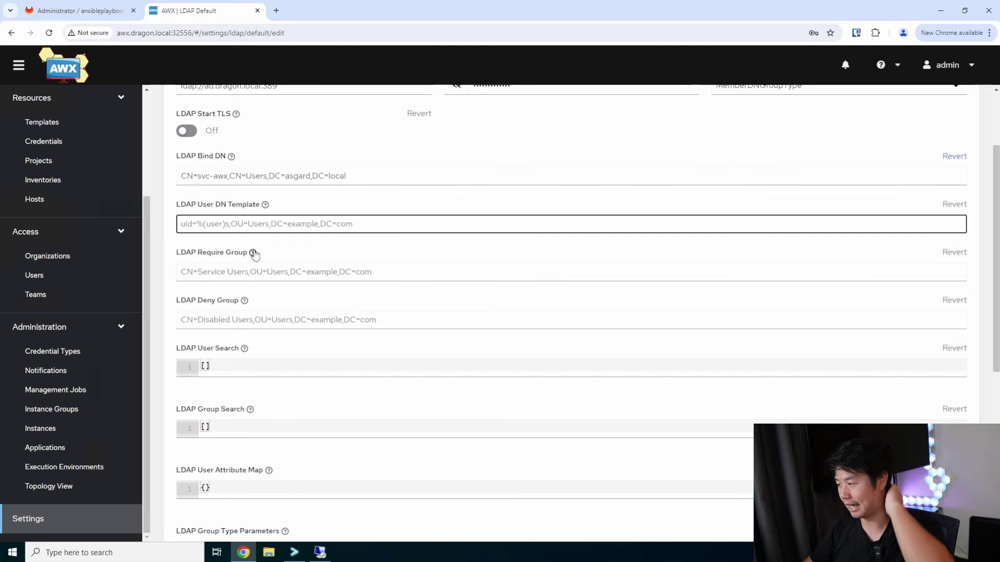
{"action": "left_click", "coordinate": [253, 253]}
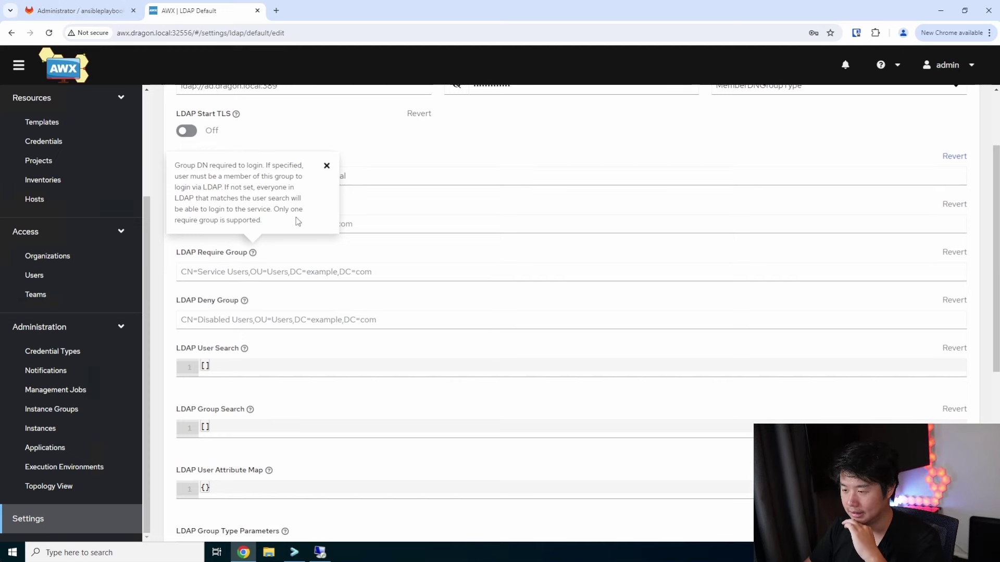
{"action": "left_click_drag", "start_coordinate": [263, 221], "coordinate": [285, 196]}
{"action": "left_click", "coordinate": [326, 166]}
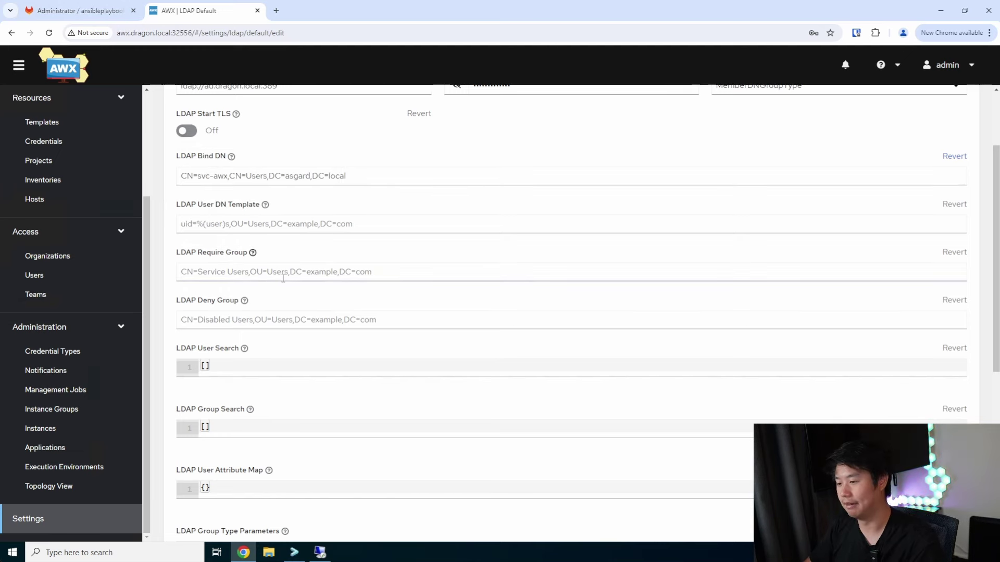
{"action": "scroll", "coordinate": [249, 359], "scroll_direction": "down", "scroll_amount": 2}
Add CN=Users,DC=dragon,DC=local as the base DN entry in LDAP User Search
{"action": "left_click", "coordinate": [226, 261]}
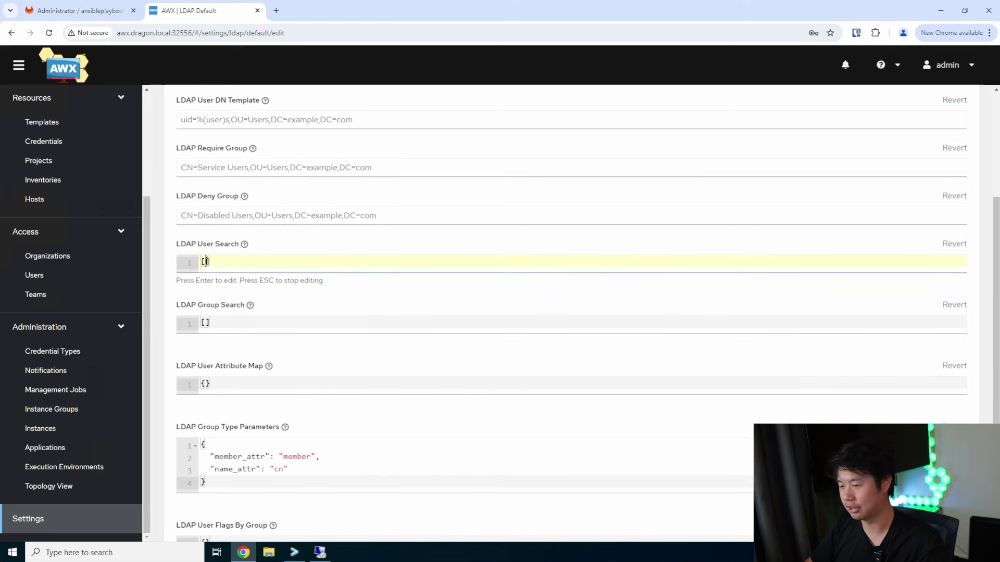
{"action": "key", "text": "Return"}
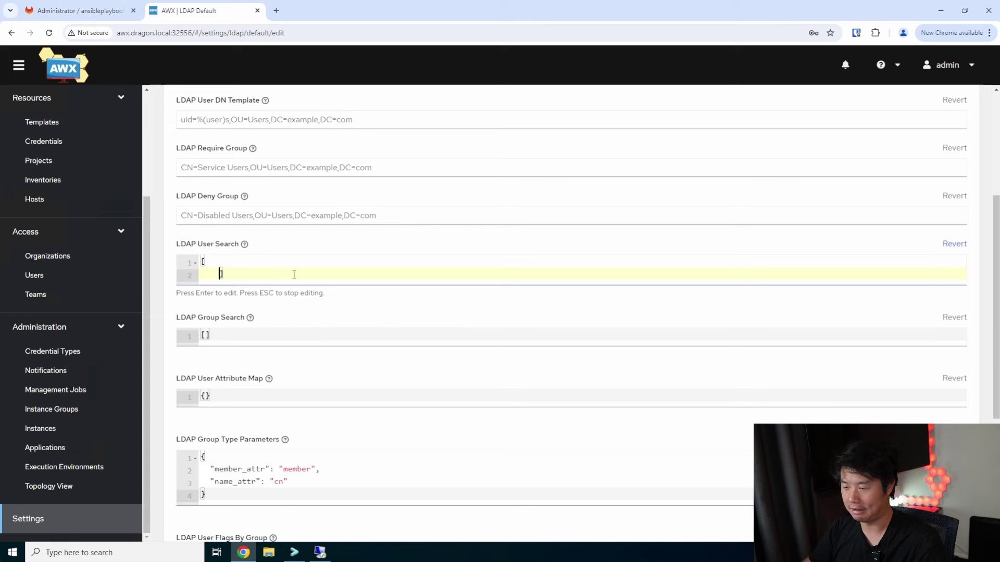
{"action": "key", "text": "BackSpace"}
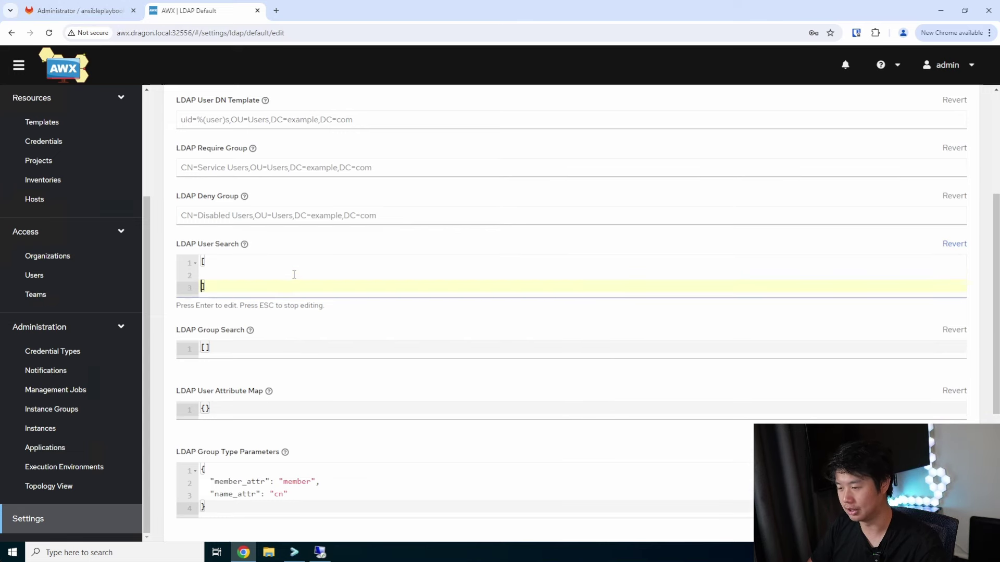
{"action": "type", "text": "\""}
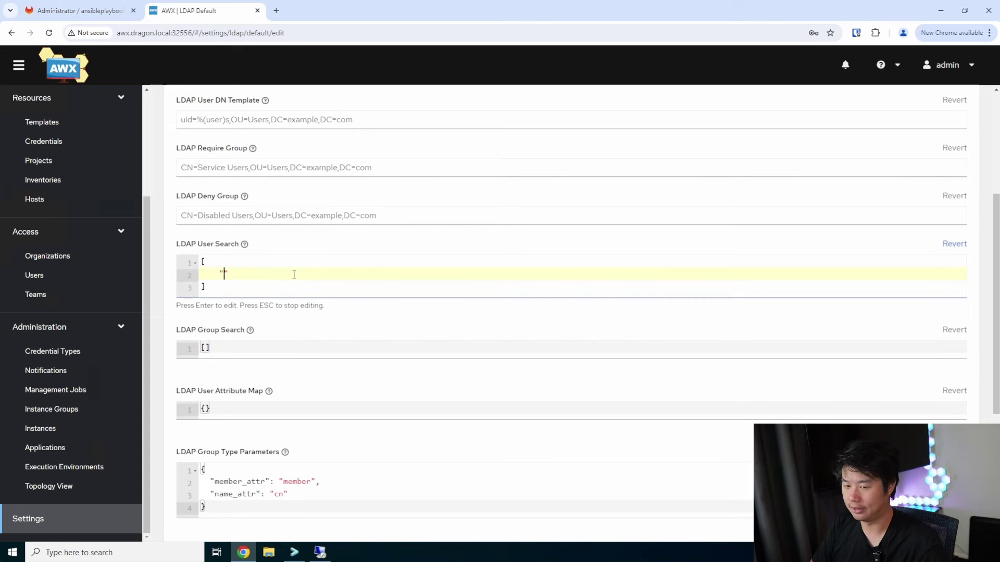
{"action": "type", "text": "CN=Users"}
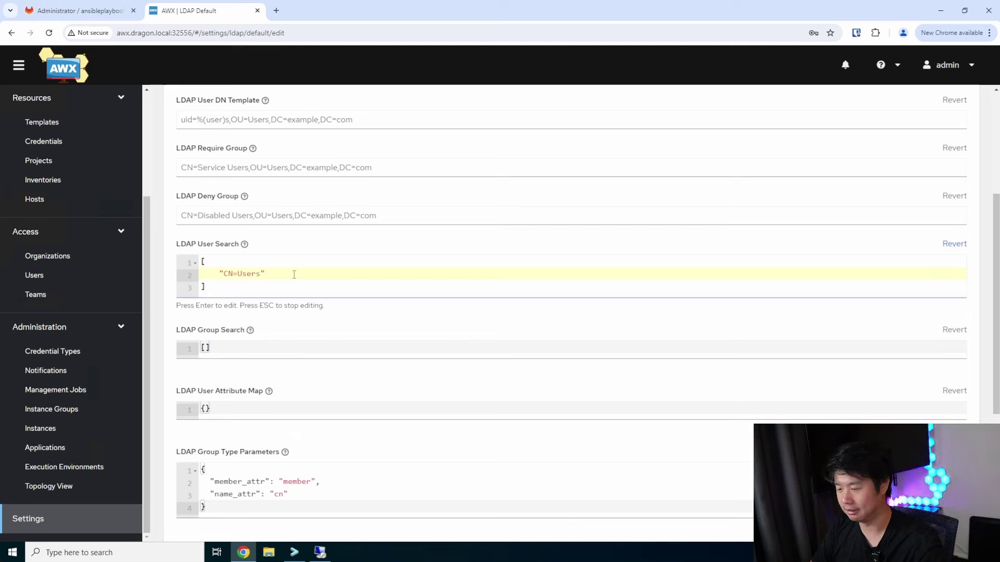
{"action": "type", "text": ","}
{"action": "type", "text": "DC="}
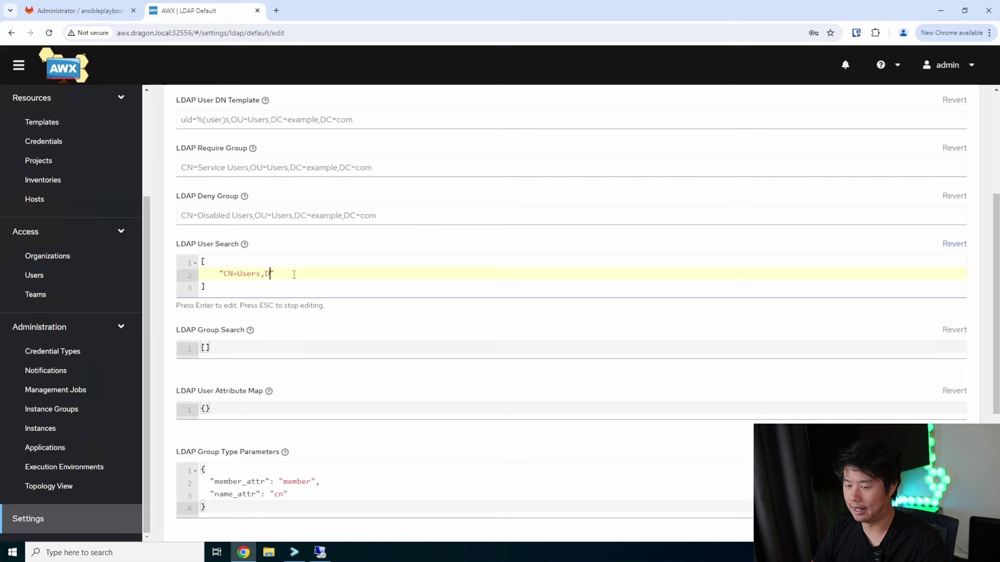
{"action": "type", "text": "dragon"}
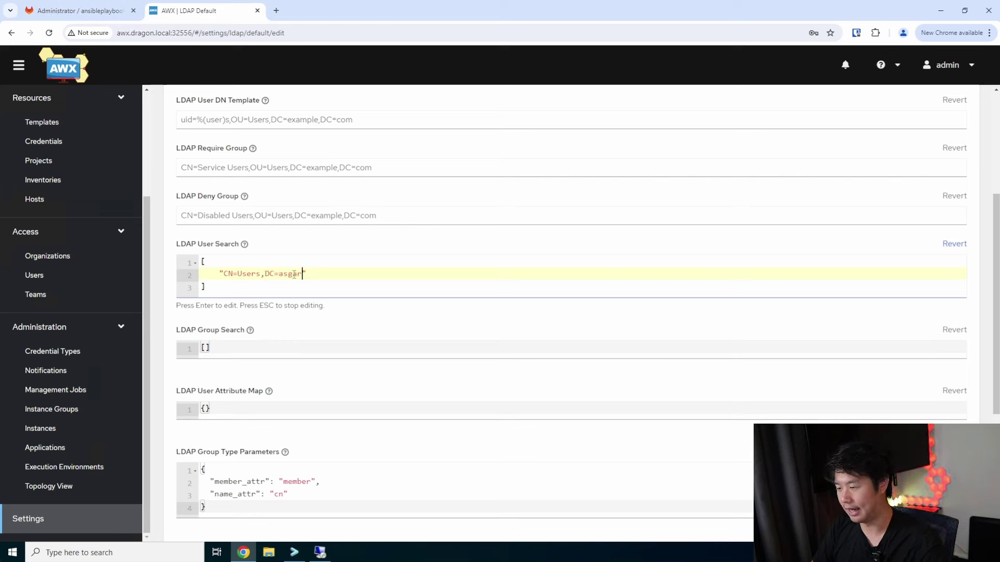
{"action": "key", "text": "BackSpace"}
{"action": "key", "text": "BackSpace"}
{"action": "key", "text": "BackSpace"}
{"action": "key", "text": "BackSpace"}
{"action": "key", "text": "BackSpace"}
{"action": "type", "text": "ragon"}
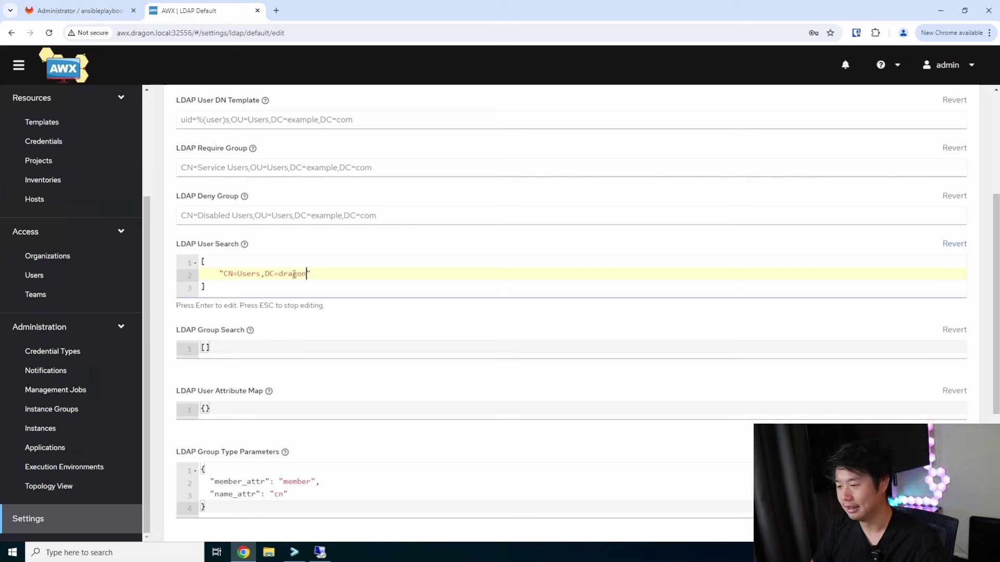
{"action": "type", "text": ",DC=local"}
Change the domain in the LDAP Bind DN from asgard to dragon
{"action": "scroll", "coordinate": [345, 237], "scroll_direction": "up", "scroll_amount": 3}
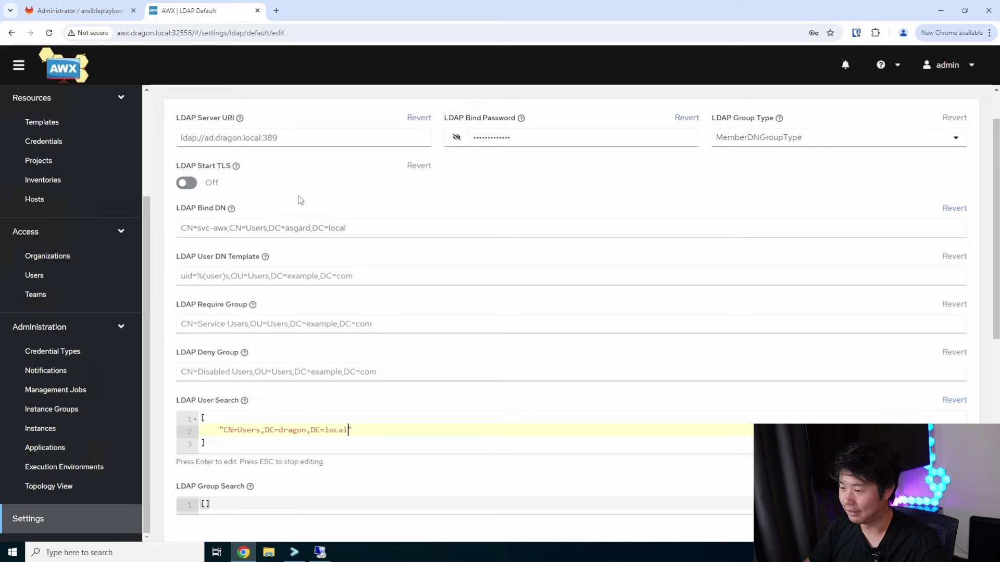
{"action": "double_click", "coordinate": [296, 228]}
{"action": "type", "text": "dragon"}
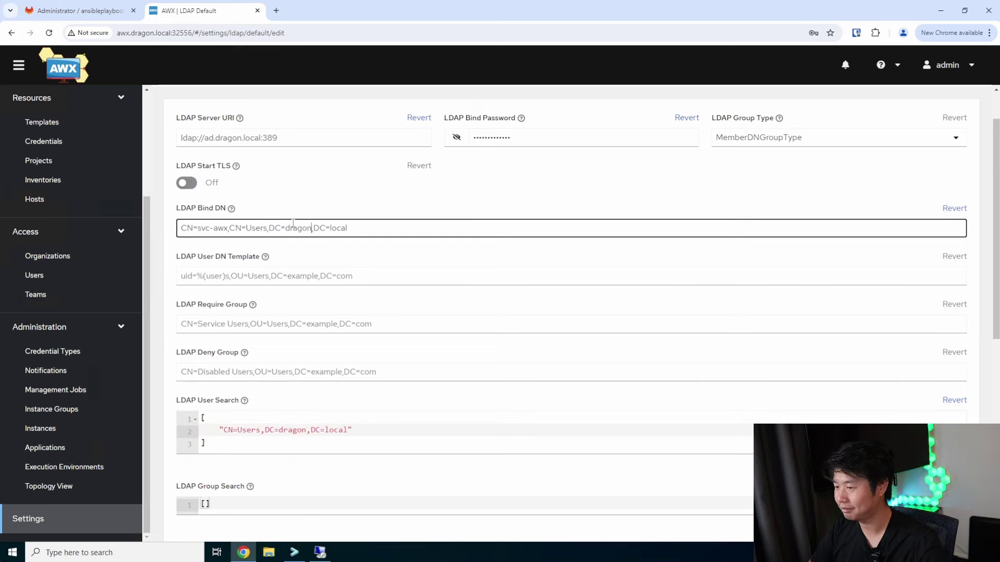
{"action": "scroll", "coordinate": [336, 287], "scroll_direction": "down", "scroll_amount": 2}
Add SCOPE_SUBTREE and the (sAMAccountName=%(user)s) filter to the User Search list
{"action": "left_click", "coordinate": [343, 325]}
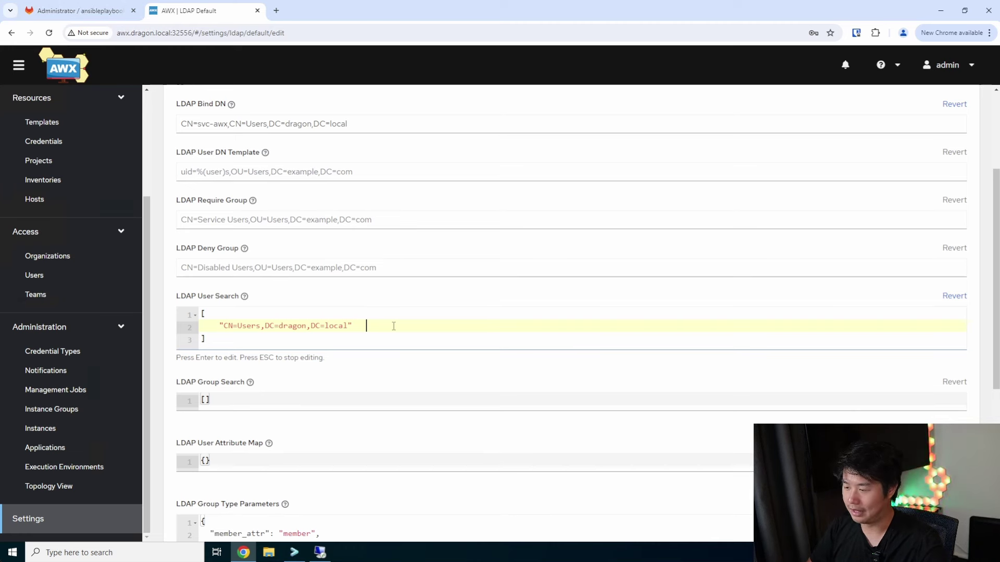
{"action": "key", "text": "BackSpace"}
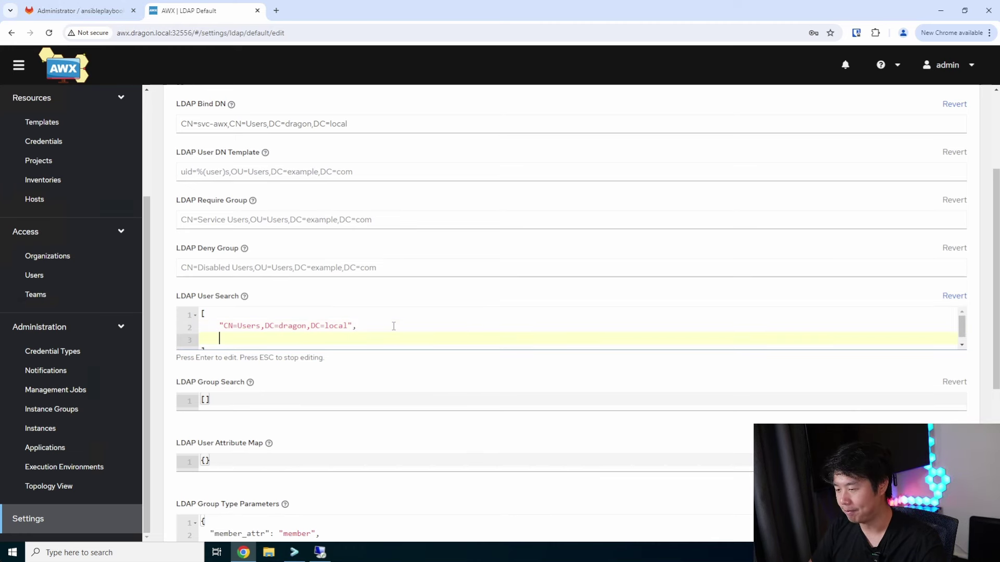
{"action": "key", "text": "Return"}
{"action": "type", "text": "\"SCOPE_SUB"}
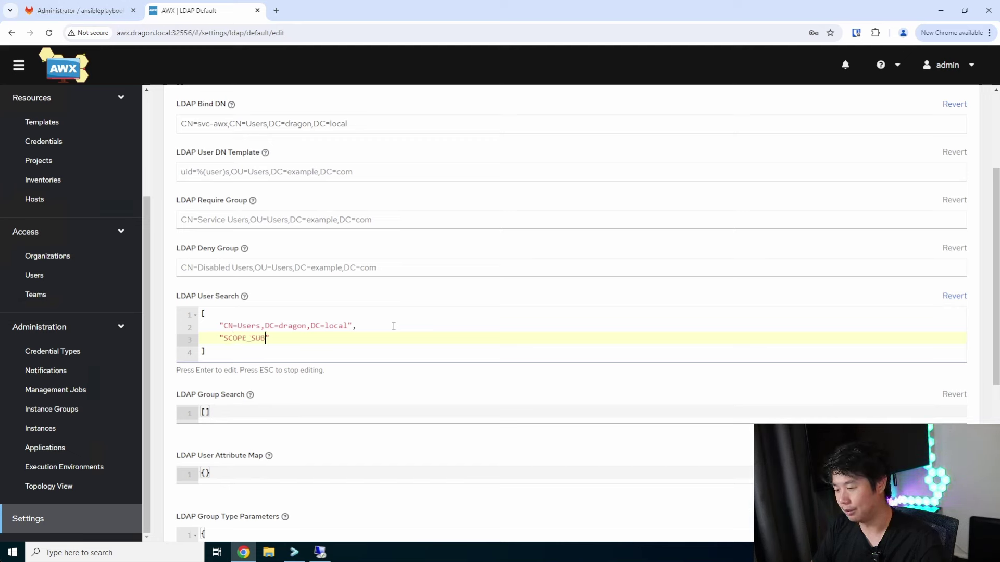
{"action": "type", "text": "TREE\","}
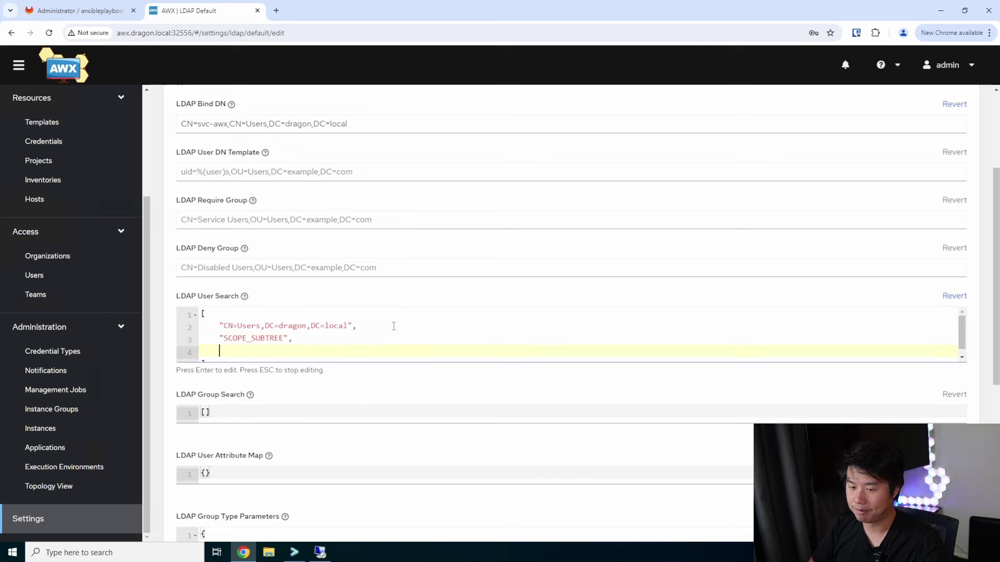
{"action": "key", "text": "Return"}
{"action": "type", "text": "\""}
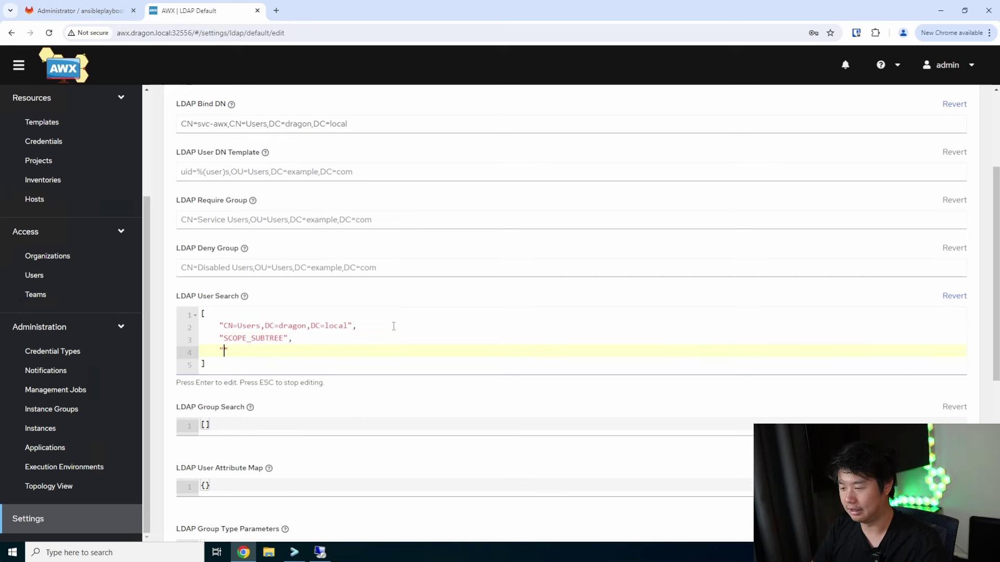
{"action": "type", "text": "(sAMAc"}
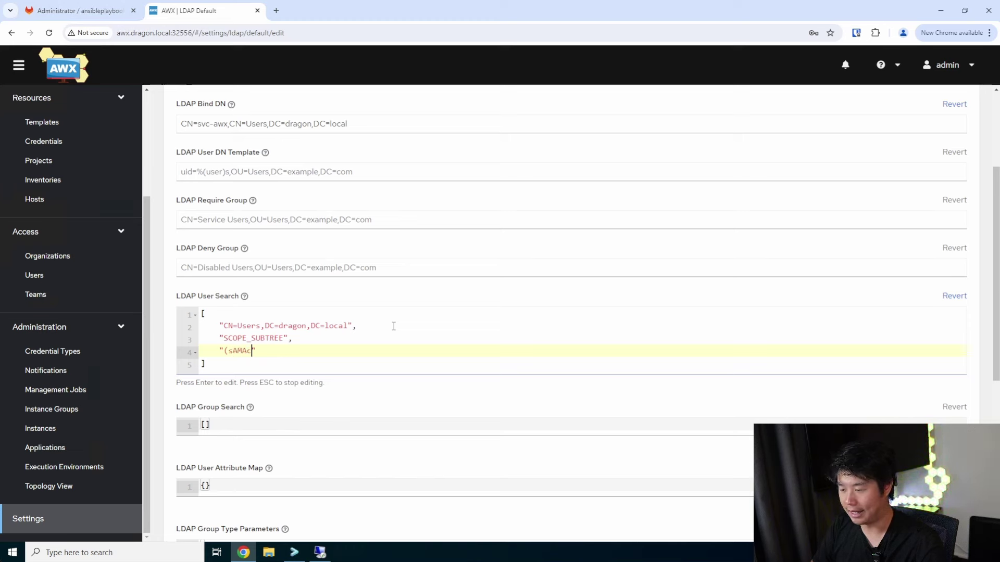
{"action": "key", "text": "BackSpace"}
{"action": "type", "text": "AccountName"}
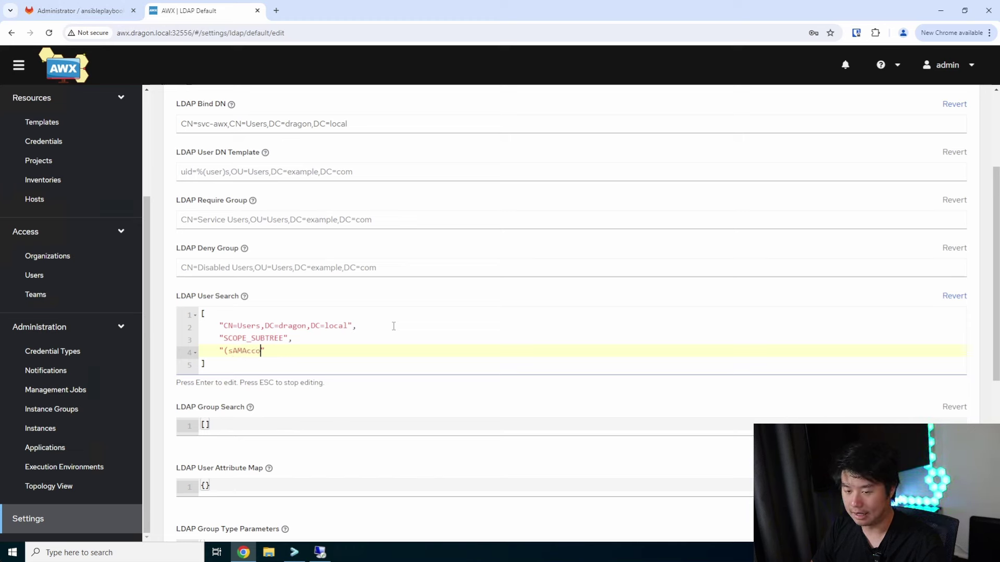
{"action": "type", "text": "=%"}
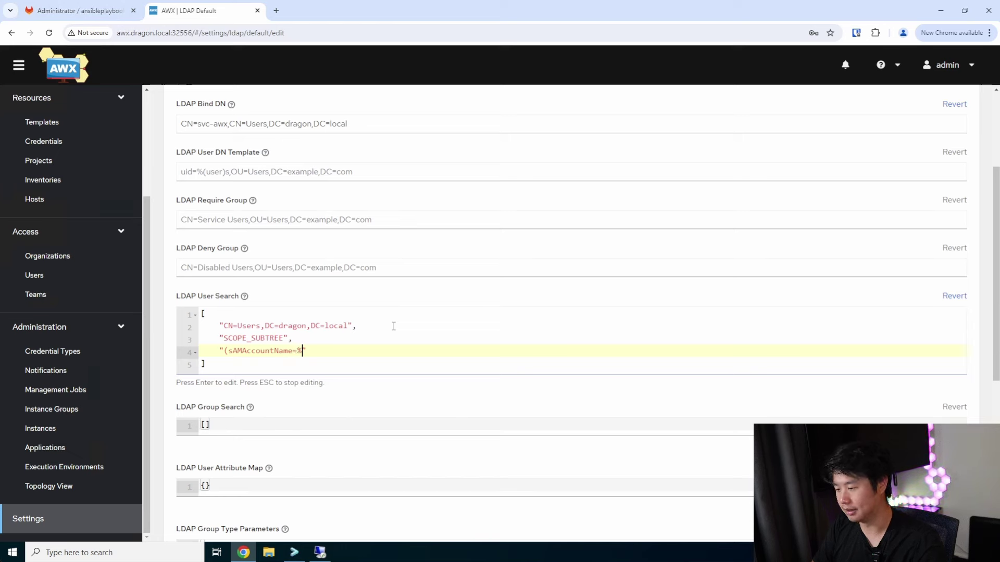
{"action": "type", "text": "(user)s)"}
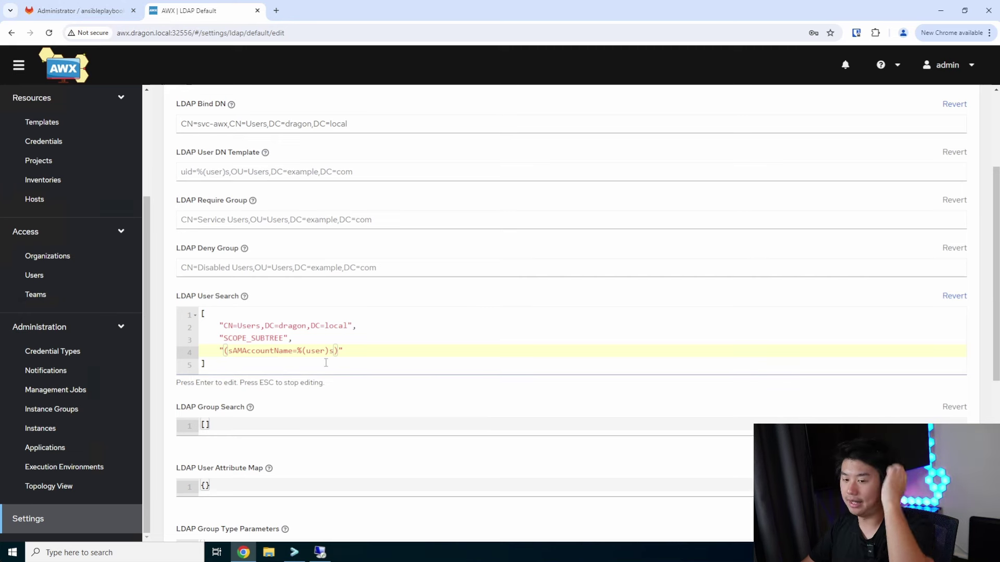
{"action": "left_click", "coordinate": [252, 426]}
Enter CN=Users,DC=dragon,DC=local as the base DN in the LDAP Group Search list
{"action": "key", "text": "Left"}
{"action": "key", "text": "Return"}
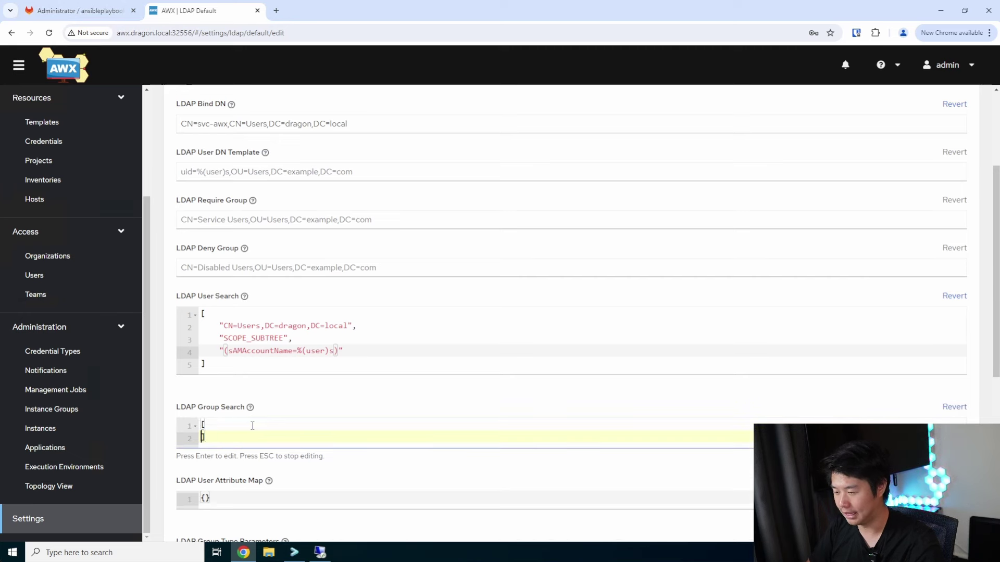
{"action": "key", "text": "Return"}
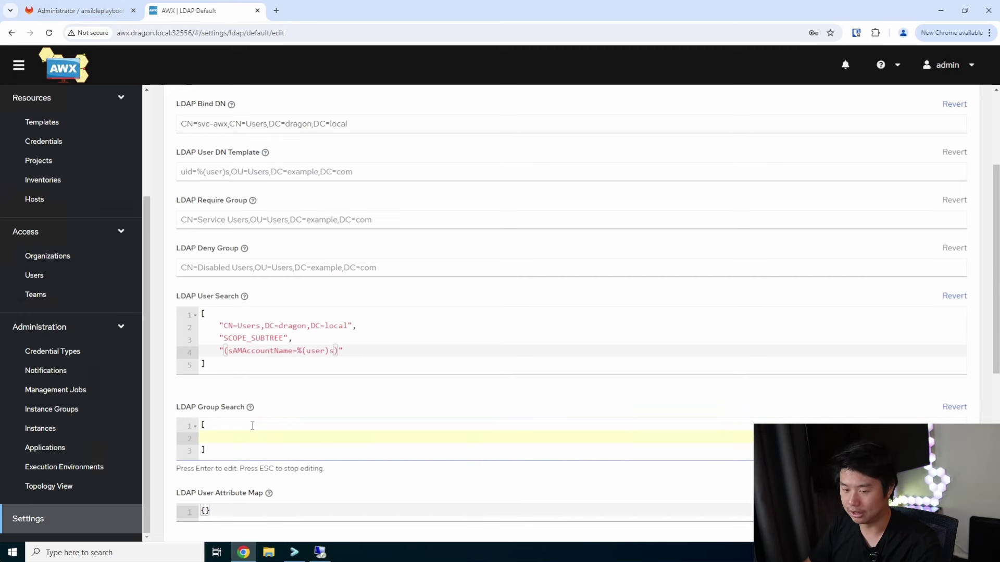
{"action": "type", "text": "\""}
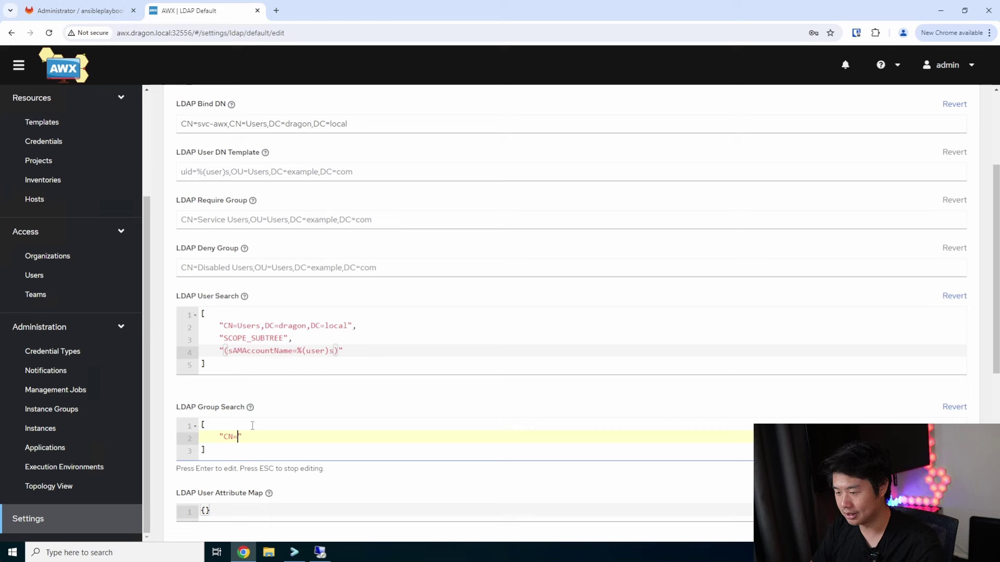
{"action": "type", "text": "CN=Uesrs"}
{"action": "key", "text": "BackSpace"}
{"action": "key", "text": "BackSpace"}
{"action": "key", "text": "BackSpace"}
{"action": "key", "text": "BackSpace"}
{"action": "type", "text": "e"}
{"action": "key", "text": "BackSpace"}
{"action": "type", "text": "sers\",DC"}
{"action": "key", "text": "BackSpace"}
{"action": "key", "text": "BackSpace"}
{"action": "type", "text": "\""}
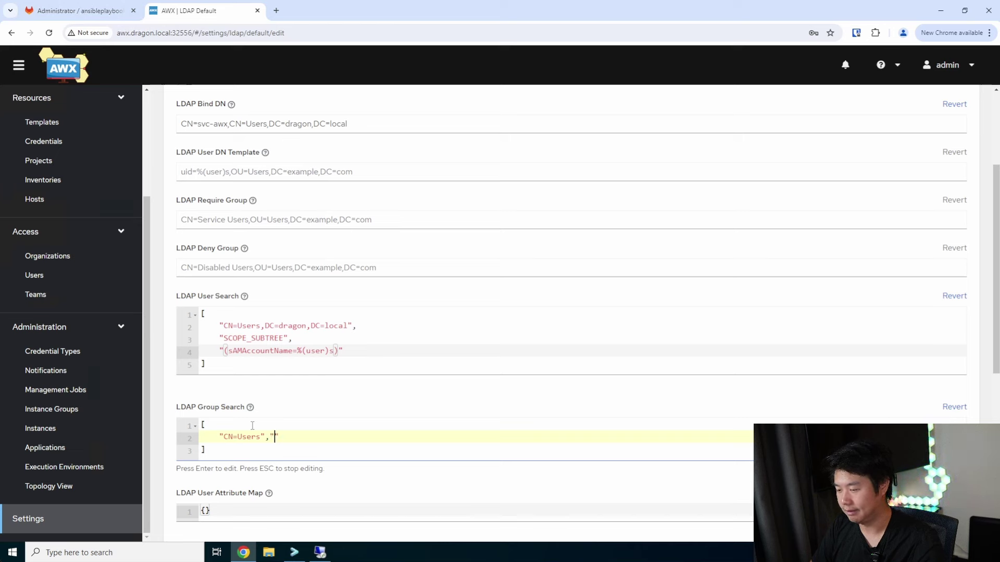
{"action": "key", "text": "BackSpace"}
{"action": "key", "text": "BackSpace"}
{"action": "key", "text": "BackSpace"}
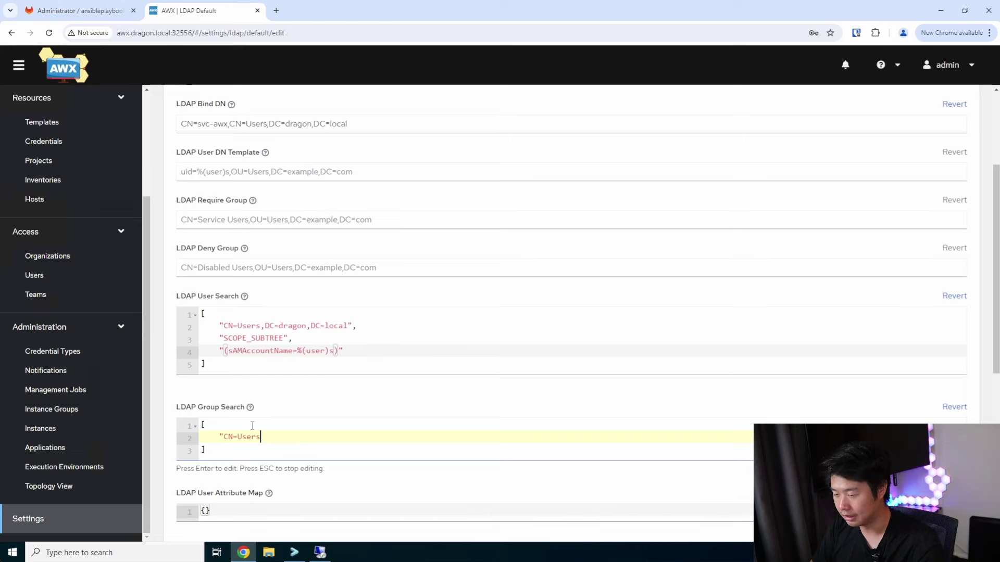
{"action": "type", "text": ",DC=dragon."}
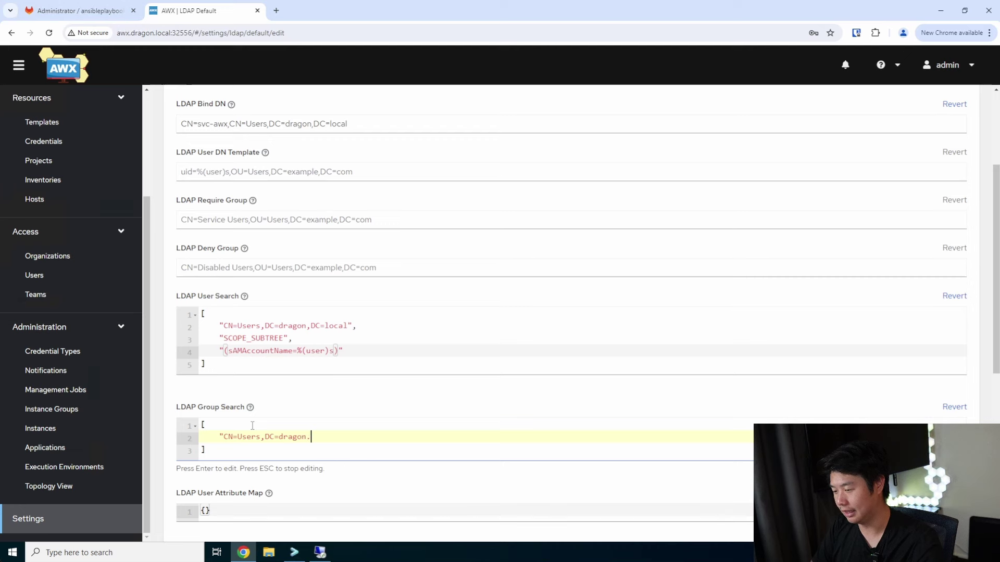
{"action": "key", "text": "BackSpace"}
{"action": "type", "text": ",DC="}
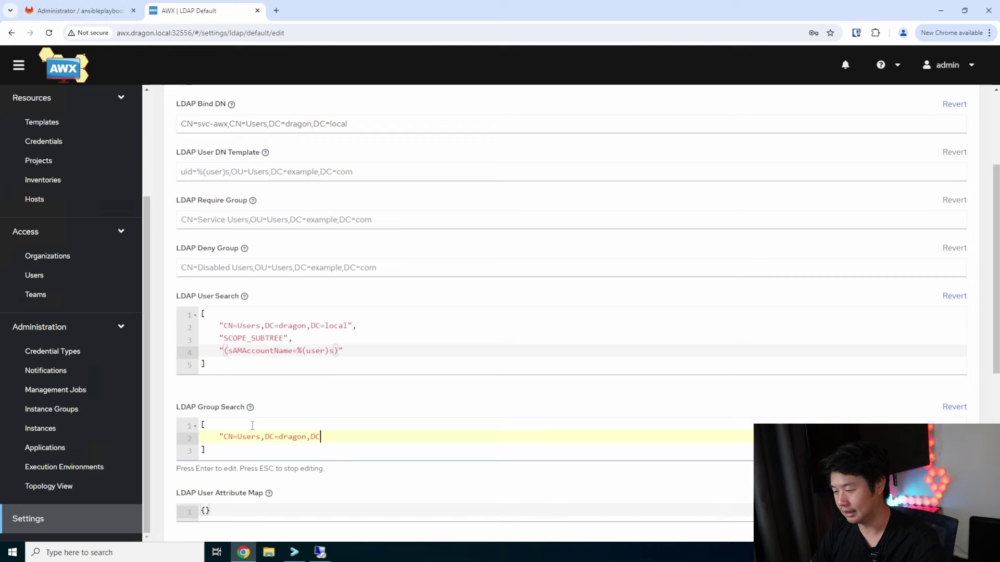
{"action": "type", "text": "local\","}
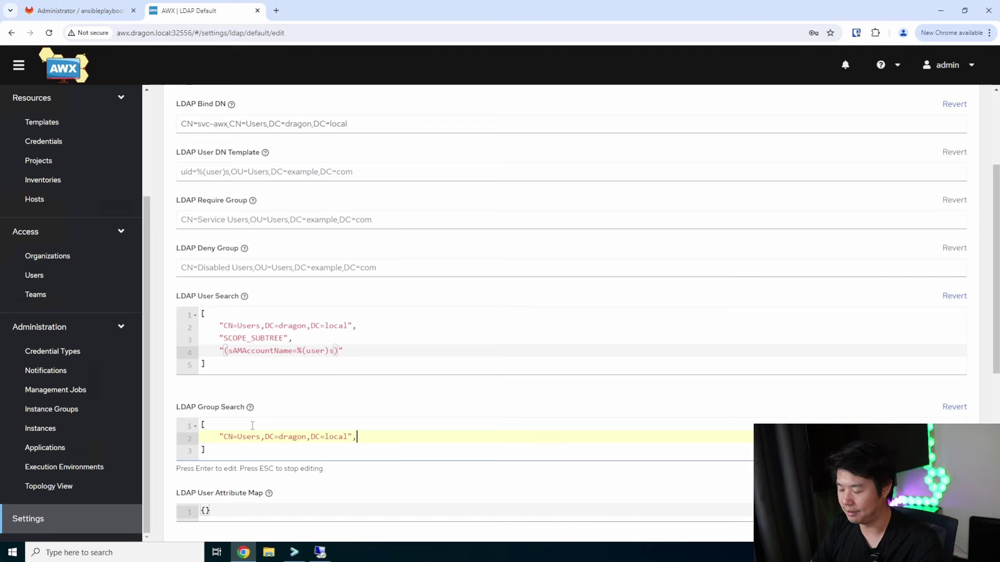
Add SCOPE_SUBTREE and the (objectClass=group) filter to the Group Search list
{"action": "key", "text": "Return"}
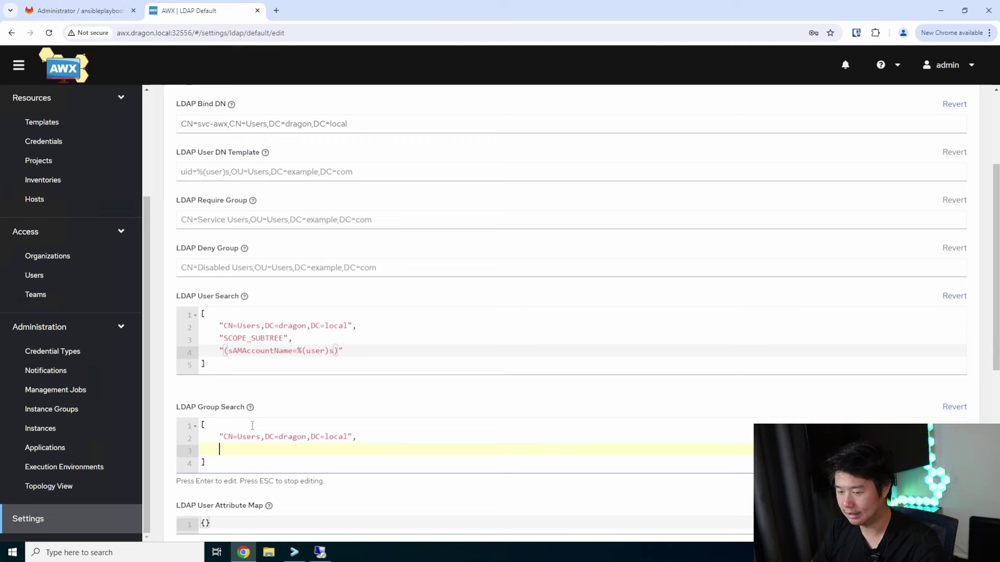
{"action": "type", "text": "\"s"}
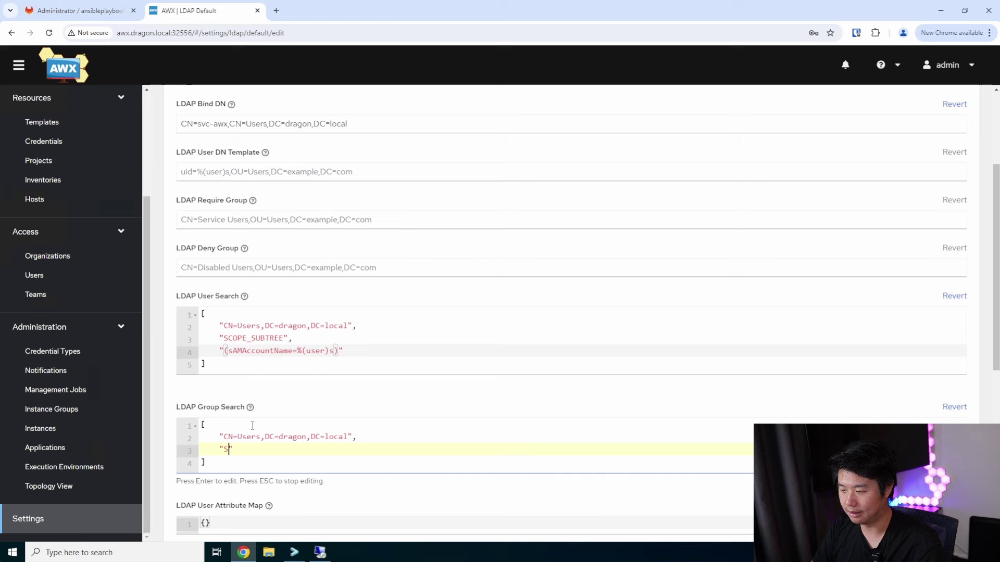
{"action": "type", "text": "COPE_"}
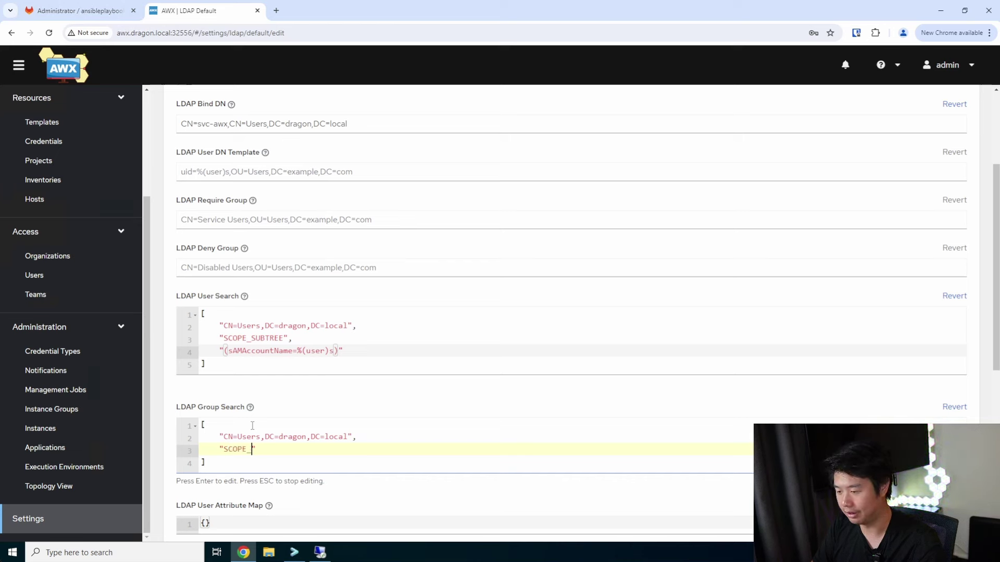
{"action": "type", "text": "SUBTREE"}
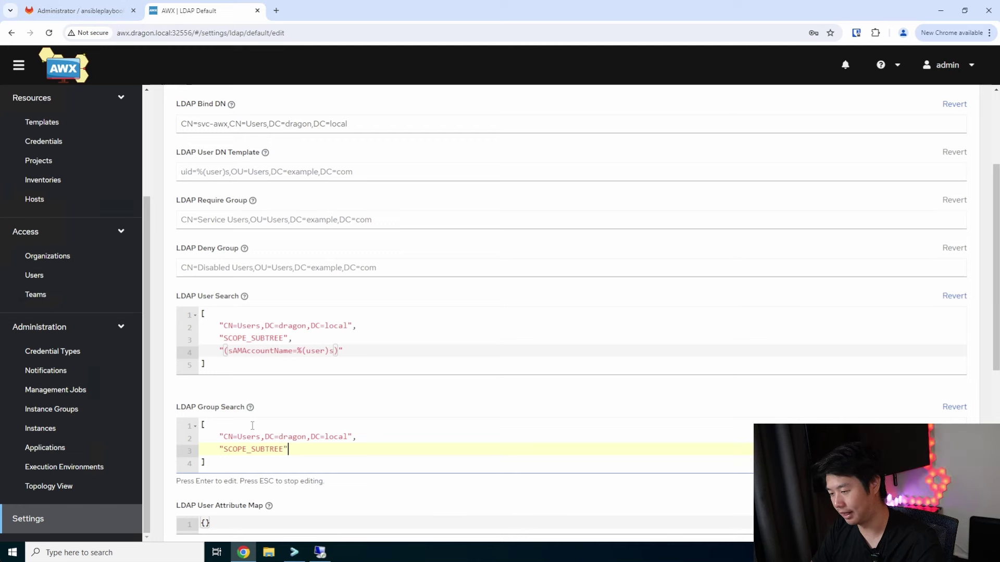
{"action": "type", "text": ","}
{"action": "key", "text": "Return"}
{"action": "type", "text": "\""}
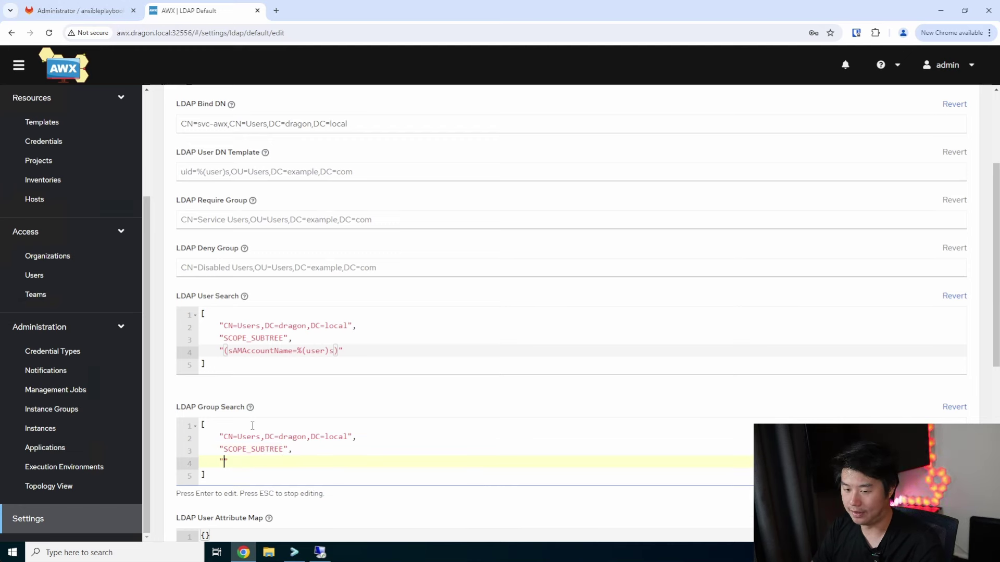
{"action": "type", "text": "(objectClas"}
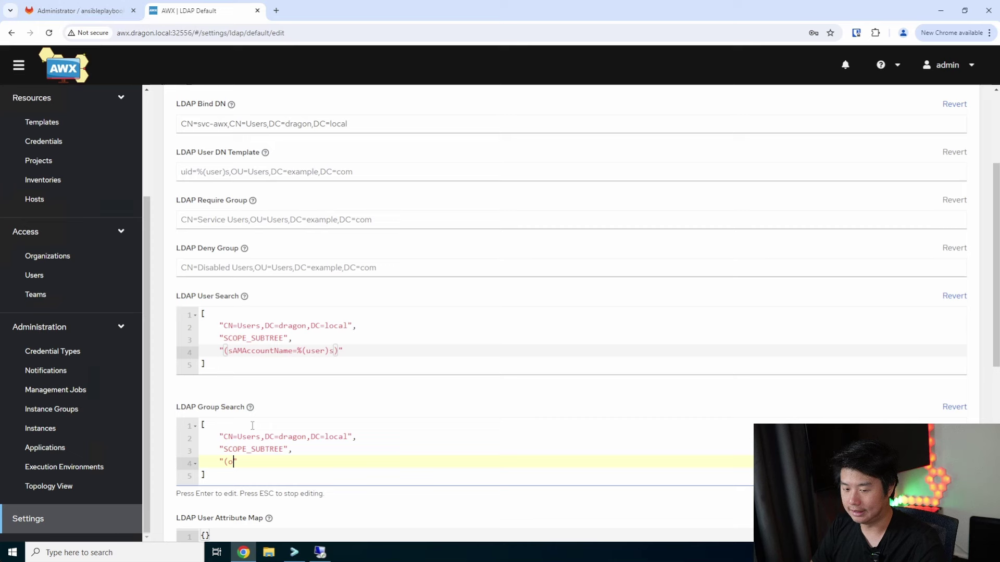
{"action": "type", "text": "s=group)\""}
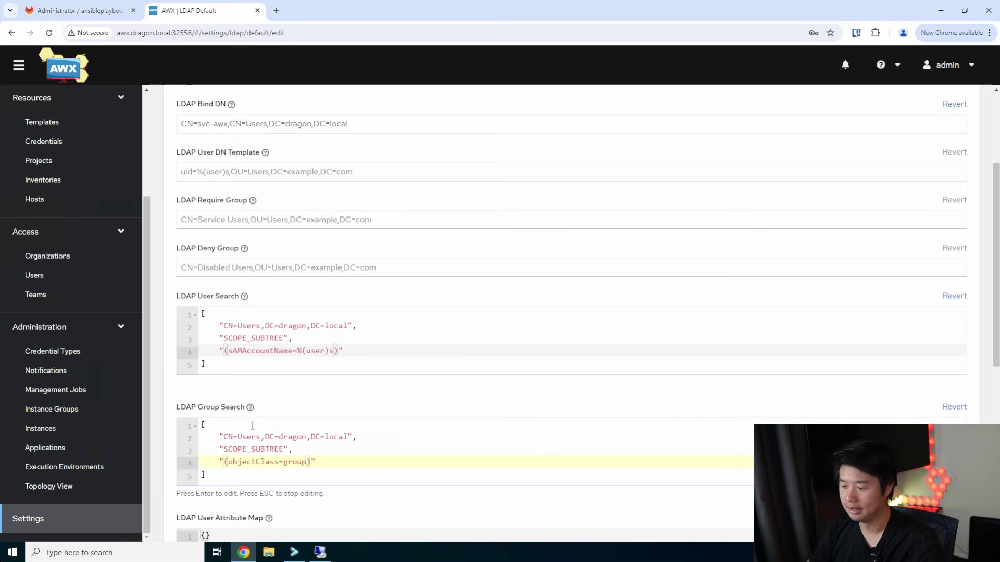
{"action": "scroll", "coordinate": [359, 373], "scroll_direction": "down", "scroll_amount": 4}
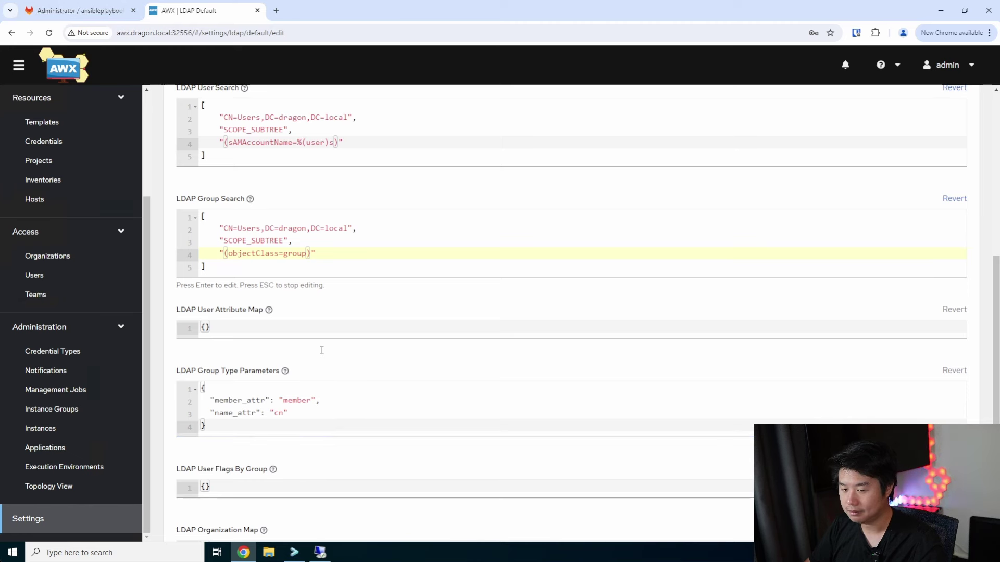
Map email to mail and first_name to givenName in the LDAP User Attribute Map
{"action": "left_click", "coordinate": [240, 330]}
{"action": "key", "text": "Right"}
{"action": "key", "text": "Return"}
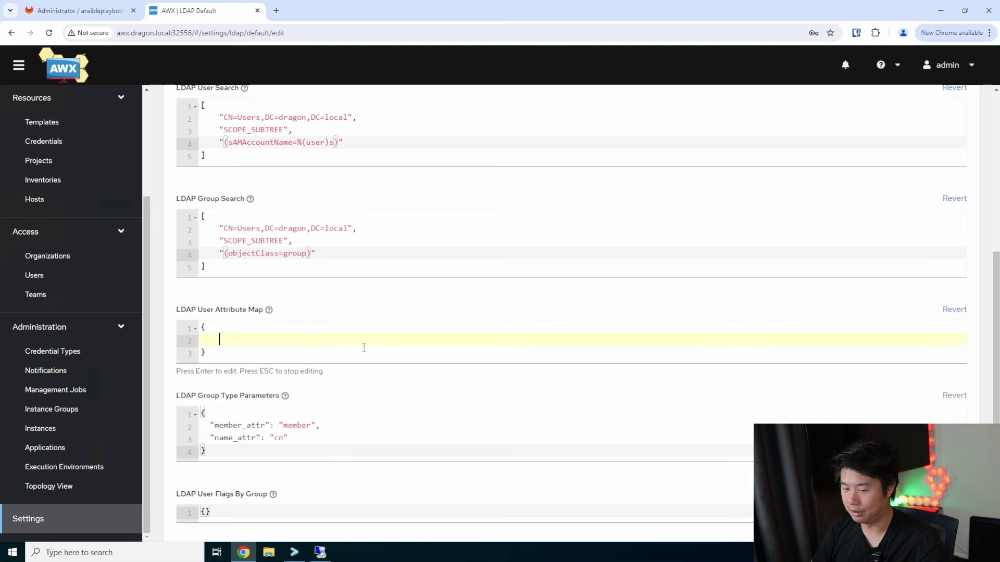
{"action": "type", "text": "\"email\": "}
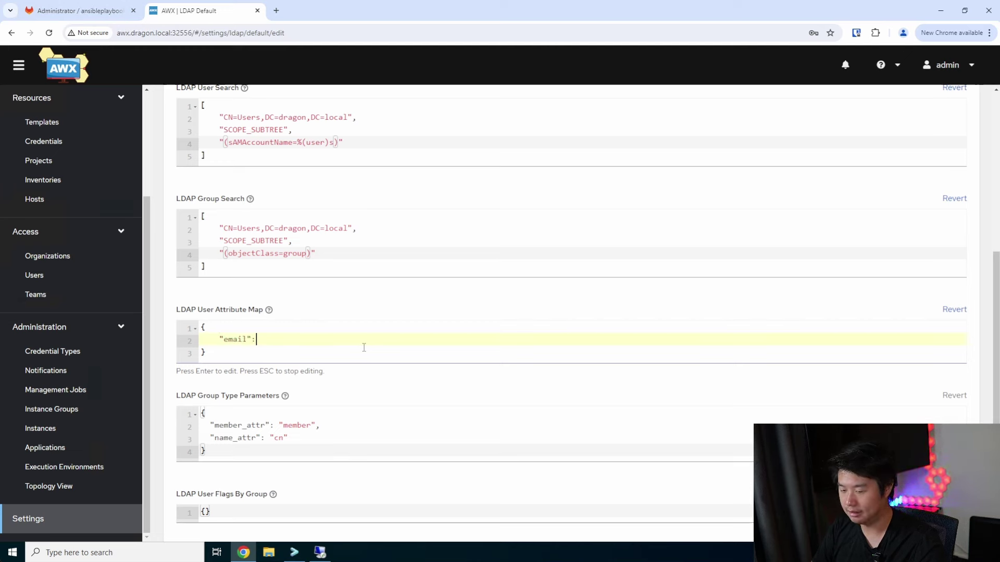
{"action": "type", "text": "\"mail"}
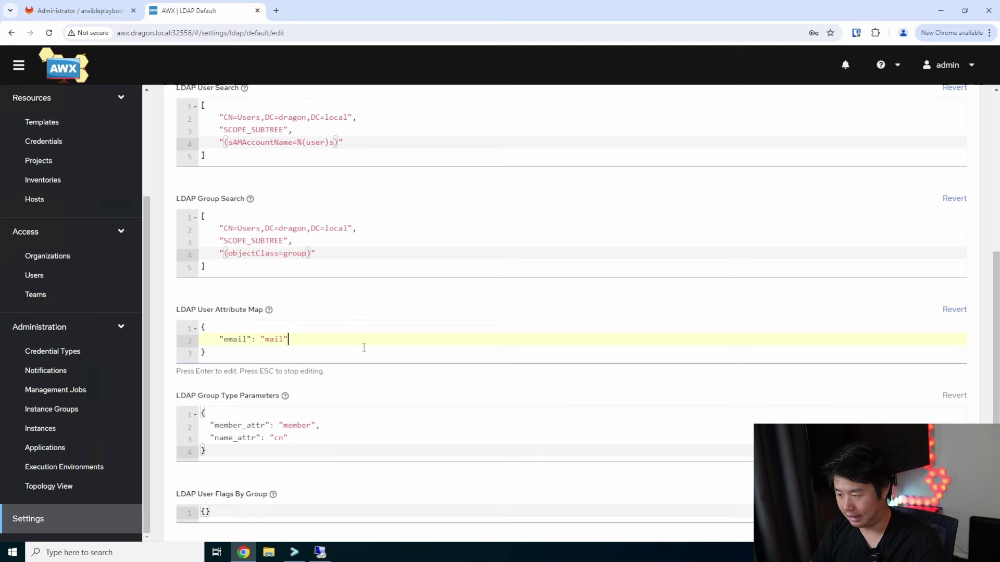
{"action": "type", "text": "\","}
{"action": "key", "text": "Return"}
{"action": "type", "text": "\"first"}
{"action": "type", "text": "_name\""}
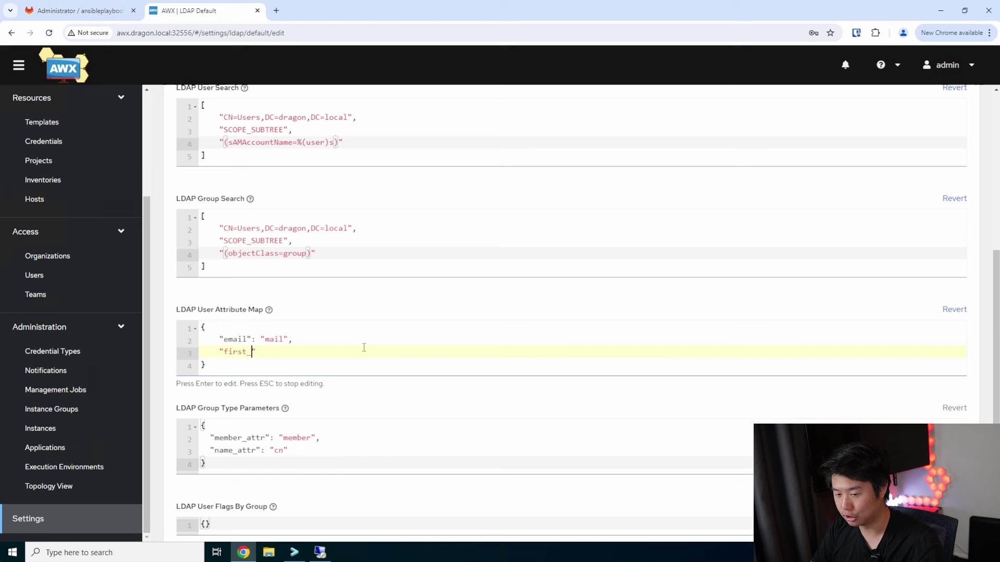
{"action": "type", "text": ": given"}
{"action": "key", "text": "BackSpace"}
{"action": "key", "text": "BackSpace"}
{"action": "key", "text": "BackSpace"}
{"action": "key", "text": "BackSpace"}
{"action": "key", "text": "BackSpace"}
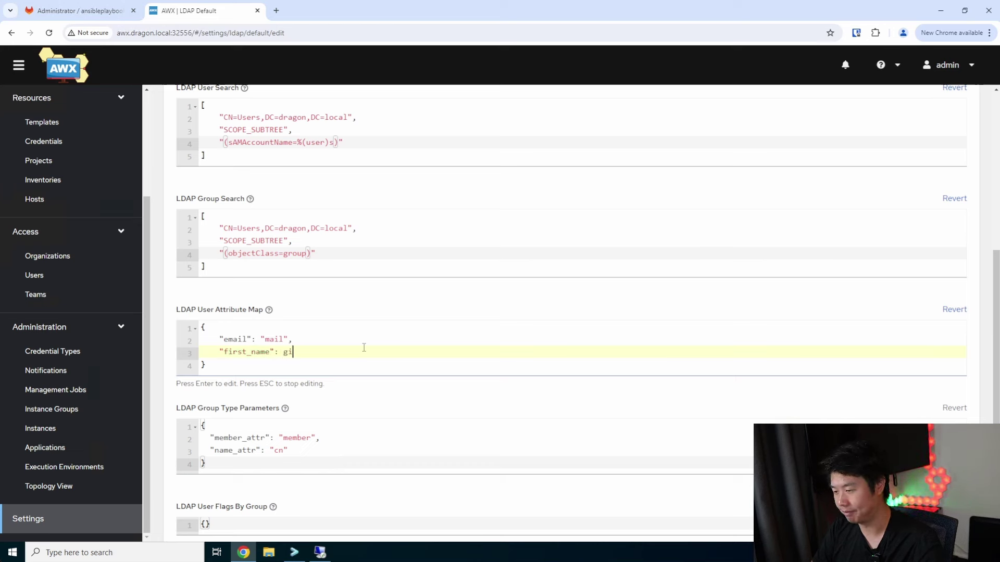
{"action": "type", "text": "\"given"}
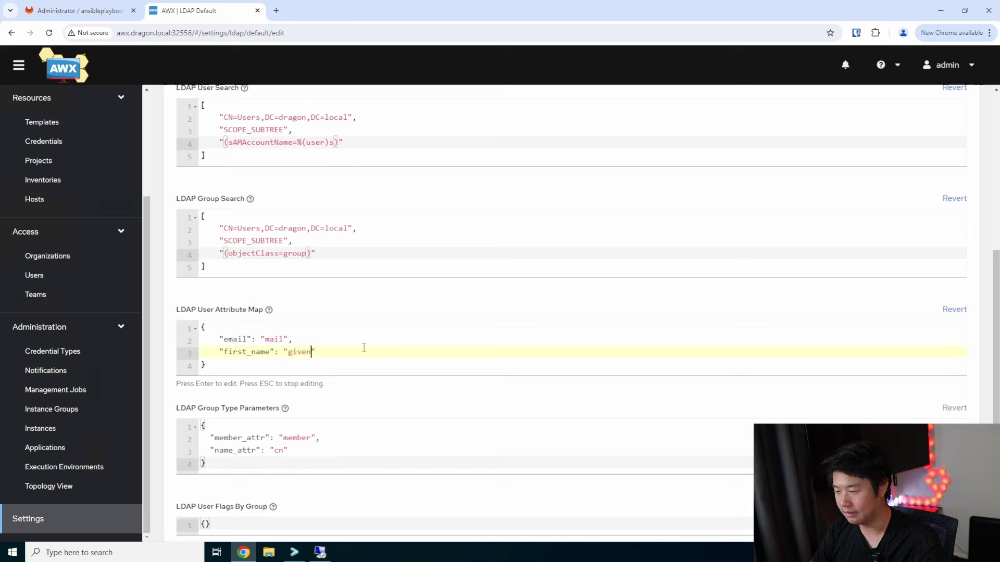
{"action": "type", "text": "Name\","}
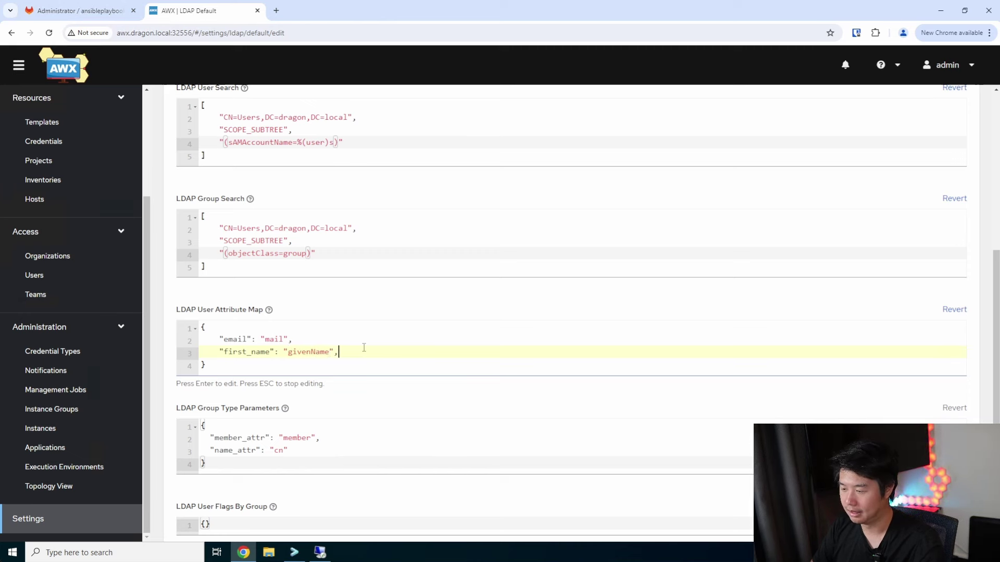
Add the last_name to sn mapping and select the three attribute mappings
{"action": "key", "text": "Return"}
{"action": "type", "text": "\""}
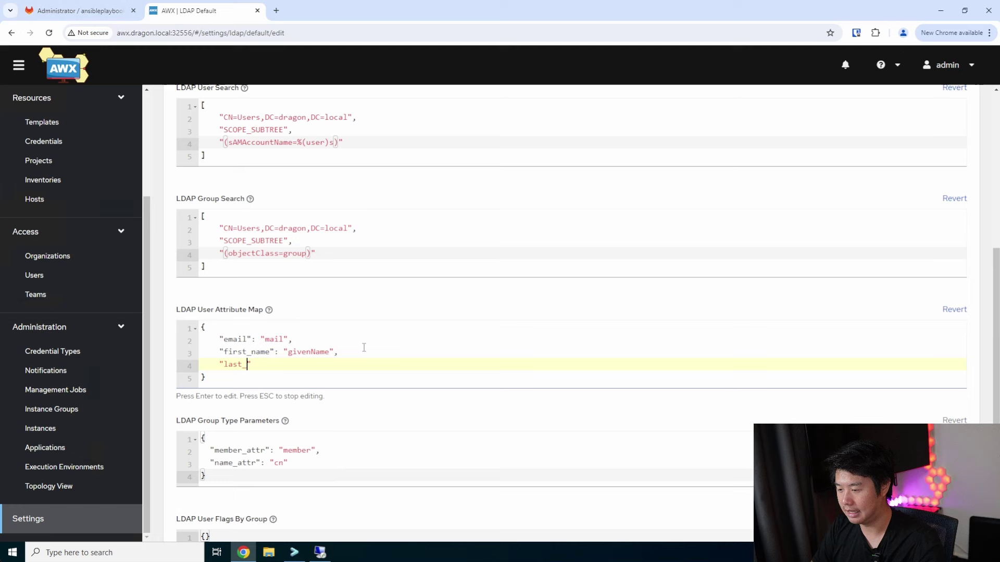
{"action": "type", "text": "last_name\": "}
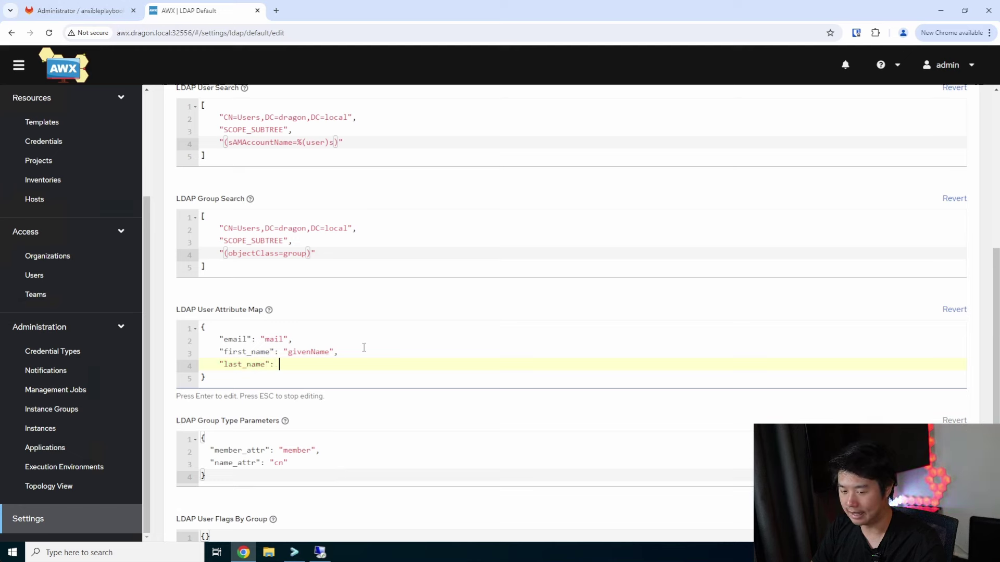
{"action": "type", "text": "\"sn\""}
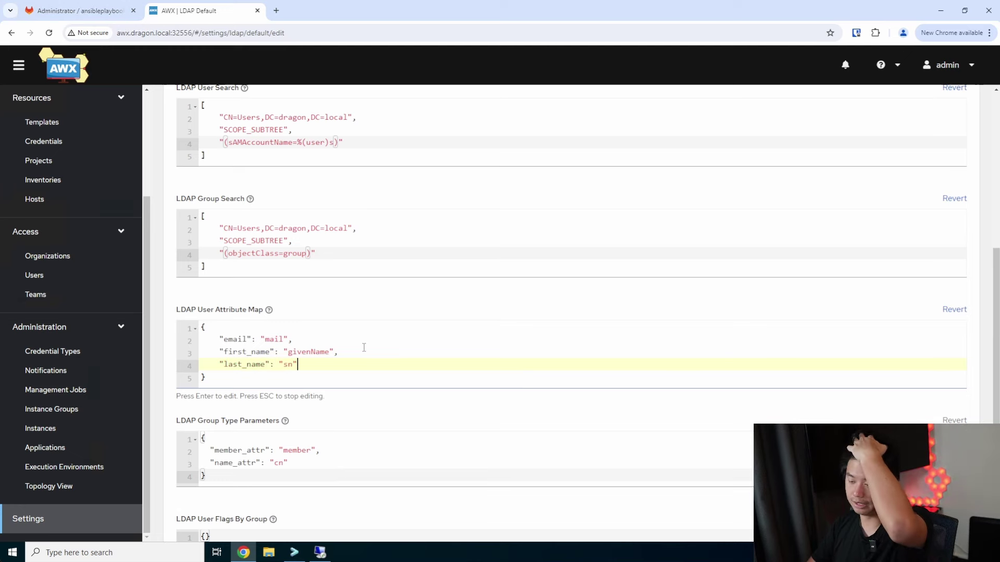
{"action": "left_click", "coordinate": [311, 345]}
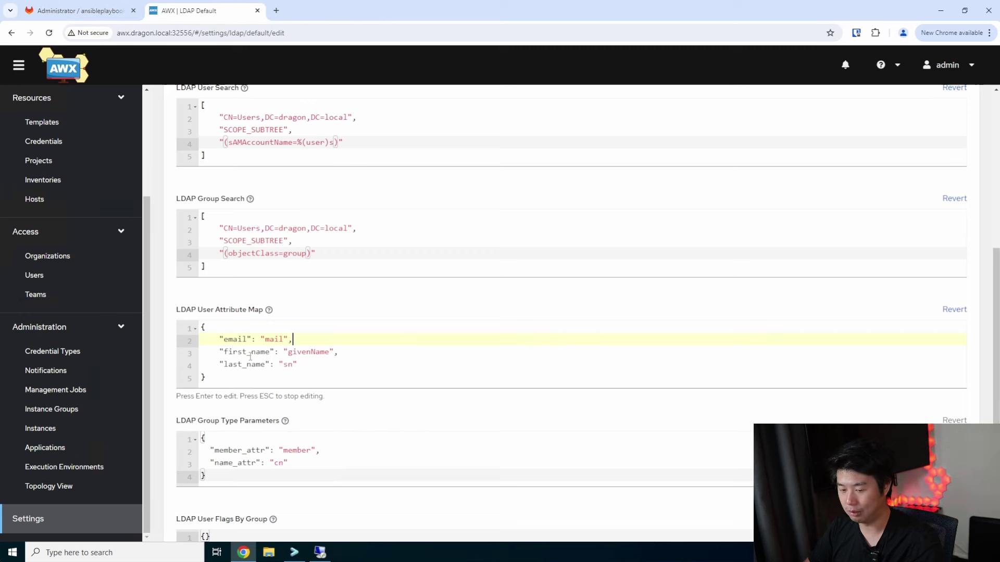
{"action": "left_click_drag", "start_coordinate": [301, 360], "coordinate": [214, 339]}
{"action": "scroll", "coordinate": [326, 354], "scroll_direction": "down", "scroll_amount": 2}
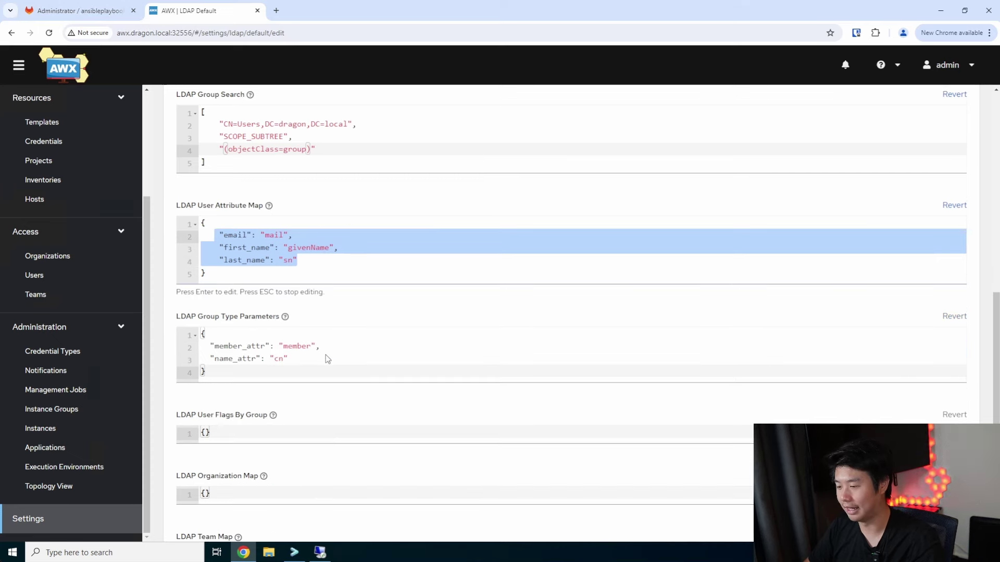
{"action": "scroll", "coordinate": [313, 349], "scroll_direction": "down", "scroll_amount": 2}
{"action": "left_click", "coordinate": [212, 324]}
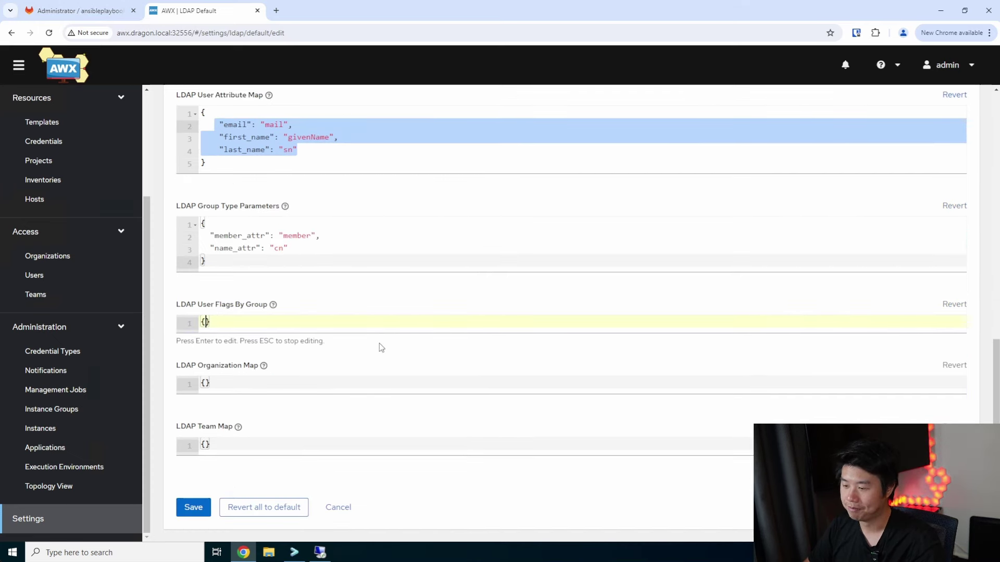
Expand the empty LDAP User Flags By Group braces onto separate lines
{"action": "key", "text": "Return"}
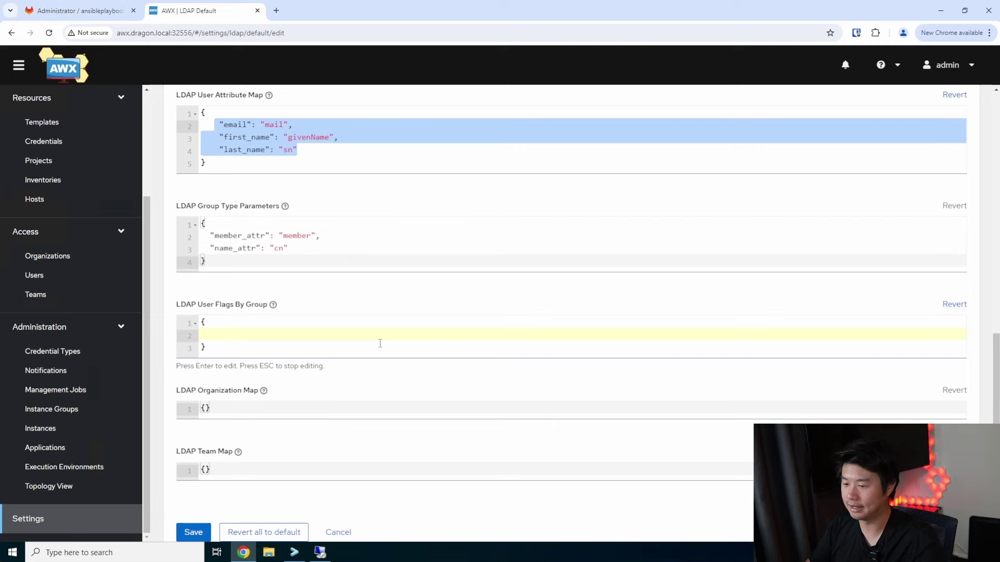
Open Users in a new tab, start a new user to see user types, then return to LDAP settings
{"action": "right_click", "coordinate": [34, 274]}
{"action": "left_click", "coordinate": [94, 281]}
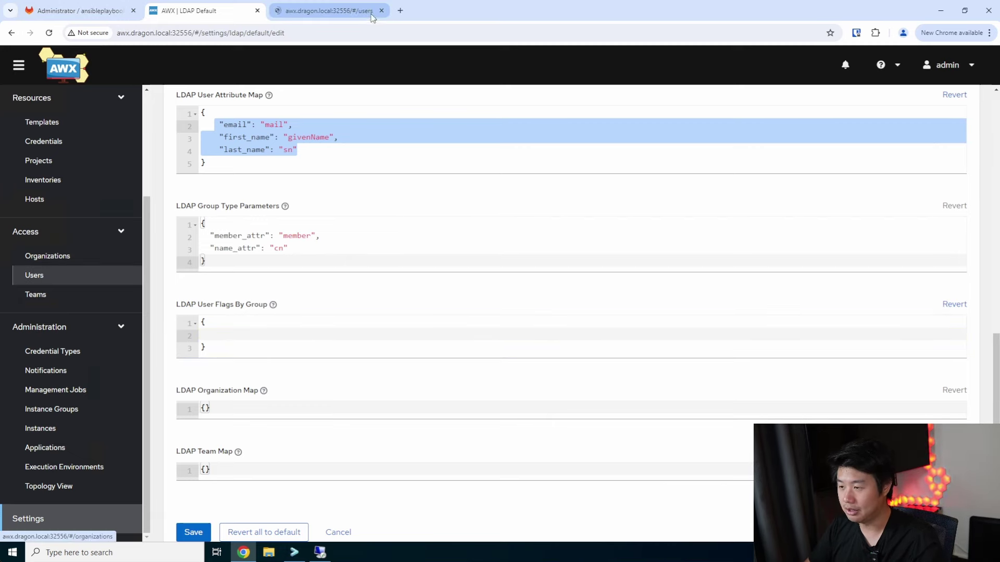
{"action": "left_click", "coordinate": [372, 13]}
{"action": "left_click", "coordinate": [379, 161]}
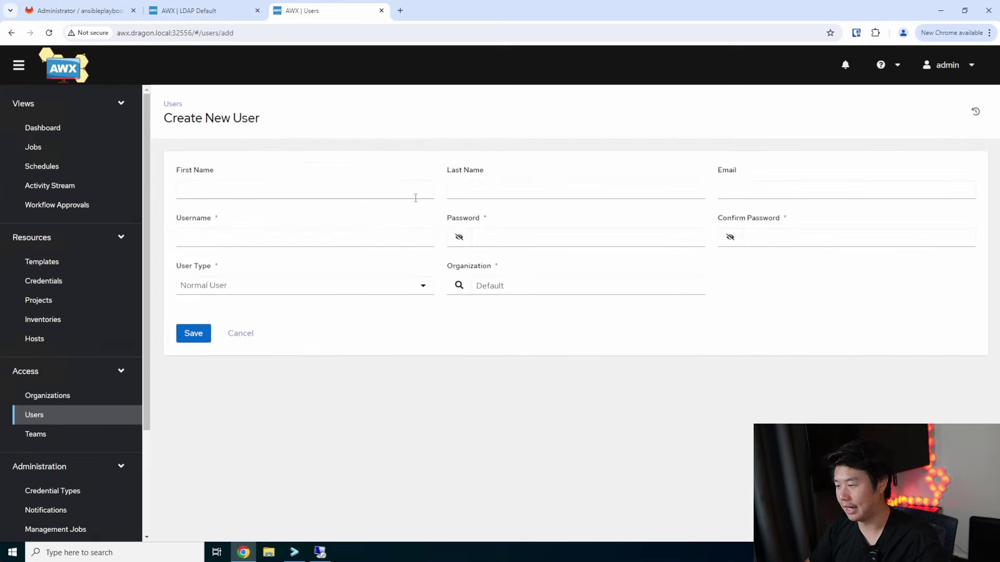
{"action": "left_click", "coordinate": [313, 286]}
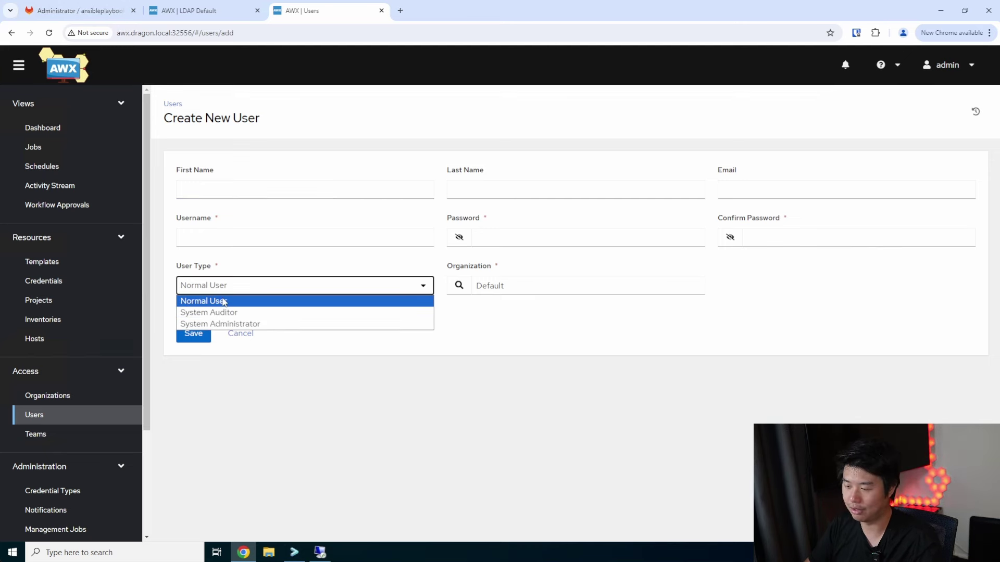
{"action": "left_click", "coordinate": [218, 11]}
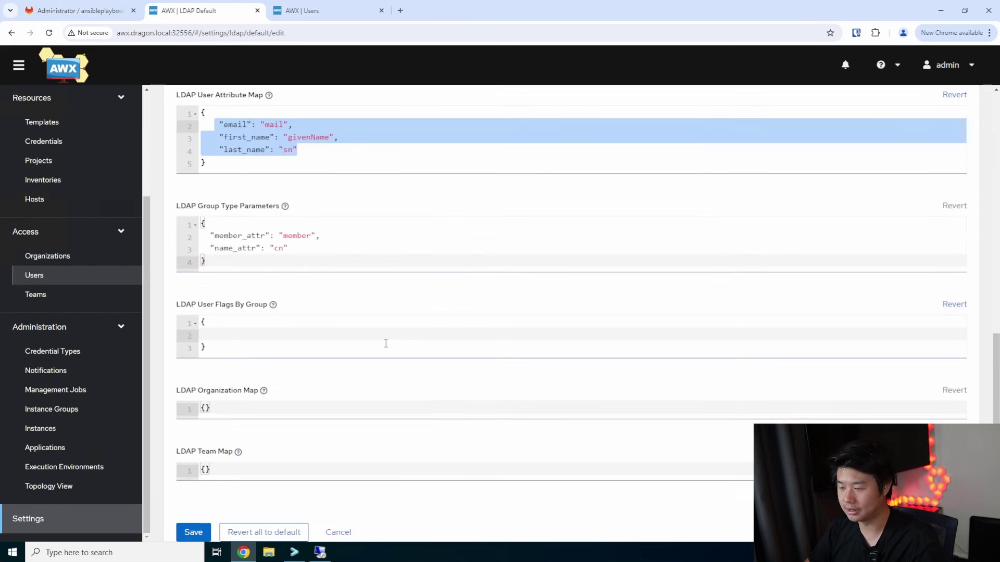
Add an is_superuser list with CN=awxAdmins,CN=Users,DC=dragon,DC=local to LDAP User Flags By Group
{"action": "left_click", "coordinate": [250, 335]}
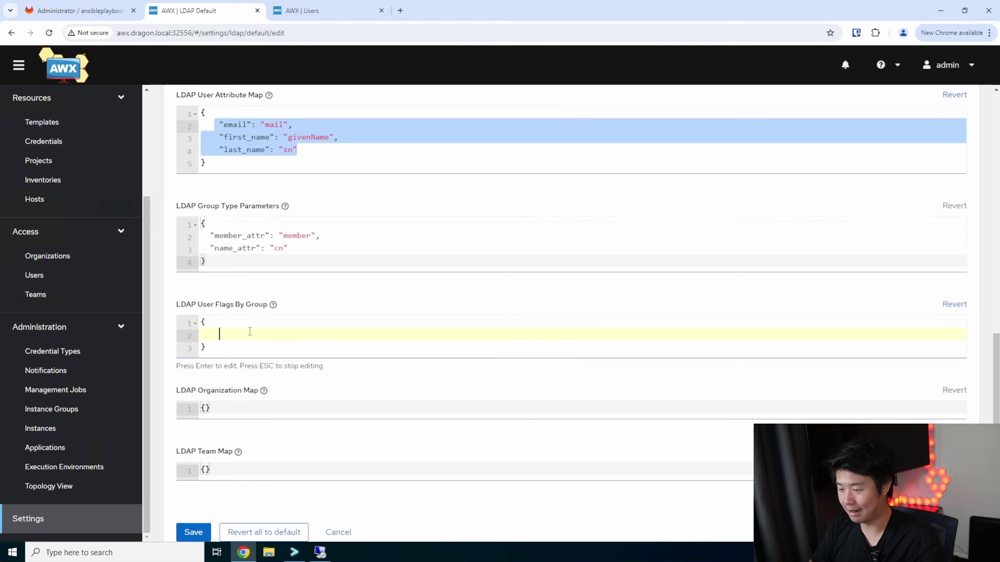
{"action": "type", "text": "\"is"}
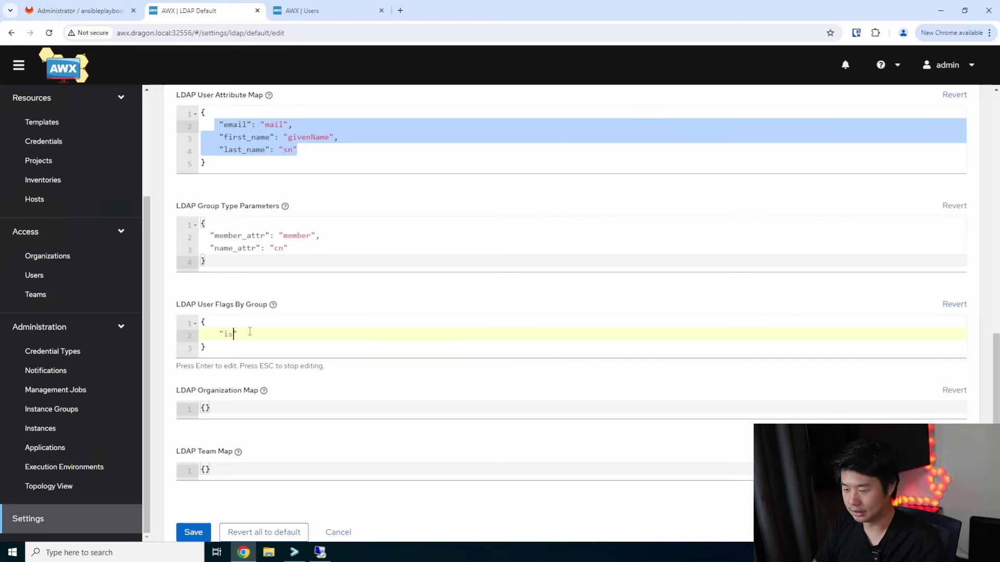
{"action": "type", "text": "_superuser"}
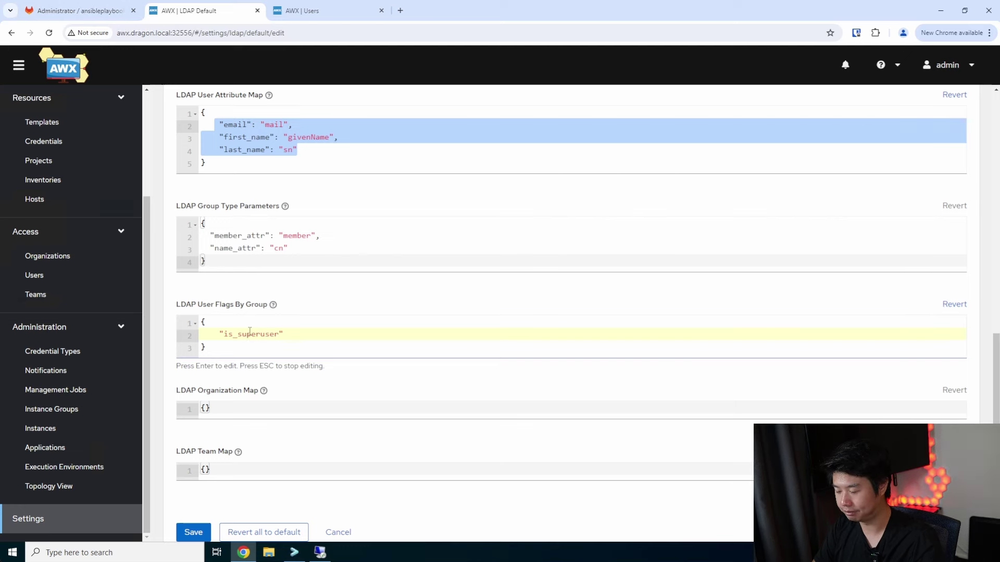
{"action": "key", "text": "BackSpace"}
{"action": "type", "text": "["}
{"action": "key", "text": "Return"}
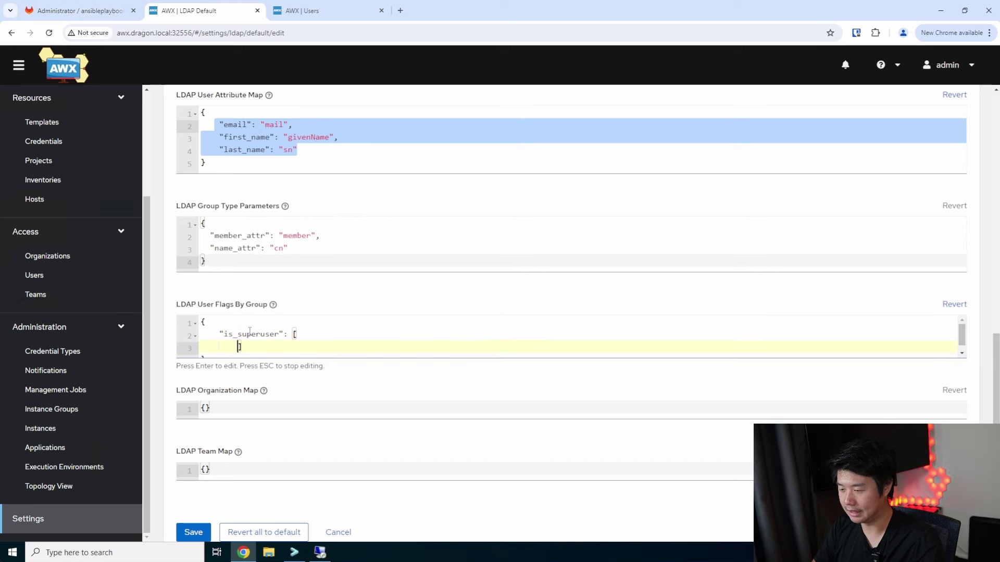
{"action": "key", "text": "Return"}
{"action": "key", "text": "BackSpace"}
{"action": "key", "text": "Up"}
{"action": "type", "text": "\""}
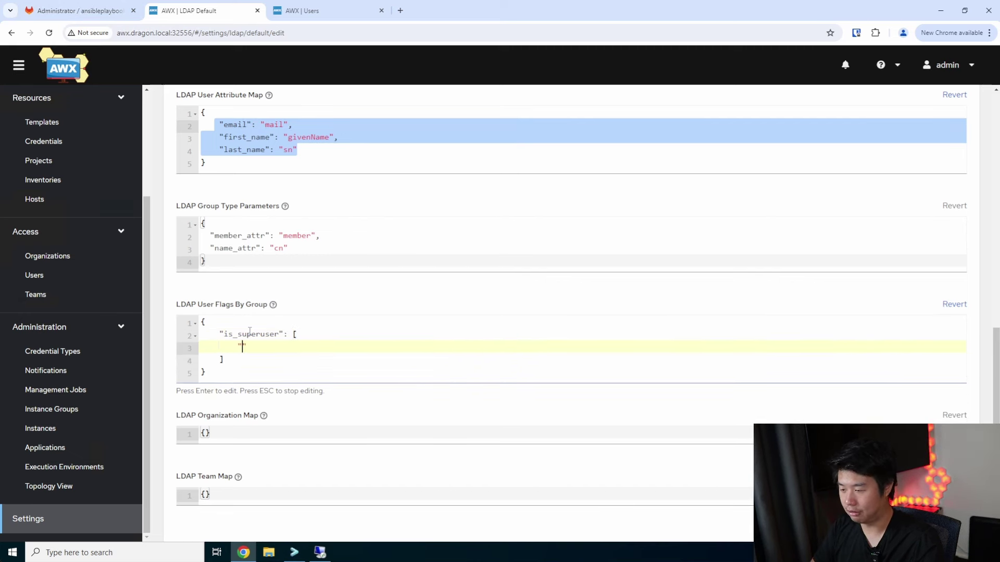
{"action": "type", "text": "CN=awxAdmins"}
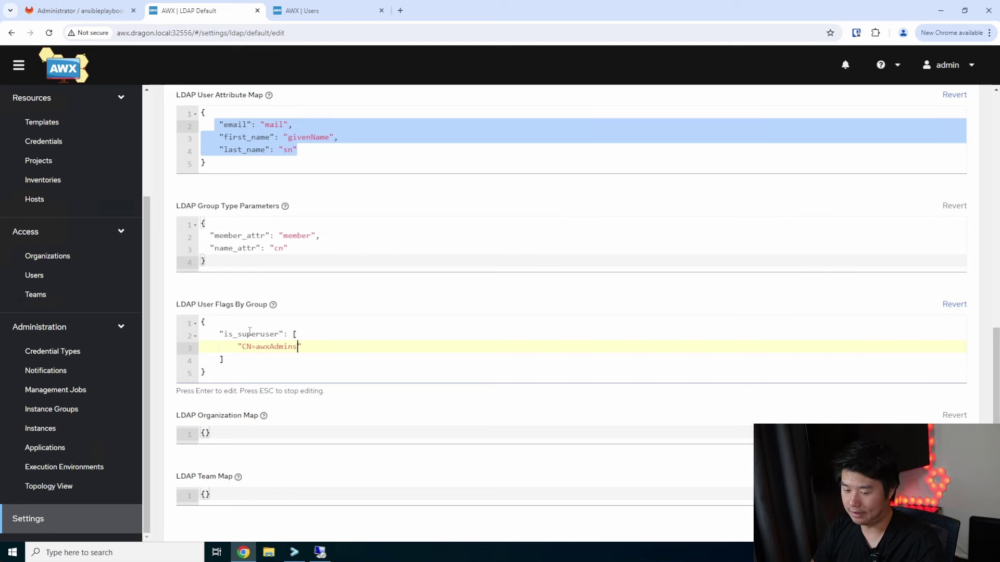
{"action": "type", "text": ",CN=Users,DC=dragon,DC=local"}
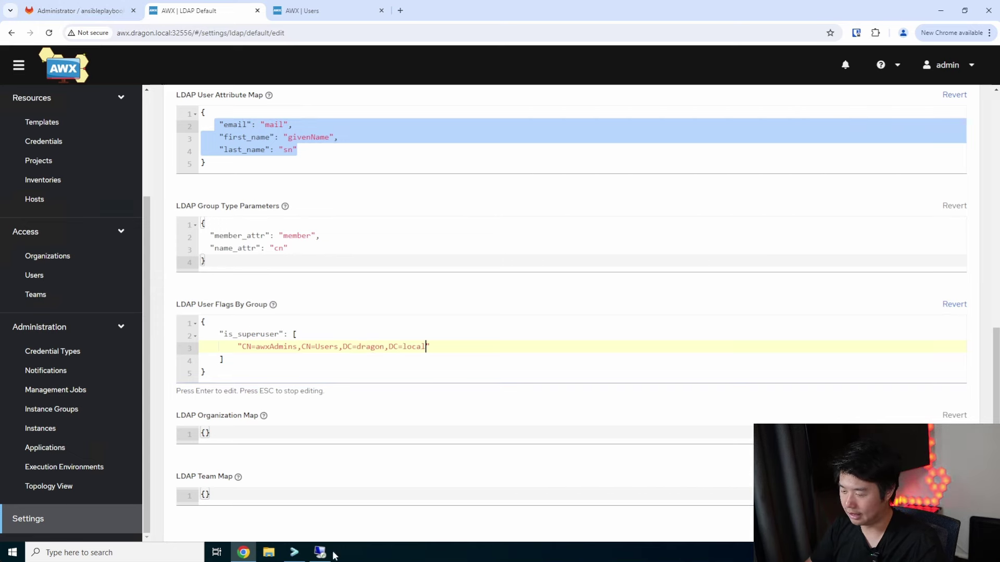
{"action": "left_click", "coordinate": [320, 552]}
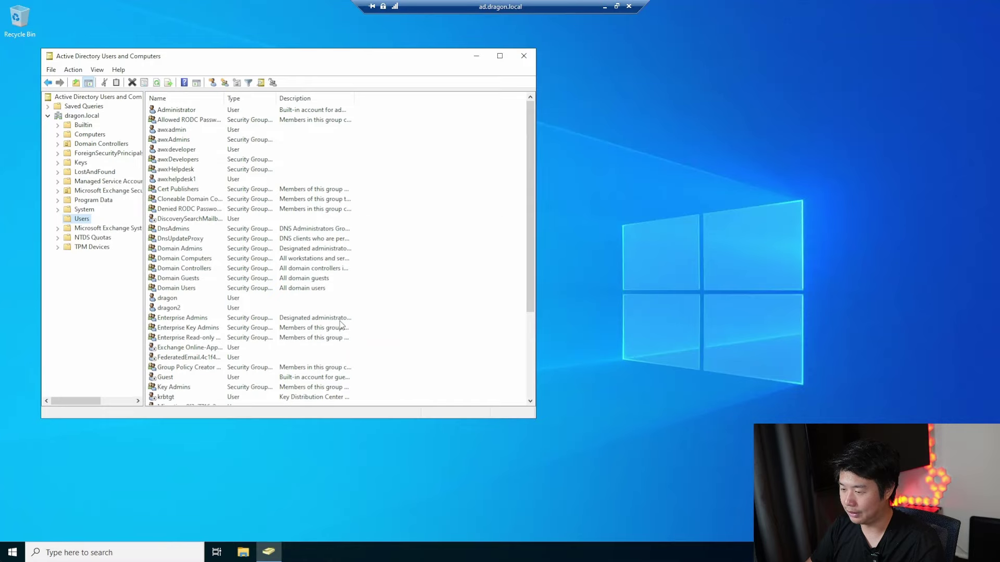
{"action": "double_click", "coordinate": [175, 139]}
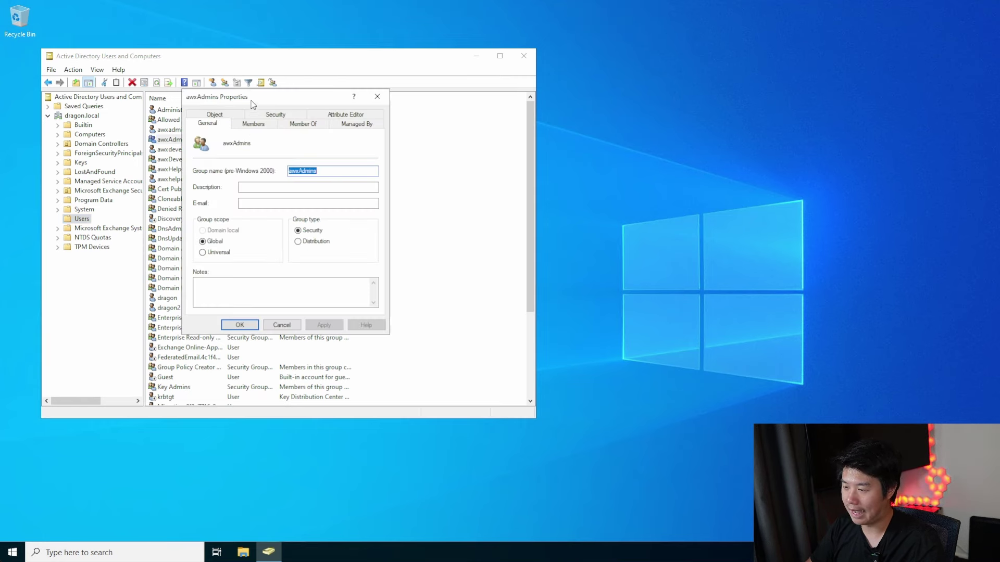
{"action": "left_click_drag", "start_coordinate": [265, 98], "coordinate": [557, 102]}
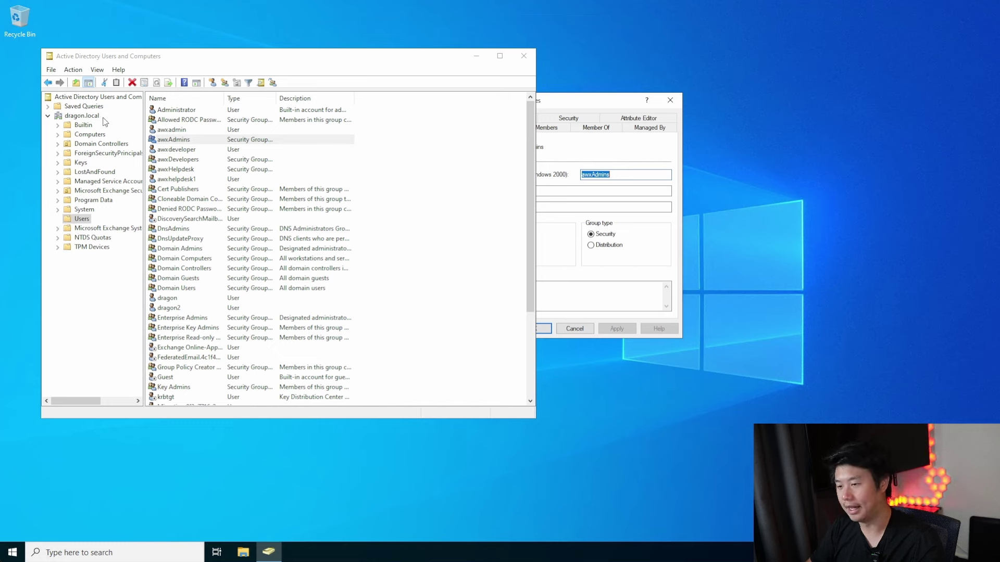
{"action": "left_click", "coordinate": [669, 99]}
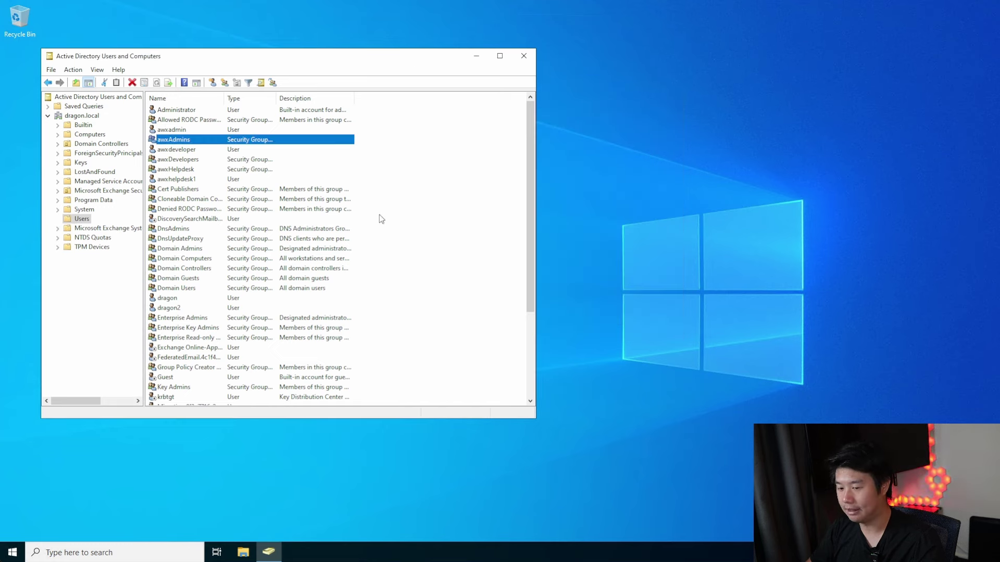
{"action": "double_click", "coordinate": [209, 139]}
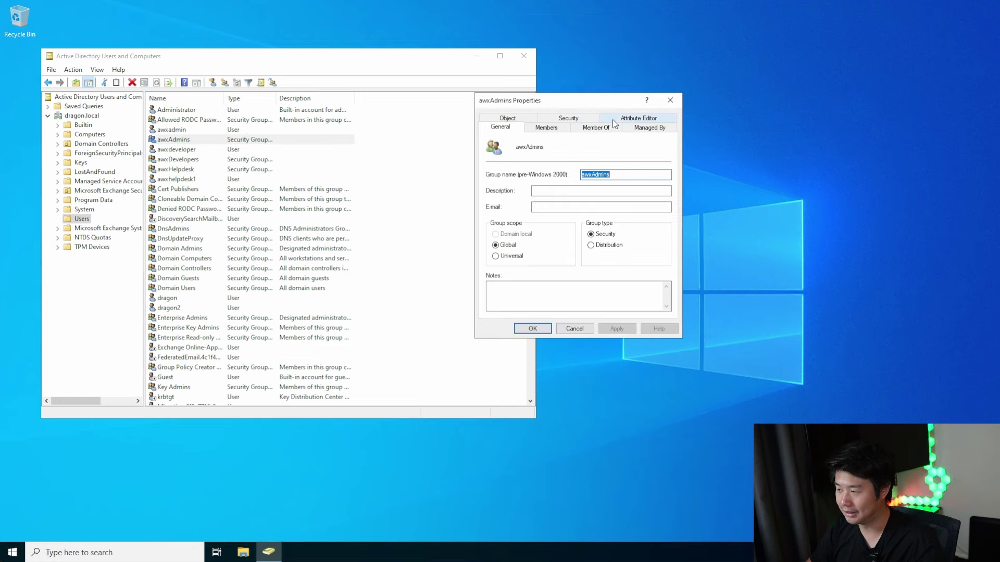
{"action": "left_click", "coordinate": [546, 127]}
{"action": "left_click", "coordinate": [669, 99]}
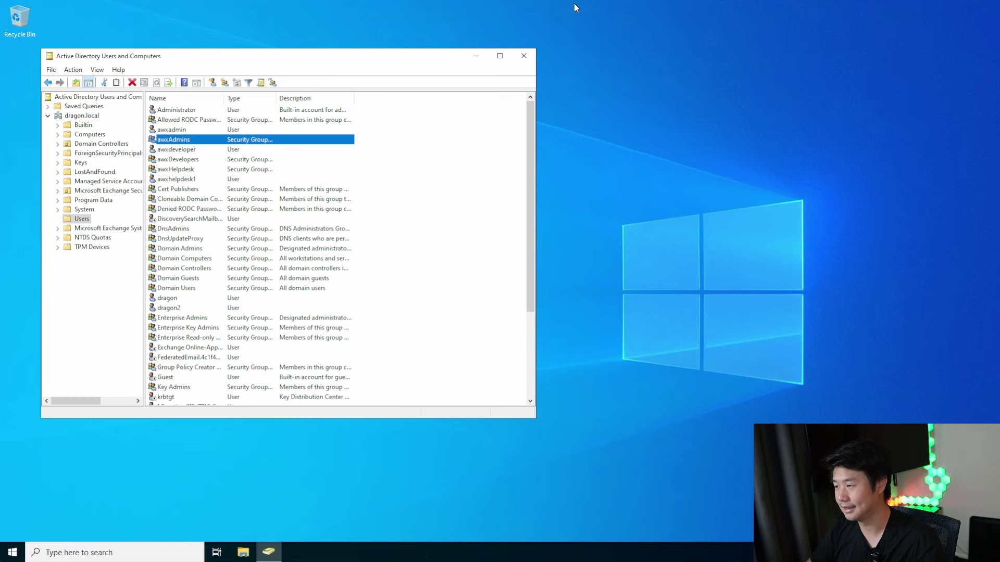
{"action": "mouse_move", "coordinate": [573, 3]}
{"action": "left_click", "coordinate": [604, 6]}
{"action": "left_click", "coordinate": [389, 359]}
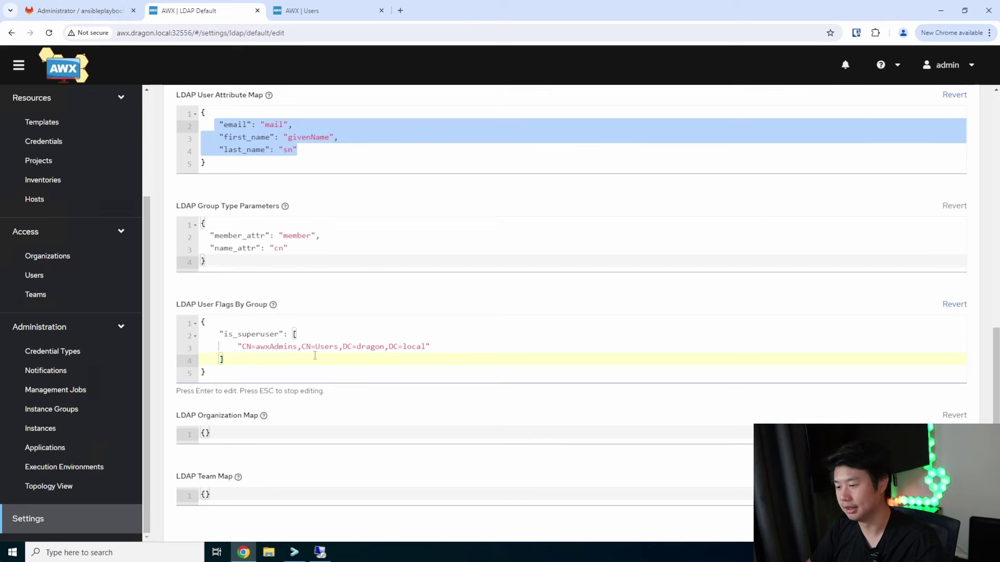
Expand the LDAP Organization Map braces onto separate lines and open Organizations in a new tab
{"action": "scroll", "coordinate": [312, 363], "scroll_direction": "down", "scroll_amount": 2}
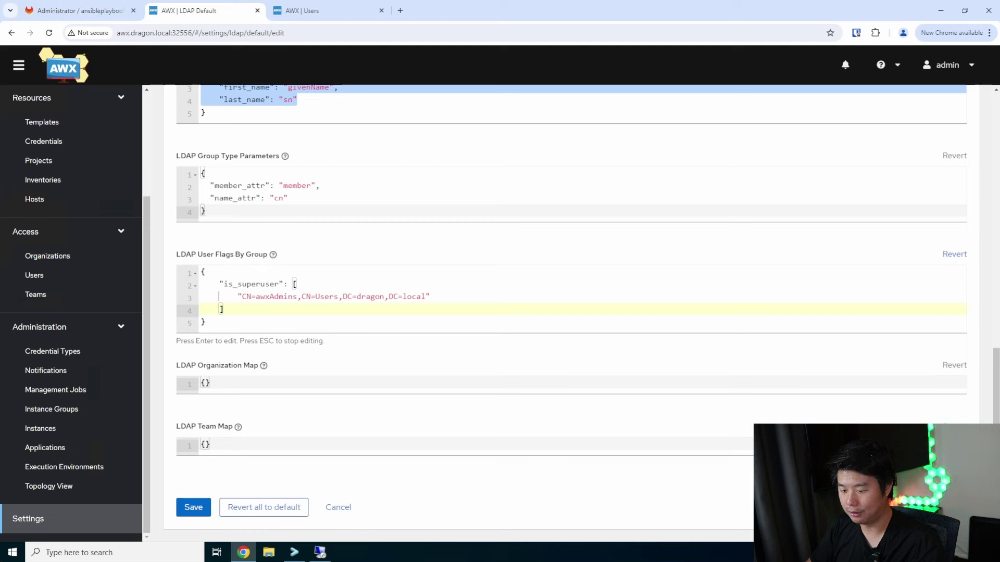
{"action": "left_click", "coordinate": [313, 385]}
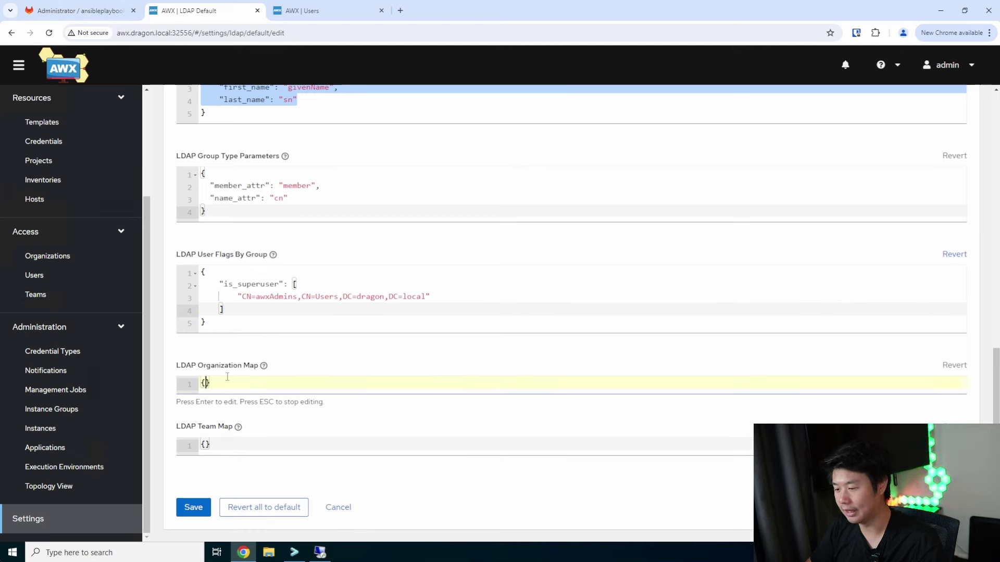
{"action": "key", "text": "Return"}
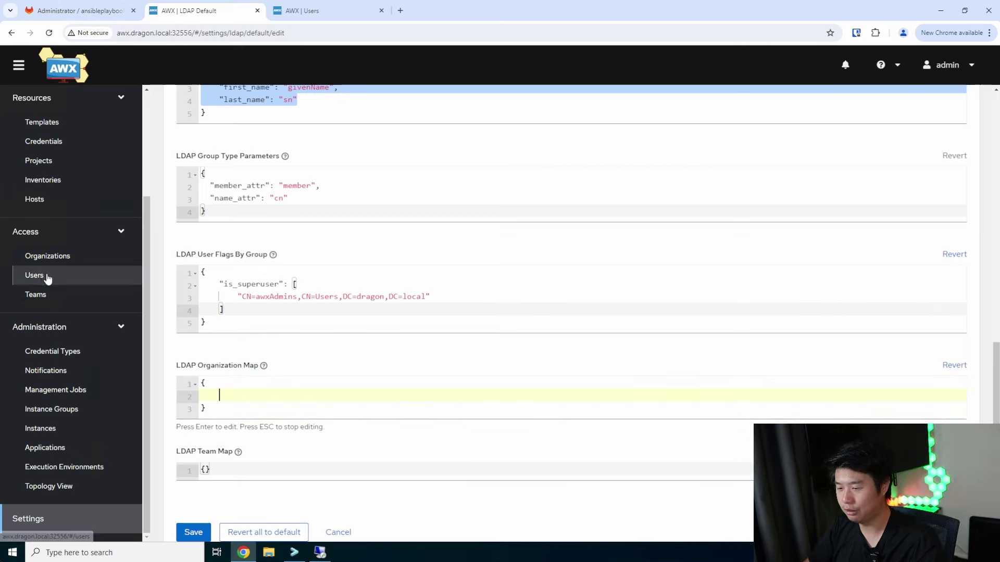
{"action": "right_click", "coordinate": [48, 259]}
{"action": "left_click", "coordinate": [66, 269]}
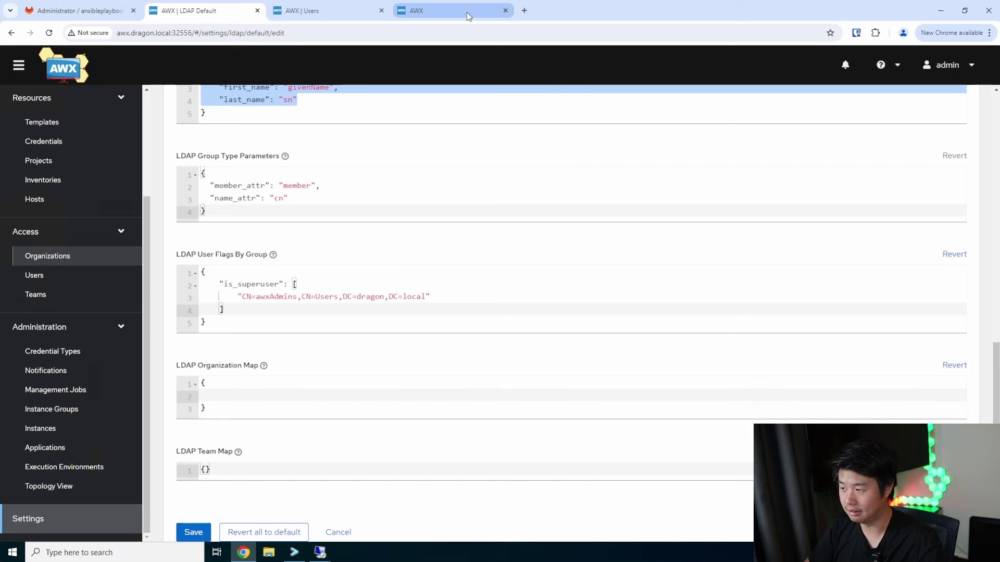
View the Default organization's details in the new tab, then start a "Default" key in the Organization Map
{"action": "left_click", "coordinate": [448, 11]}
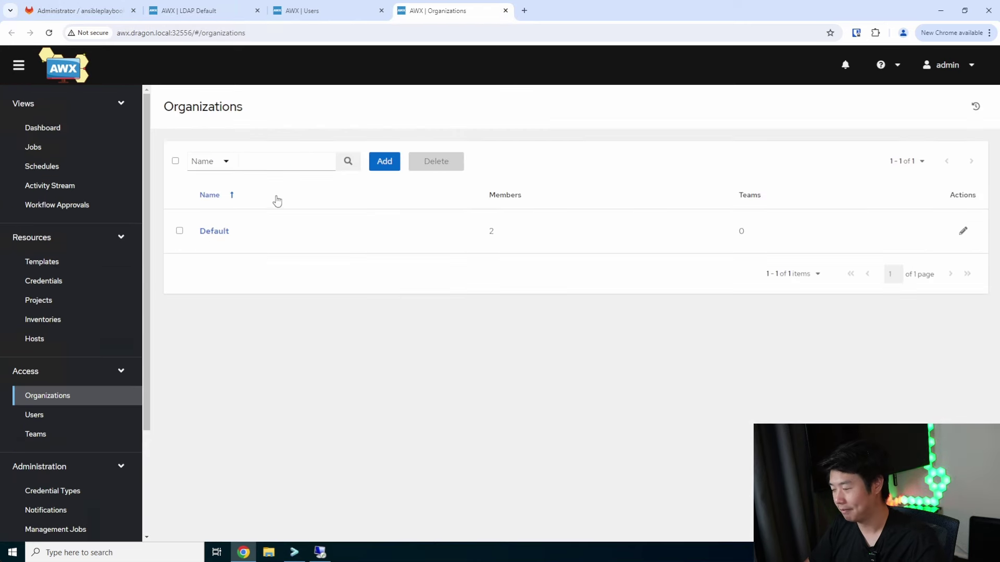
{"action": "left_click", "coordinate": [219, 231]}
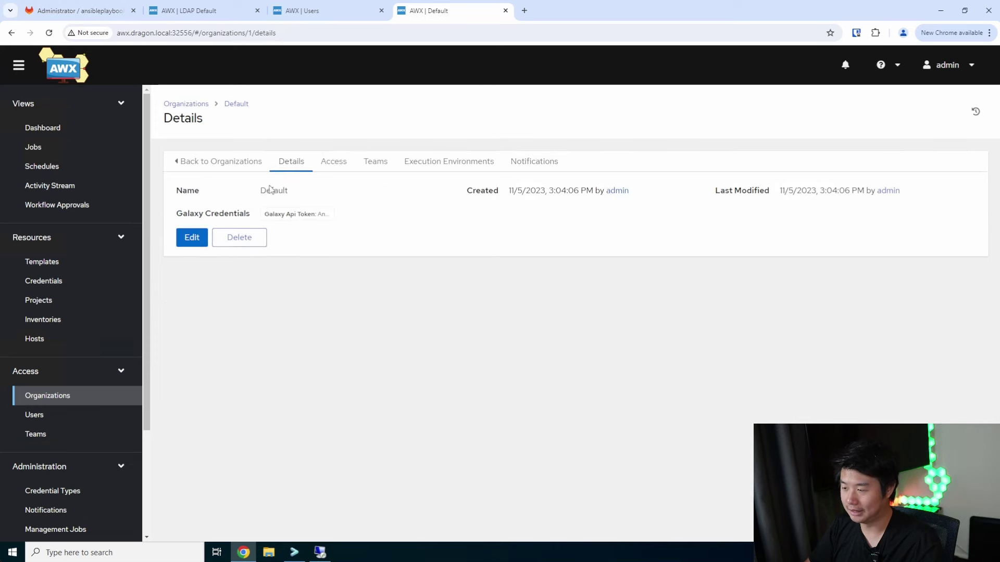
{"action": "left_click", "coordinate": [217, 14]}
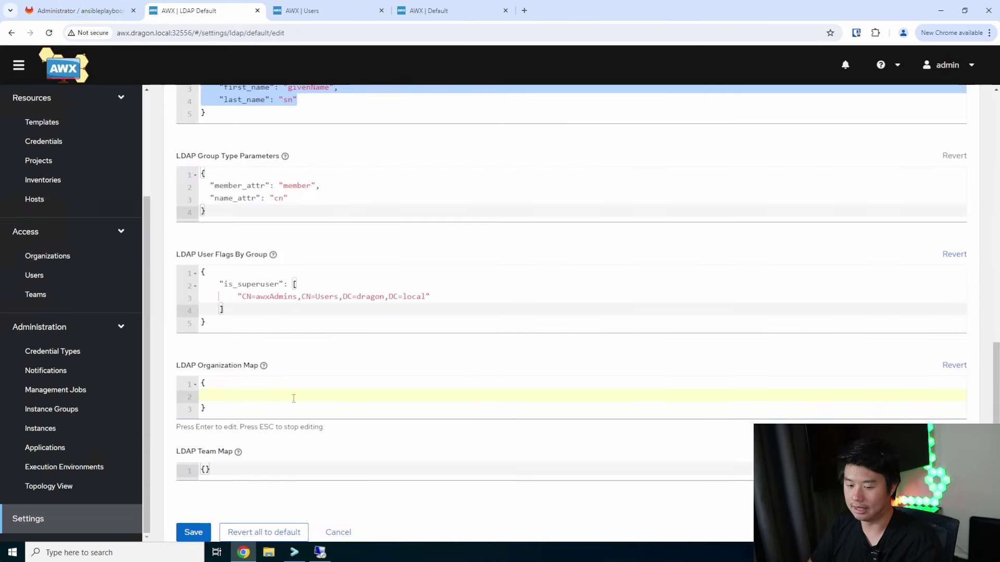
{"action": "type", "text": "\"Default\""}
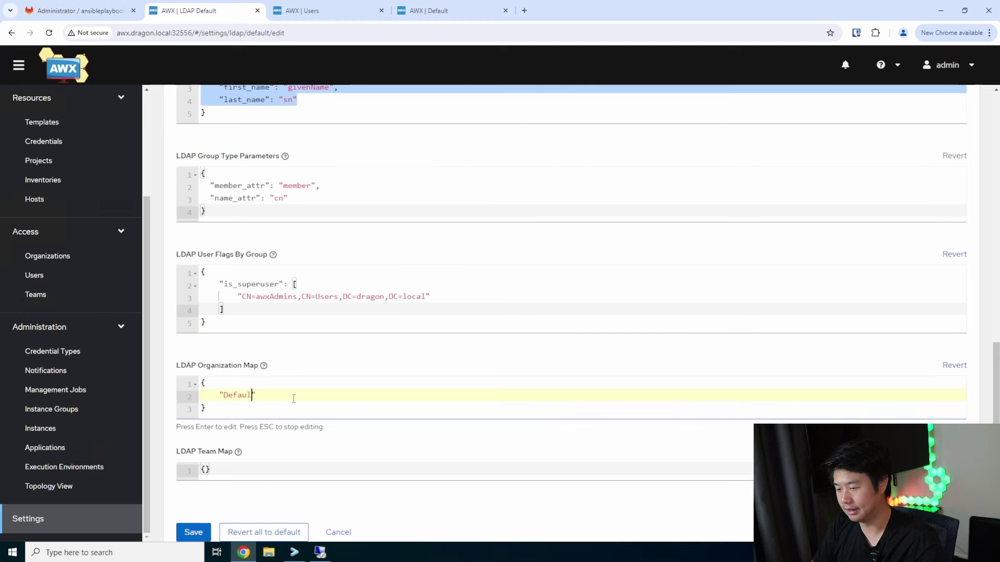
{"action": "type", "text": ": {"}
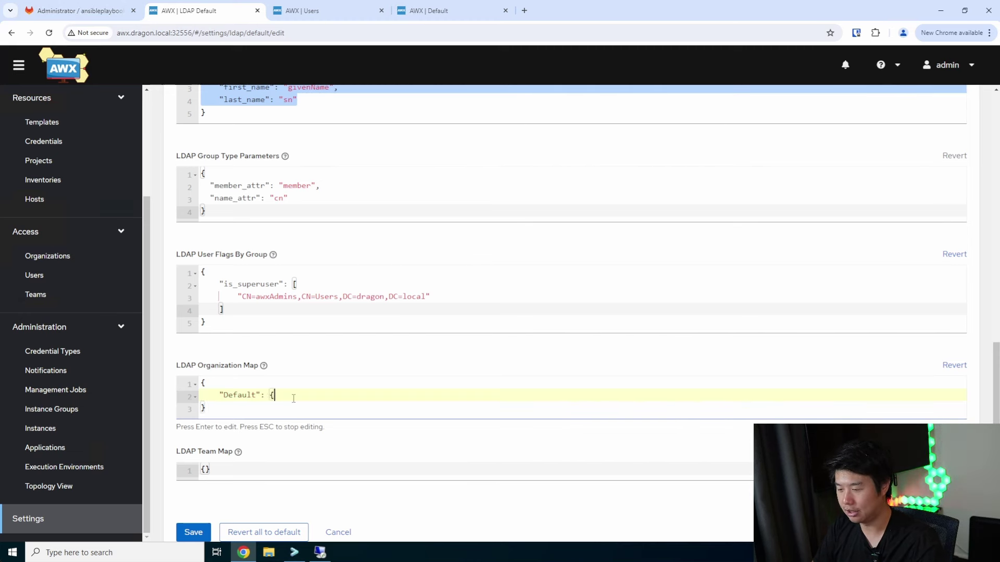
Give the Default entry admins CN=awxAdmins,CN=Users,DC=dragon,DC=local and remove_admins set to true
{"action": "key", "text": "Return"}
{"action": "type", "text": "\"users"}
{"action": "key", "text": "BackSpace"}
{"action": "key", "text": "BackSpace"}
{"action": "key", "text": "BackSpace"}
{"action": "key", "text": "BackSpace"}
{"action": "key", "text": "BackSpace"}
{"action": "key", "text": "BackSpace"}
{"action": "type", "text": "\"admins\": \"CN"}
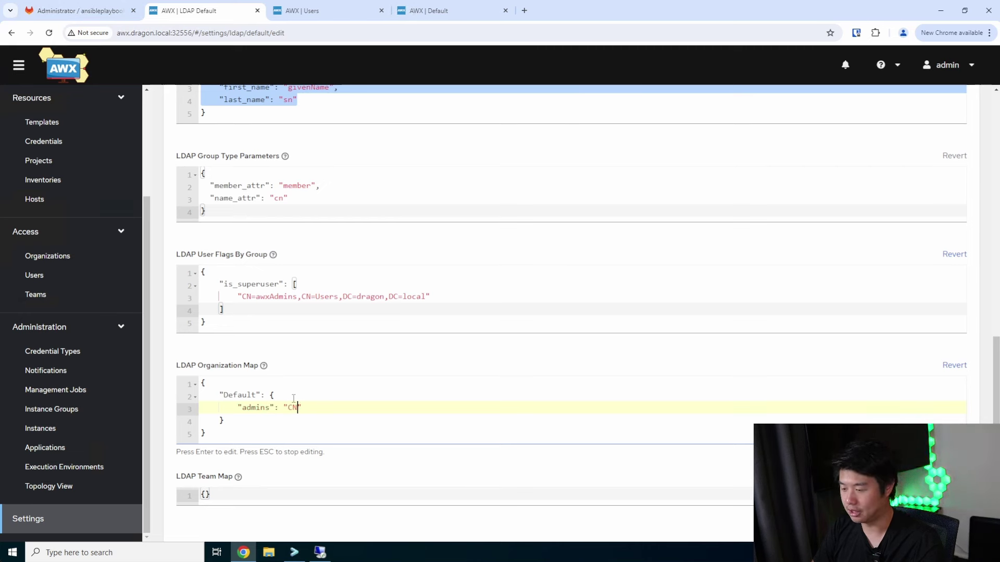
{"action": "type", "text": "=awxAdmins="}
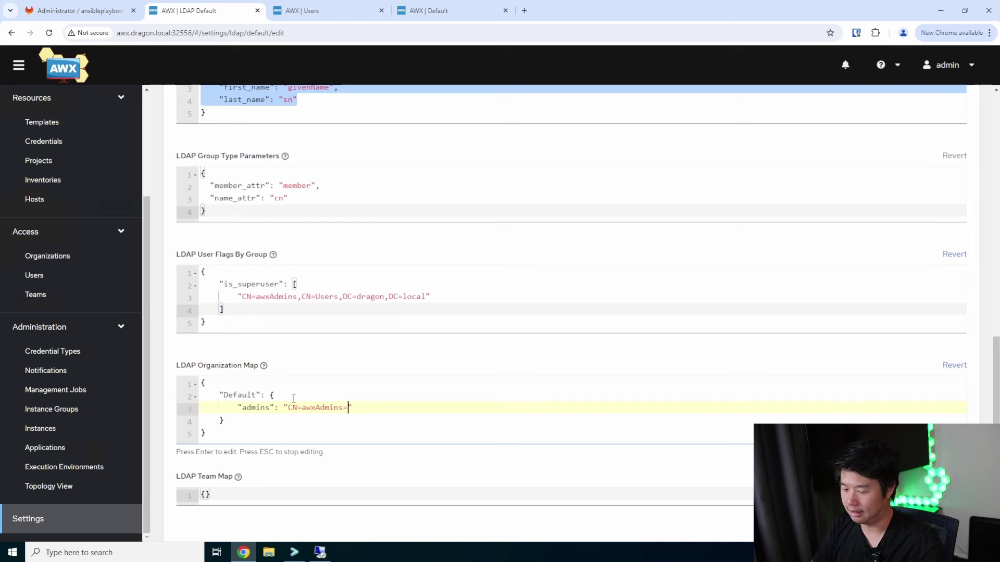
{"action": "type", "text": "CN=User"}
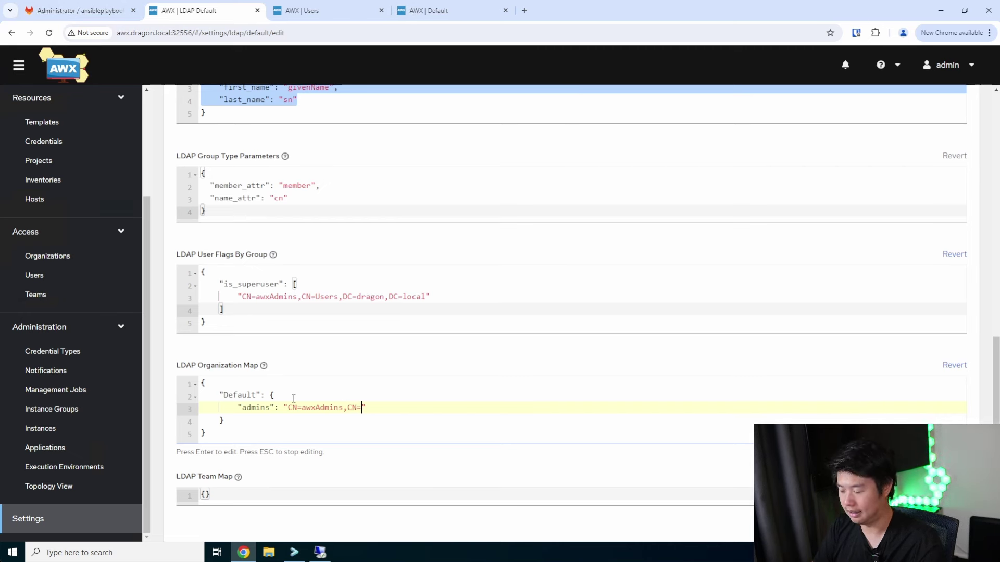
{"action": "type", "text": "s,DC="}
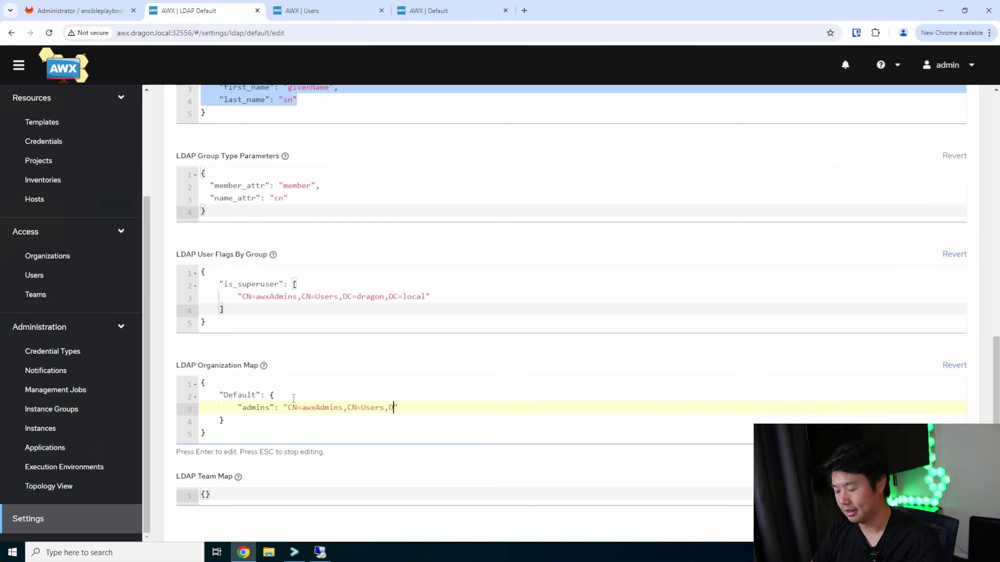
{"action": "type", "text": "dragon,DC="}
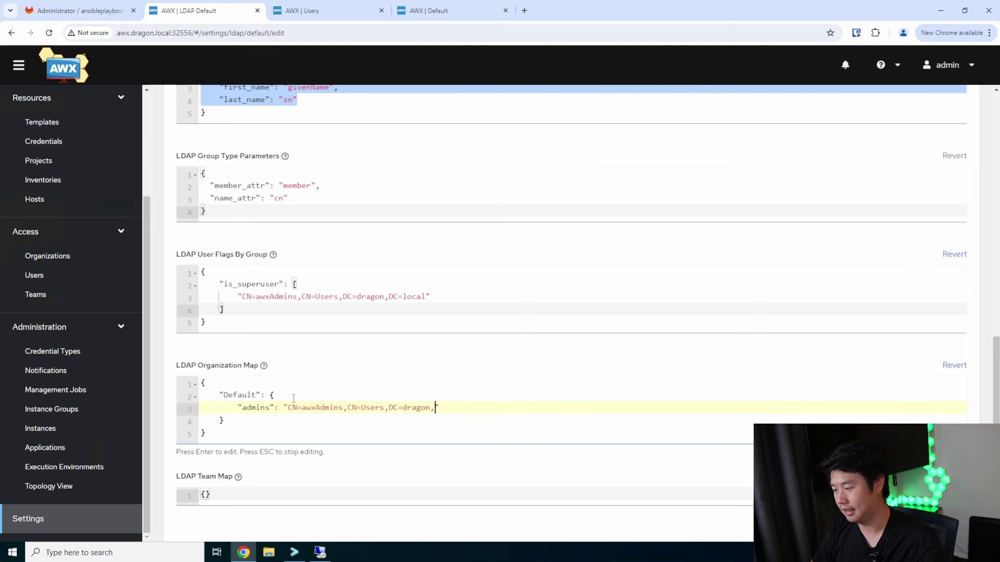
{"action": "type", "text": "local\","}
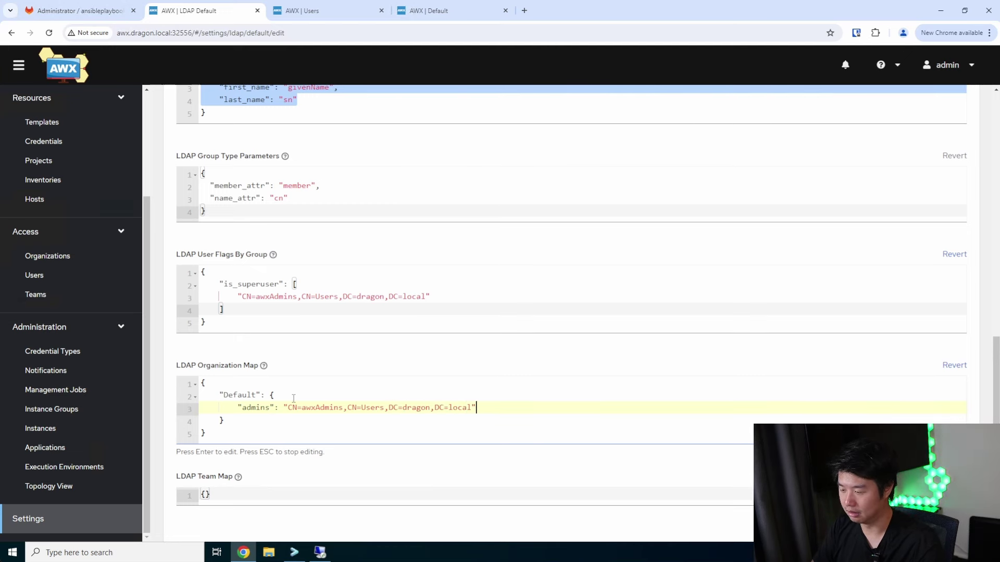
{"action": "key", "text": "Return"}
{"action": "type", "text": "remove"}
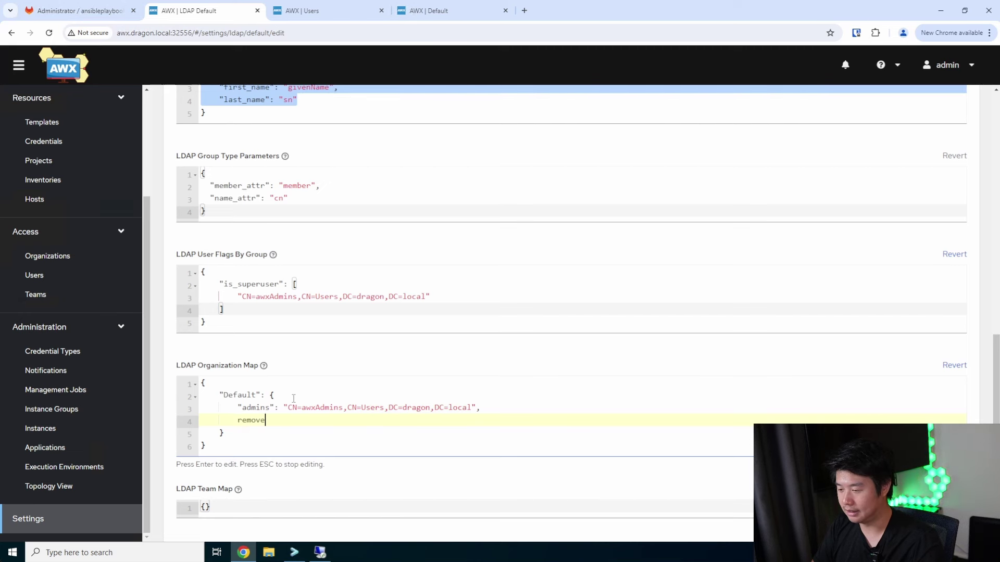
{"action": "type", "text": "_admins"}
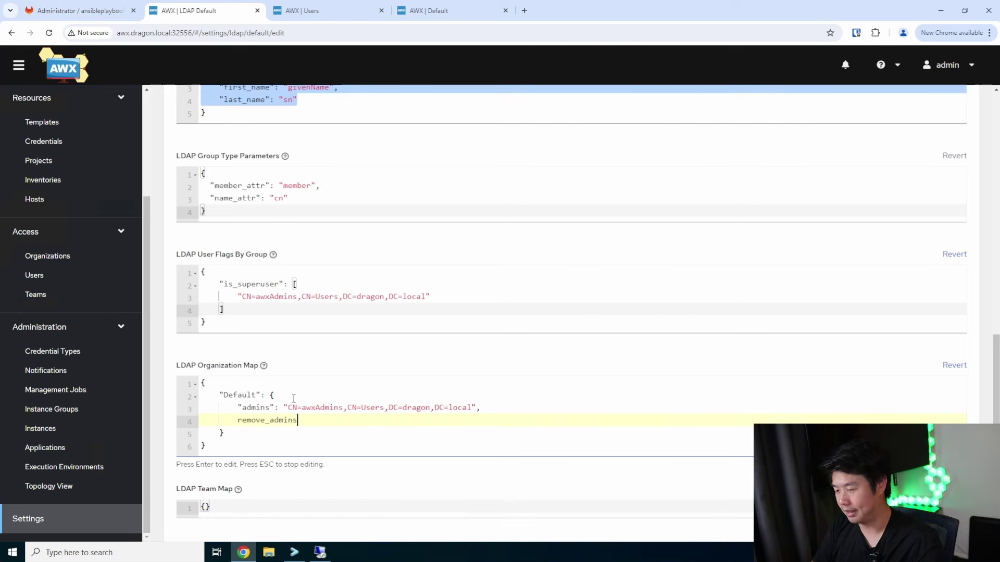
{"action": "type", "text": "\" :"}
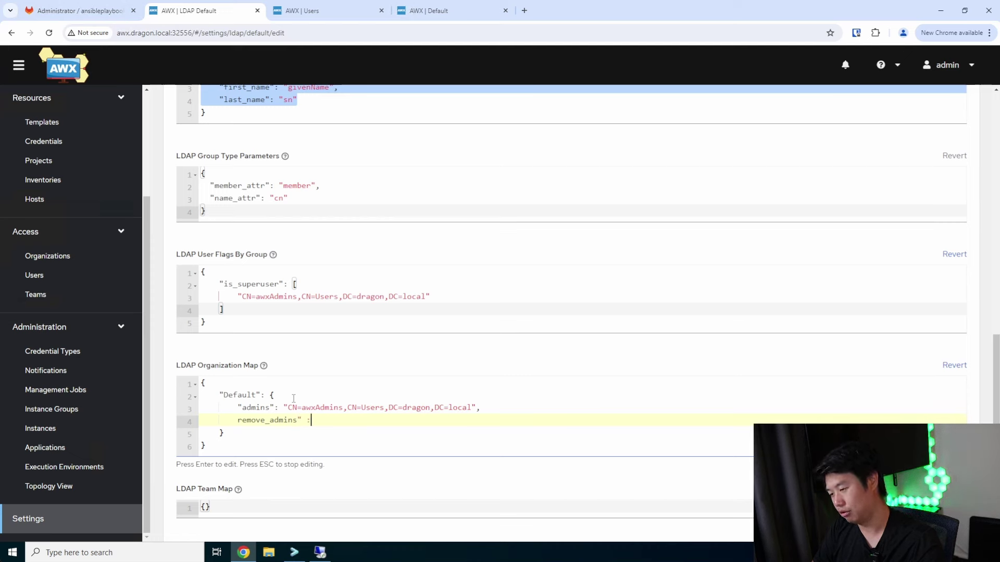
{"action": "key", "text": "BackSpace"}
{"action": "key", "text": "BackSpace"}
{"action": "key", "text": "BackSpace"}
{"action": "type", "text": "true,"}
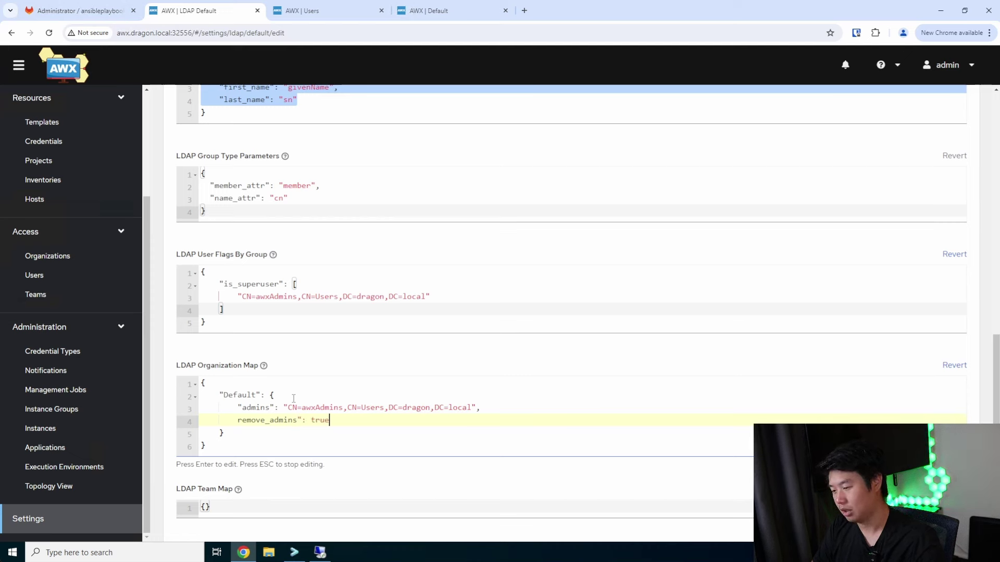
{"action": "left_click", "coordinate": [238, 420]}
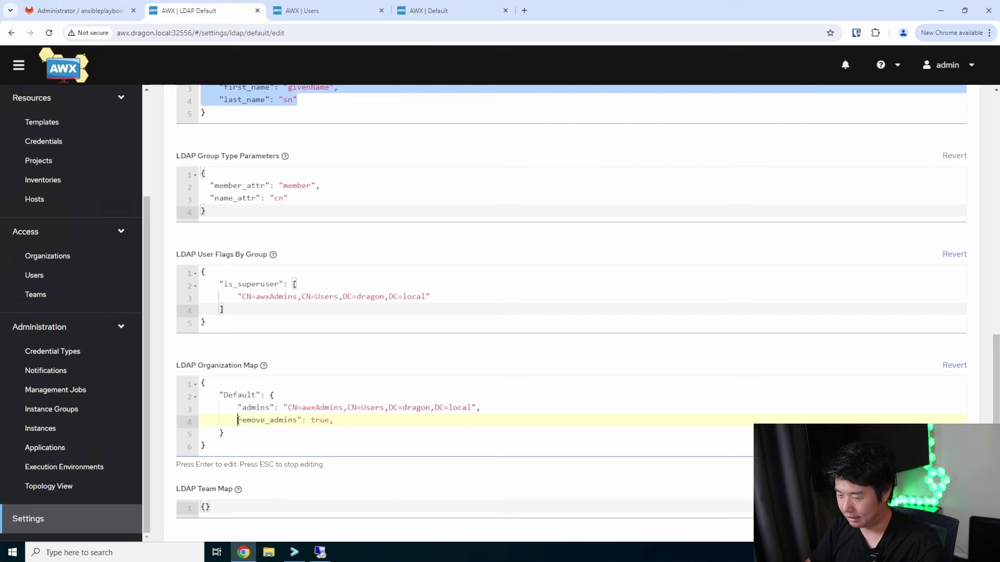
{"action": "type", "text": "\""}
{"action": "left_click", "coordinate": [356, 421]}
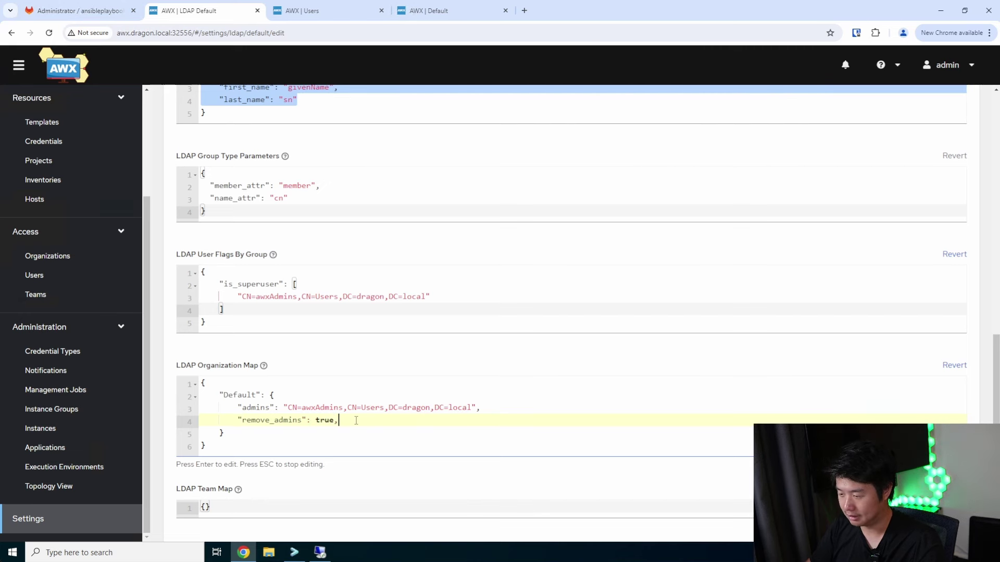
Add remove_users set to true and an empty users list to the Default entry
{"action": "key", "text": "Return"}
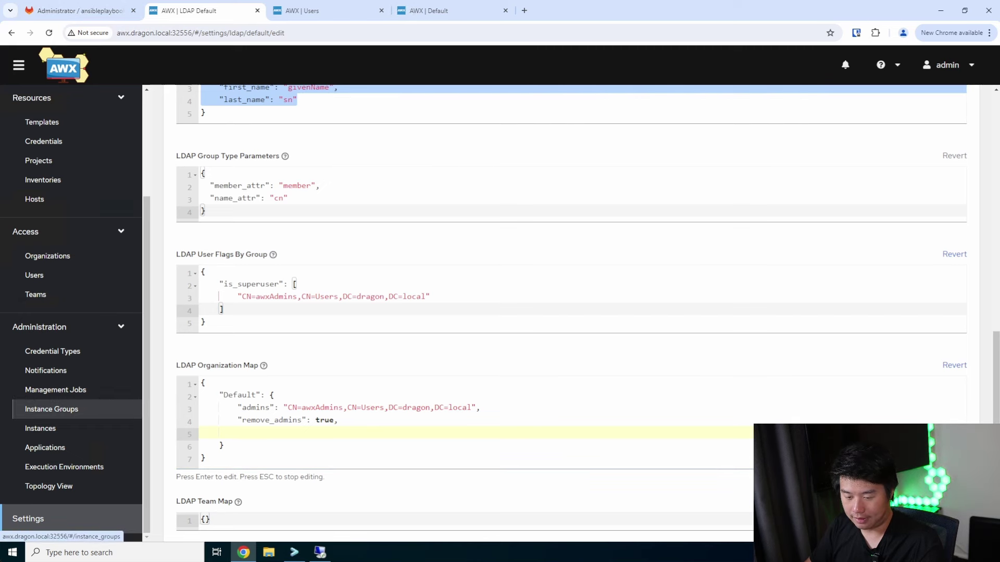
{"action": "type", "text": "\"remove"}
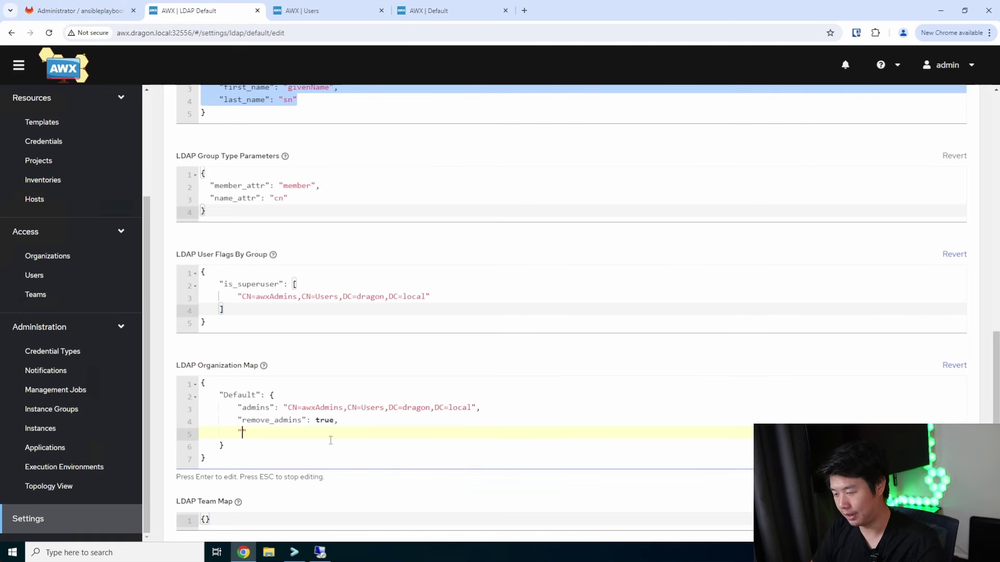
{"action": "type", "text": "_users"}
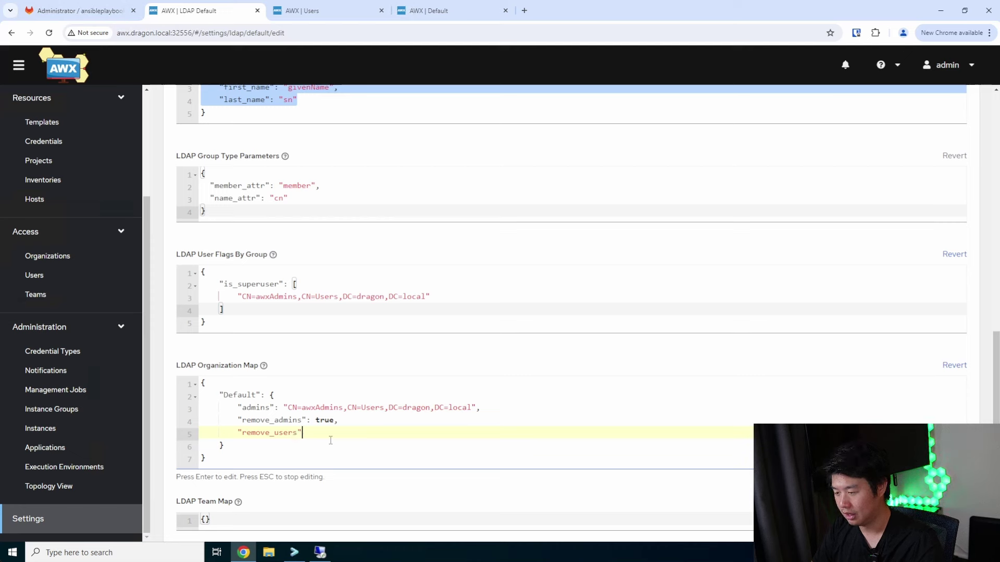
{"action": "type", "text": "\": true,"}
{"action": "key", "text": "Return"}
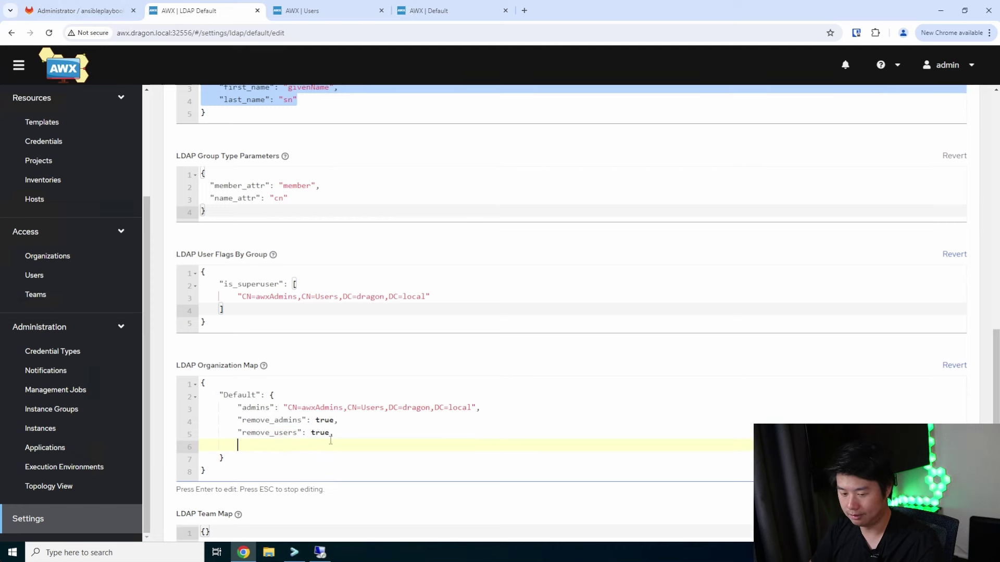
{"action": "type", "text": "\"users\": ["}
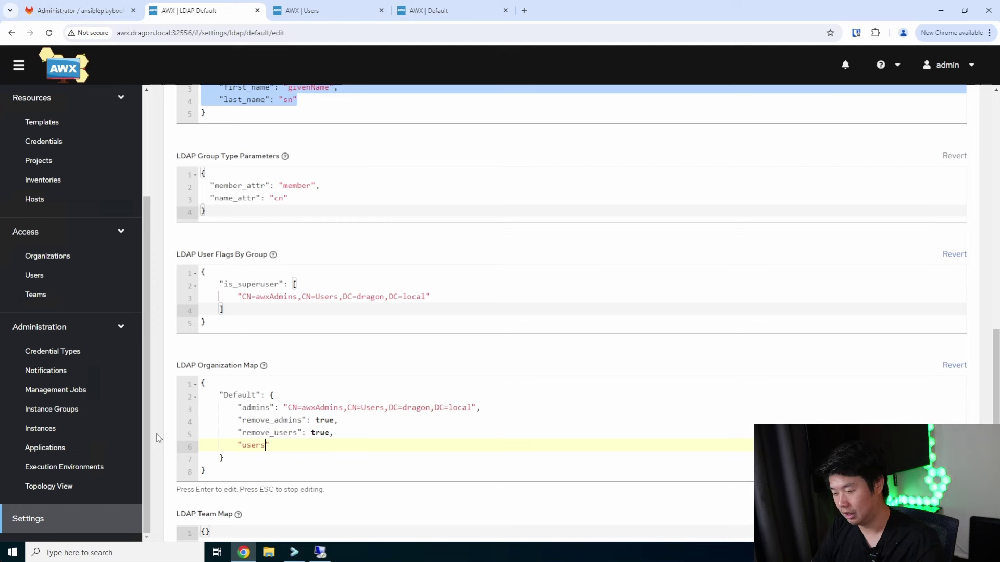
{"action": "key", "text": "Return"}
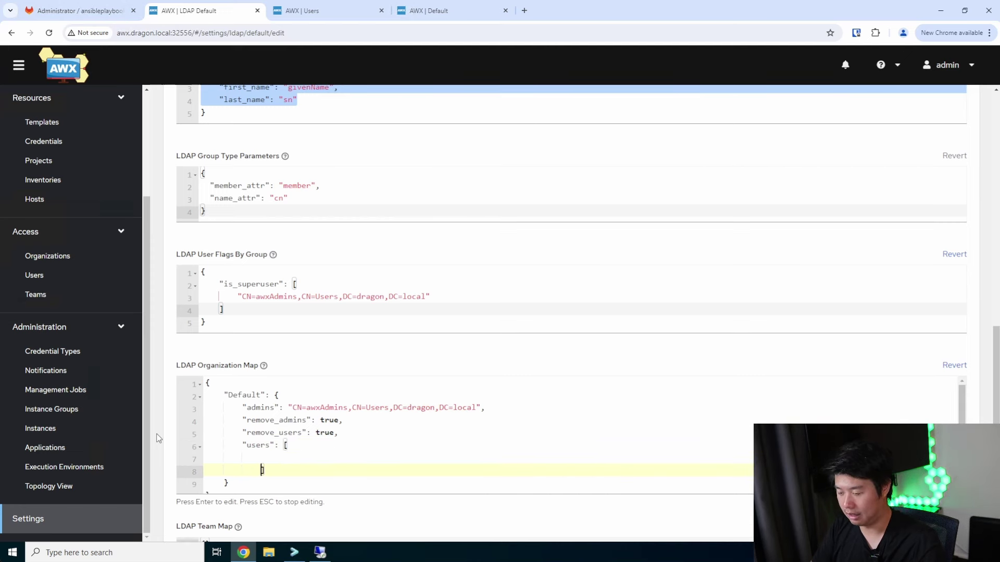
{"action": "key", "text": "BackSpace"}
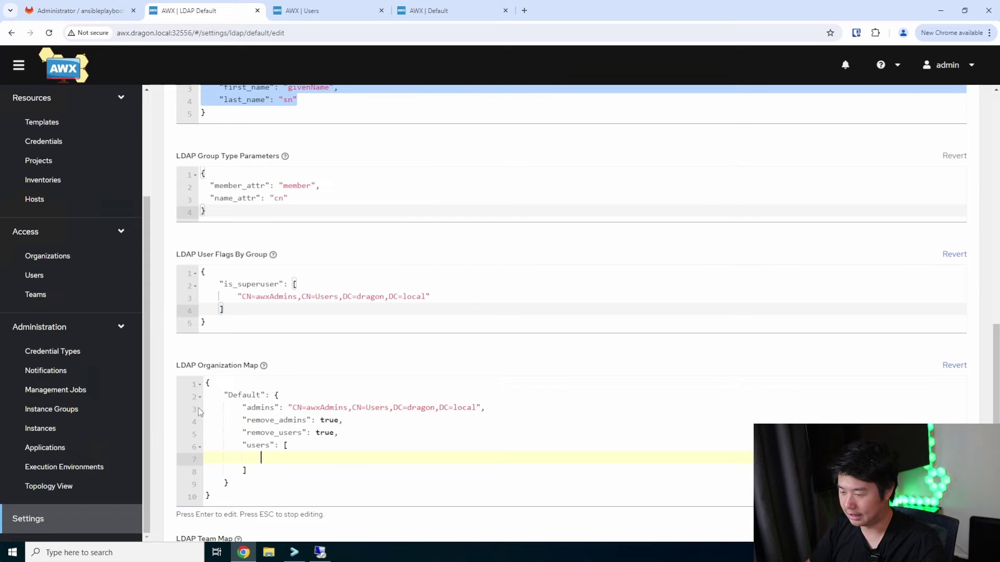
{"action": "left_click", "coordinate": [320, 552]}
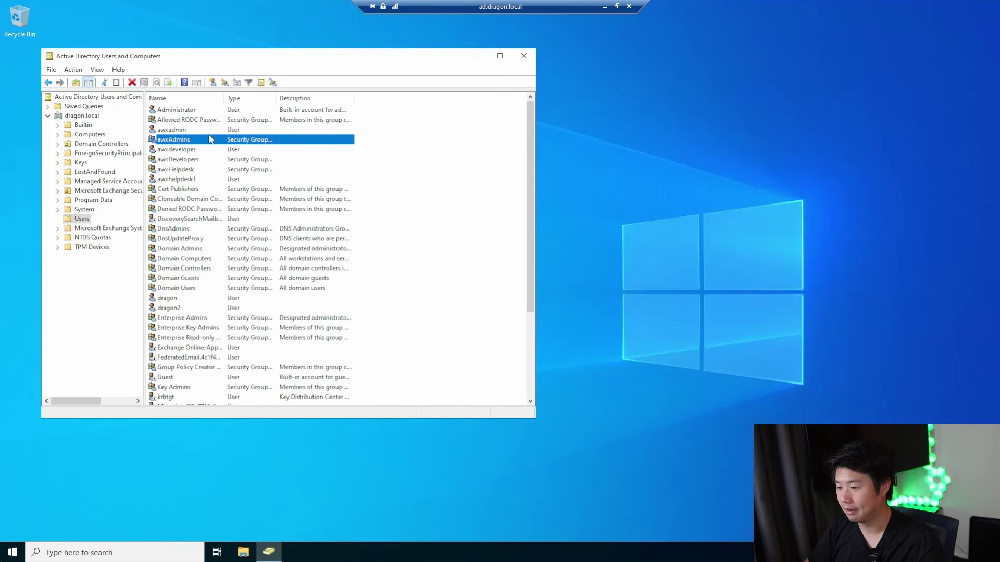
{"action": "left_click", "coordinate": [199, 179]}
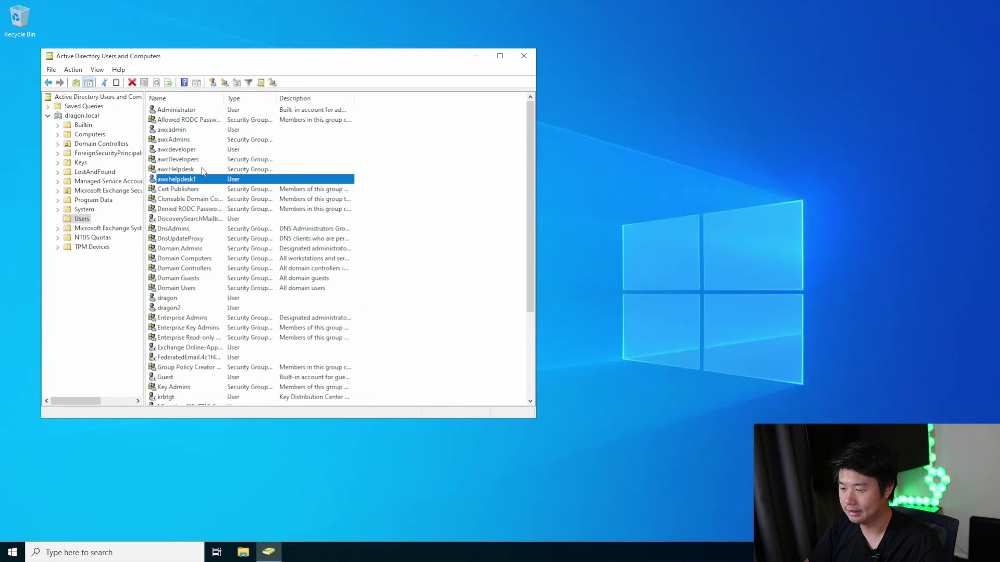
{"action": "left_click", "coordinate": [202, 169]}
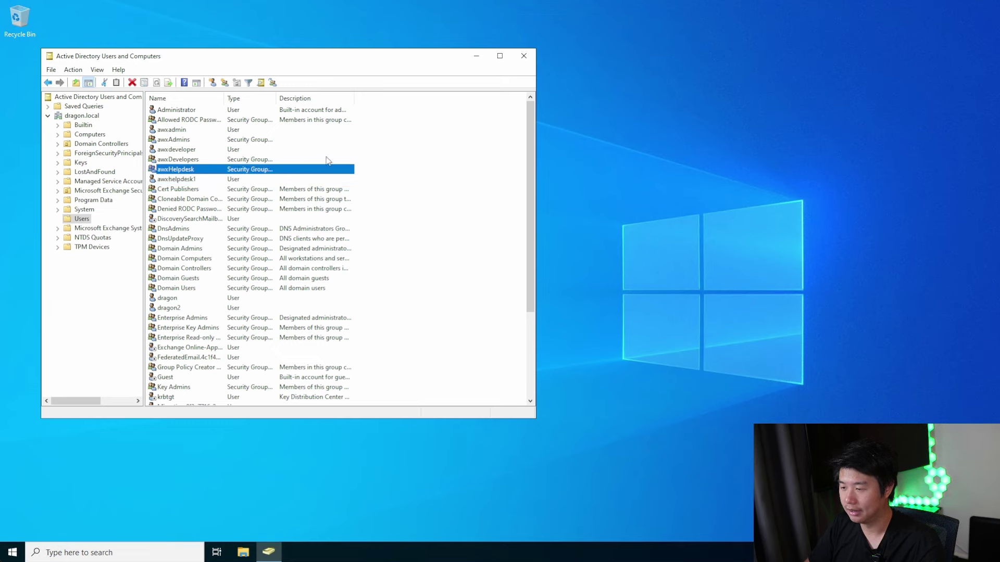
{"action": "left_click", "coordinate": [204, 159]}
{"action": "mouse_move", "coordinate": [574, 5]}
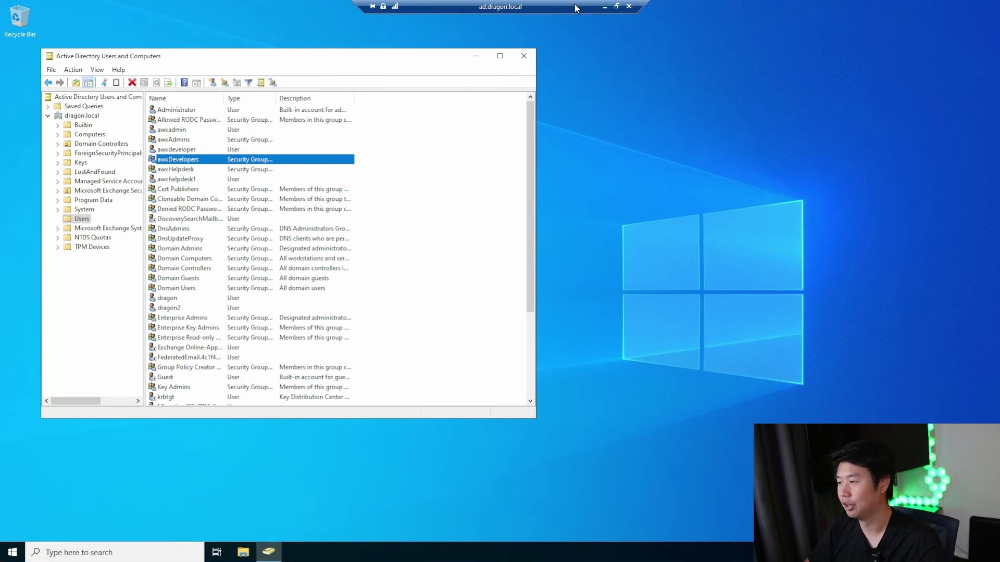
{"action": "left_click", "coordinate": [602, 7]}
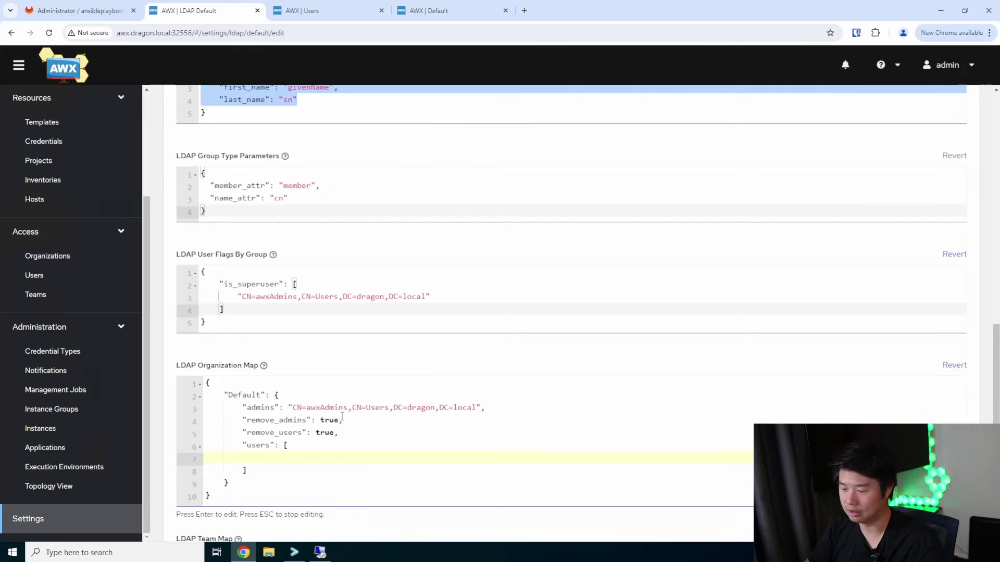
Copy the awxAdmins group DN into the Default users list and rename its group to awxDevelopers
{"action": "left_click_drag", "start_coordinate": [477, 408], "coordinate": [404, 408]}
{"action": "left_click_drag", "start_coordinate": [480, 409], "coordinate": [288, 407]}
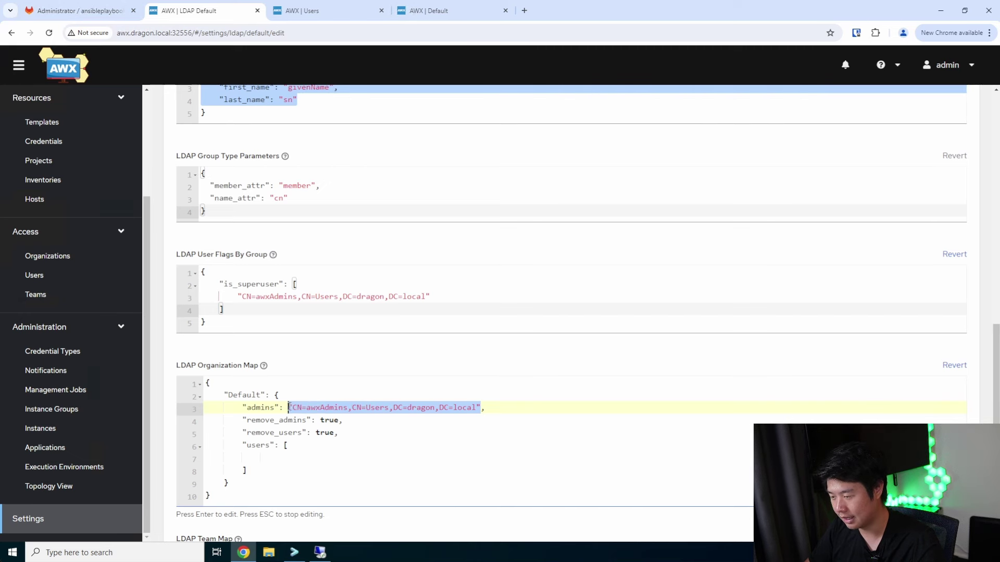
{"action": "key", "text": "ctrl+c"}
{"action": "left_click", "coordinate": [285, 457]}
{"action": "key", "text": "ctrl+v"}
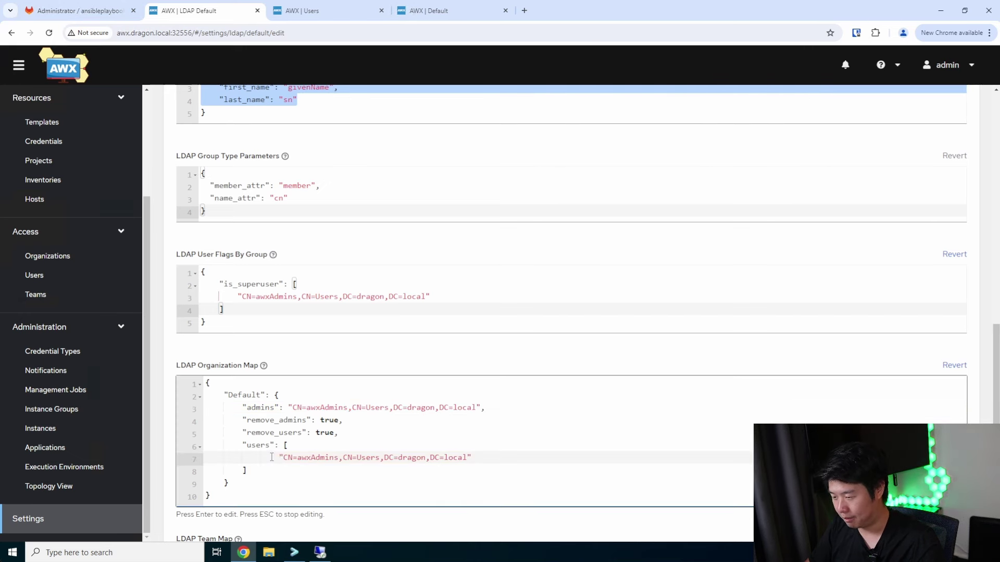
{"action": "key", "text": "BackSpace"}
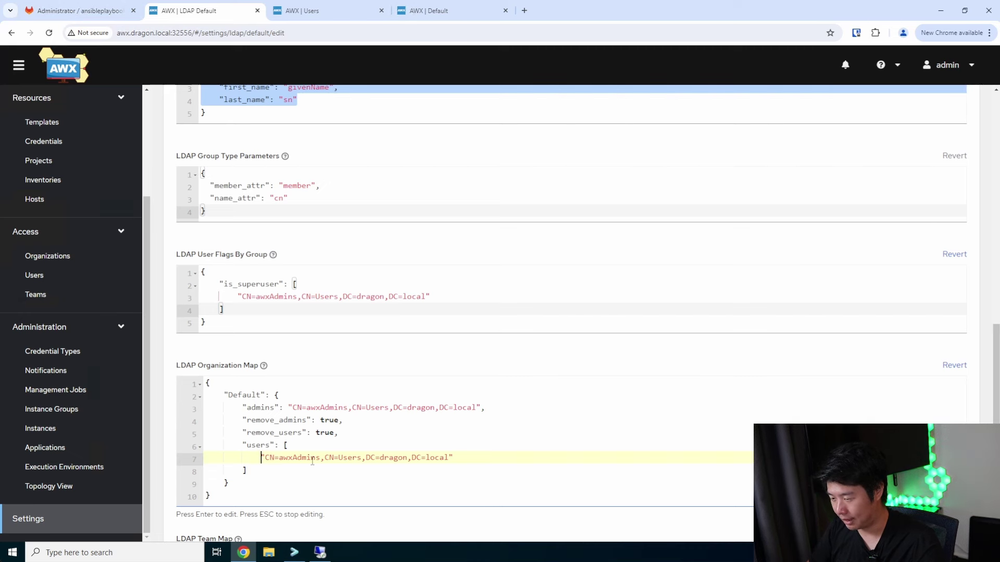
{"action": "double_click", "coordinate": [305, 459]}
{"action": "key", "text": "Right"}
{"action": "key", "text": "BackSpace"}
{"action": "key", "text": "BackSpace"}
{"action": "key", "text": "BackSpace"}
{"action": "key", "text": "BackSpace"}
{"action": "key", "text": "BackSpace"}
{"action": "key", "text": "BackSpace"}
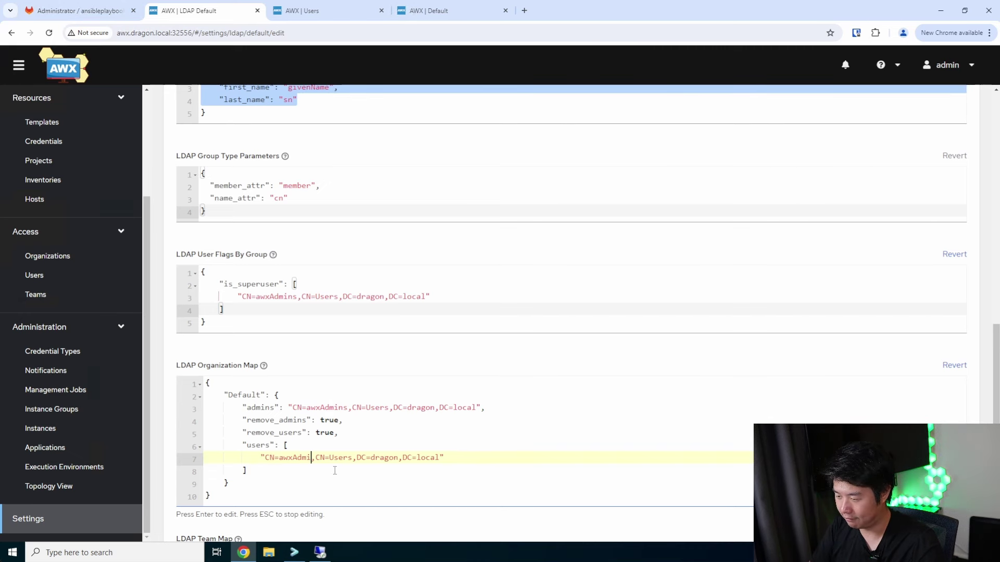
{"action": "type", "text": "Developers"}
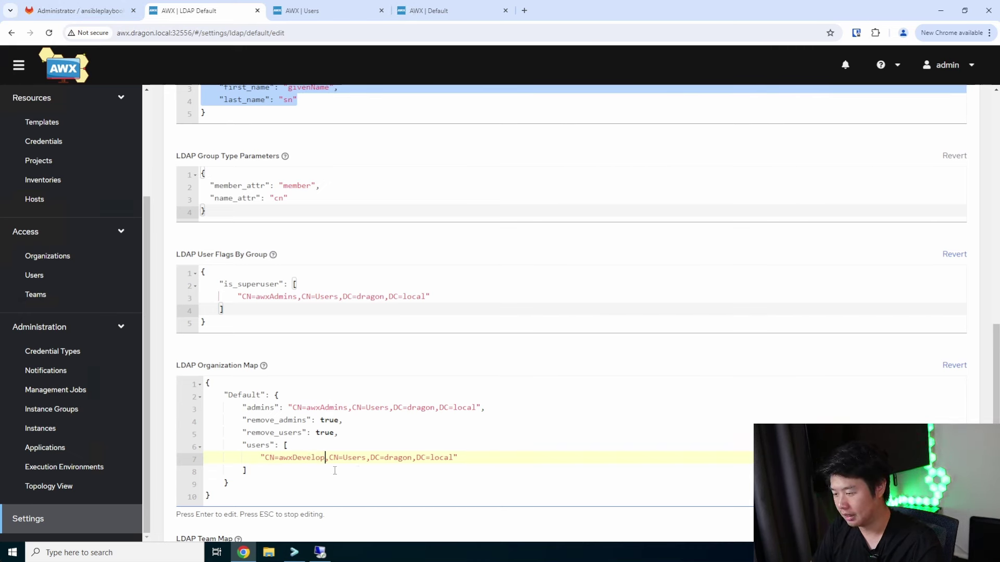
Add a second users entry with the DN changed to CN=awxHelpdesk,CN=Users,DC=dragon,DC=local
{"action": "left_click", "coordinate": [477, 460]}
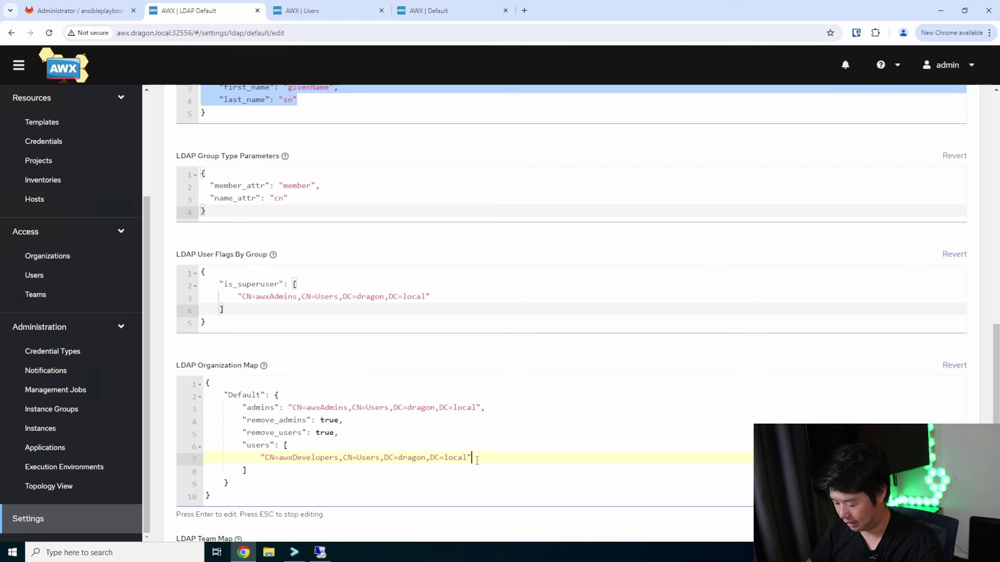
{"action": "type", "text": ","}
{"action": "key", "text": "Return"}
{"action": "key", "text": "ctrl+v"}
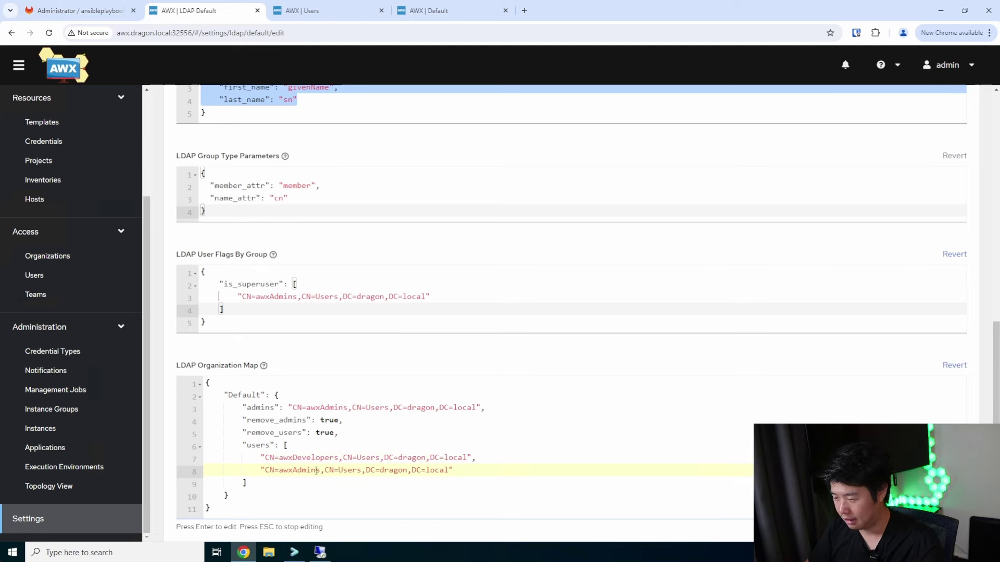
{"action": "left_click", "coordinate": [319, 471]}
{"action": "key", "text": "BackSpace"}
{"action": "key", "text": "BackSpace"}
{"action": "key", "text": "BackSpace"}
{"action": "key", "text": "BackSpace"}
{"action": "key", "text": "BackSpace"}
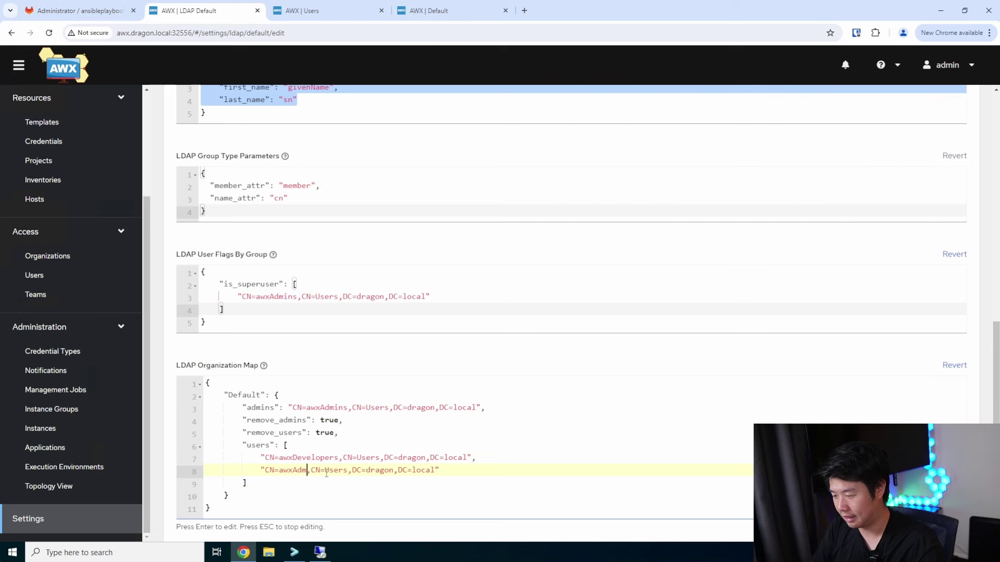
{"action": "key", "text": "BackSpace"}
{"action": "type", "text": "Helpde"}
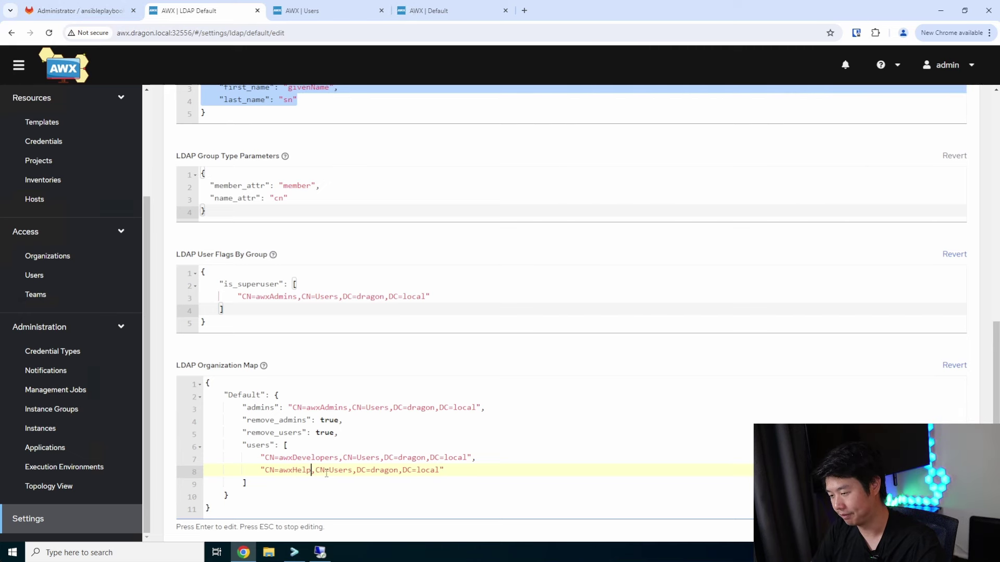
{"action": "type", "text": "sk"}
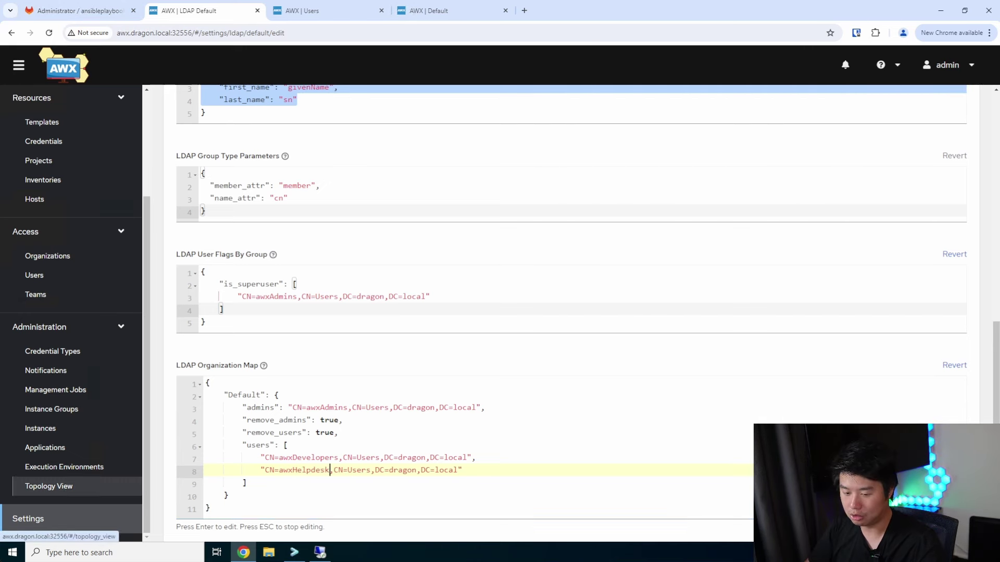
{"action": "scroll", "coordinate": [343, 422], "scroll_direction": "down", "scroll_amount": 2}
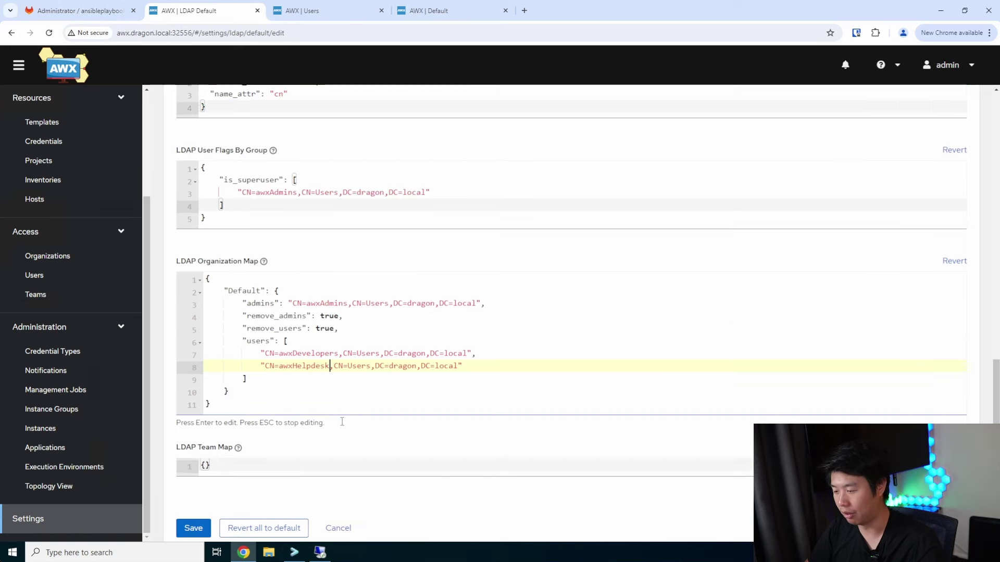
Add an empty "AWX Admins" object block to the LDAP Team Map
{"action": "left_click", "coordinate": [206, 465]}
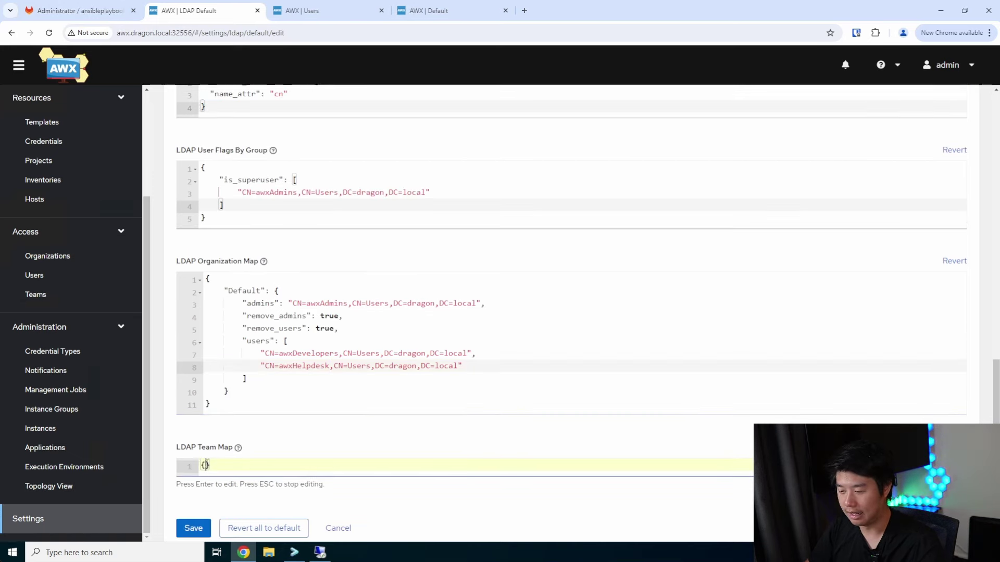
{"action": "key", "text": "Return"}
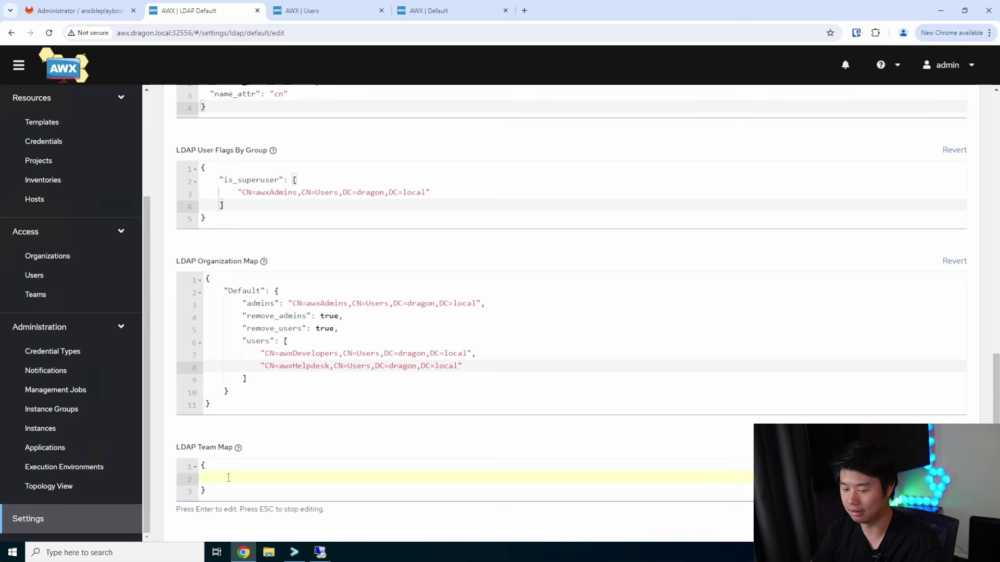
{"action": "type", "text": "AWX"}
{"action": "key", "text": "BackSpace"}
{"action": "key", "text": "BackSpace"}
{"action": "key", "text": "BackSpace"}
{"action": "type", "text": "\""}
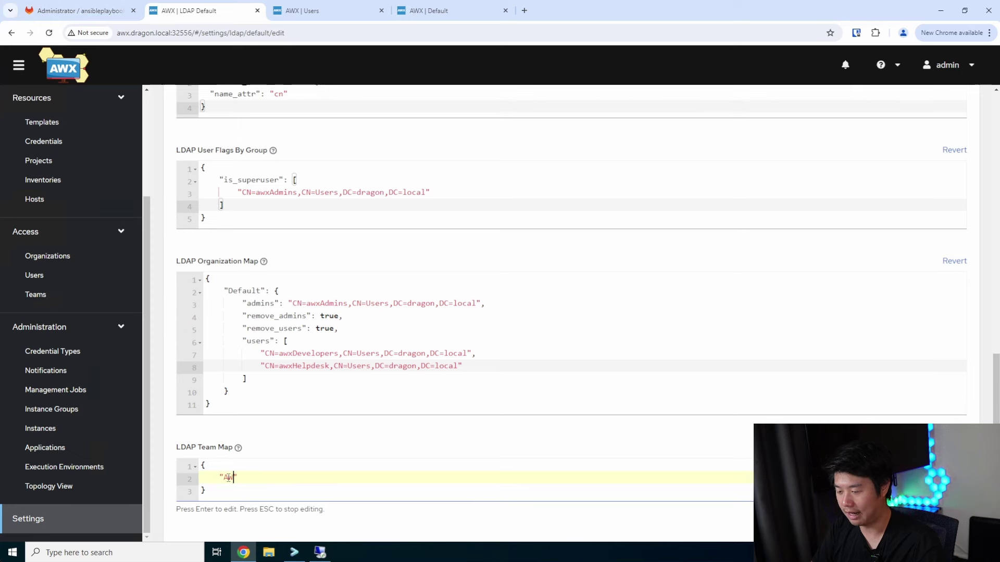
{"action": "type", "text": "AWX Admins\" "}
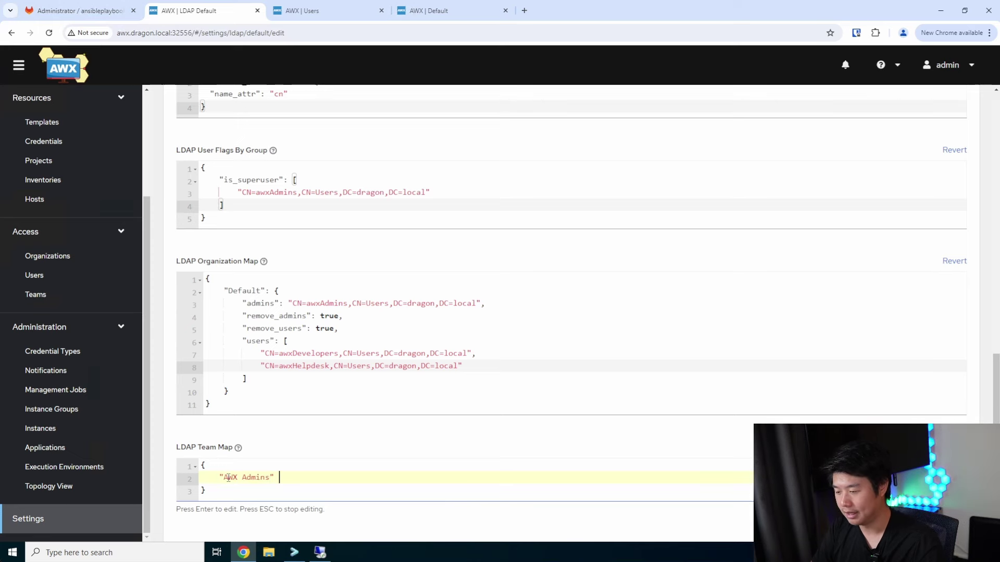
{"action": "type", "text": " {"}
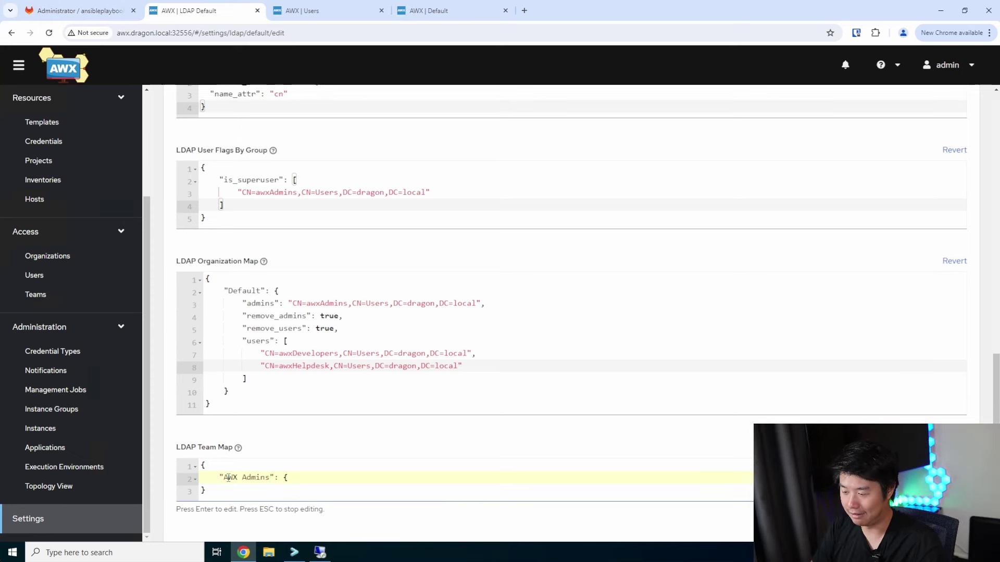
{"action": "key", "text": "Return"}
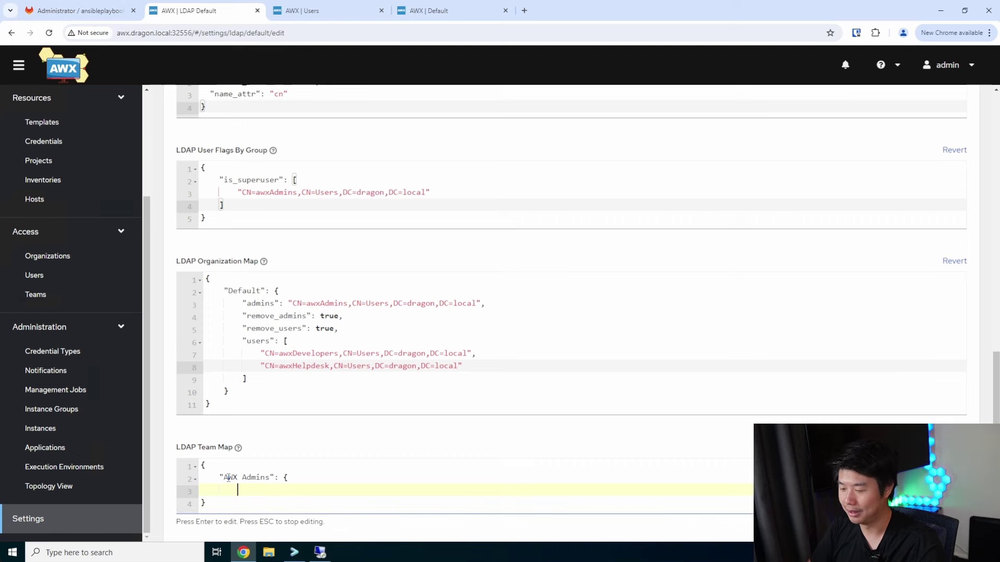
{"action": "key", "text": "Return"}
{"action": "type", "text": "}"}
{"action": "key", "text": "Up"}
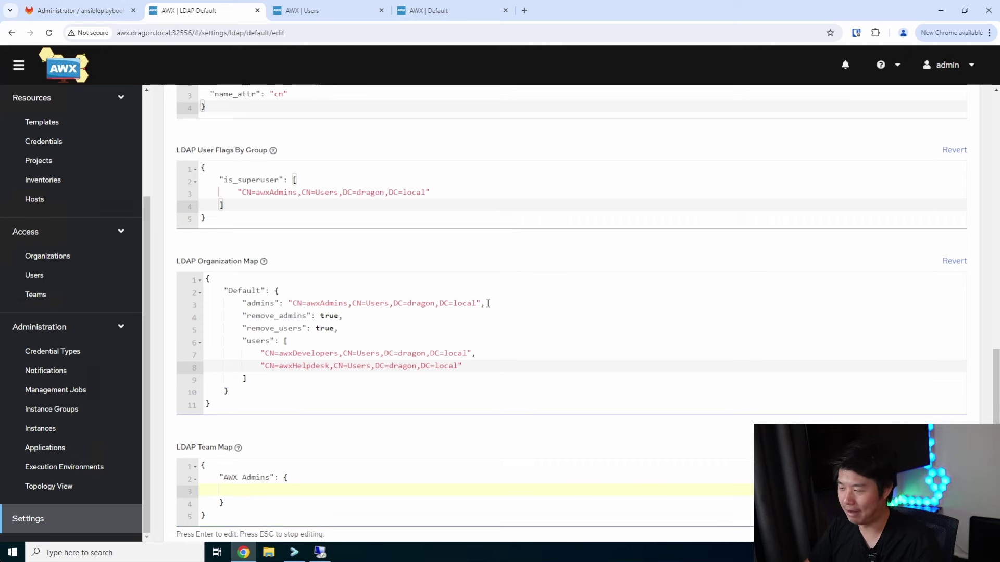
Give AWX Admins a "users" key set to the copied awxAdmins group DN
{"action": "left_click_drag", "start_coordinate": [480, 303], "coordinate": [287, 304]}
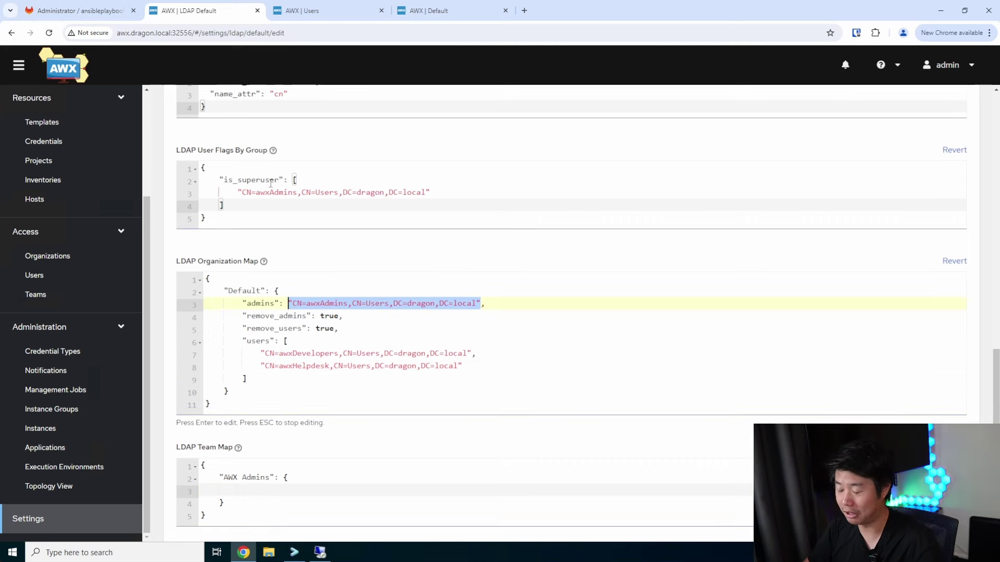
{"action": "key", "text": "ctrl+c"}
{"action": "left_click", "coordinate": [248, 490]}
{"action": "key", "text": "ctrl+v"}
{"action": "left_click", "coordinate": [249, 490]}
{"action": "key", "text": "BackSpace"}
{"action": "key", "text": "BackSpace"}
{"action": "key", "text": "BackSpace"}
{"action": "left_click", "coordinate": [467, 490]}
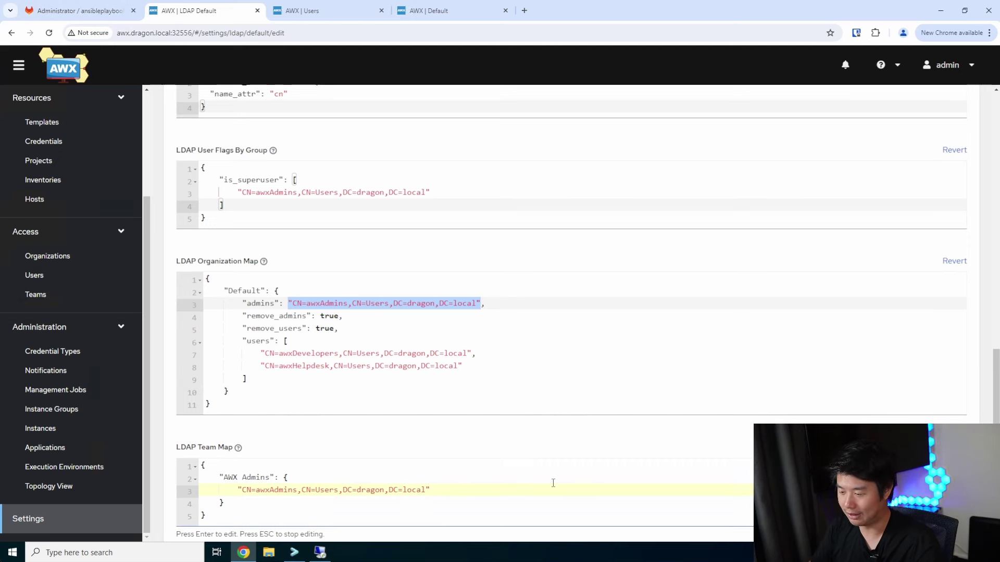
{"action": "left_click", "coordinate": [238, 490]}
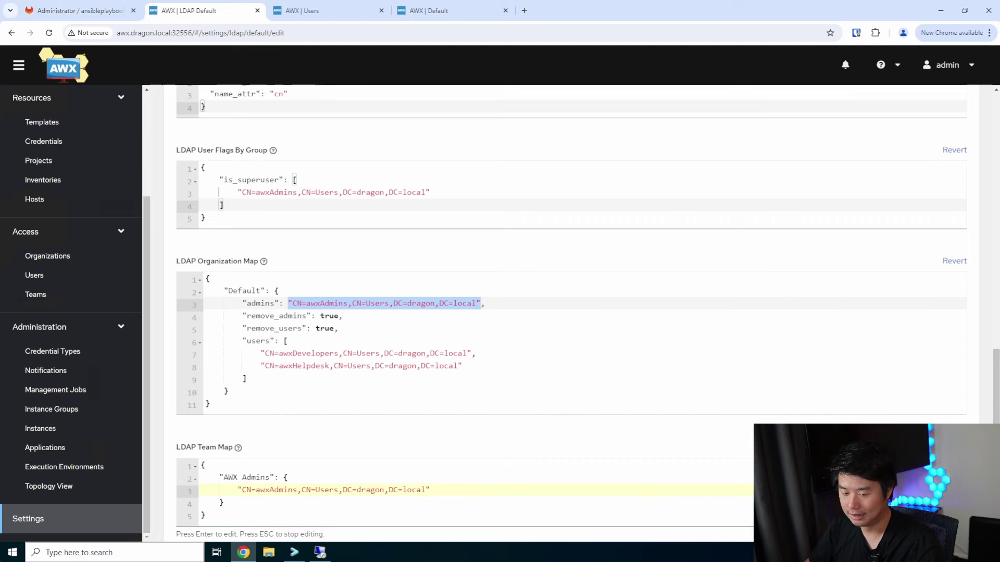
{"action": "type", "text": "user"}
{"action": "key", "text": "BackSpace"}
{"action": "key", "text": "BackSpace"}
{"action": "key", "text": "BackSpace"}
{"action": "key", "text": "BackSpace"}
{"action": "type", "text": "\"users\":"}
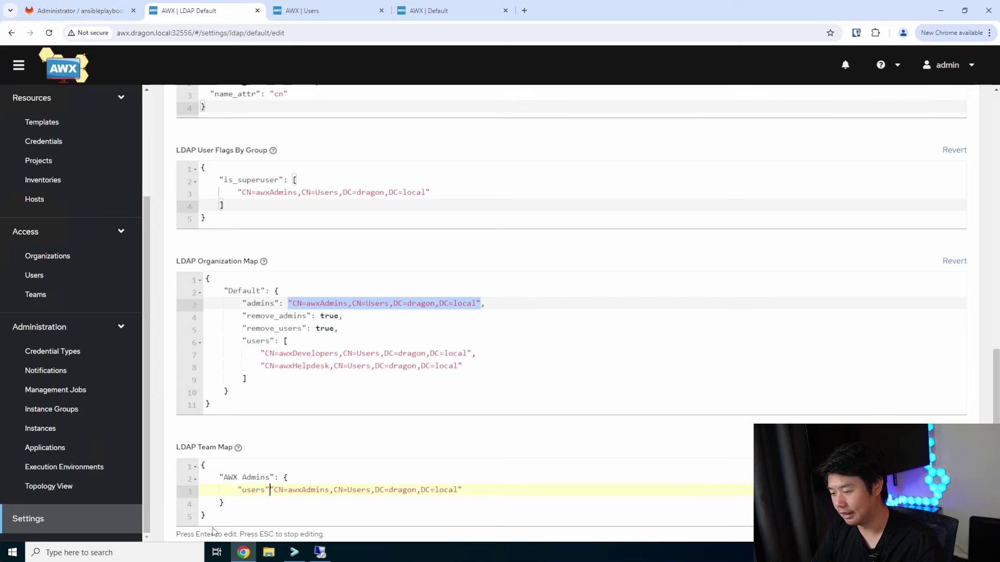
{"action": "left_click", "coordinate": [481, 490]}
Add "remove": true and "organization": "Default" to the AWX Admins team entry
{"action": "key", "text": "Return"}
{"action": "type", "text": "remo"}
{"action": "key", "text": "BackSpace"}
{"action": "key", "text": "BackSpace"}
{"action": "key", "text": "BackSpace"}
{"action": "key", "text": "BackSpace"}
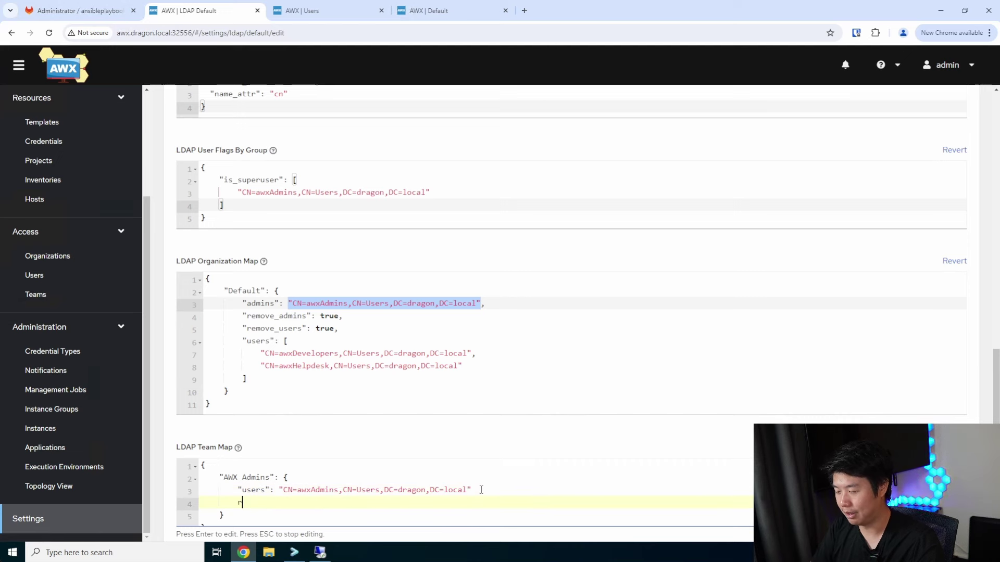
{"action": "type", "text": "\"remove\""}
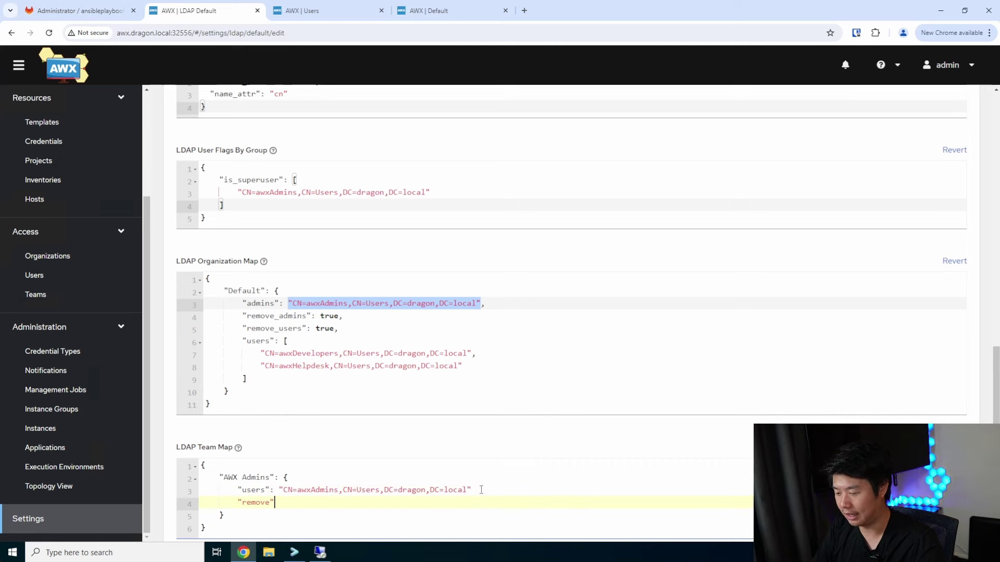
{"action": "type", "text": ": true,"}
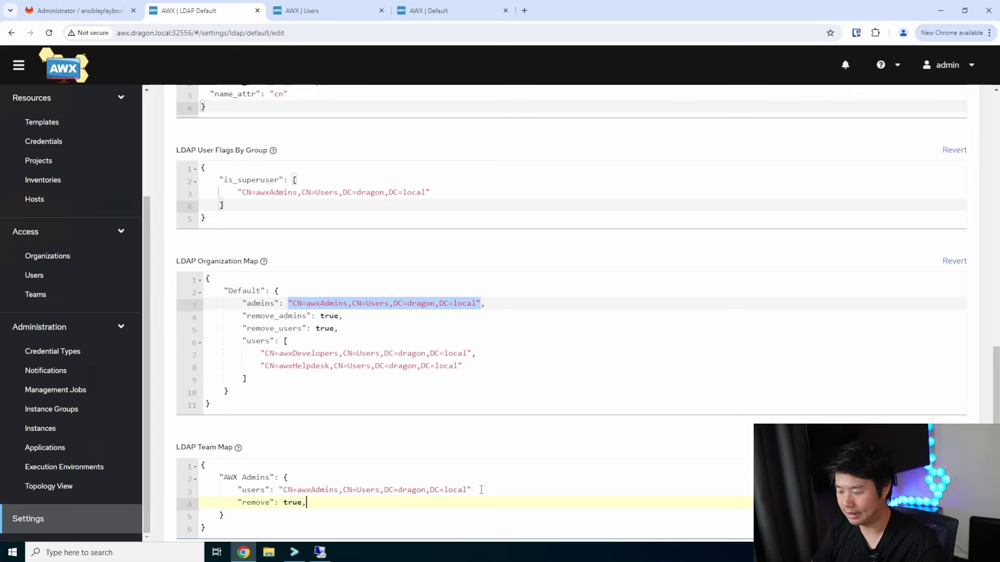
{"action": "key", "text": "Return"}
{"action": "type", "text": "organization:"}
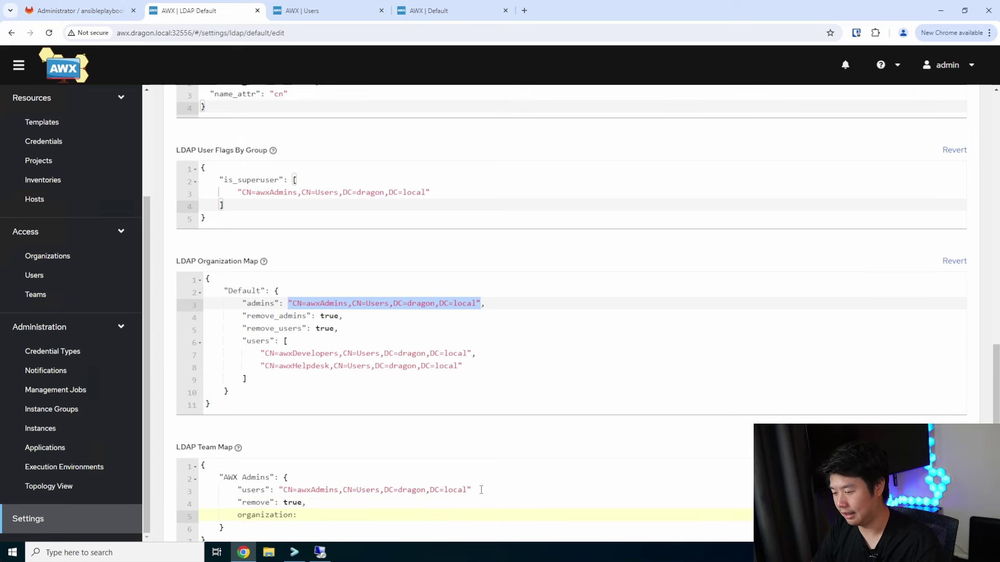
{"action": "type", "text": " \"Default\""}
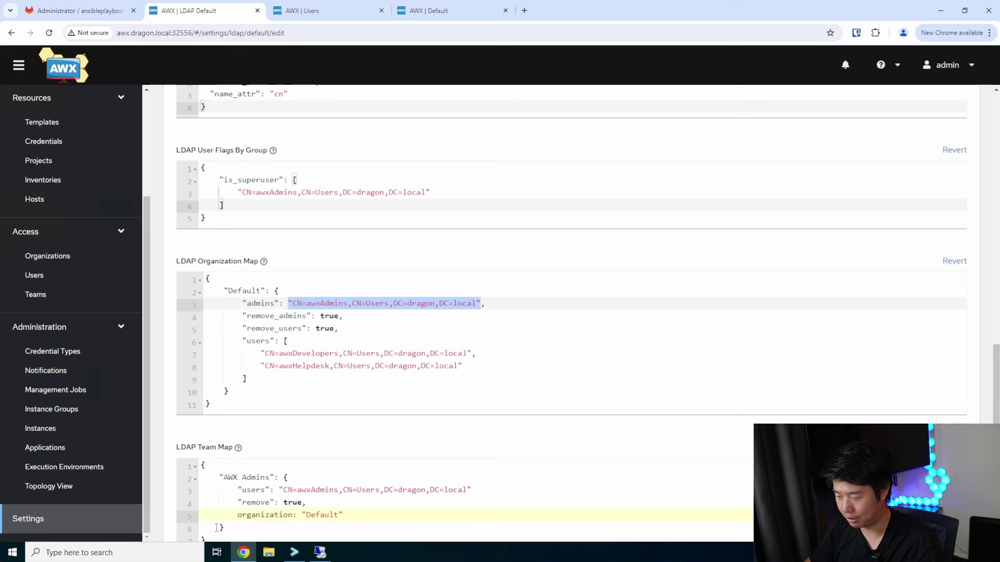
{"action": "key", "text": "Home"}
{"action": "type", "text": "\""}
{"action": "left_click", "coordinate": [299, 515]}
{"action": "type", "text": "\""}
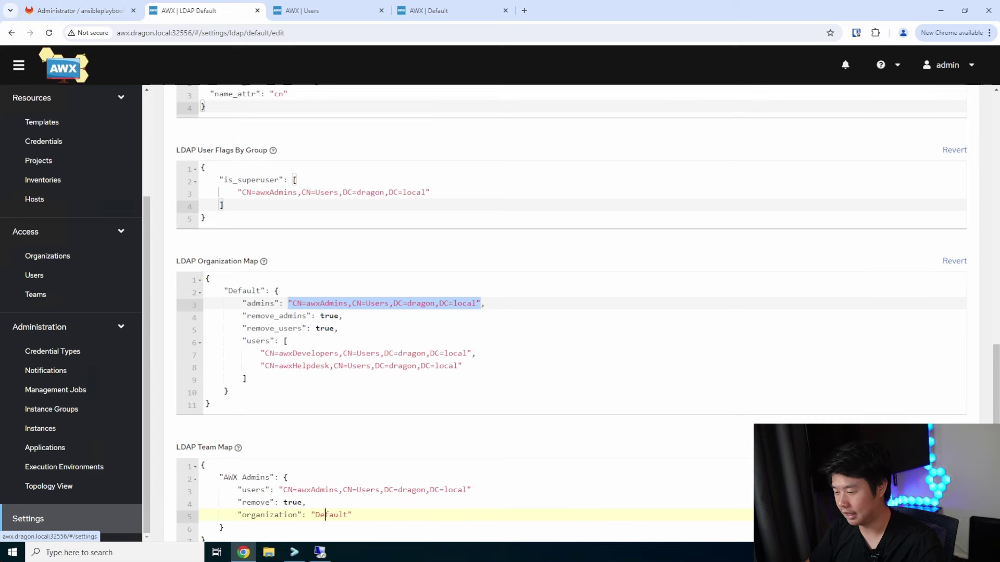
{"action": "left_click", "coordinate": [279, 529]}
Start a new "AWX Helpdesk" team block after the AWX Admins entry
{"action": "type", "text": ","}
{"action": "key", "text": "Return"}
{"action": "scroll", "coordinate": [254, 505], "scroll_direction": "down", "scroll_amount": 1}
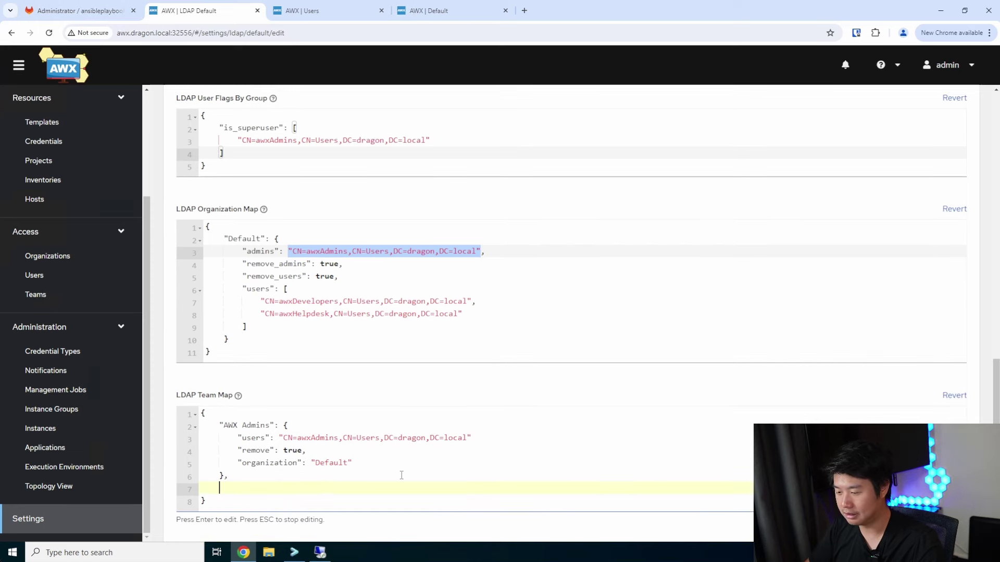
{"action": "type", "text": "AWX "}
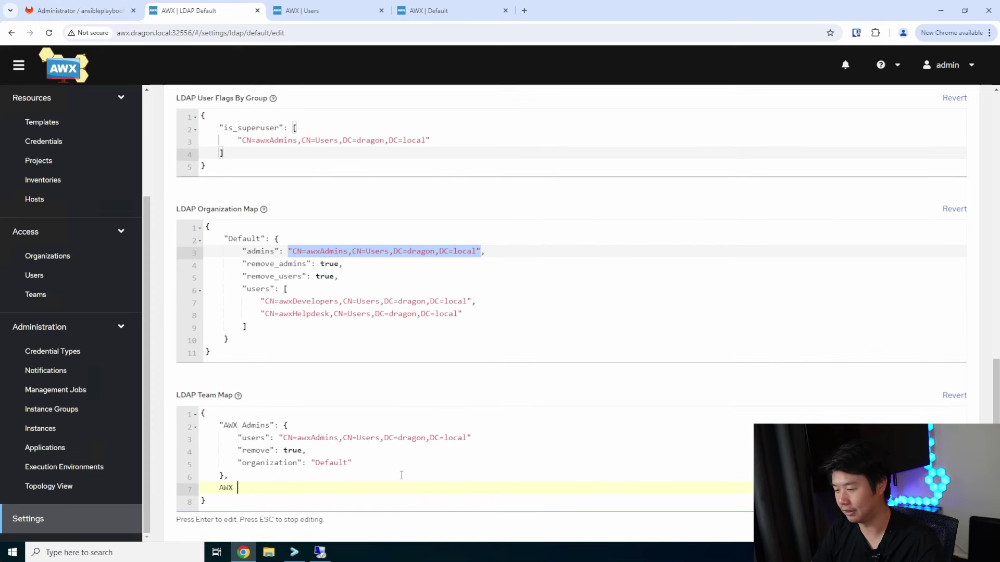
{"action": "type", "text": "Helpdesk"}
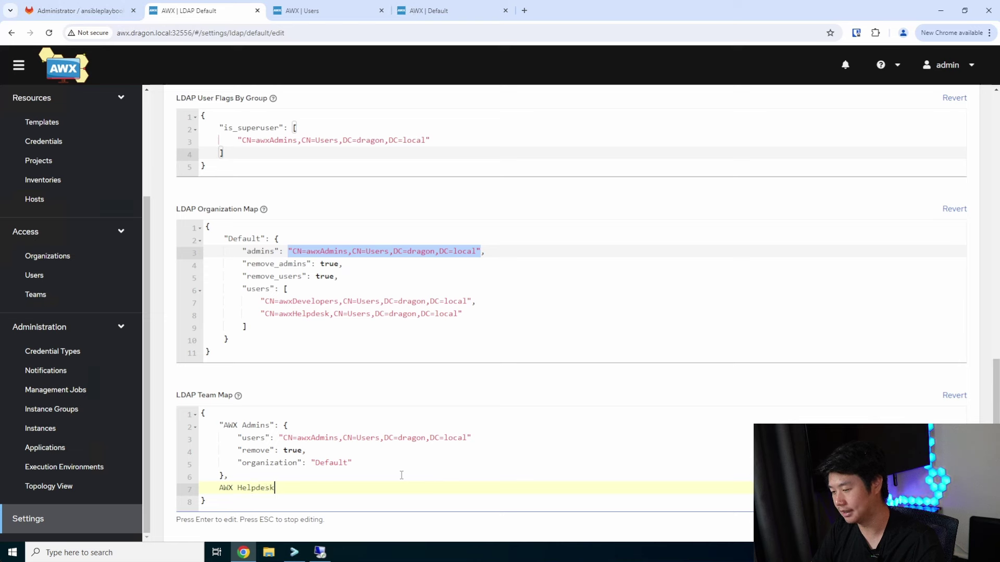
{"action": "left_click", "coordinate": [217, 487]}
{"action": "type", "text": "\""}
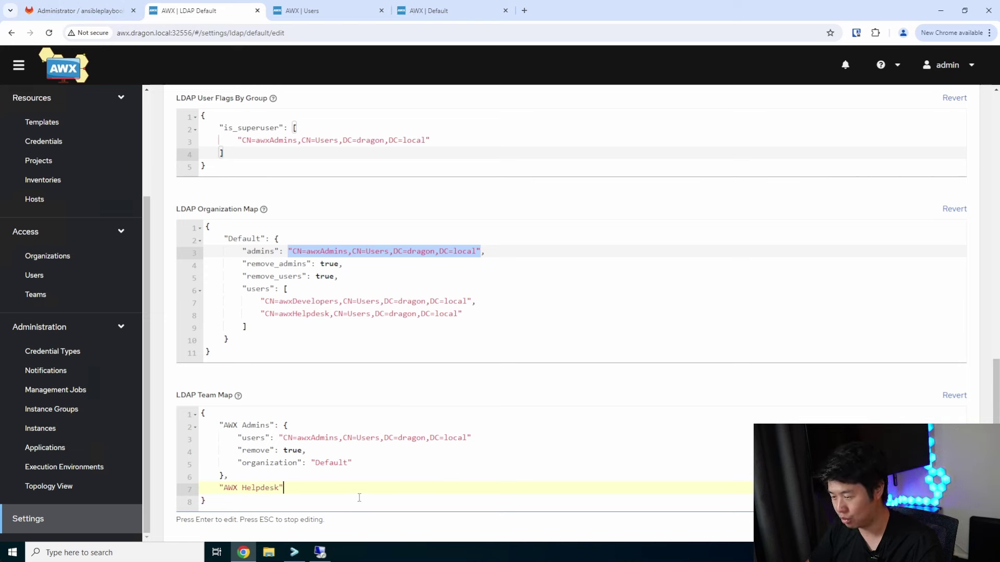
{"action": "type", "text": "{"}
{"action": "key", "text": "Return"}
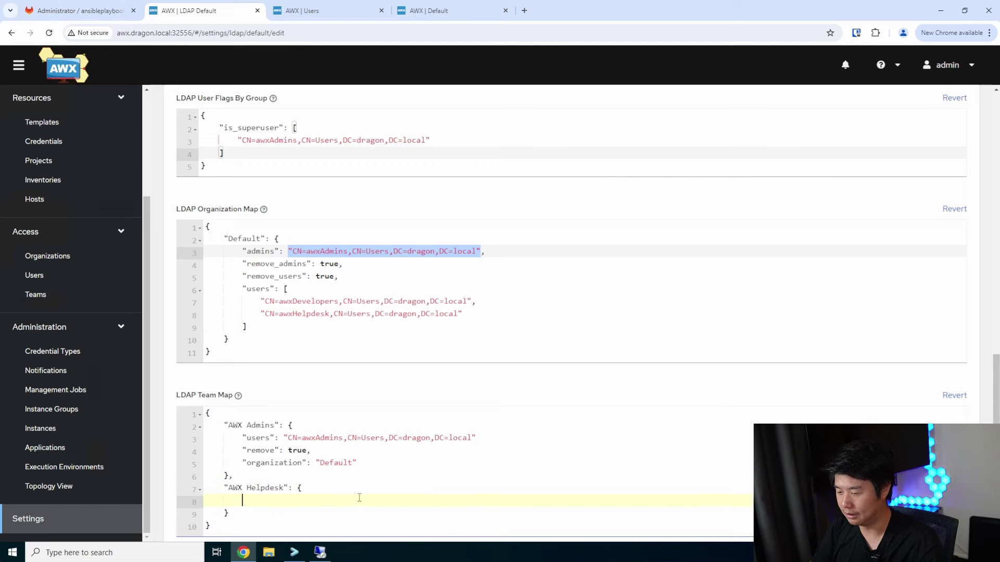
Copy the AWX Admins settings into AWX Helpdesk, changing the group to awxHelpdesk
{"action": "left_click_drag", "start_coordinate": [357, 463], "coordinate": [242, 438]}
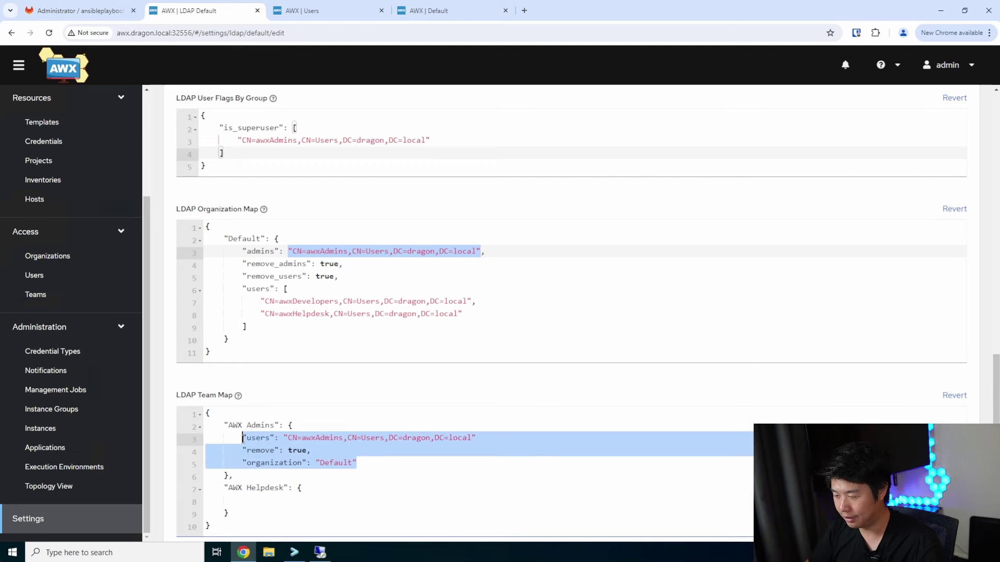
{"action": "key", "text": "ctrl+c"}
{"action": "left_click", "coordinate": [259, 501]}
{"action": "key", "text": "ctrl+v"}
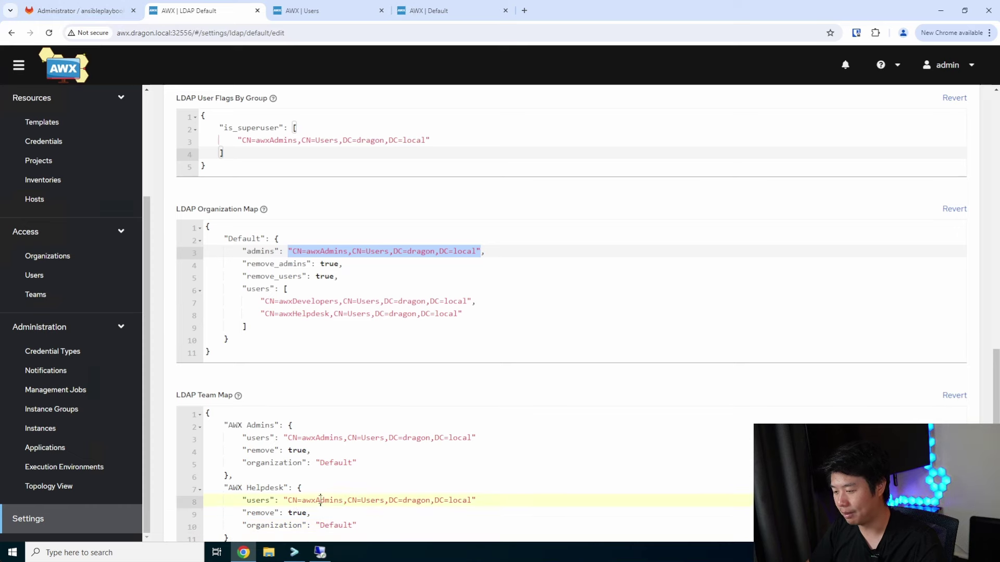
{"action": "double_click", "coordinate": [322, 500]}
{"action": "type", "text": "awxHelp"}
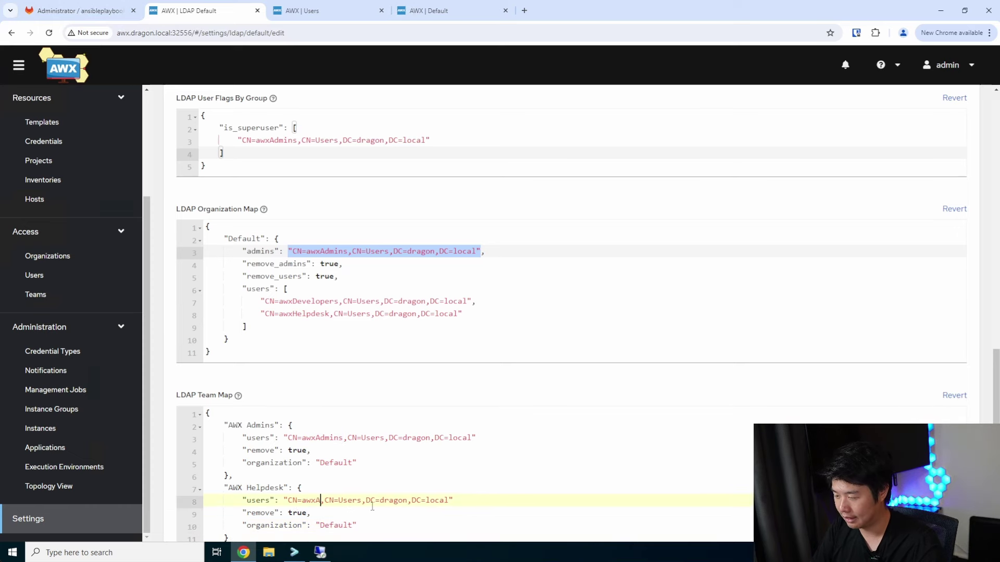
{"action": "type", "text": "desk"}
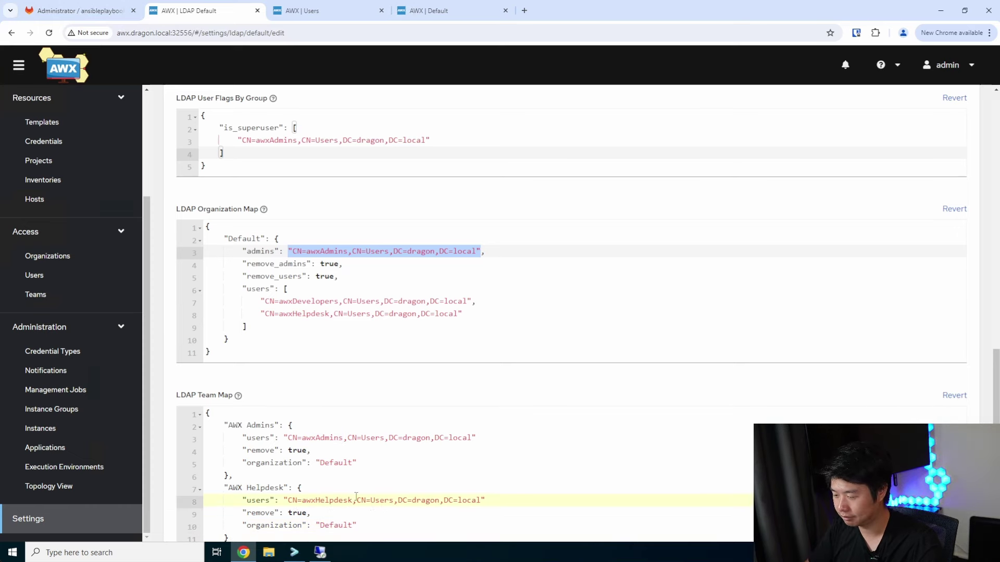
{"action": "scroll", "coordinate": [355, 496], "scroll_direction": "down", "scroll_amount": 1}
Duplicate the Helpdesk block as "AWX Developers" with group CN awxDevelopers
{"action": "left_click_drag", "start_coordinate": [229, 484], "coordinate": [225, 435]}
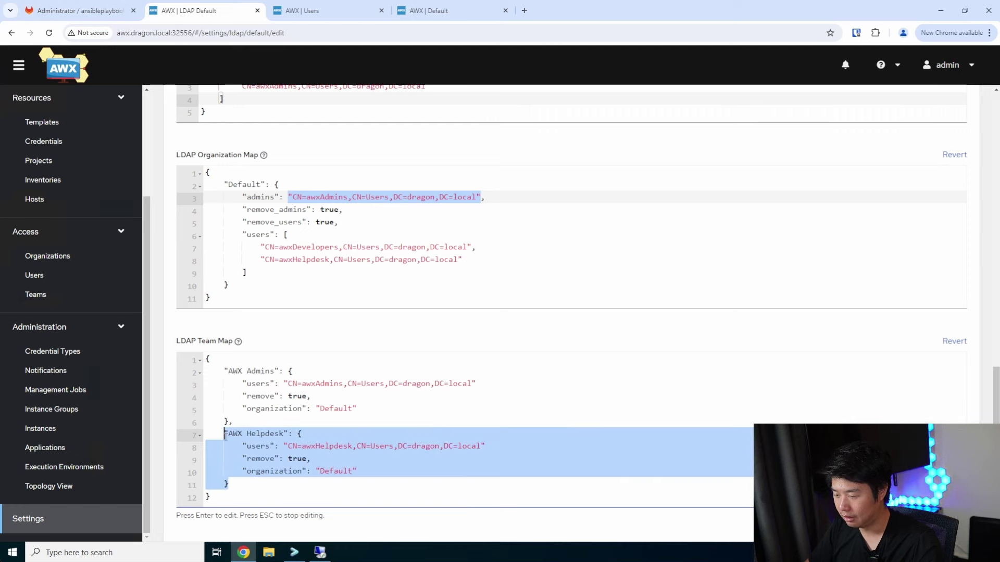
{"action": "key", "text": "ctrl+c"}
{"action": "left_click", "coordinate": [251, 484]}
{"action": "type", "text": ","}
{"action": "key", "text": "Return"}
{"action": "key", "text": "ctrl+v"}
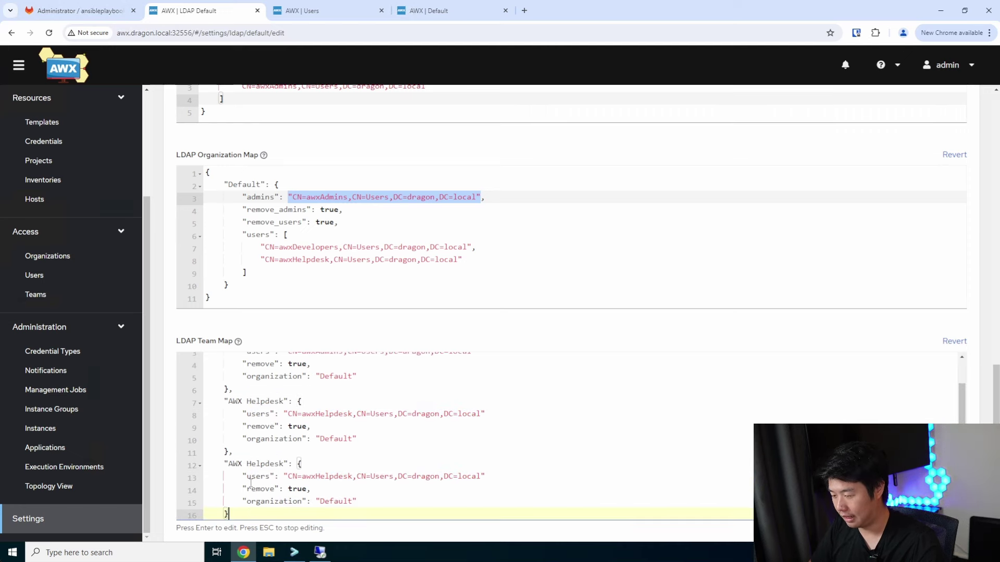
{"action": "double_click", "coordinate": [278, 495]}
{"action": "type", "text": "Developers"}
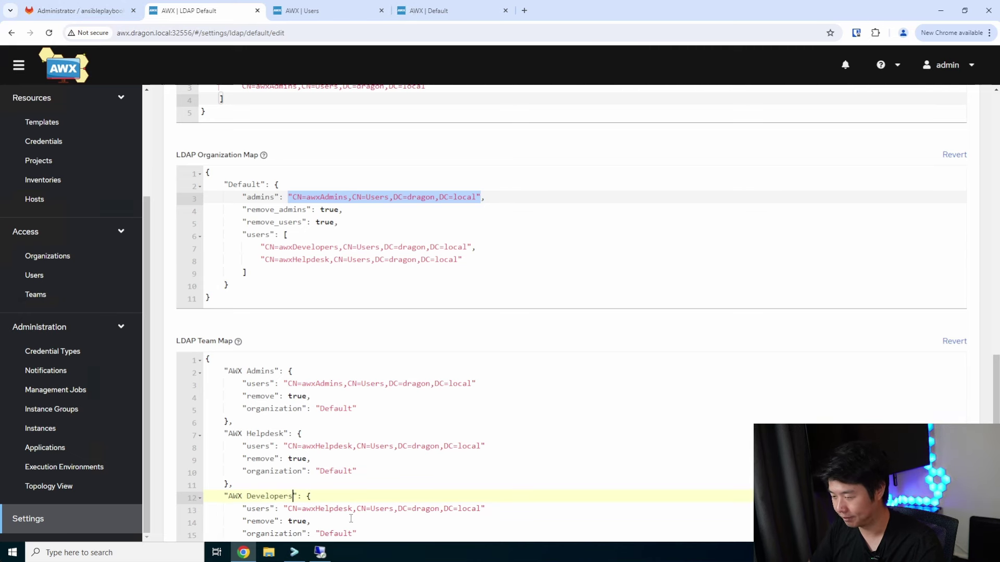
{"action": "left_click", "coordinate": [352, 508]}
{"action": "key", "text": "BackSpace"}
{"action": "key", "text": "BackSpace"}
{"action": "key", "text": "BackSpace"}
{"action": "key", "text": "BackSpace"}
{"action": "key", "text": "BackSpace"}
{"action": "key", "text": "BackSpace"}
{"action": "key", "text": "BackSpace"}
{"action": "key", "text": "BackSpace"}
{"action": "type", "text": "D"}
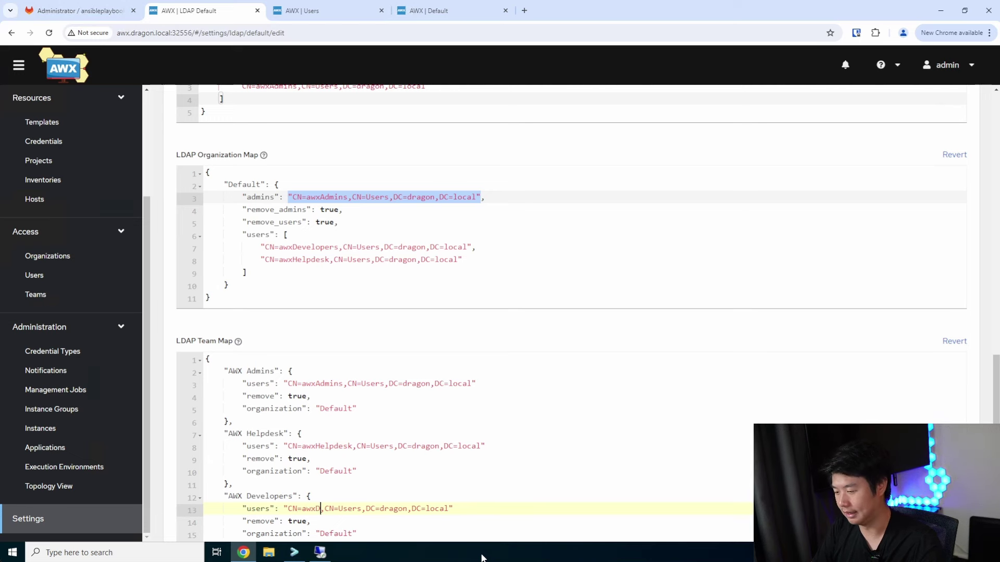
{"action": "type", "text": "evelopers"}
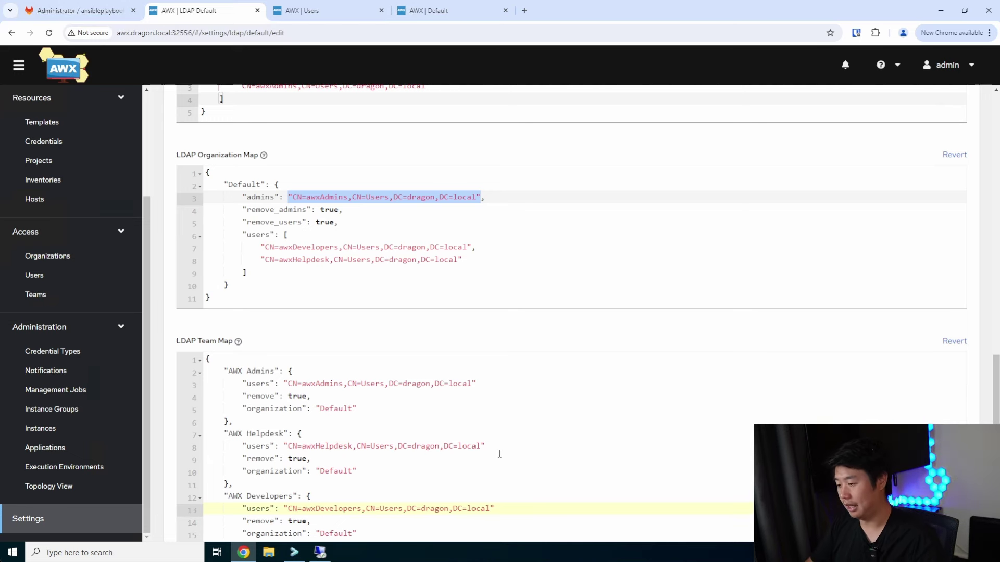
Save the LDAP settings, read the 'Expected a dictionary of items' error, and inspect the AWX Developers block
{"action": "left_click", "coordinate": [438, 214]}
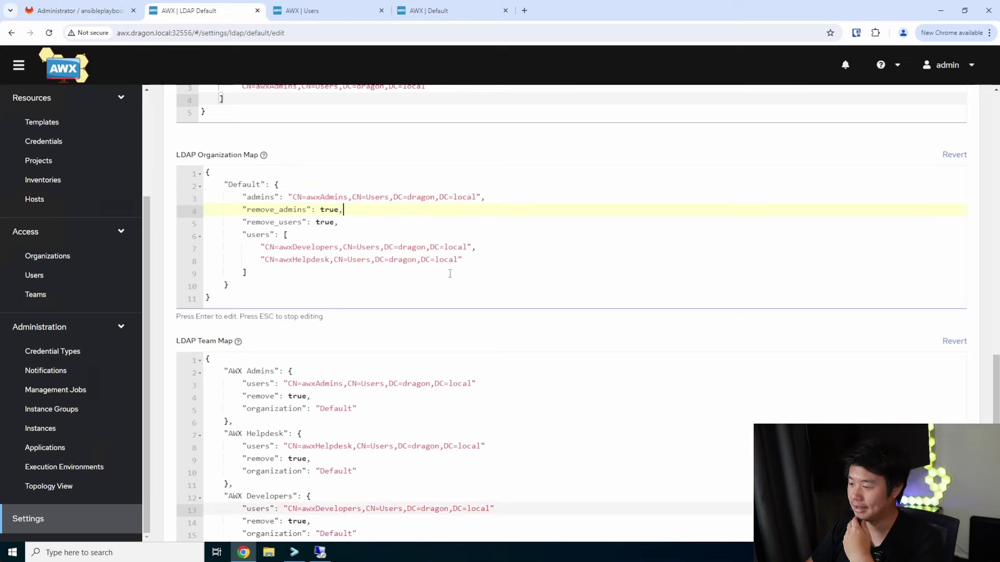
{"action": "scroll", "coordinate": [453, 268], "scroll_direction": "up", "scroll_amount": 15}
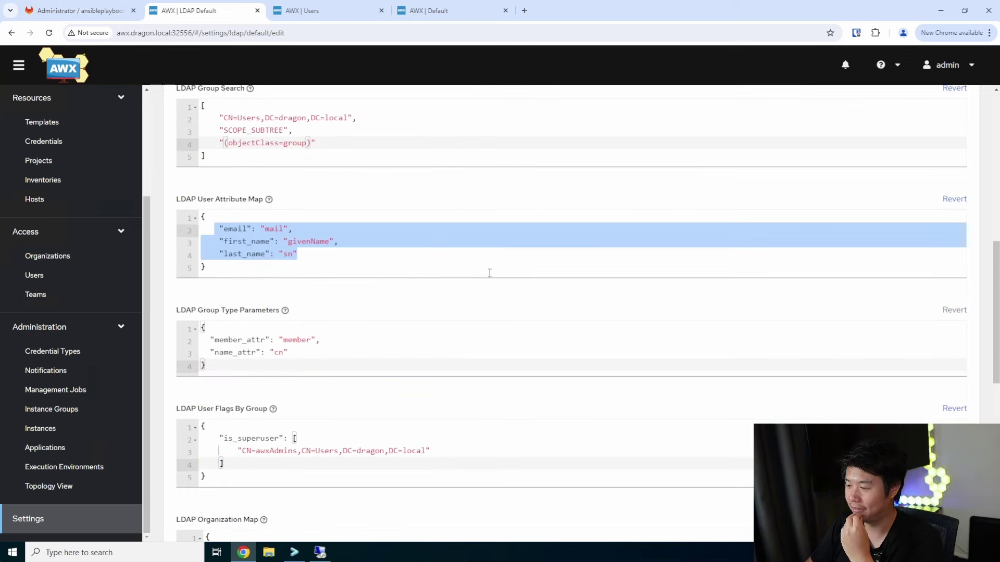
{"action": "scroll", "coordinate": [488, 273], "scroll_direction": "up", "scroll_amount": 2}
{"action": "scroll", "coordinate": [489, 275], "scroll_direction": "down", "scroll_amount": 20}
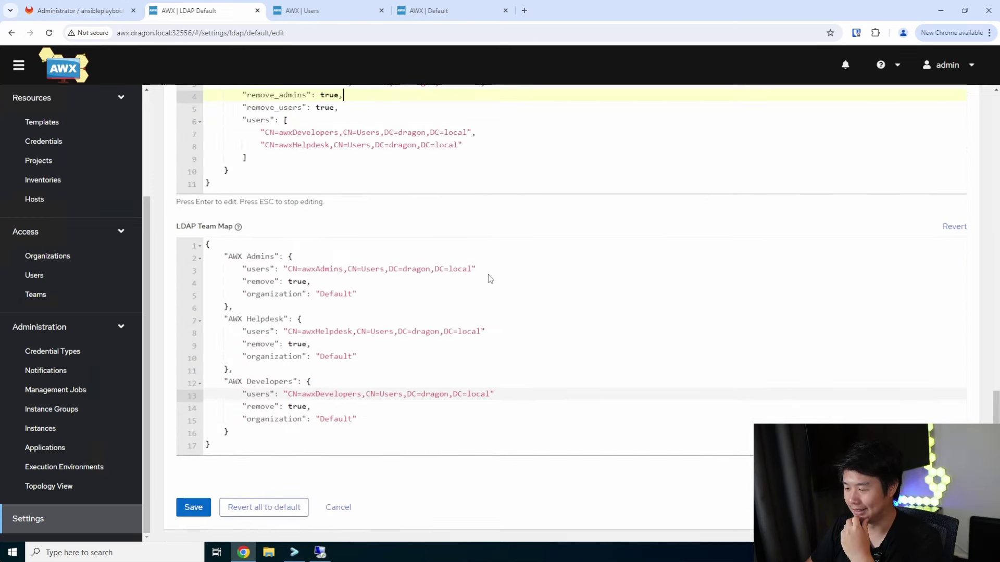
{"action": "left_click", "coordinate": [192, 507]}
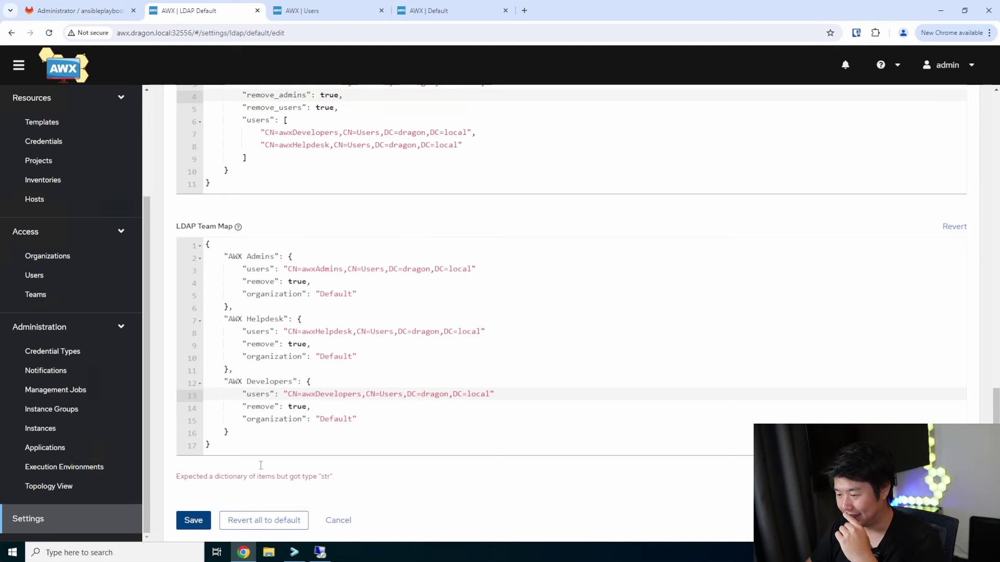
{"action": "double_click", "coordinate": [231, 477]}
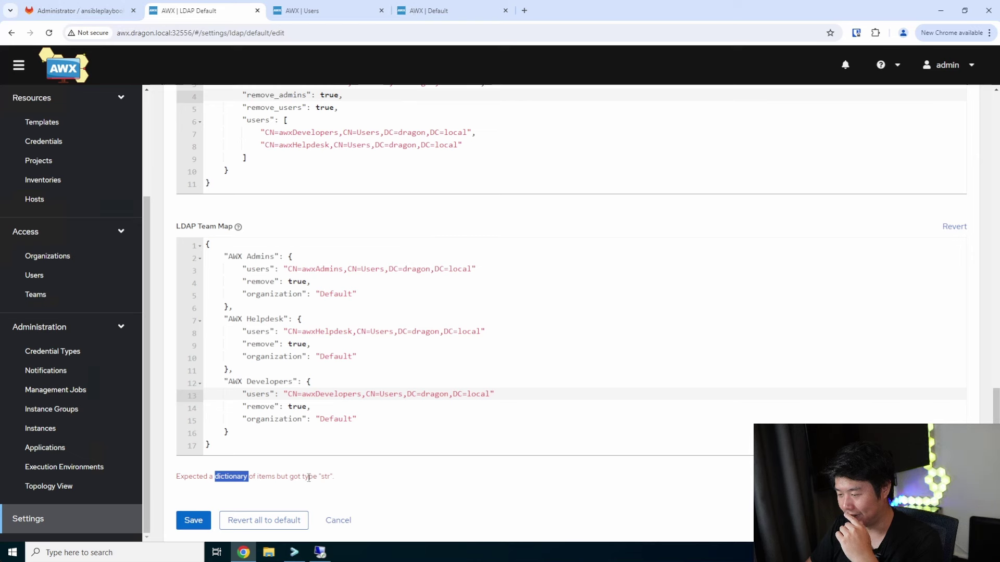
{"action": "left_click_drag", "start_coordinate": [338, 478], "coordinate": [285, 477]}
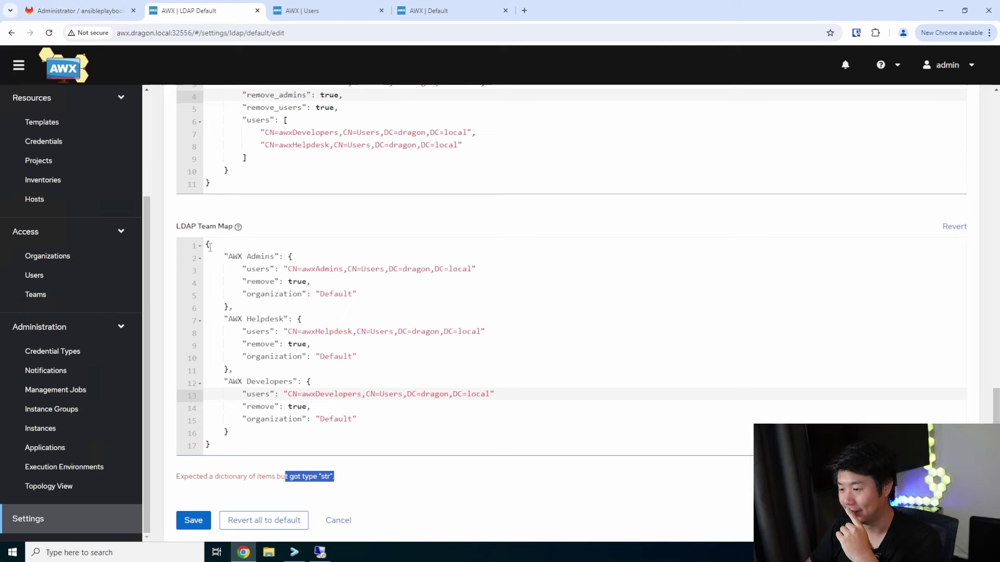
{"action": "left_click_drag", "start_coordinate": [229, 433], "coordinate": [234, 381]}
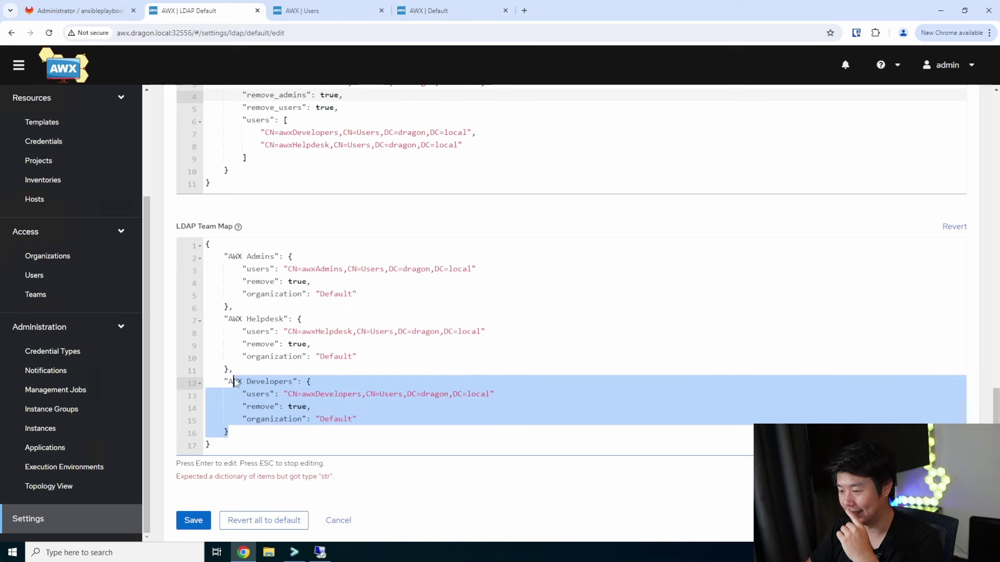
{"action": "left_click", "coordinate": [380, 395]}
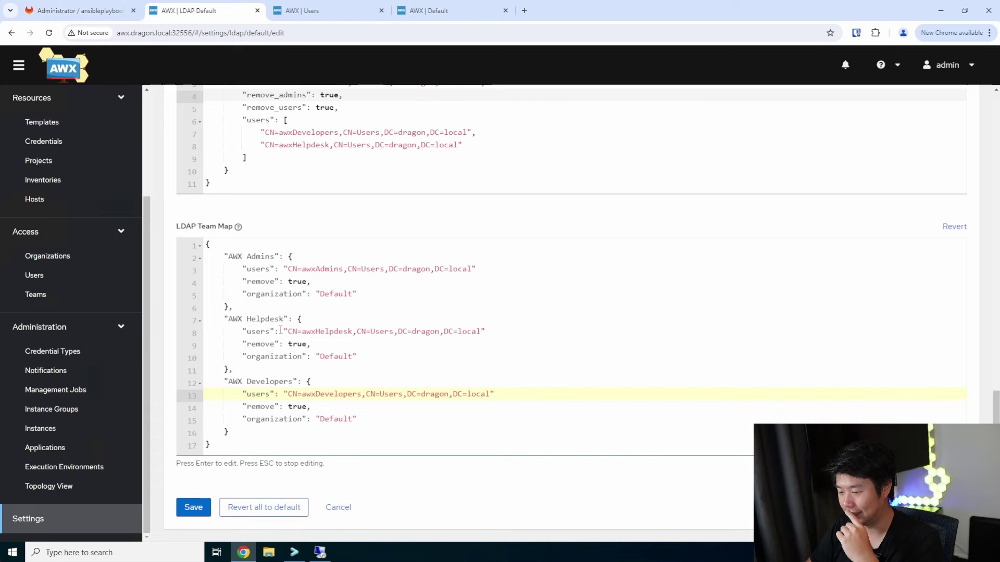
Review the awxDevelopers and awxHelpdesk entries in the Organization Map users list
{"action": "scroll", "coordinate": [334, 343], "scroll_direction": "up", "scroll_amount": 3}
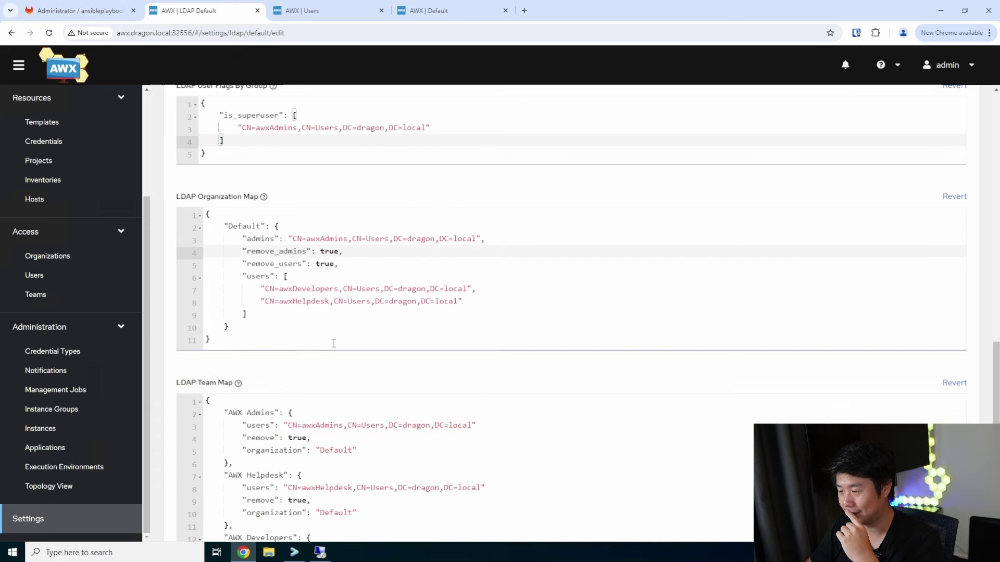
{"action": "left_click", "coordinate": [279, 314]}
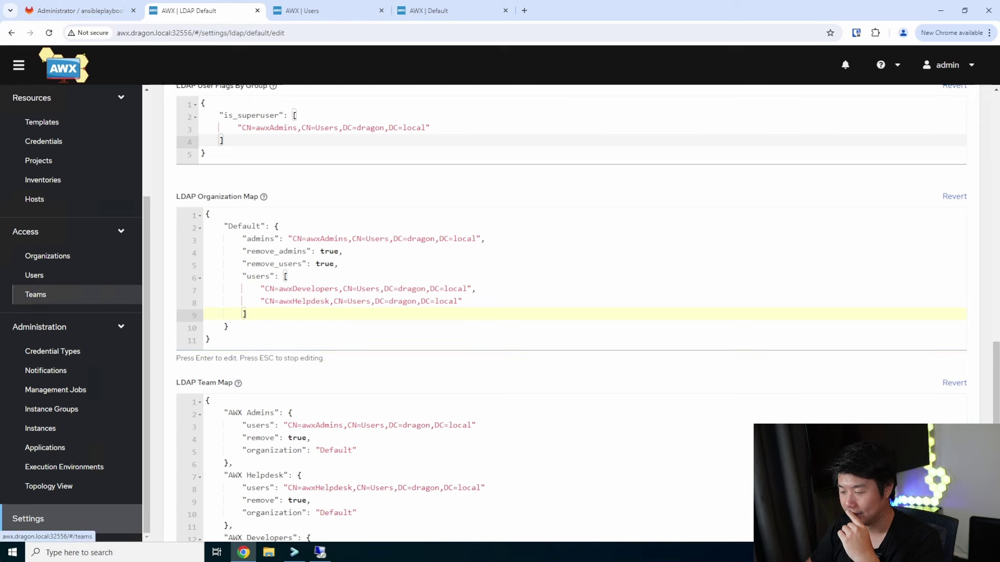
{"action": "left_click", "coordinate": [241, 290]}
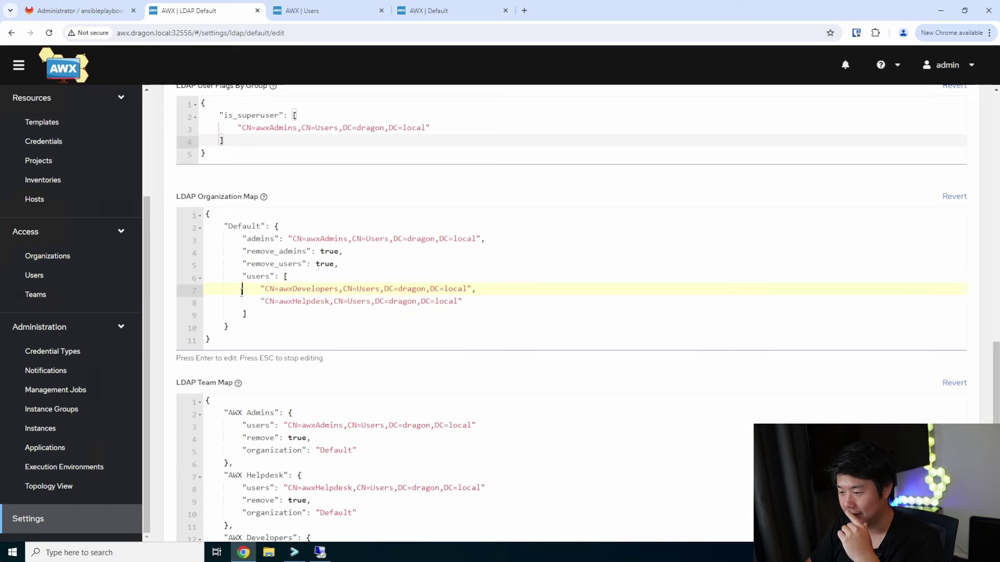
{"action": "left_click", "coordinate": [274, 315]}
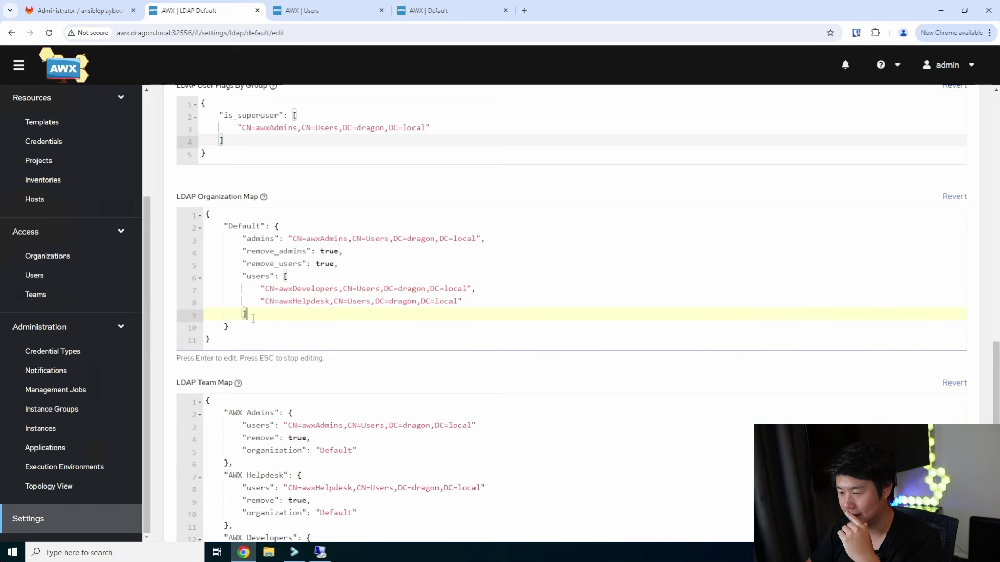
Check the User Search sAMAccountName filter, SCOPE_SUBTREE scope, and the svc-awx Bind DN
{"action": "scroll", "coordinate": [272, 308], "scroll_direction": "up", "scroll_amount": 1}
{"action": "scroll", "coordinate": [273, 307], "scroll_direction": "up", "scroll_amount": 2}
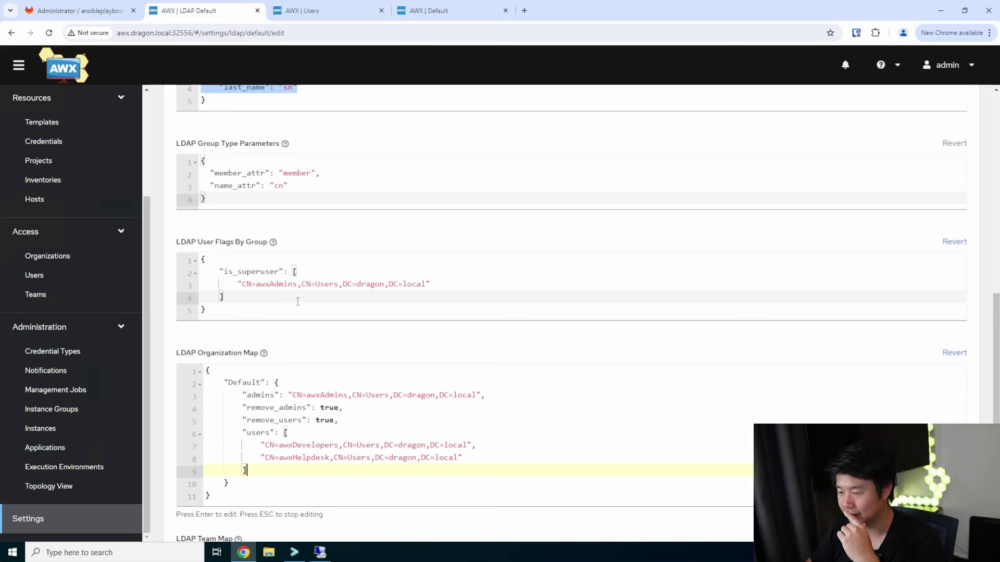
{"action": "scroll", "coordinate": [344, 309], "scroll_direction": "up", "scroll_amount": 1}
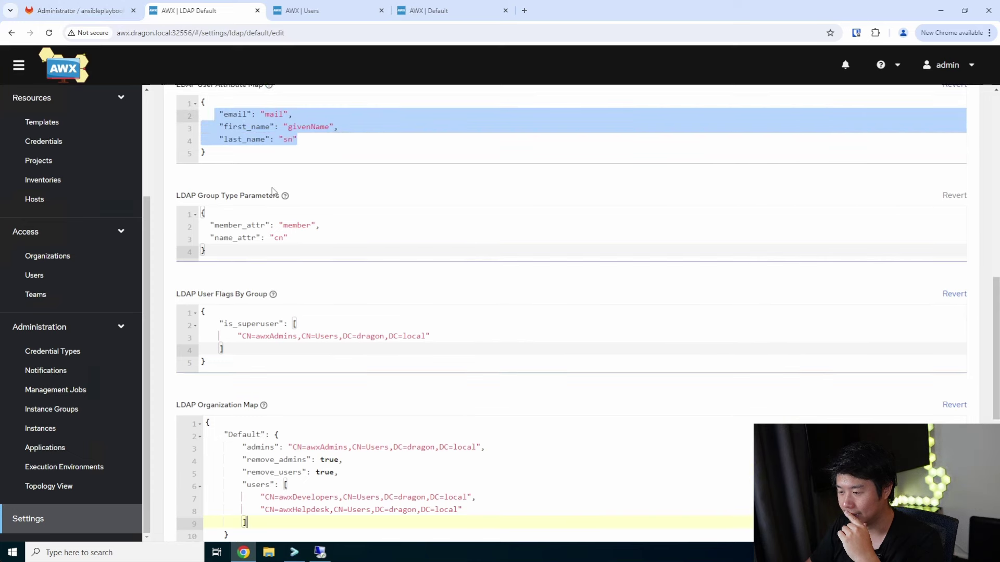
{"action": "scroll", "coordinate": [309, 239], "scroll_direction": "up", "scroll_amount": 1}
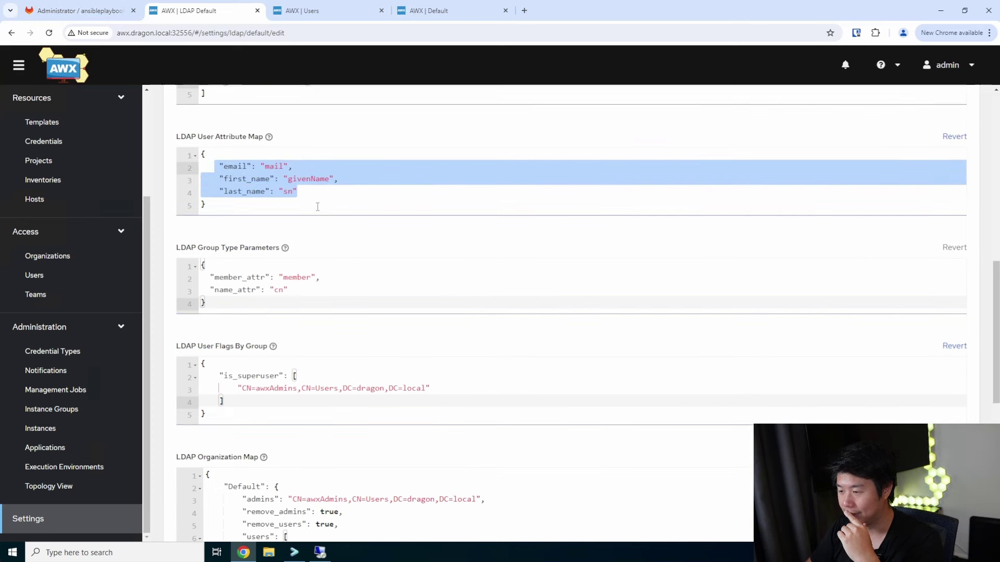
{"action": "scroll", "coordinate": [315, 207], "scroll_direction": "up", "scroll_amount": 1}
{"action": "scroll", "coordinate": [338, 221], "scroll_direction": "up", "scroll_amount": 2}
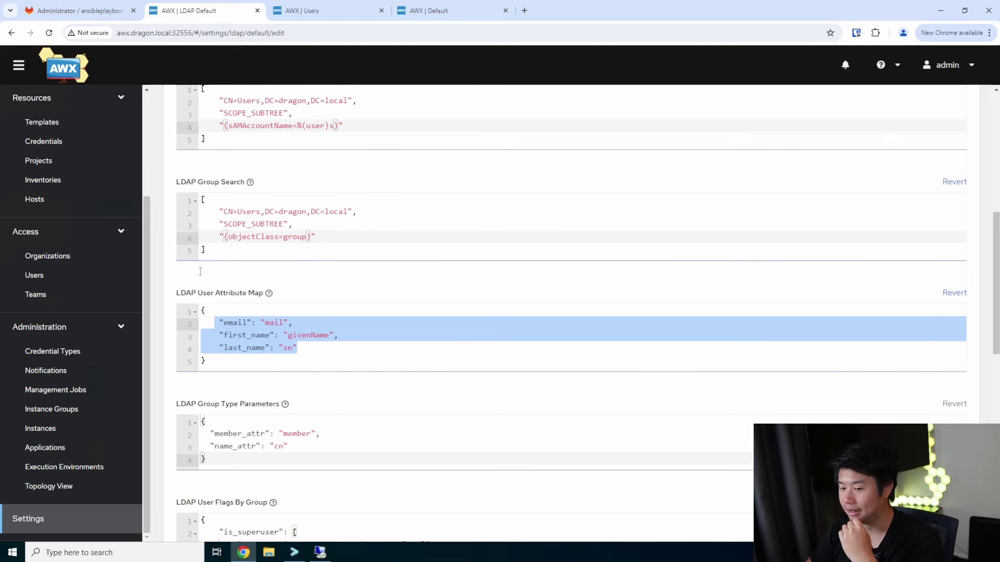
{"action": "scroll", "coordinate": [475, 232], "scroll_direction": "up", "scroll_amount": 2}
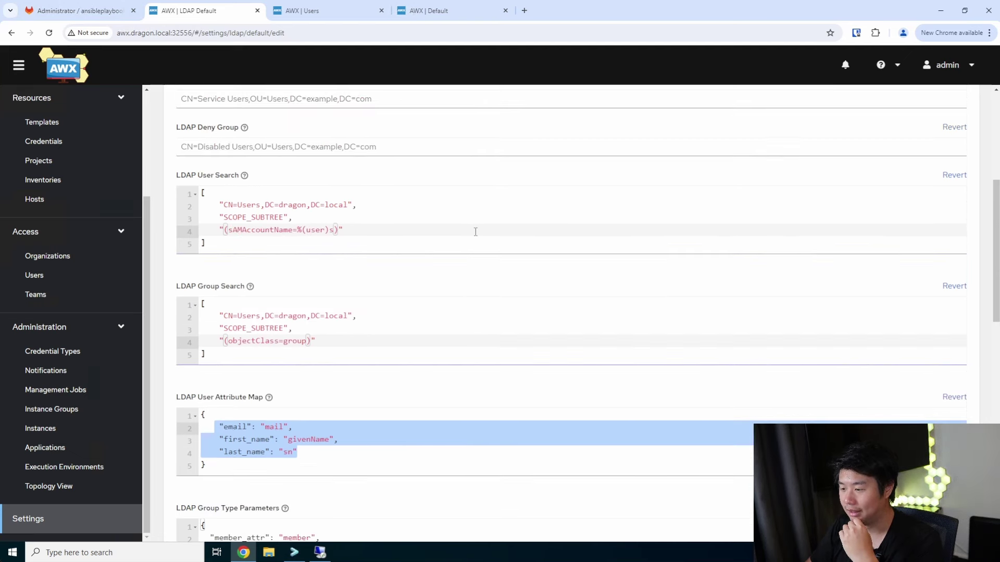
{"action": "left_click_drag", "start_coordinate": [346, 230], "coordinate": [207, 229]}
{"action": "left_click_drag", "start_coordinate": [293, 217], "coordinate": [232, 218]}
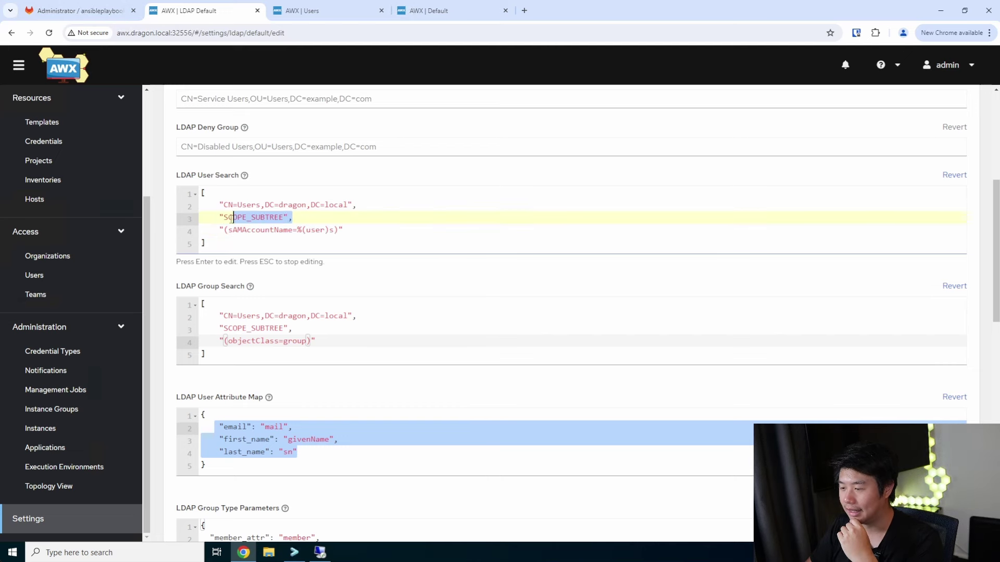
{"action": "left_click_drag", "start_coordinate": [396, 208], "coordinate": [275, 204]}
{"action": "scroll", "coordinate": [340, 266], "scroll_direction": "up", "scroll_amount": 2}
{"action": "scroll", "coordinate": [340, 266], "scroll_direction": "down", "scroll_amount": 1}
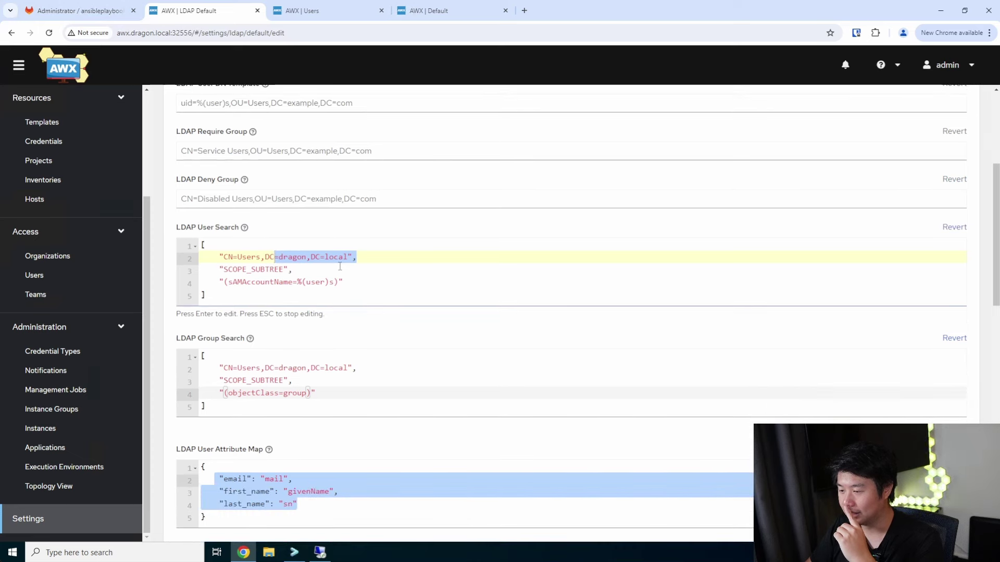
{"action": "scroll", "coordinate": [339, 266], "scroll_direction": "up", "scroll_amount": 2}
{"action": "scroll", "coordinate": [339, 266], "scroll_direction": "up", "scroll_amount": 1}
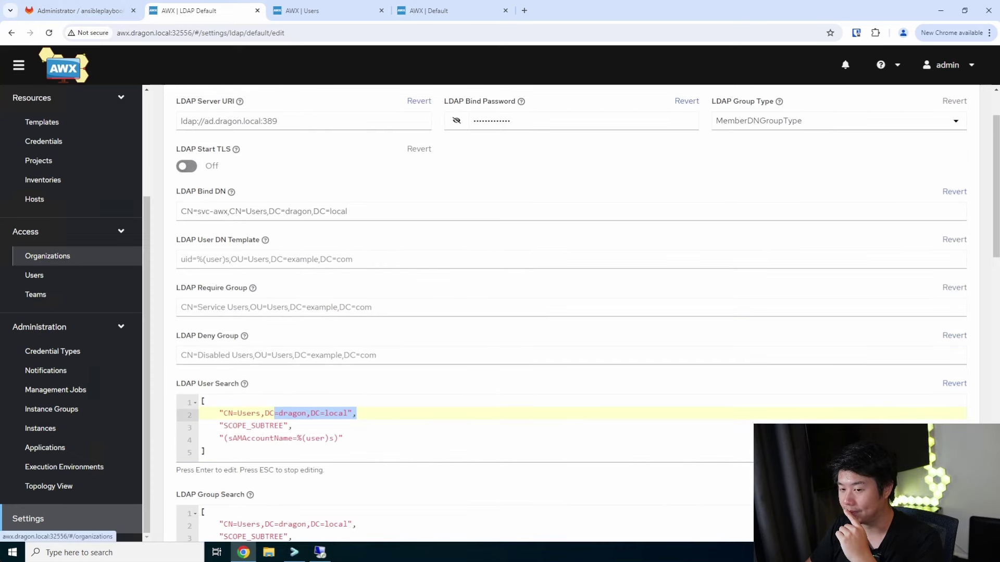
{"action": "left_click", "coordinate": [417, 217]}
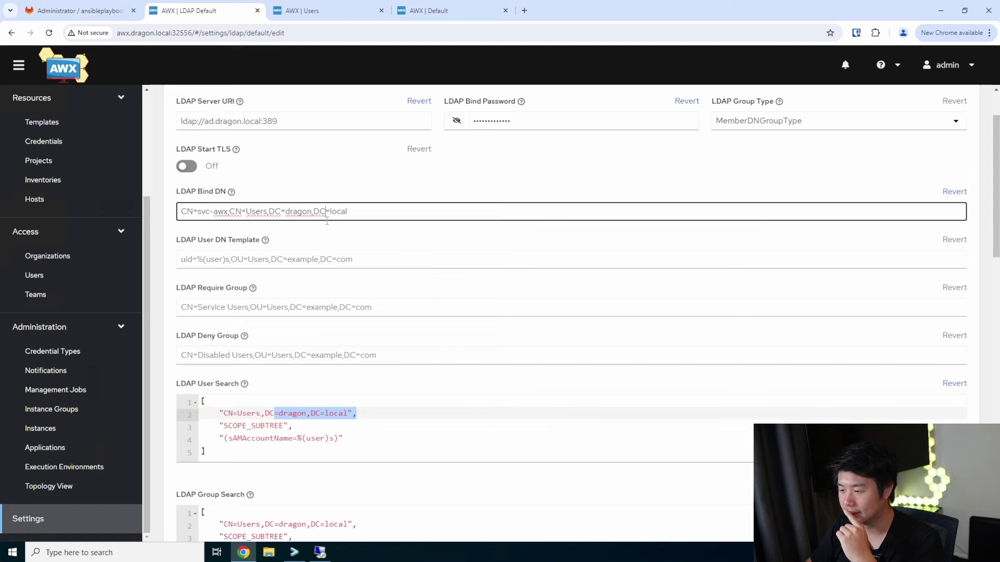
{"action": "scroll", "coordinate": [382, 214], "scroll_direction": "up", "scroll_amount": 2}
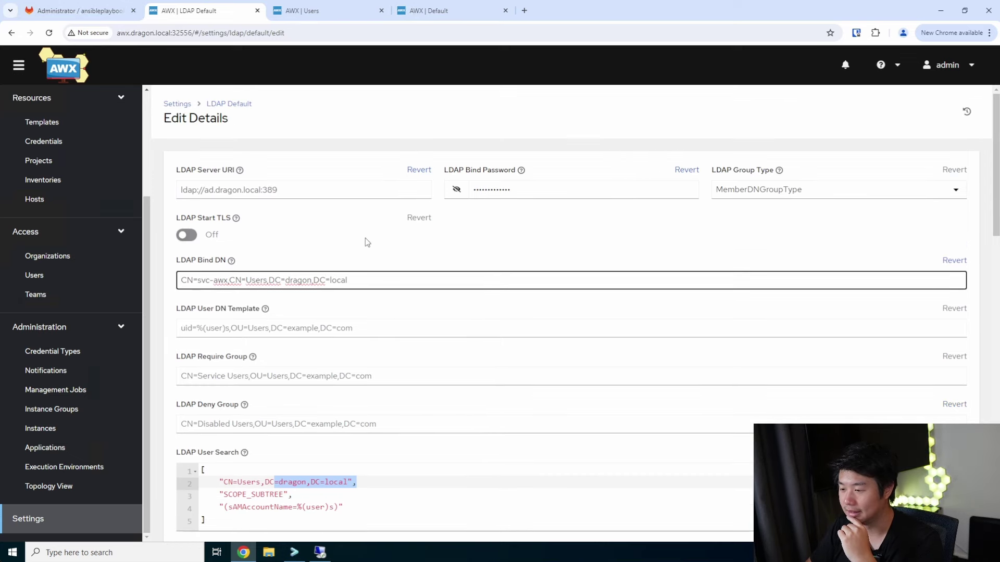
{"action": "scroll", "coordinate": [367, 242], "scroll_direction": "down", "scroll_amount": 2}
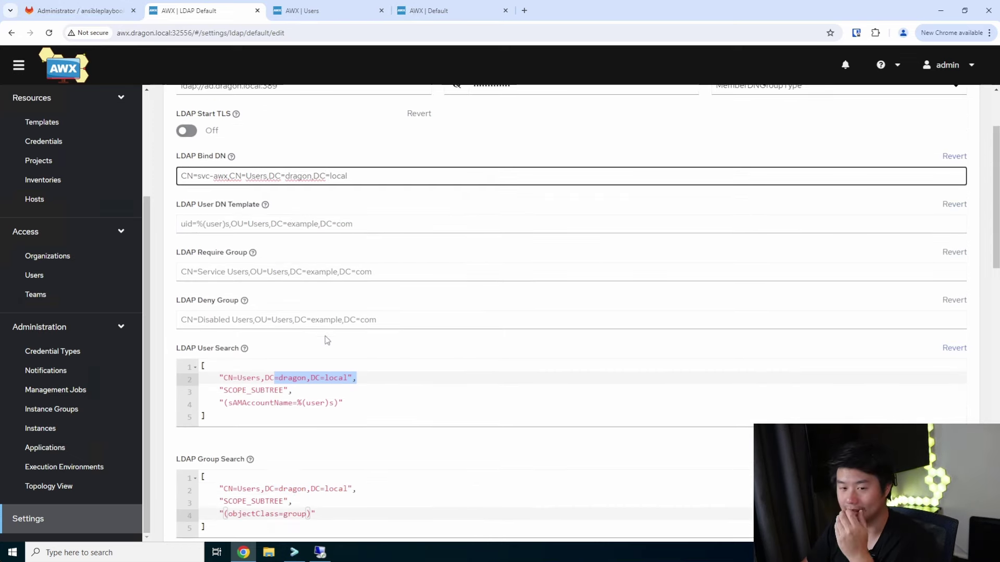
{"action": "left_click", "coordinate": [362, 378]}
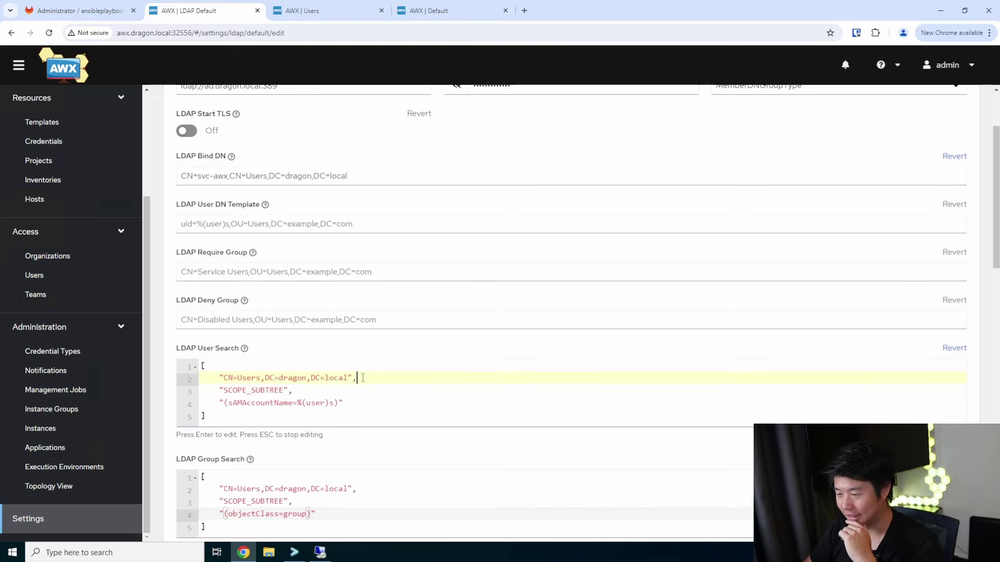
Save the LDAP settings again and select the recurring dictionary validation error
{"action": "scroll", "coordinate": [365, 379], "scroll_direction": "down", "scroll_amount": 15}
{"action": "left_click", "coordinate": [194, 506]}
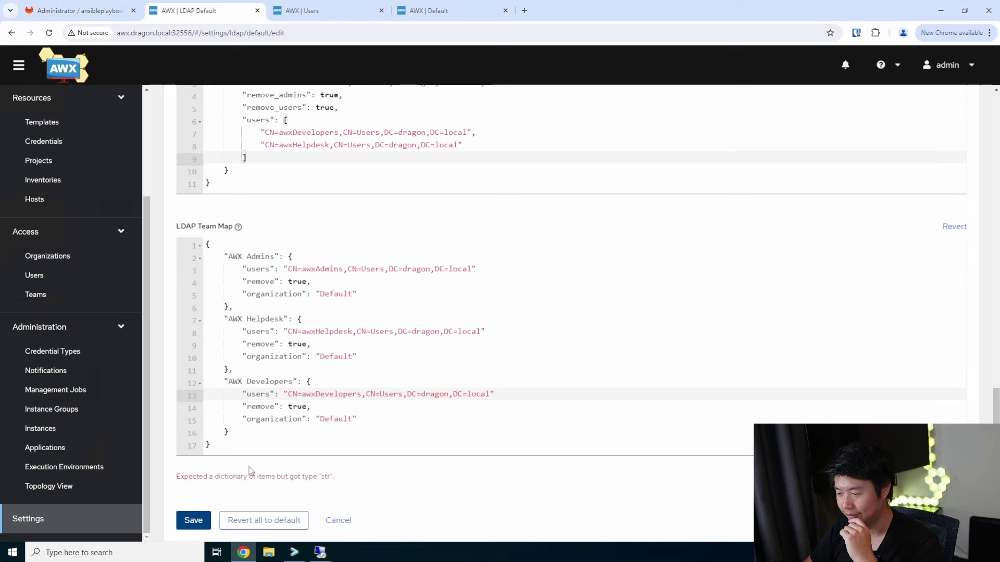
{"action": "double_click", "coordinate": [187, 476]}
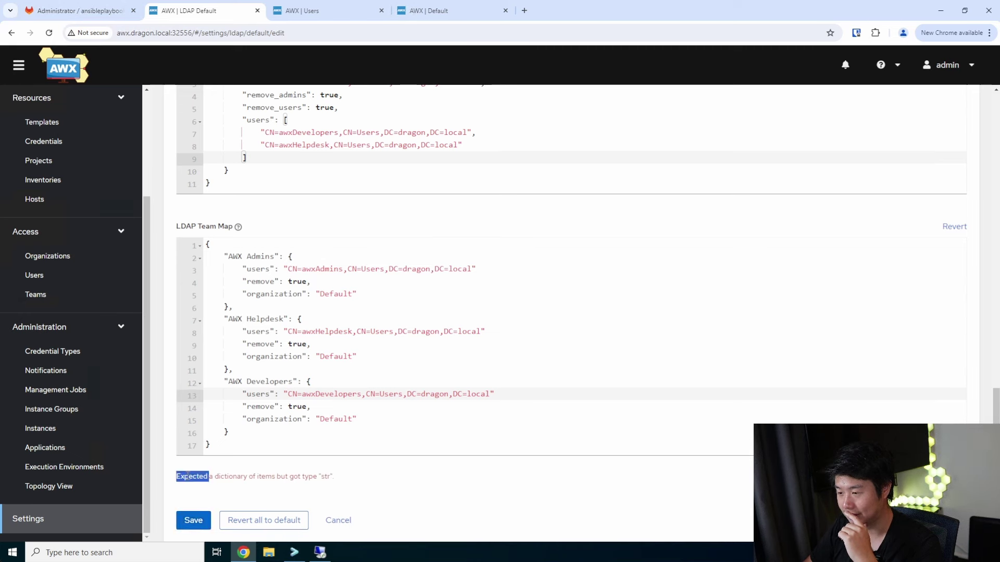
{"action": "left_click", "coordinate": [186, 476]}
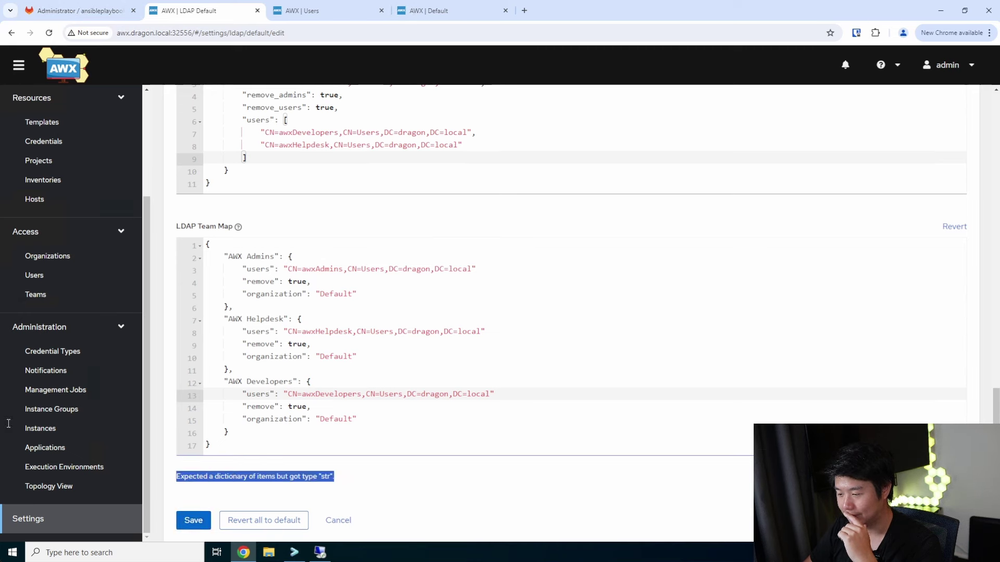
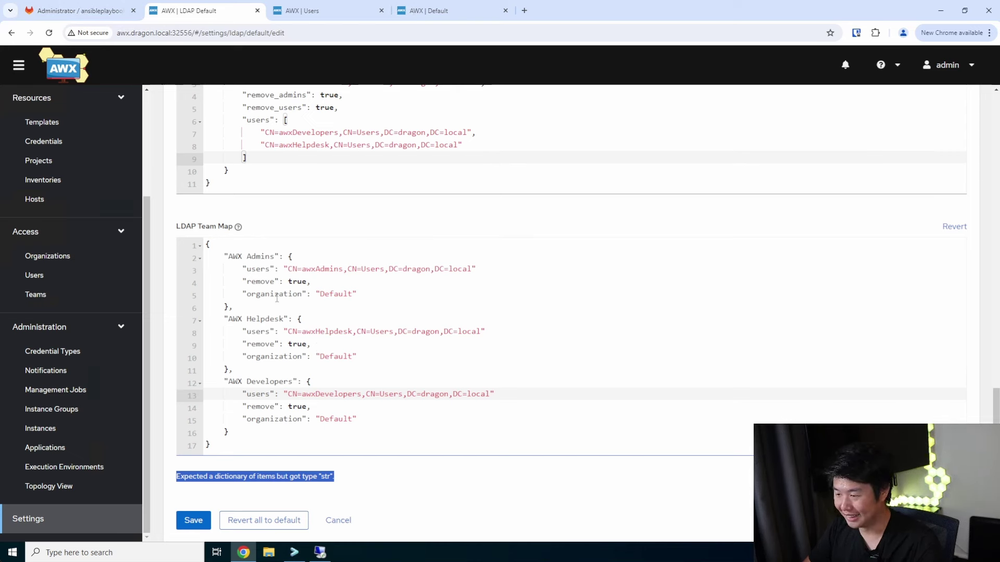
Add trailing commas after the AWX Admins, Helpdesk and Developers users values in the Team Map, then save
{"action": "left_click_drag", "start_coordinate": [244, 266], "coordinate": [308, 270]}
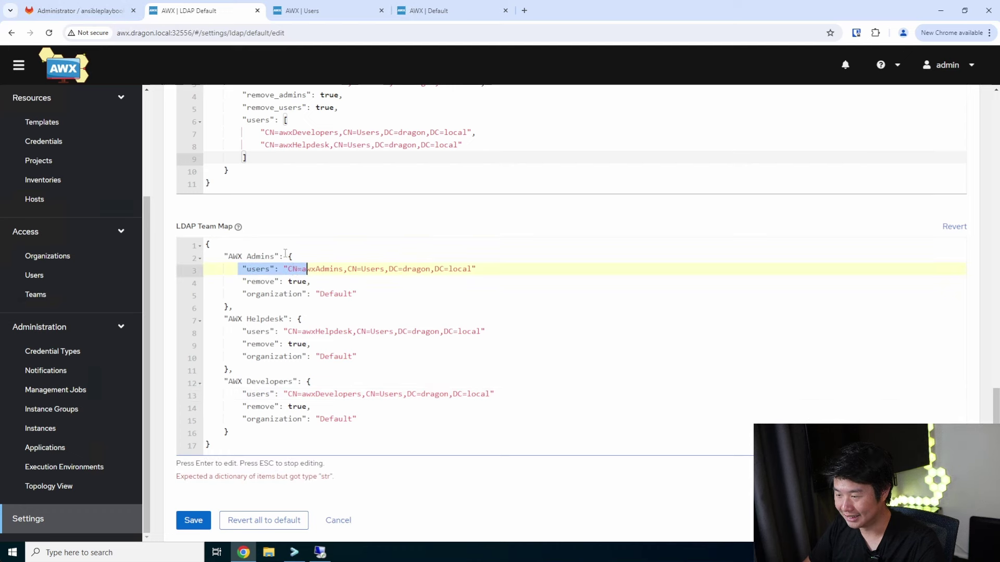
{"action": "left_click", "coordinate": [222, 306]}
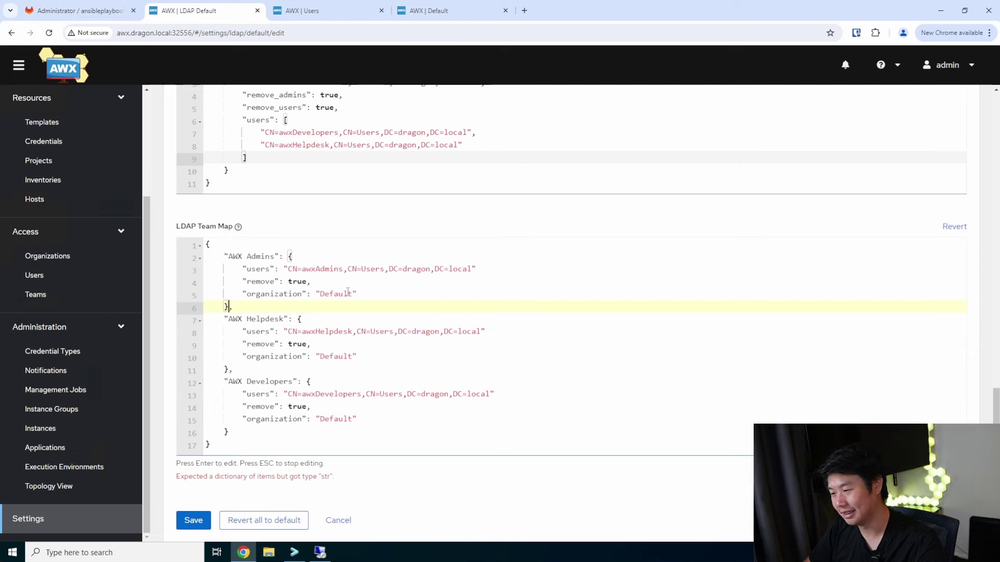
{"action": "left_click", "coordinate": [366, 285]}
{"action": "left_click", "coordinate": [486, 268]}
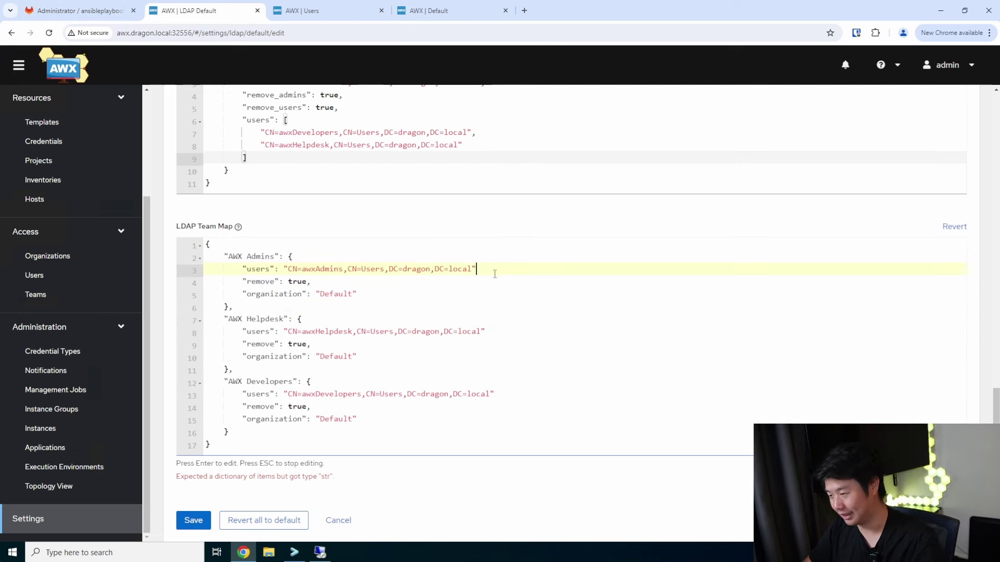
{"action": "type", "text": ","}
{"action": "left_click", "coordinate": [497, 331]}
{"action": "type", "text": ","}
{"action": "left_click", "coordinate": [520, 398]}
{"action": "type", "text": ","}
{"action": "left_click", "coordinate": [196, 509]}
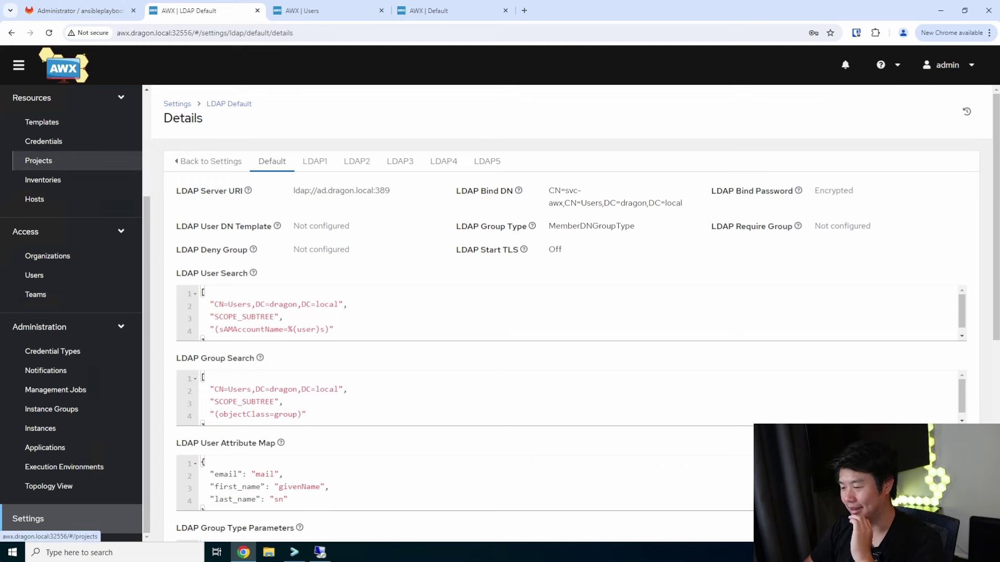
Review the saved LDAP settings and copy the AWX server host and port from the address bar
{"action": "scroll", "coordinate": [406, 453], "scroll_direction": "down", "scroll_amount": 5}
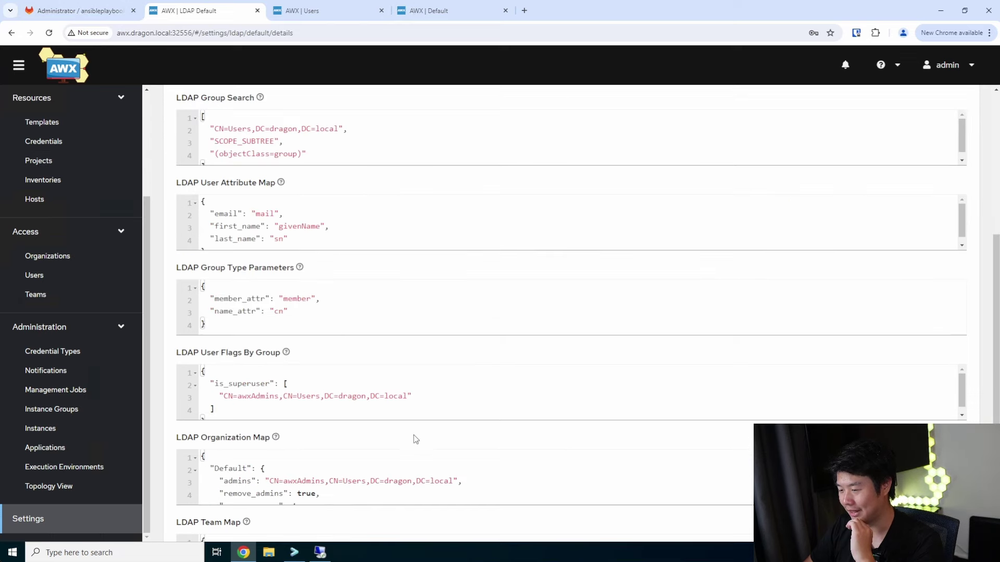
{"action": "scroll", "coordinate": [416, 437], "scroll_direction": "down", "scroll_amount": 4}
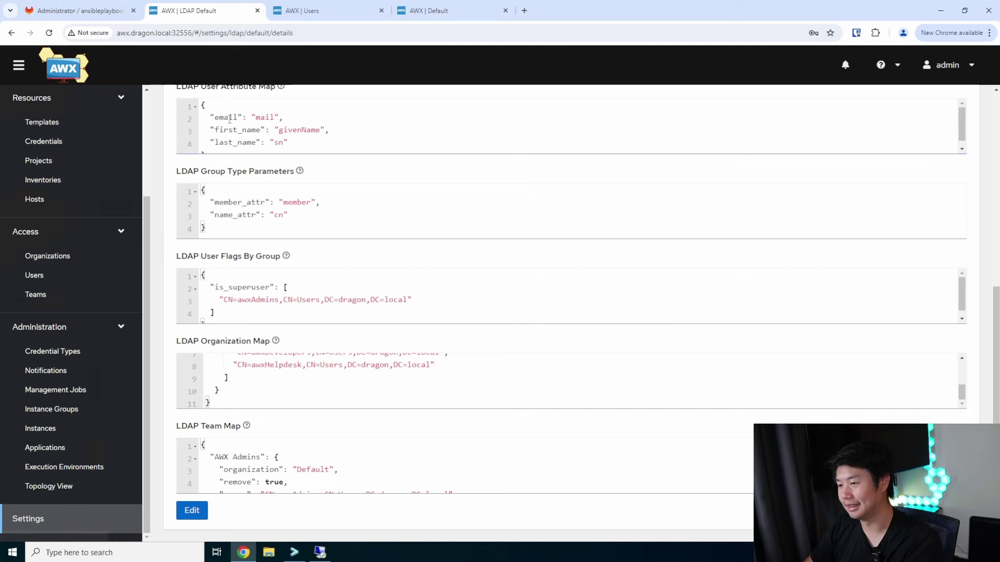
{"action": "left_click", "coordinate": [192, 33]}
{"action": "left_click_drag", "start_coordinate": [192, 33], "coordinate": [113, 32]}
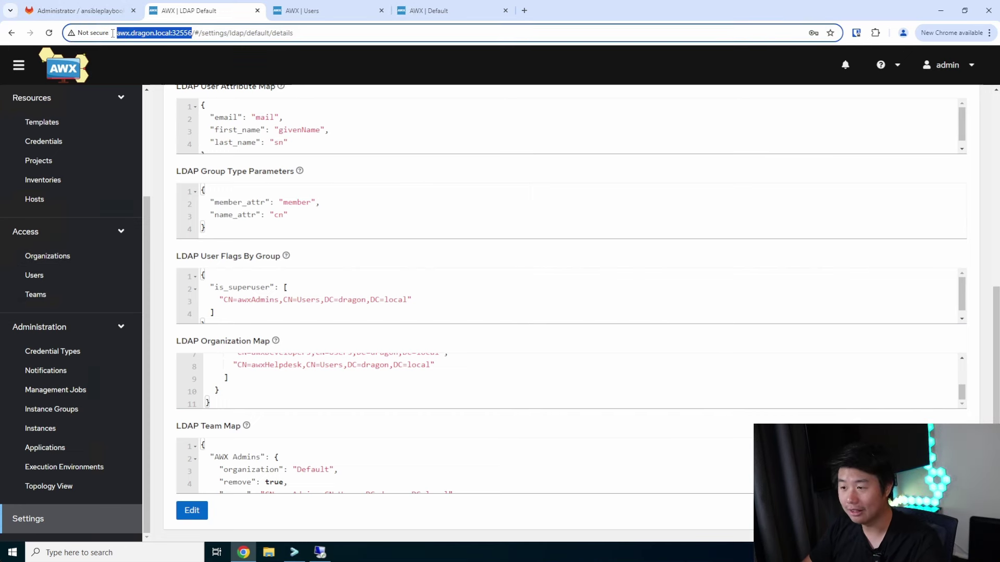
{"action": "right_click", "coordinate": [132, 34]}
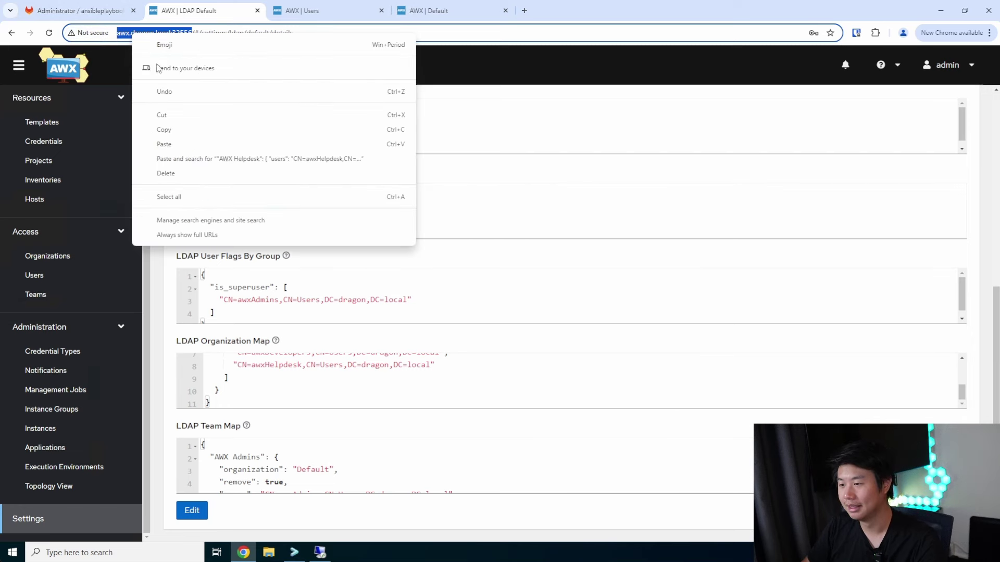
{"action": "left_click", "coordinate": [164, 129]}
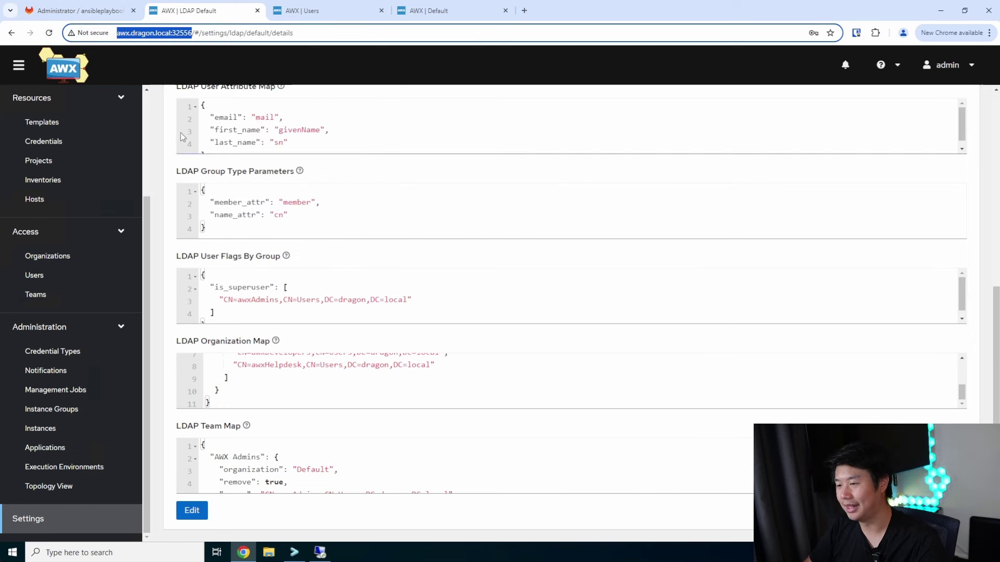
Bring up Chrome's menu for opening a new window
{"action": "right_click", "coordinate": [244, 554]}
{"action": "key", "text": "Escape"}
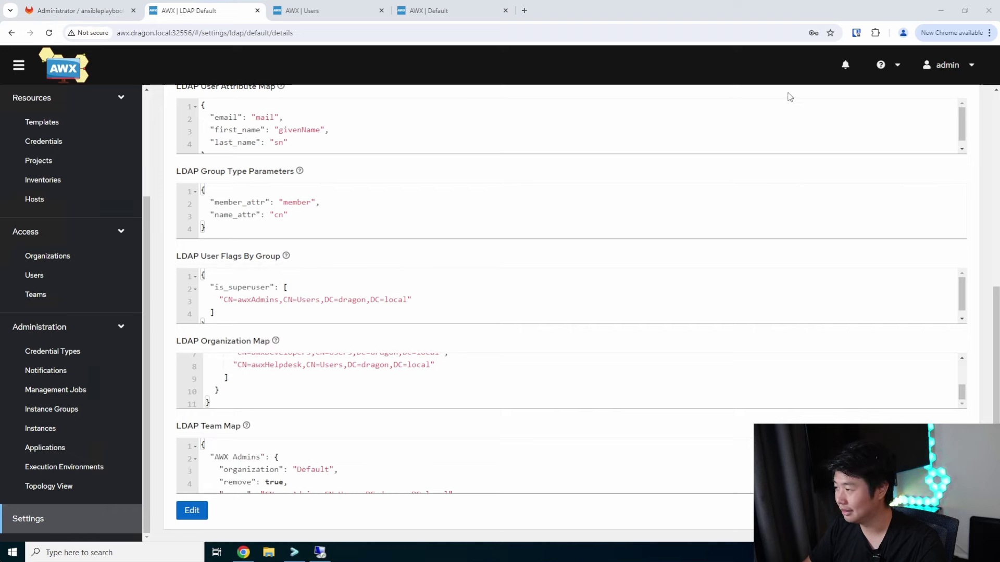
{"action": "left_click", "coordinate": [989, 32]}
Open an incognito window and load the copied AWX server address
{"action": "left_click", "coordinate": [956, 107]}
{"action": "key", "text": "ctrl+v"}
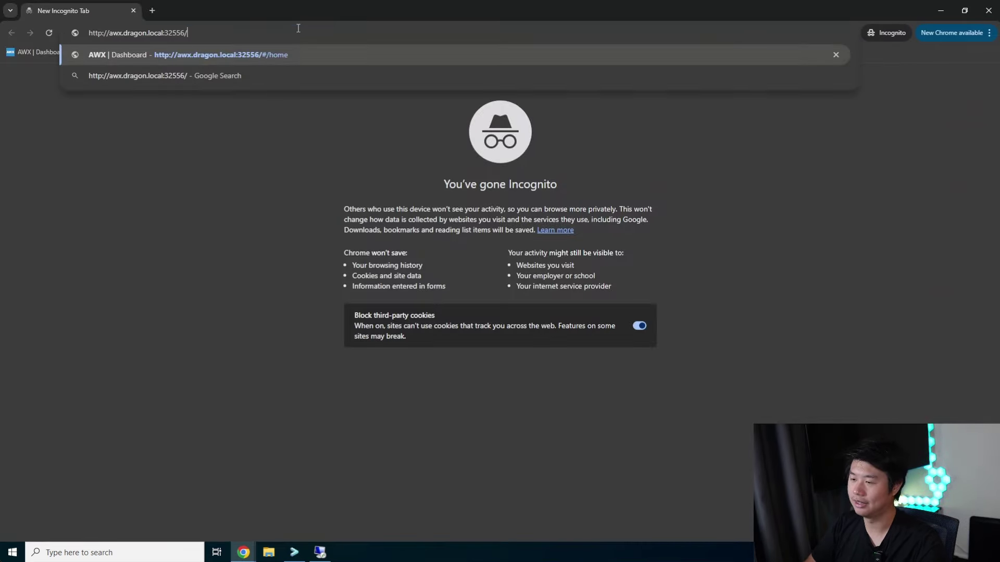
{"action": "key", "text": "Return"}
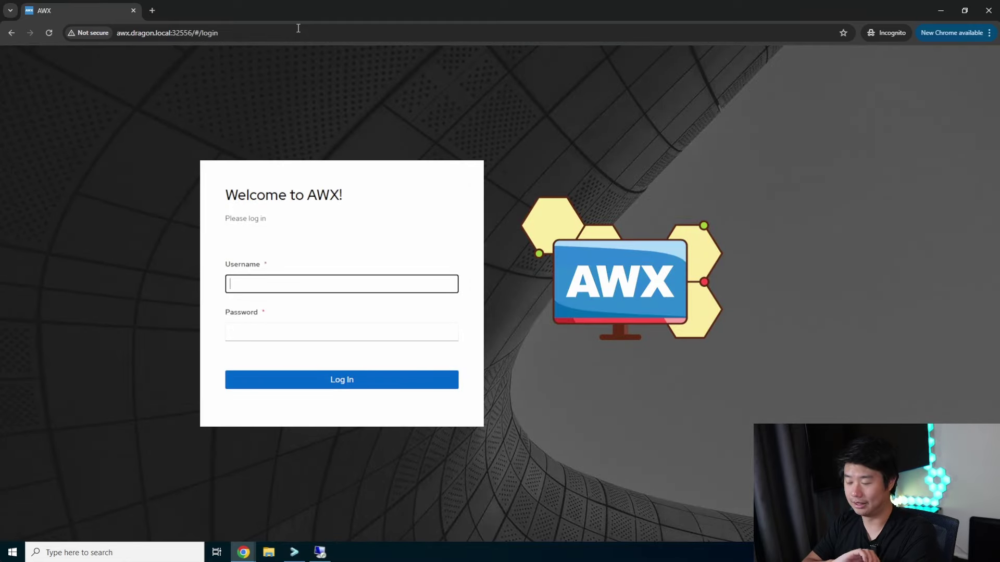
Log in to AWX with the LDAP admin account's username and password
{"action": "type", "text": "awx"}
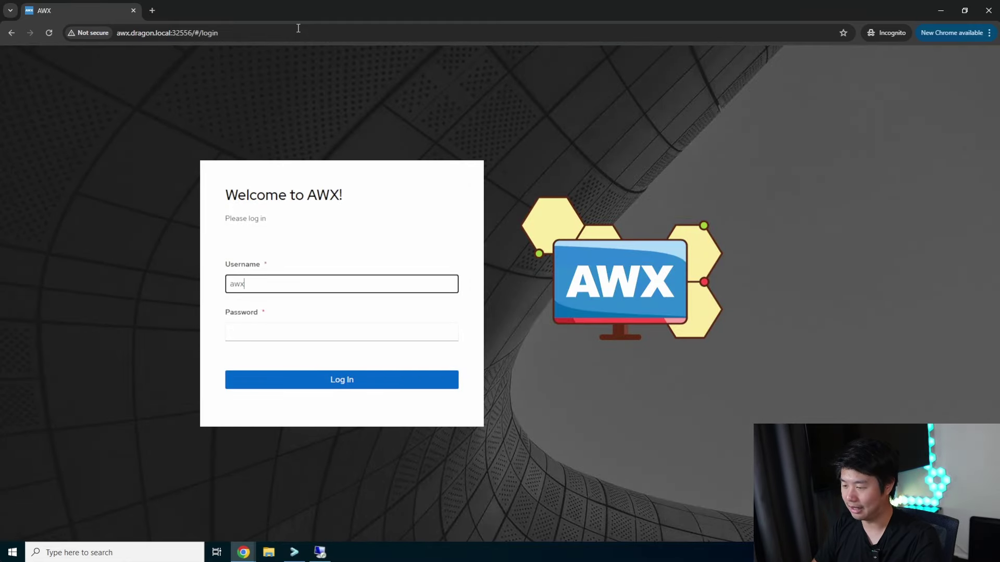
{"action": "type", "text": "Admin"}
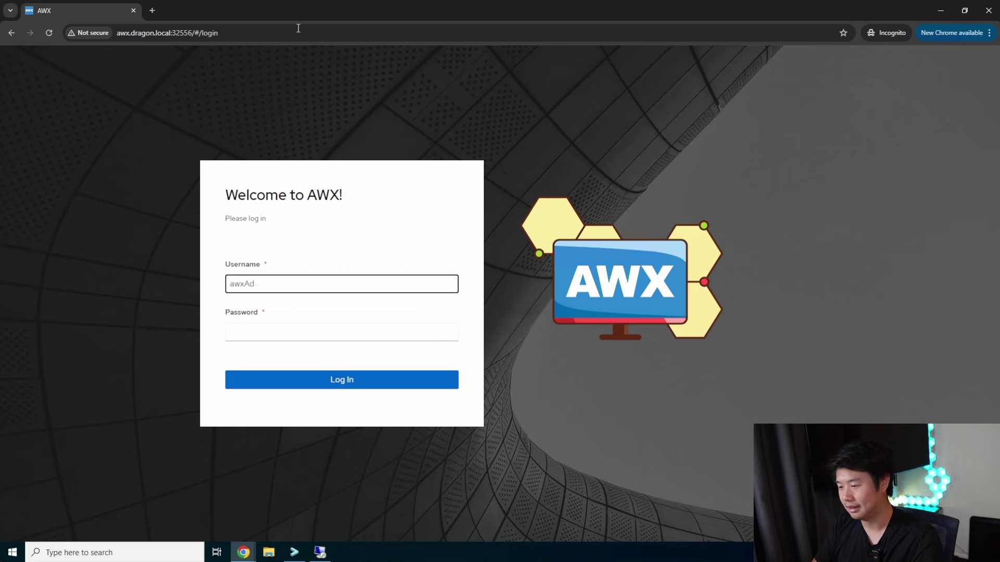
{"action": "key", "text": "BackSpace"}
{"action": "key", "text": "BackSpace"}
{"action": "type", "text": "admin"}
{"action": "key", "text": "Tab"}
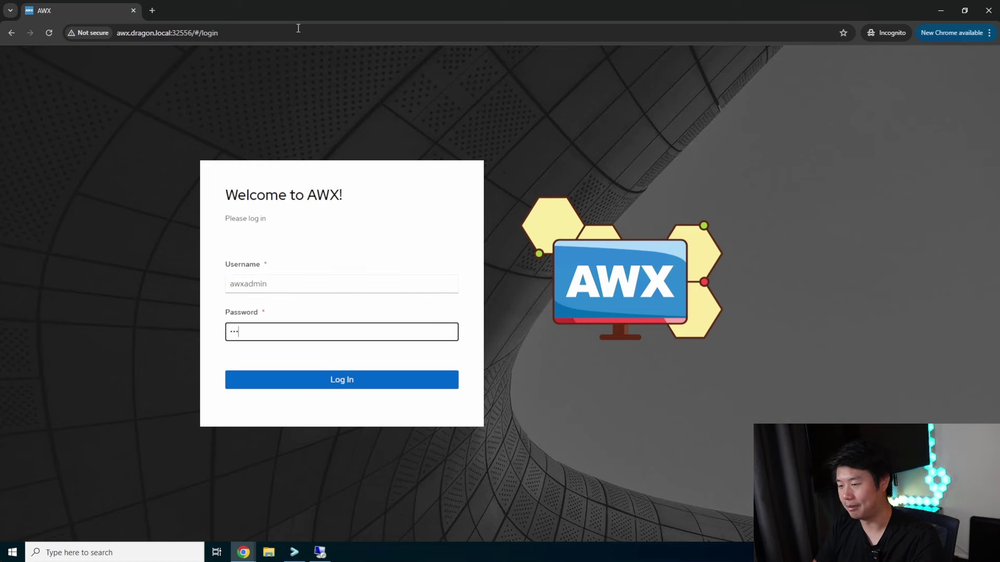
{"action": "key", "text": "Return"}
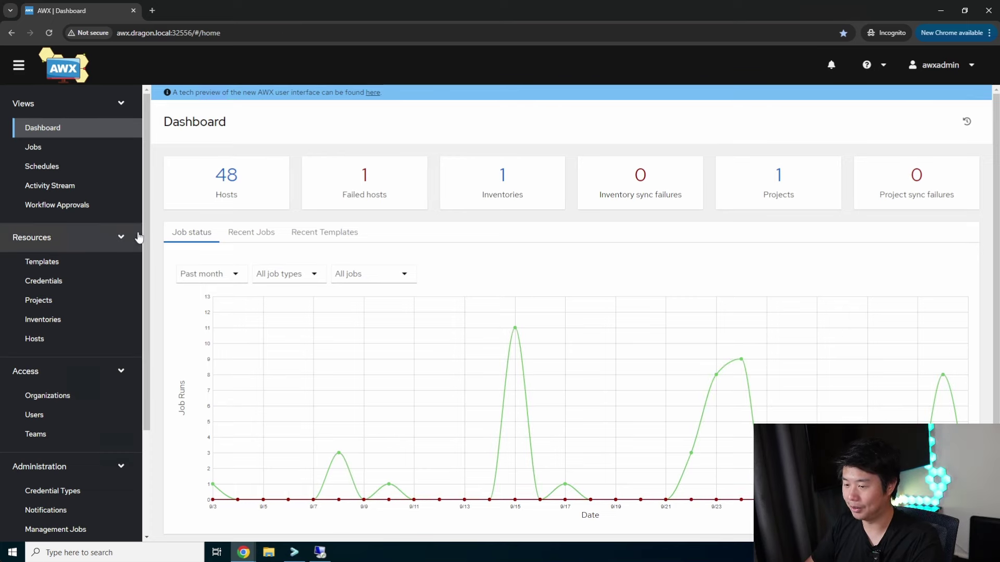
Check the LDAP Default settings and their organization and team maps in the new session, then go to Users
{"action": "scroll", "coordinate": [73, 246], "scroll_direction": "down", "scroll_amount": 3}
{"action": "left_click", "coordinate": [68, 524]}
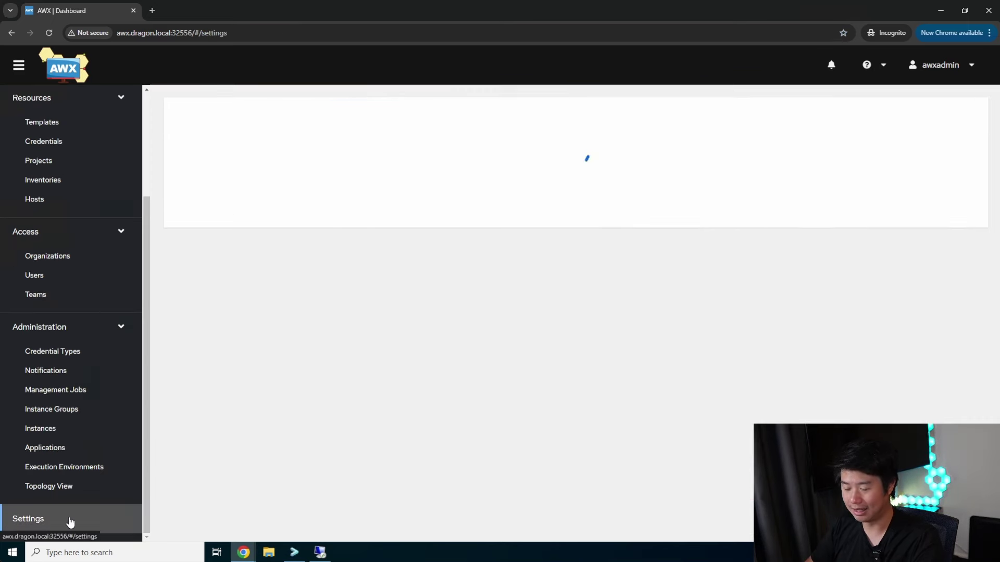
{"action": "left_click", "coordinate": [206, 245]}
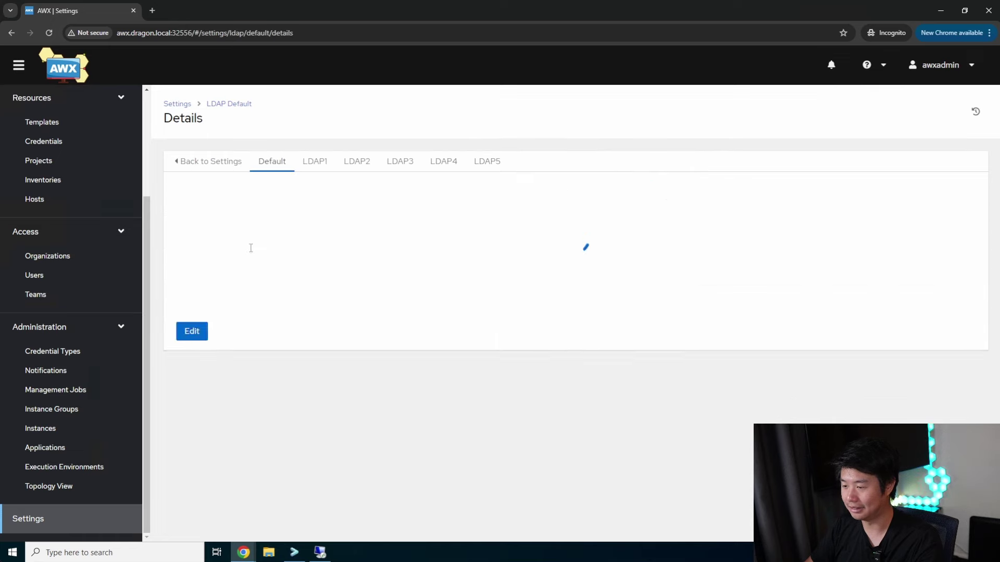
{"action": "left_click_drag", "start_coordinate": [294, 189], "coordinate": [678, 317]}
{"action": "left_click", "coordinate": [643, 257]}
{"action": "scroll", "coordinate": [643, 257], "scroll_direction": "down", "scroll_amount": 3}
{"action": "scroll", "coordinate": [521, 235], "scroll_direction": "up", "scroll_amount": 1}
{"action": "scroll", "coordinate": [429, 210], "scroll_direction": "down", "scroll_amount": 4}
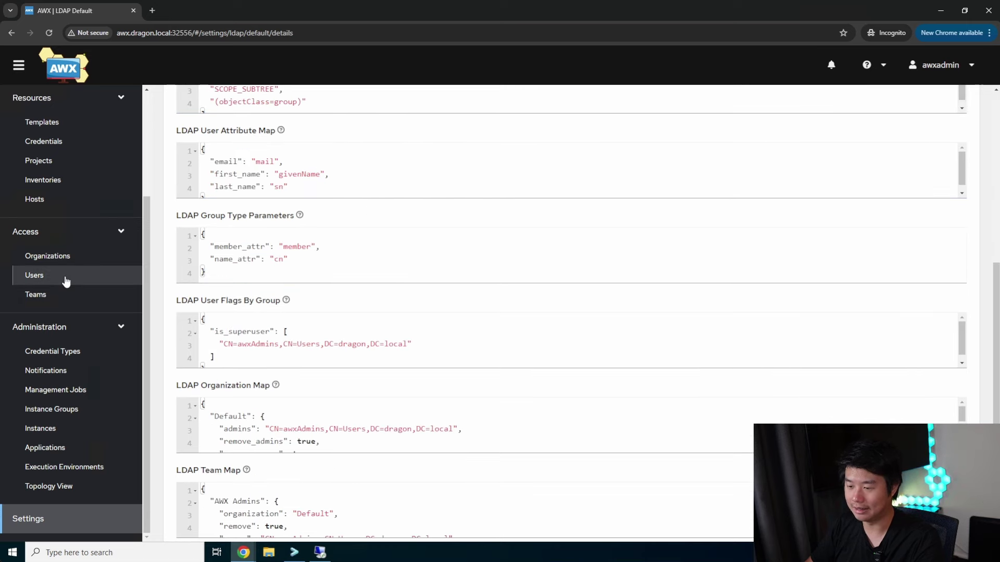
{"action": "left_click", "coordinate": [62, 277]}
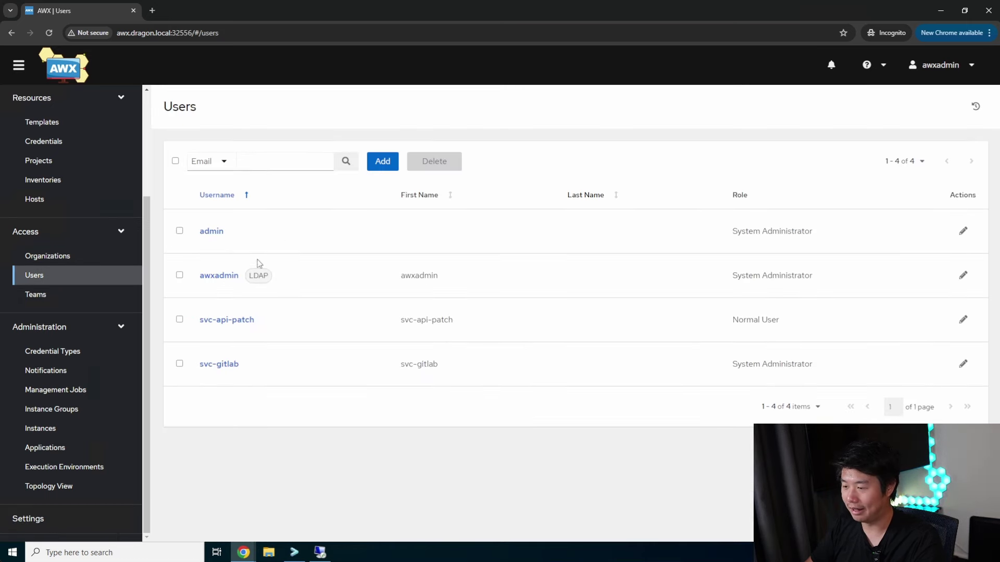
Confirm the LDAP admin user is tagged LDAP with the System Administrator role, then go to Teams
{"action": "double_click", "coordinate": [264, 276]}
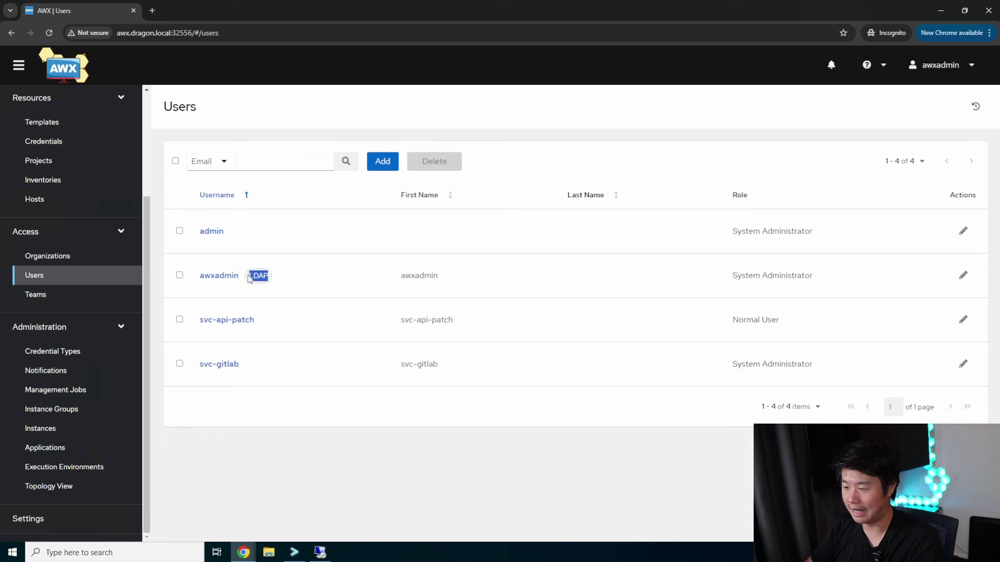
{"action": "left_click_drag", "start_coordinate": [826, 276], "coordinate": [731, 275]}
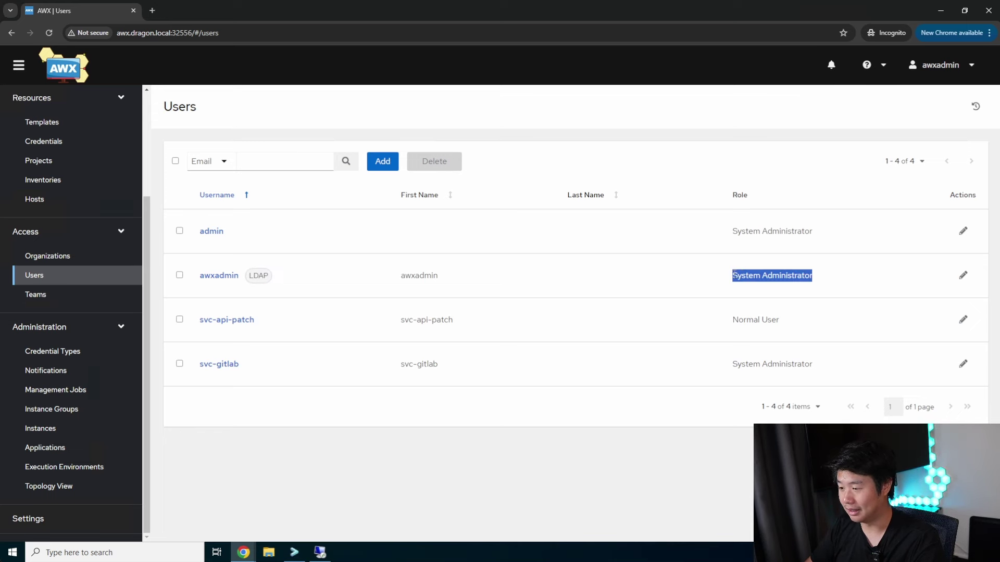
{"action": "double_click", "coordinate": [258, 276]}
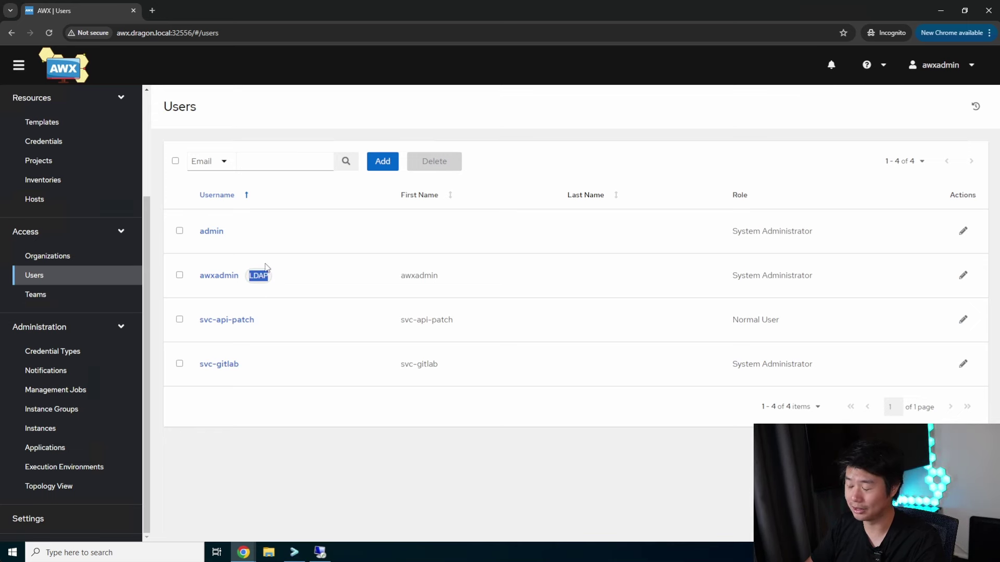
{"action": "left_click_drag", "start_coordinate": [833, 277], "coordinate": [696, 276]}
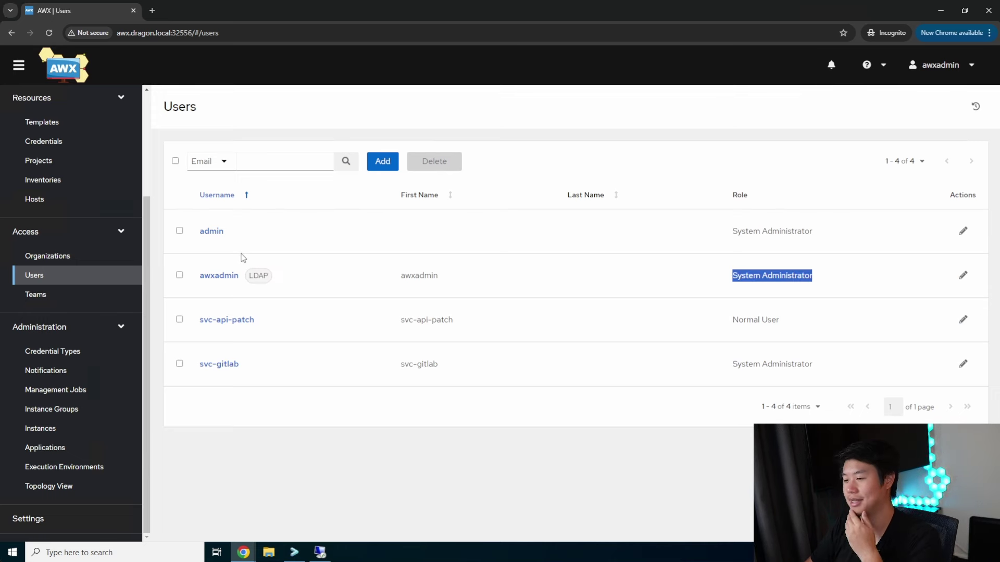
{"action": "left_click", "coordinate": [48, 293]}
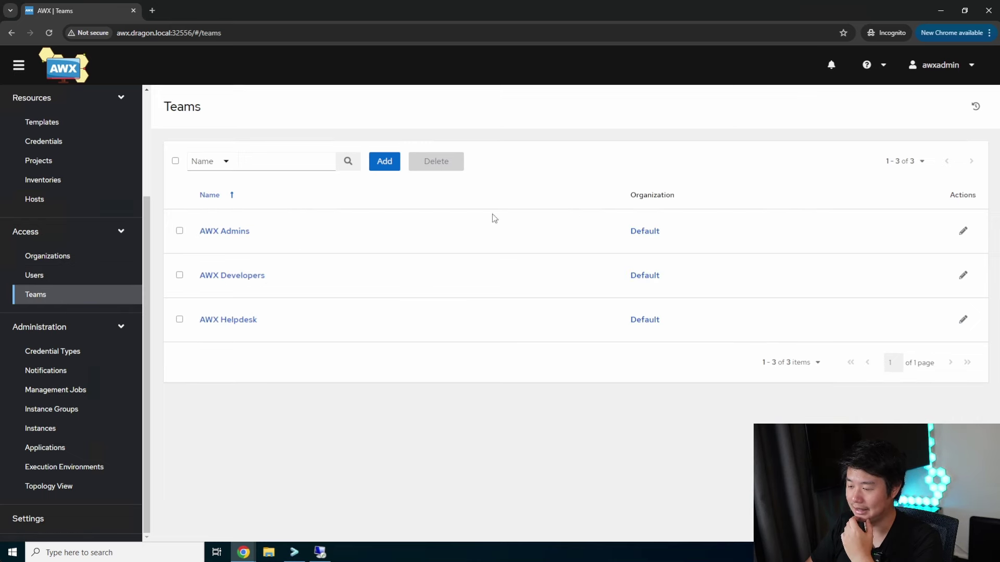
Review the AWX Admins team's members and roles on its Access tab, then go to Organizations
{"action": "left_click", "coordinate": [230, 231]}
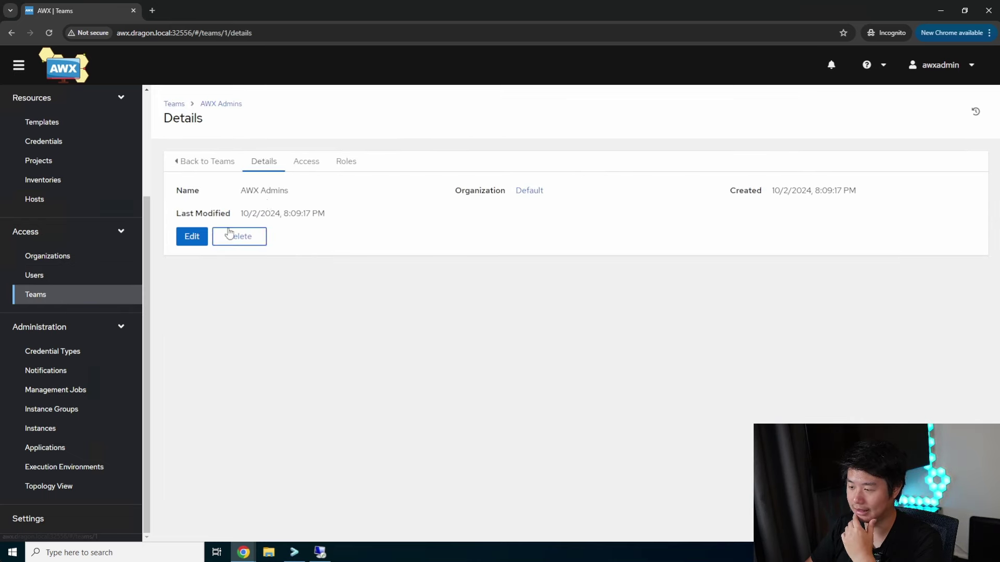
{"action": "left_click", "coordinate": [317, 163]}
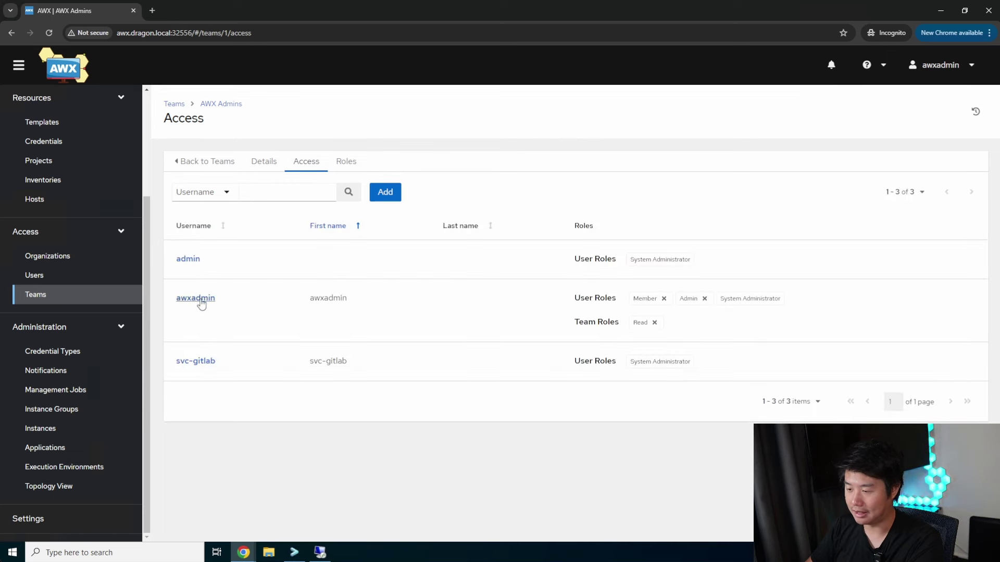
{"action": "double_click", "coordinate": [334, 299]}
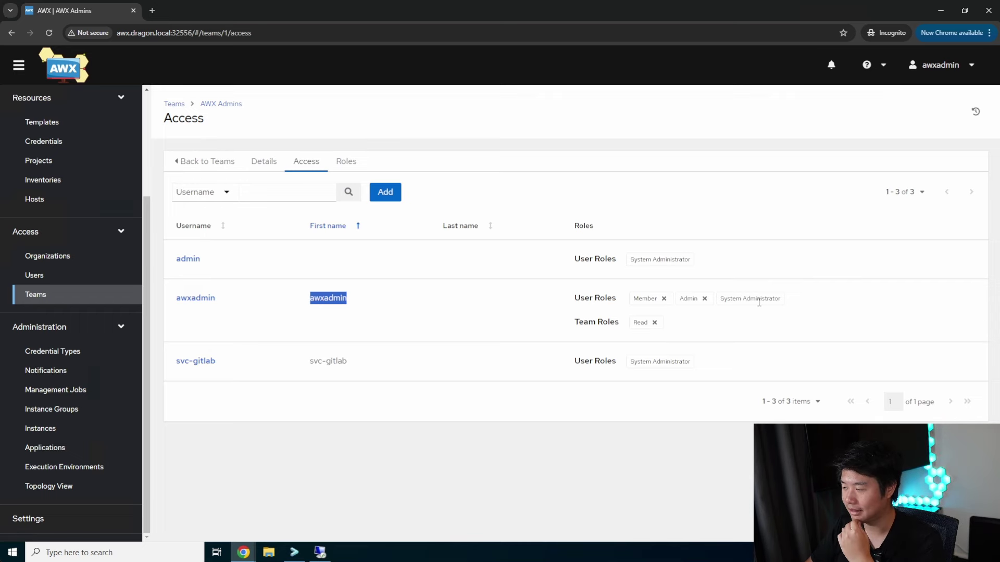
{"action": "left_click", "coordinate": [76, 256]}
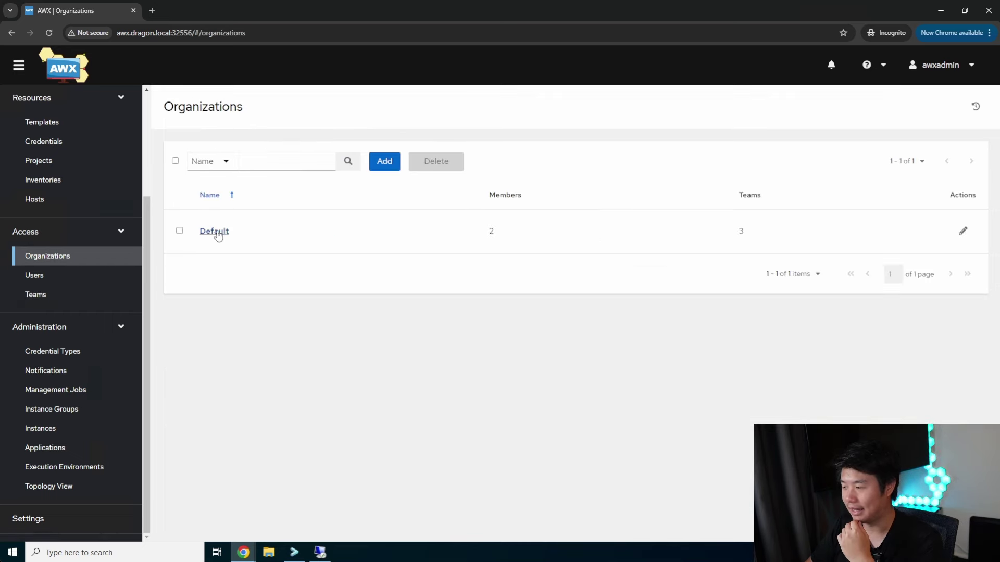
View the Default organization's Access tab with its four users and roles, then open the account menu
{"action": "left_click", "coordinate": [217, 230]}
{"action": "left_click", "coordinate": [347, 164]}
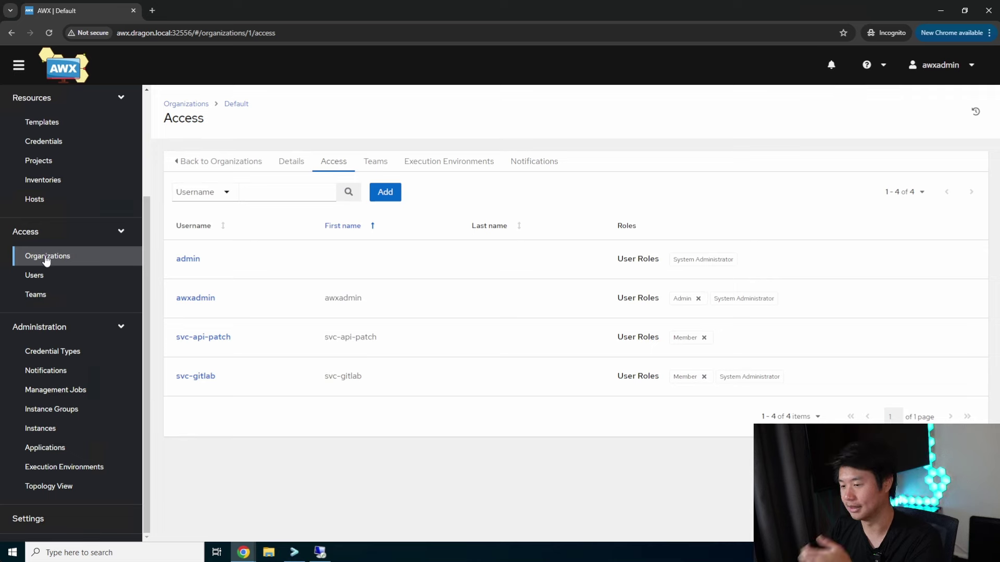
{"action": "left_click", "coordinate": [943, 66]}
Log out of the admin session and log in as the LDAP helpdesk user
{"action": "left_click", "coordinate": [928, 111]}
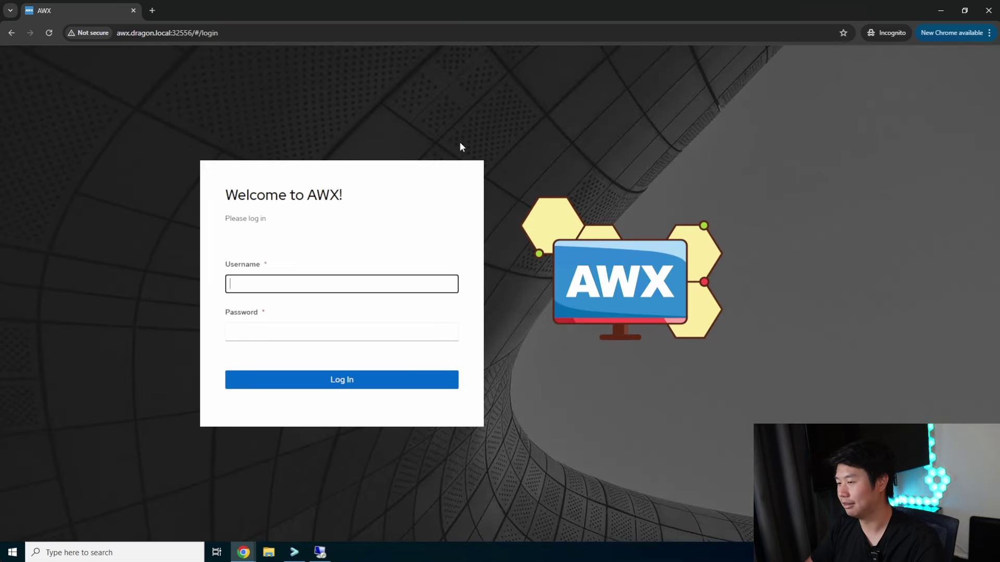
{"action": "left_click", "coordinate": [265, 281]}
{"action": "type", "text": "awxhelpdesk"}
{"action": "key", "text": "Tab"}
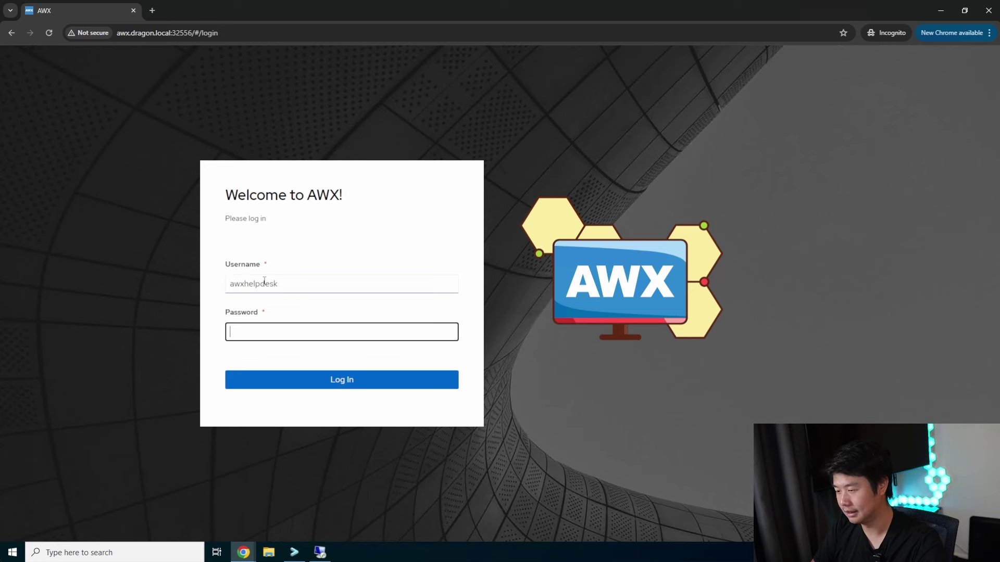
{"action": "key", "text": "shift+Tab"}
{"action": "type", "text": "1"}
{"action": "key", "text": "Tab"}
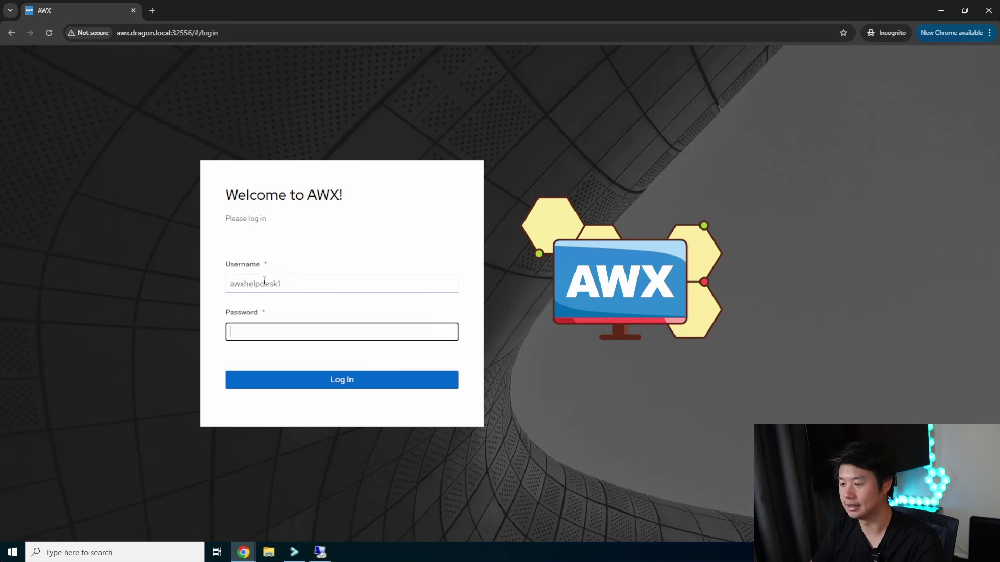
{"action": "key", "text": "Return"}
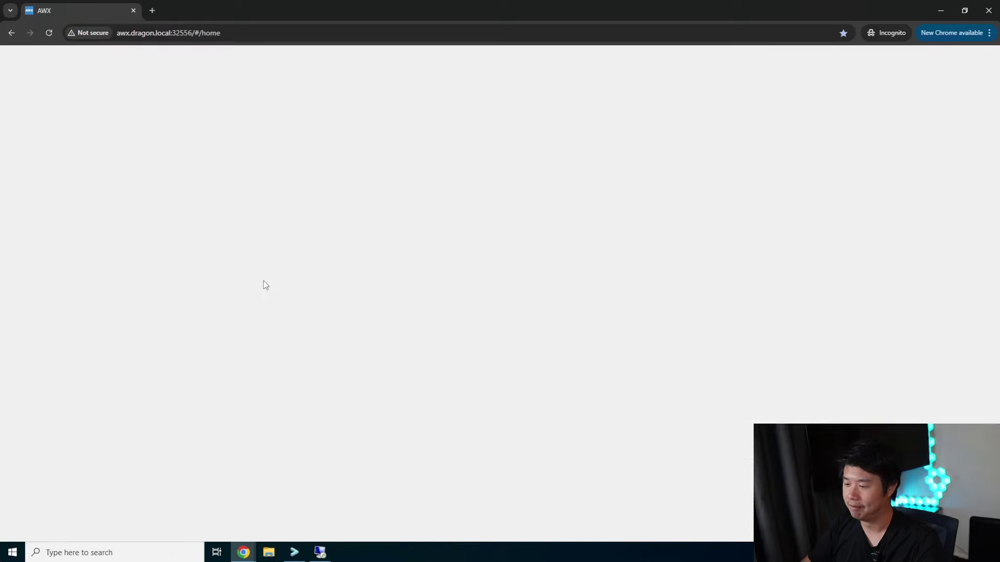
Check the helpdesk user's Normal User role and the Default organization's members and roles
{"action": "scroll", "coordinate": [66, 241], "scroll_direction": "down", "scroll_amount": 1}
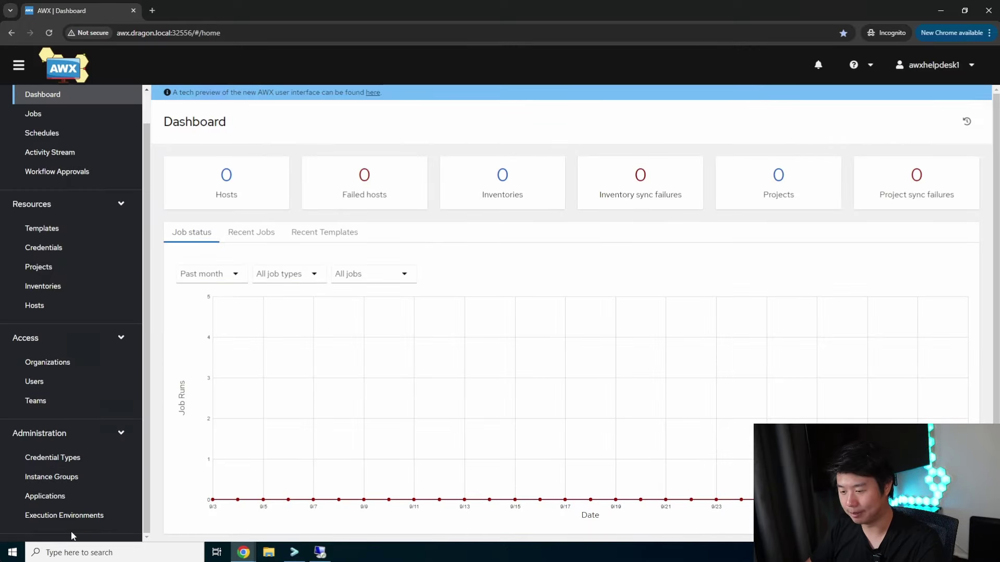
{"action": "left_click", "coordinate": [77, 532]}
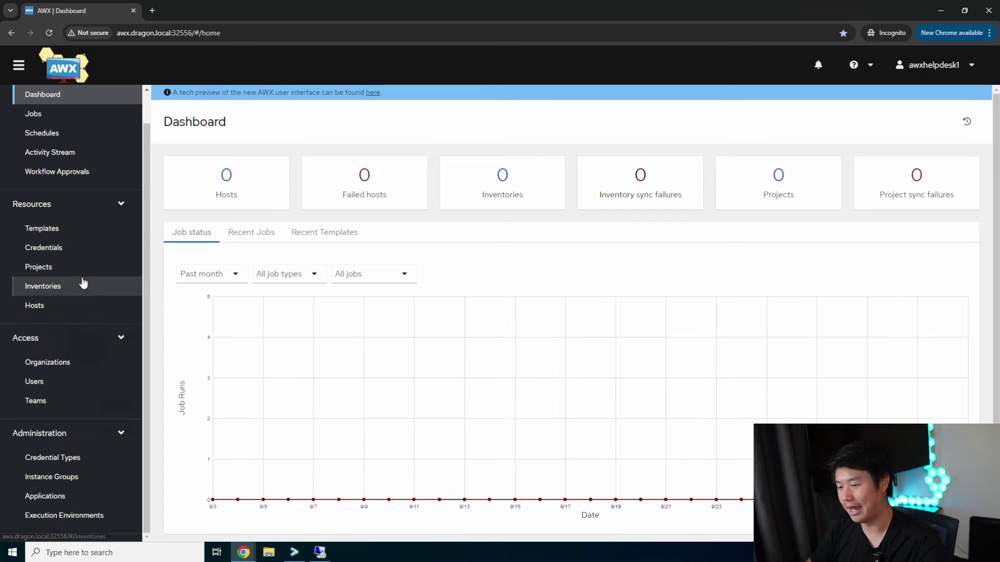
{"action": "left_click", "coordinate": [55, 384]}
{"action": "triple_click", "coordinate": [768, 311]}
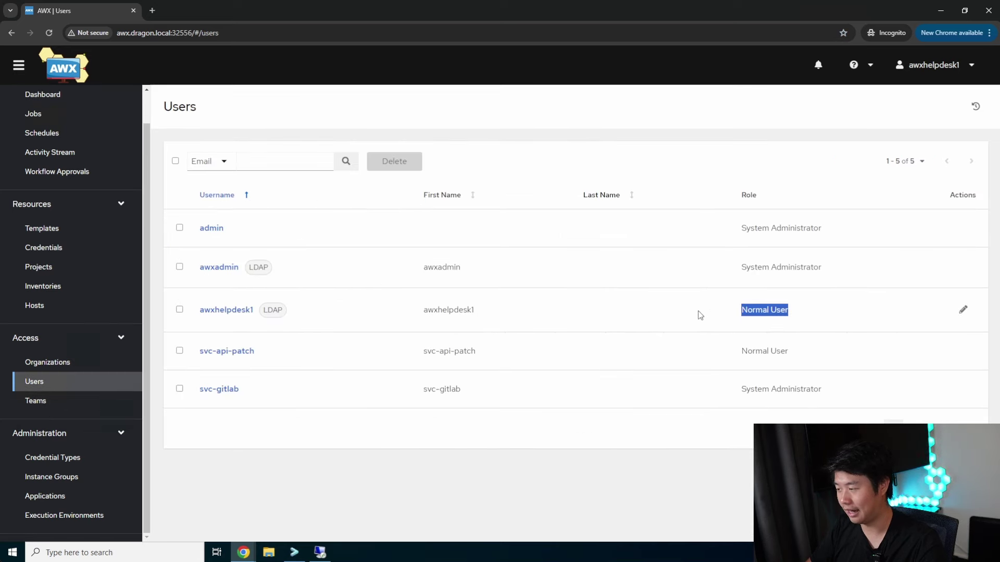
{"action": "left_click", "coordinate": [69, 362]}
{"action": "left_click", "coordinate": [219, 232]}
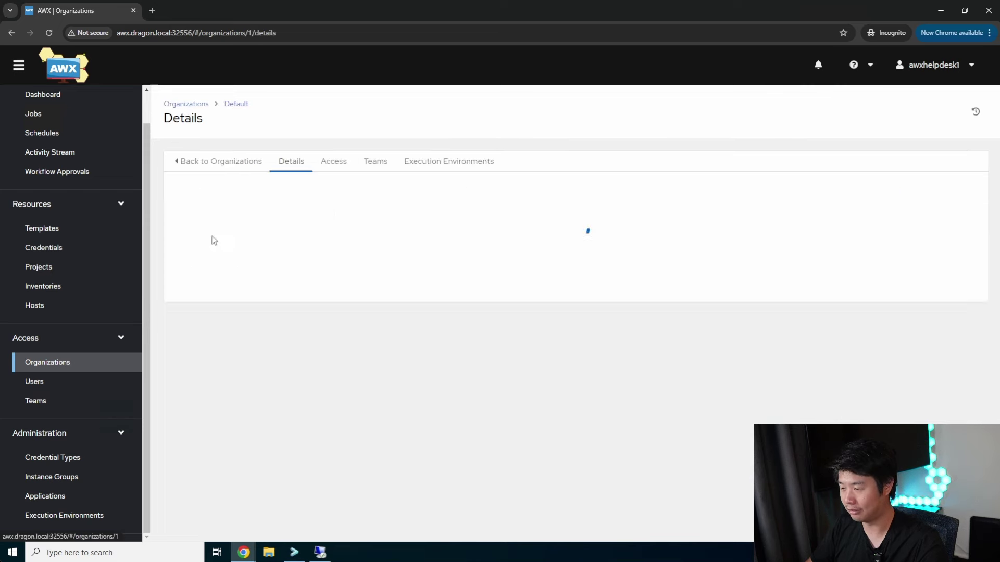
{"action": "left_click", "coordinate": [334, 163]}
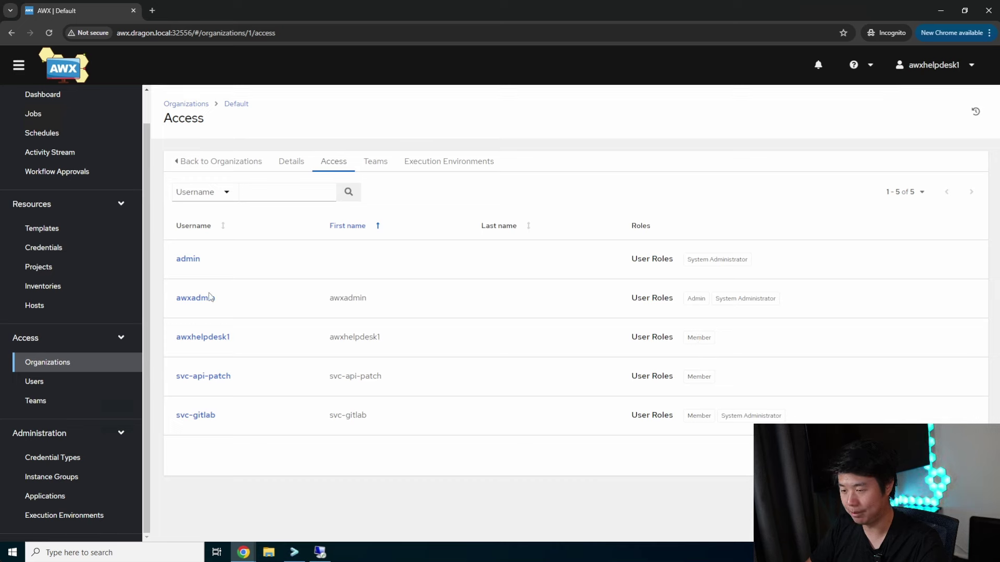
Browse templates, credentials and teams, review the AWX Helpdesk team's members, then log out
{"action": "left_click", "coordinate": [92, 232]}
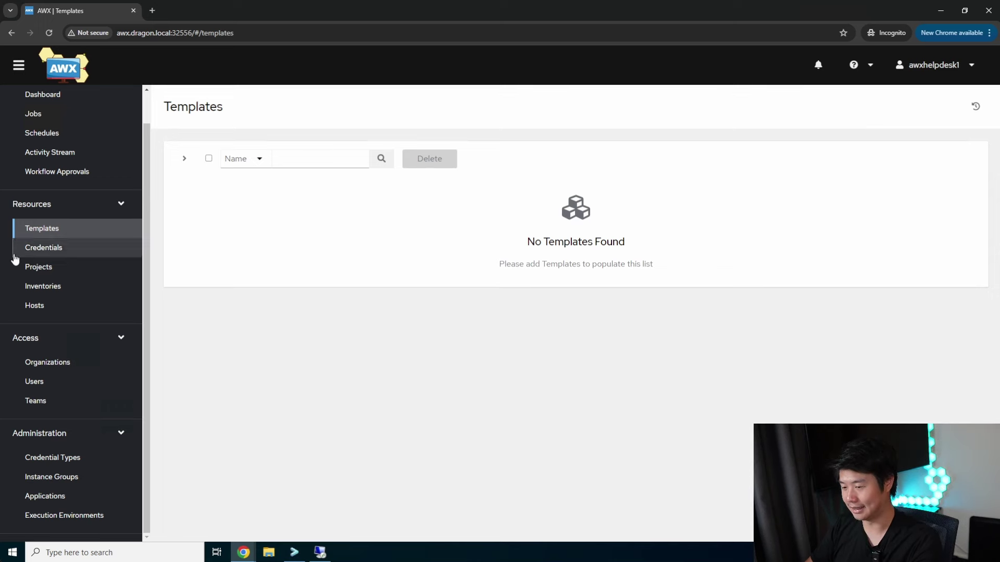
{"action": "left_click", "coordinate": [107, 248]}
{"action": "left_click", "coordinate": [67, 230]}
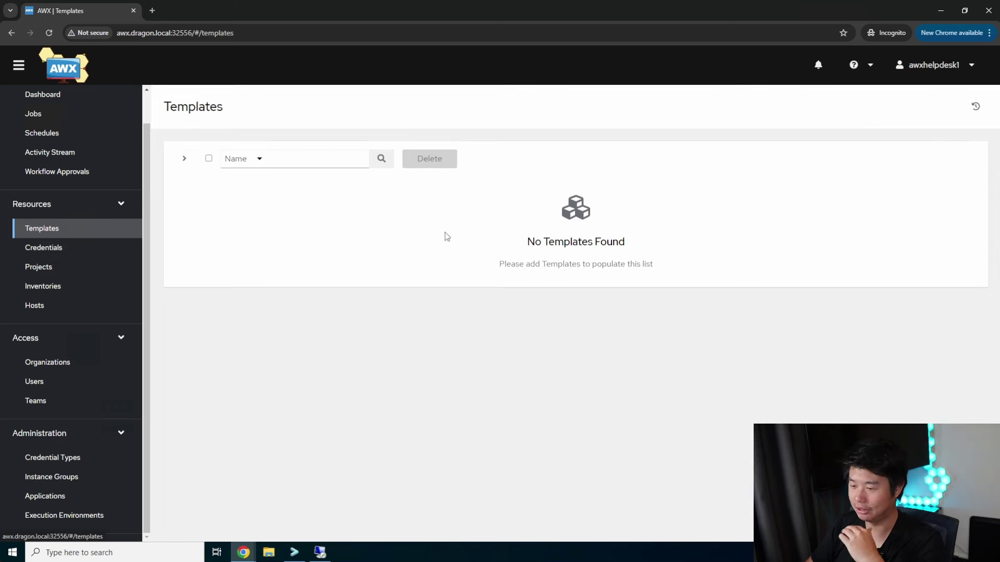
{"action": "left_click", "coordinate": [78, 368]}
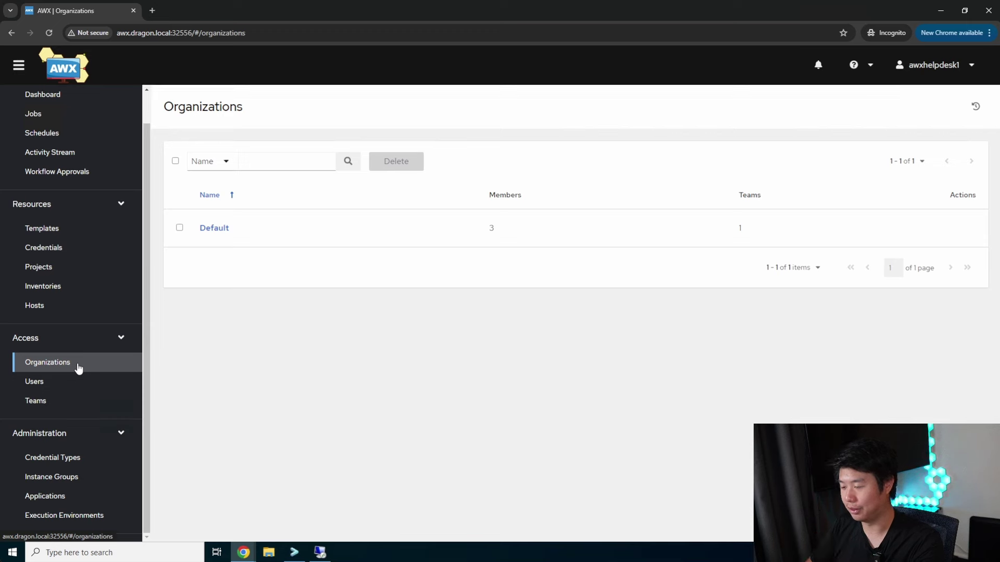
{"action": "left_click", "coordinate": [76, 401]}
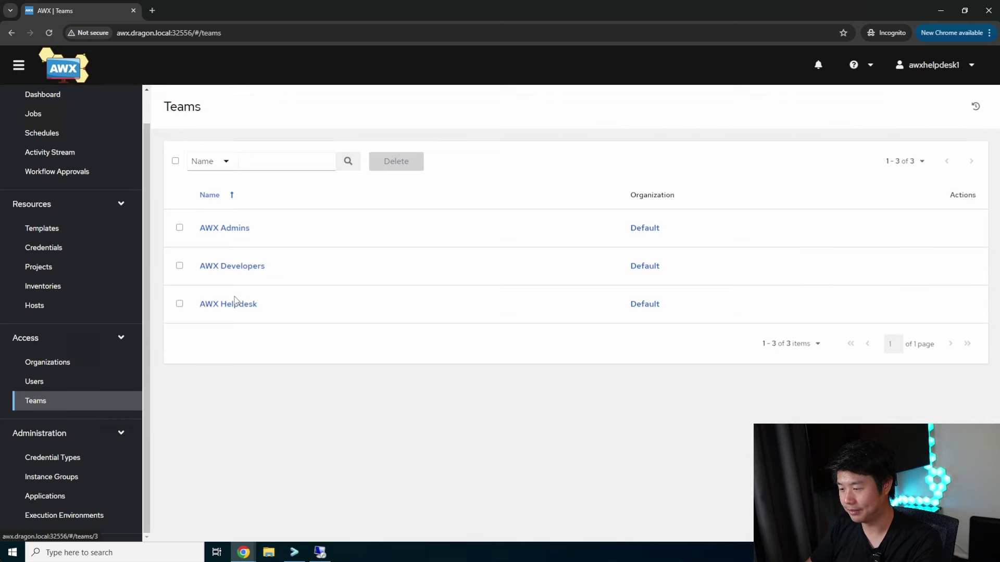
{"action": "left_click", "coordinate": [230, 303]}
{"action": "left_click", "coordinate": [308, 162]}
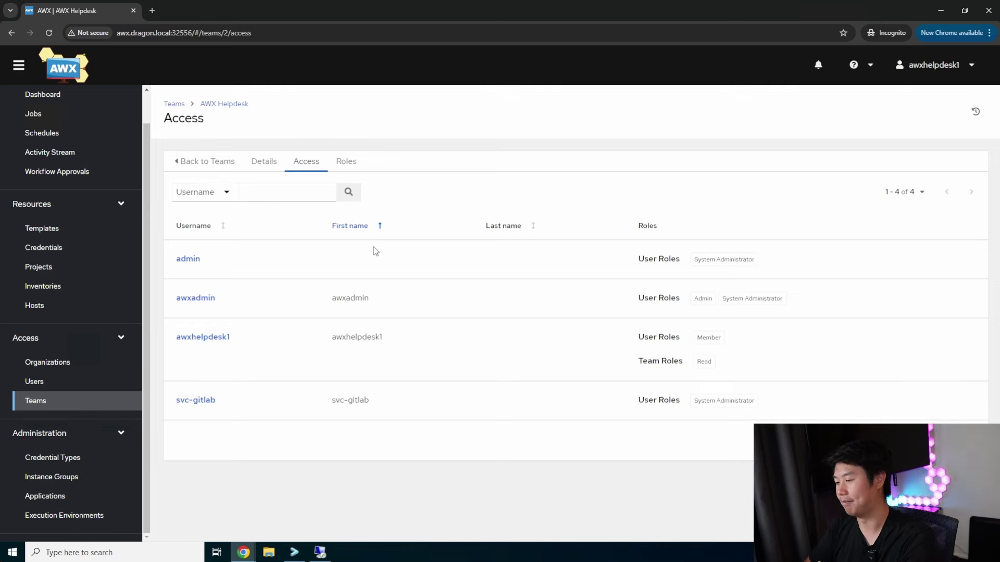
{"action": "left_click", "coordinate": [956, 76]}
{"action": "left_click", "coordinate": [908, 109]}
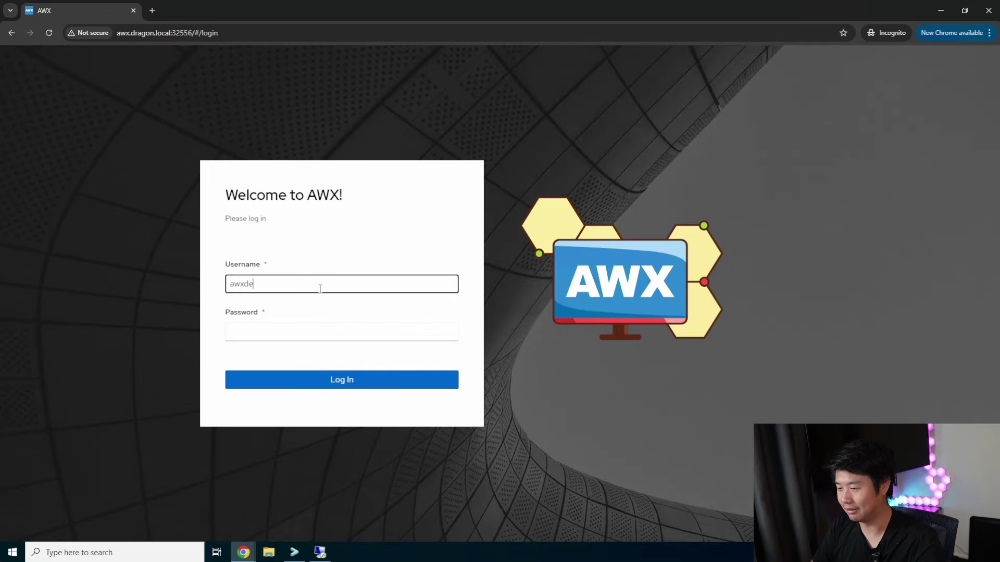
Log in as the LDAP developer user and confirm the Normal User role on the Users list
{"action": "key", "text": "Tab"}
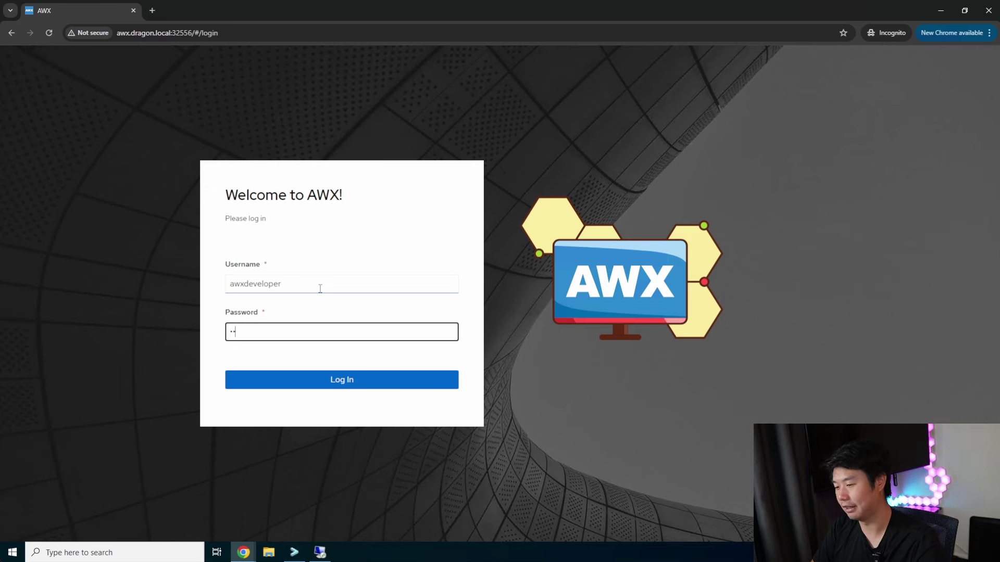
{"action": "key", "text": "Return"}
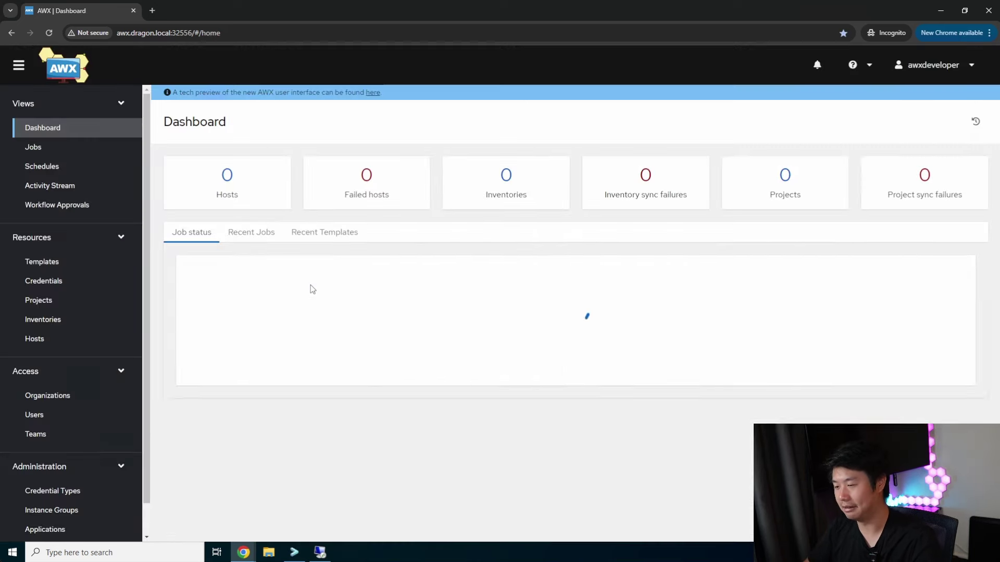
{"action": "left_click", "coordinate": [59, 414]}
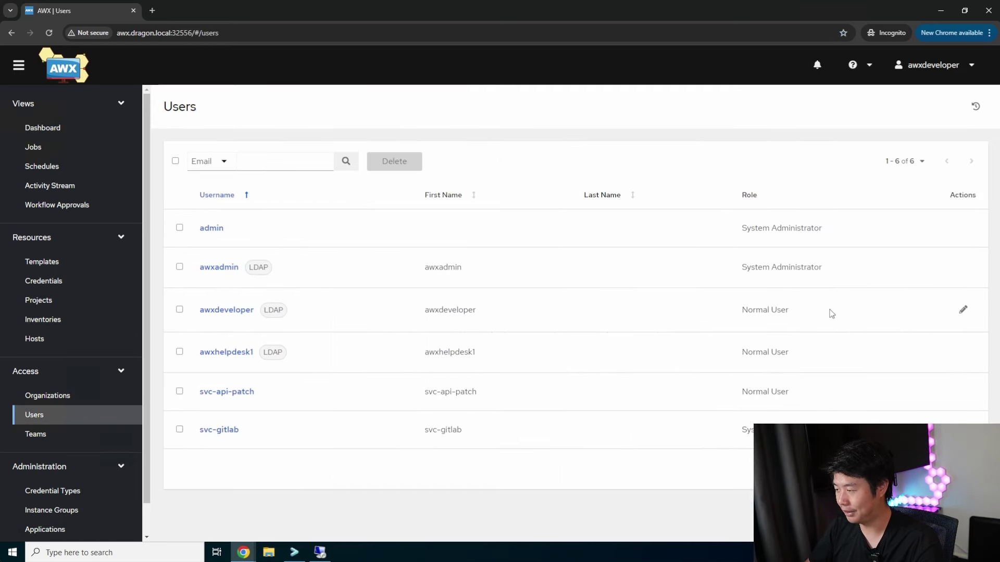
{"action": "left_click_drag", "start_coordinate": [831, 312], "coordinate": [714, 316]}
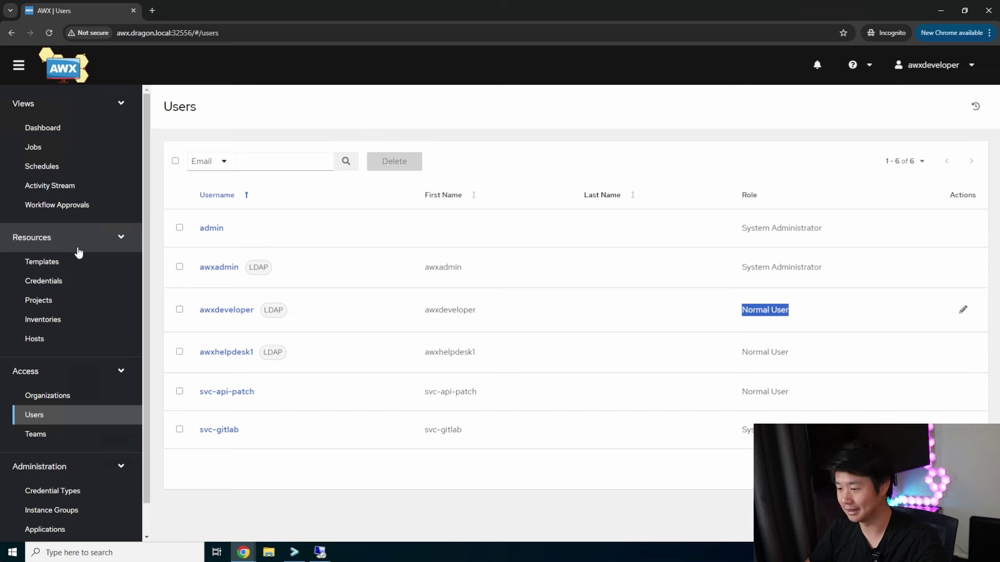
Browse templates, credential types, teams, users and organizations, where Default shows 4 members and 1 team
{"action": "left_click", "coordinate": [69, 265]}
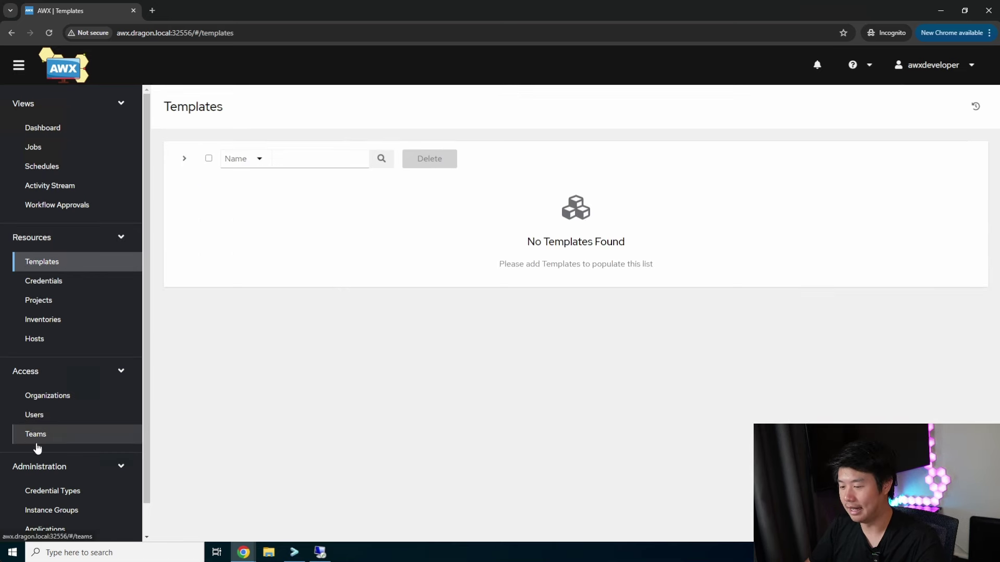
{"action": "scroll", "coordinate": [62, 469], "scroll_direction": "down", "scroll_amount": 1}
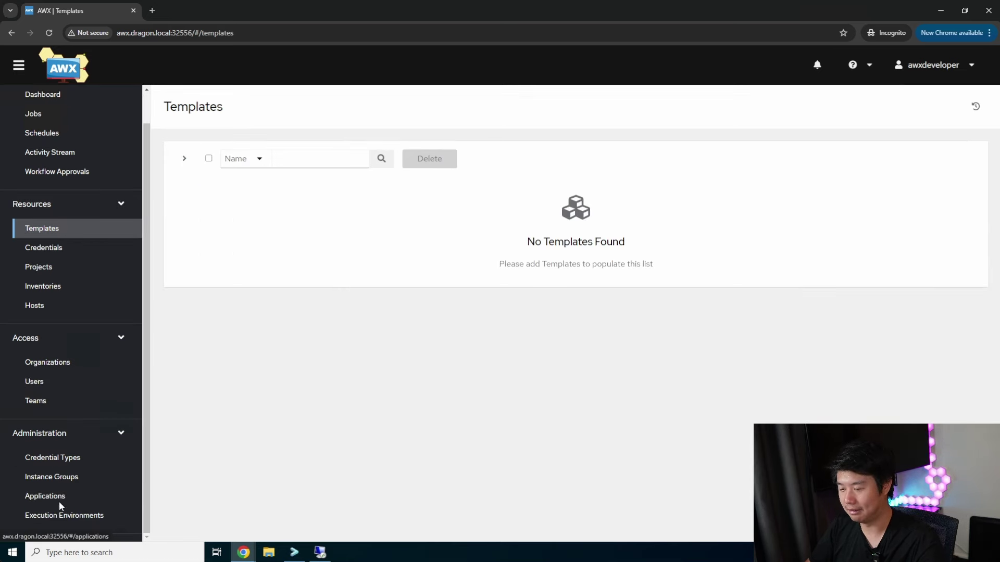
{"action": "left_click", "coordinate": [57, 459]}
{"action": "left_click", "coordinate": [59, 402]}
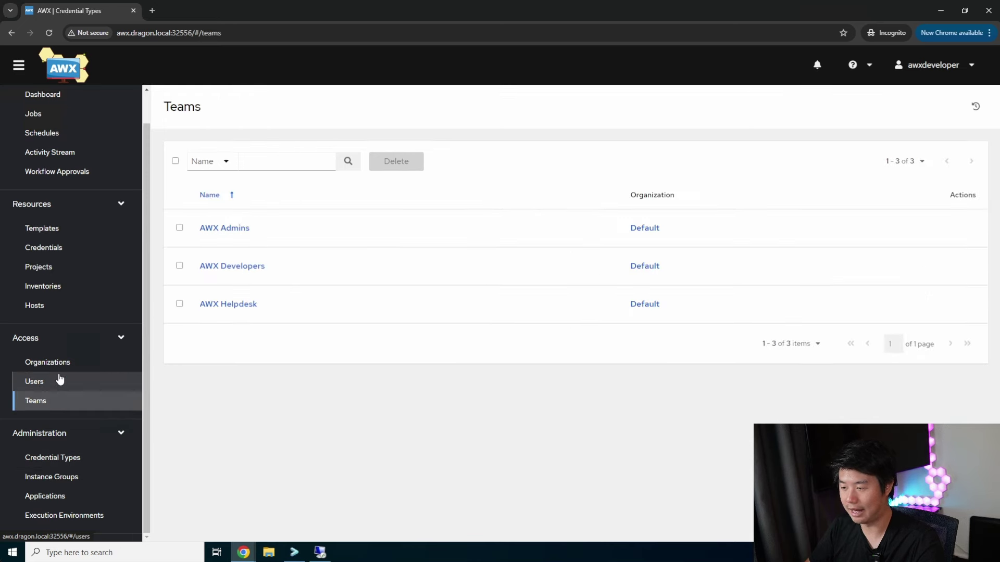
{"action": "left_click", "coordinate": [60, 380]}
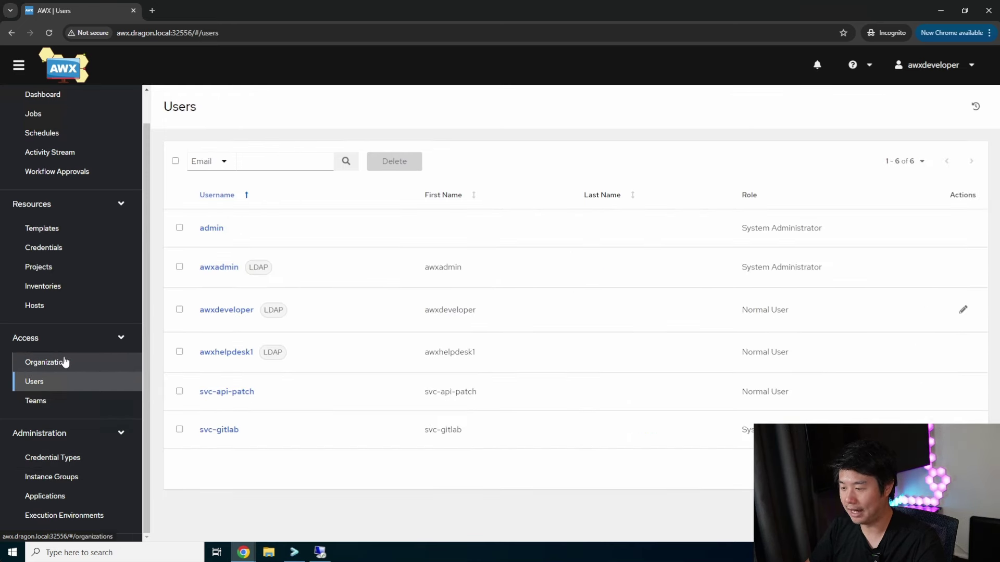
{"action": "left_click", "coordinate": [65, 364]}
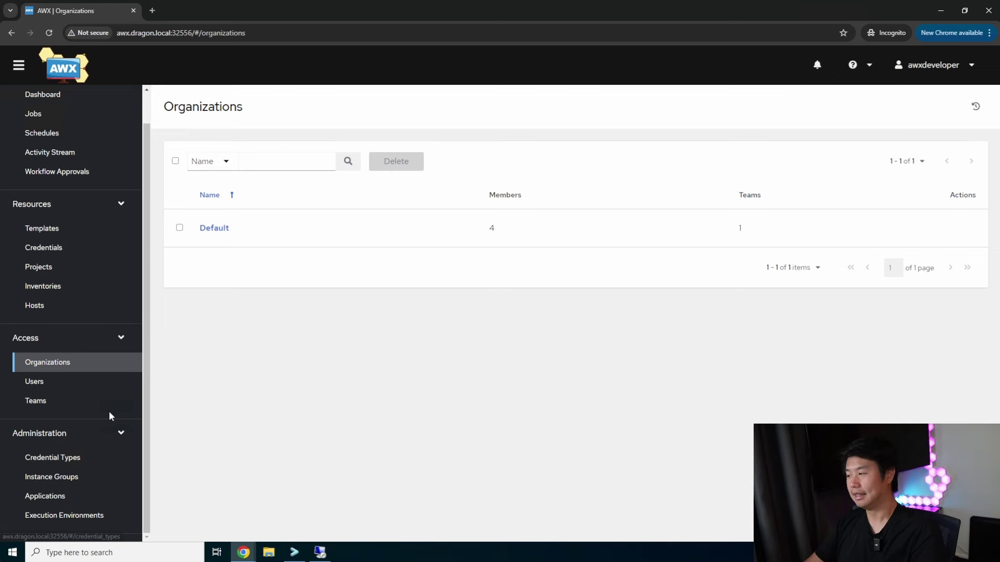
{"action": "left_click", "coordinate": [243, 551]}
Return to the admin window, review the awxDevelopers and awxHelpdesk organization and team maps, and start editing
{"action": "left_click", "coordinate": [214, 519]}
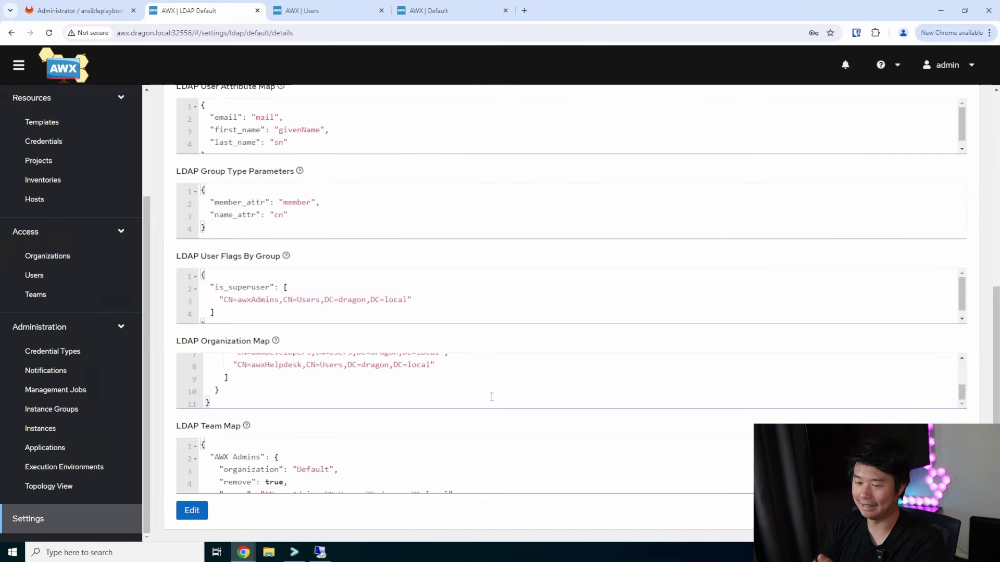
{"action": "scroll", "coordinate": [487, 393], "scroll_direction": "up", "scroll_amount": 1}
{"action": "scroll", "coordinate": [473, 457], "scroll_direction": "down", "scroll_amount": 3}
{"action": "scroll", "coordinate": [470, 453], "scroll_direction": "down", "scroll_amount": 2}
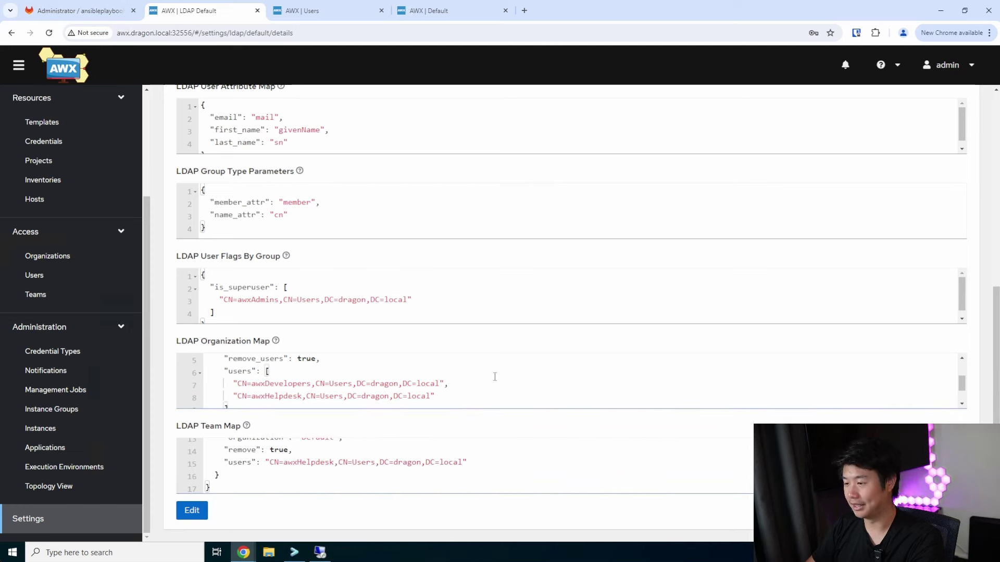
{"action": "scroll", "coordinate": [496, 377], "scroll_direction": "up", "scroll_amount": 1}
{"action": "scroll", "coordinate": [421, 302], "scroll_direction": "up", "scroll_amount": 4}
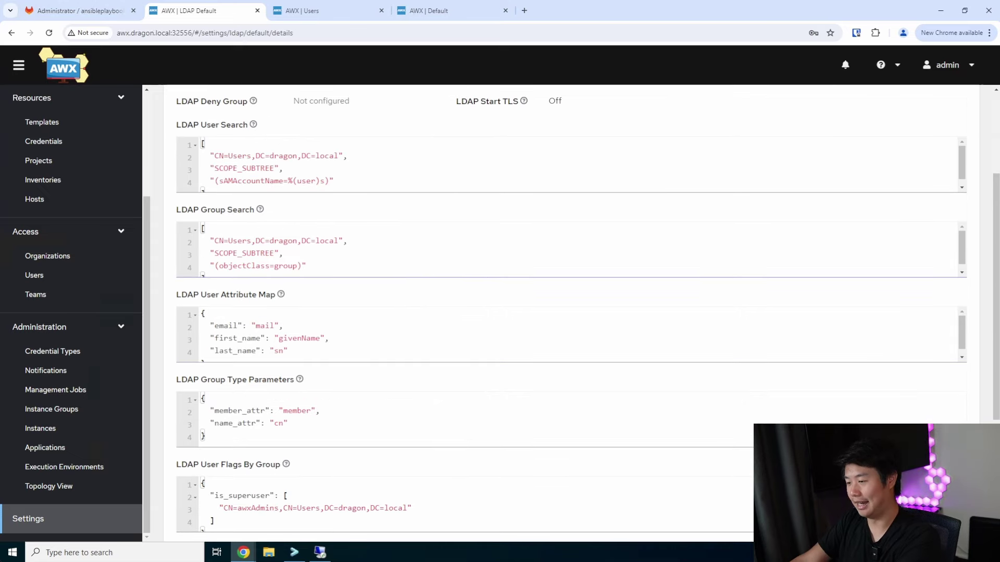
{"action": "scroll", "coordinate": [431, 278], "scroll_direction": "up", "scroll_amount": 2}
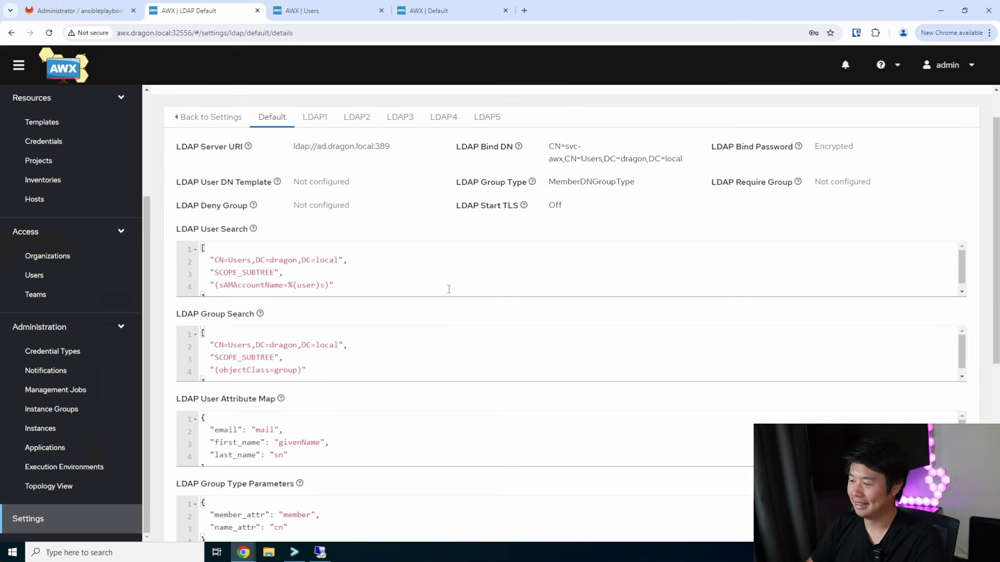
{"action": "scroll", "coordinate": [437, 225], "scroll_direction": "down", "scroll_amount": 7}
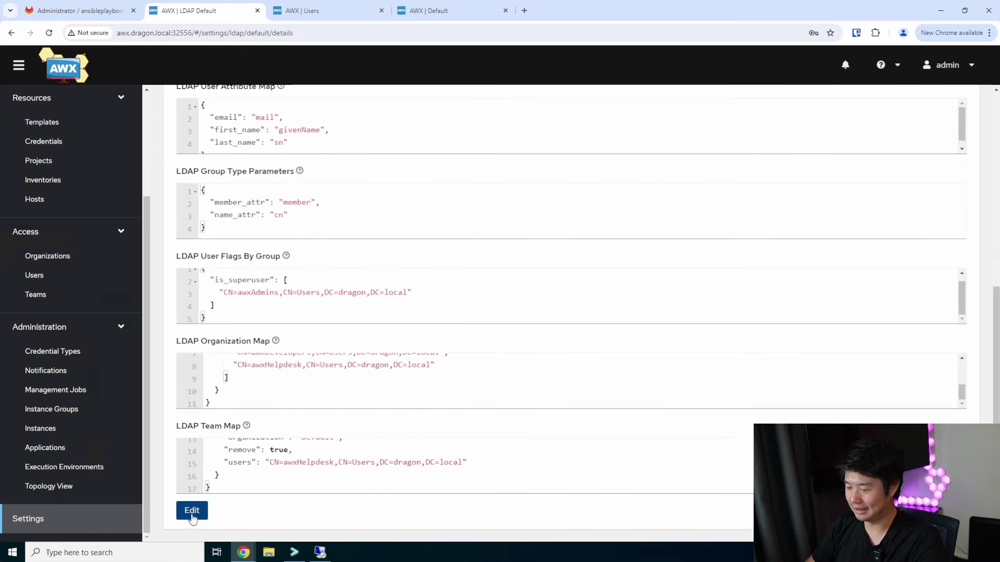
{"action": "left_click", "coordinate": [192, 511]}
Leave the LDAP group type as MemberDNGroupType and go to the admin Dashboard
{"action": "left_click", "coordinate": [784, 190]}
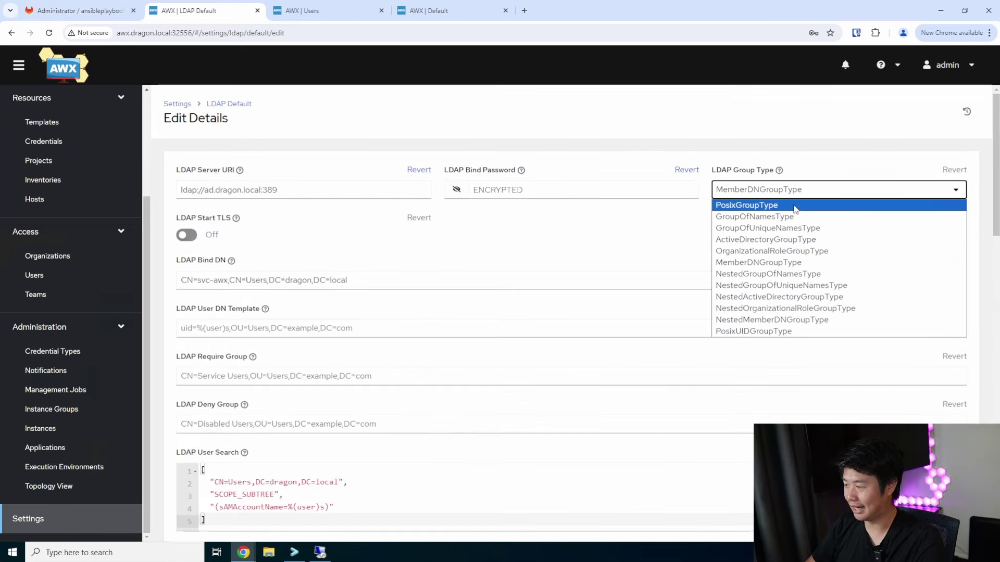
{"action": "left_click", "coordinate": [796, 182]}
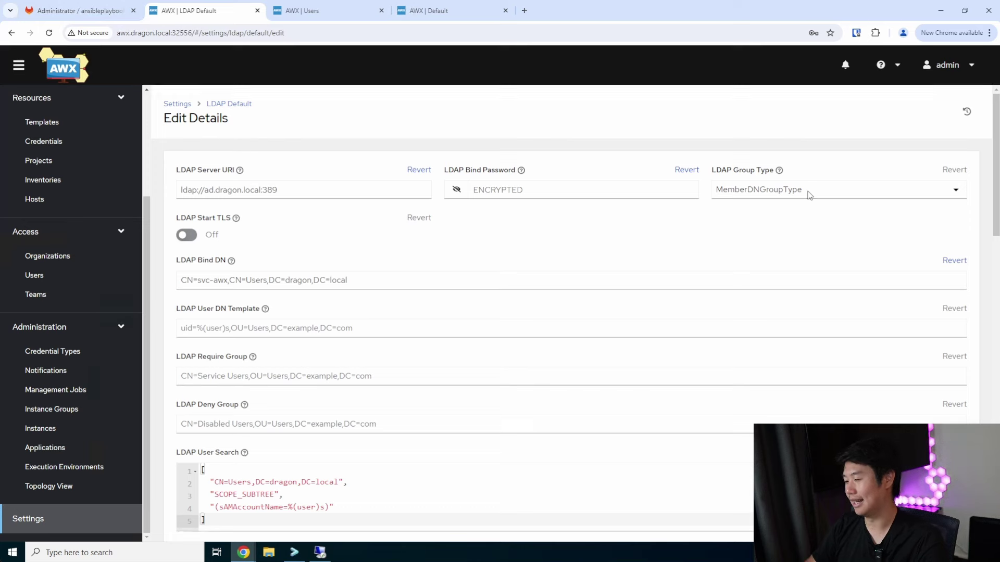
{"action": "scroll", "coordinate": [705, 297], "scroll_direction": "down", "scroll_amount": 4}
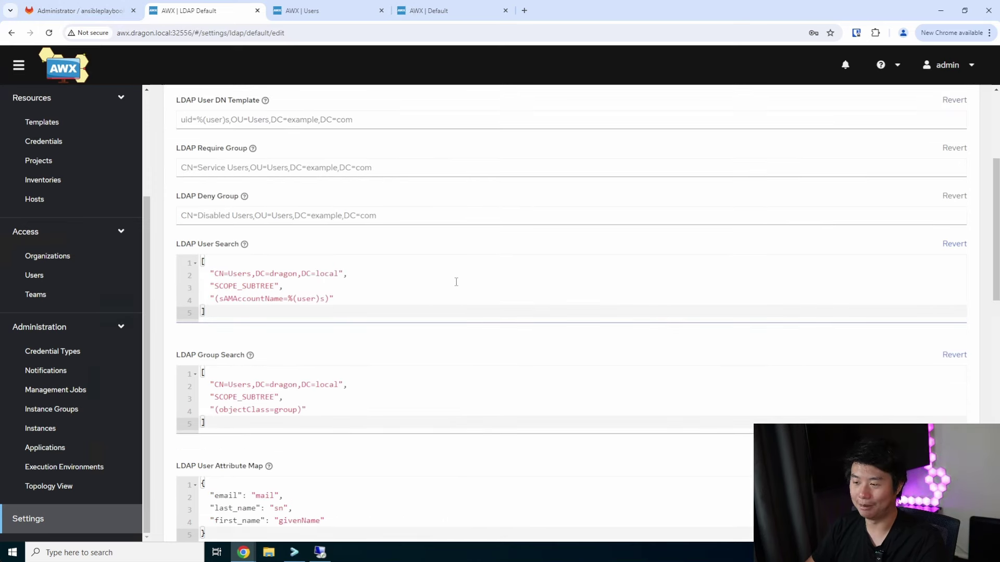
{"action": "scroll", "coordinate": [456, 282], "scroll_direction": "up", "scroll_amount": 4}
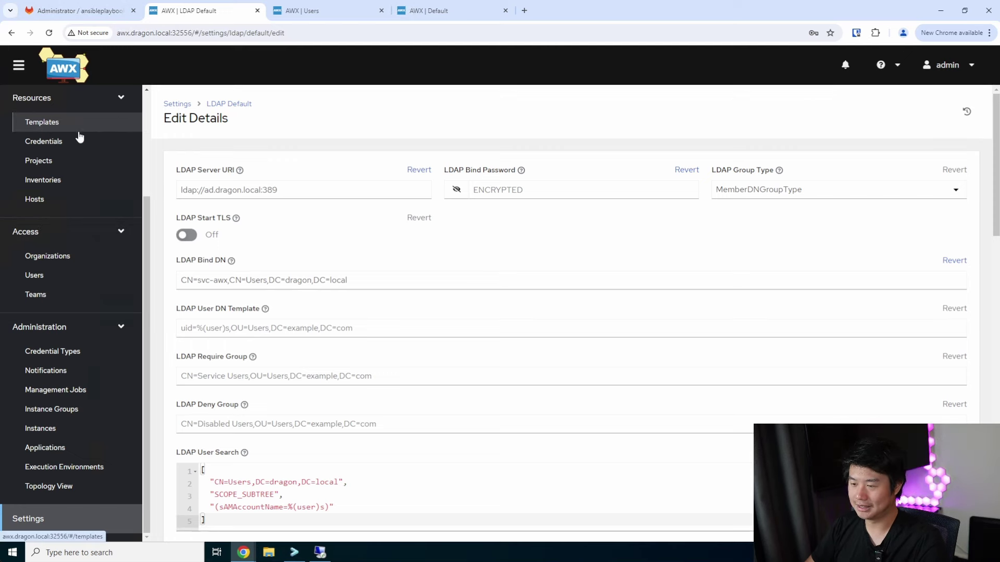
{"action": "scroll", "coordinate": [76, 135], "scroll_direction": "up", "scroll_amount": 3}
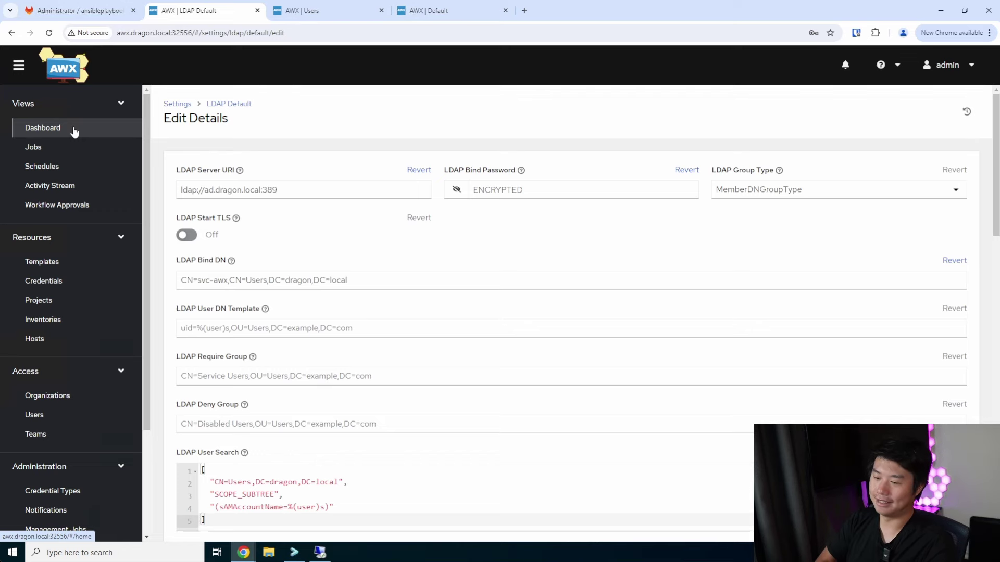
{"action": "left_click", "coordinate": [74, 130]}
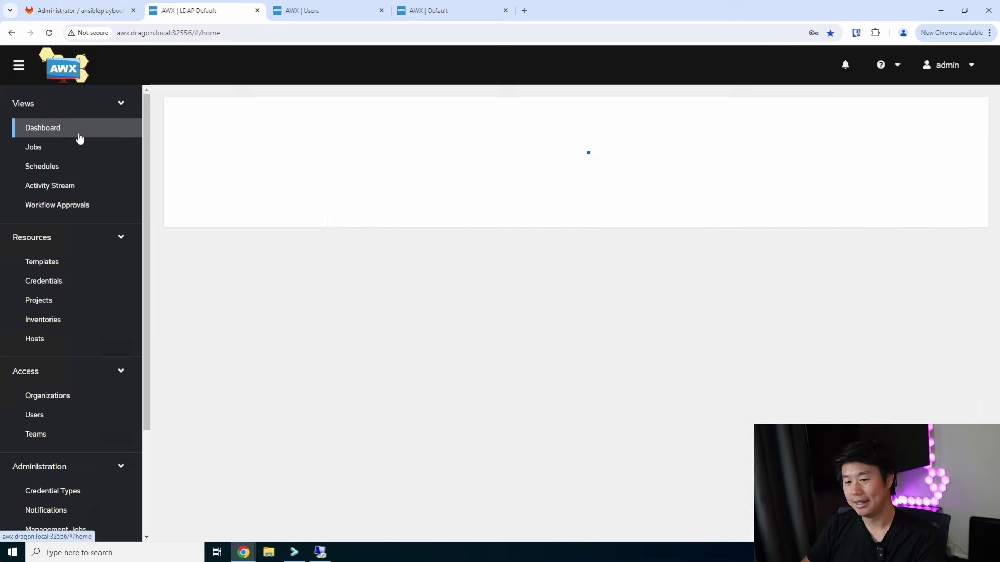